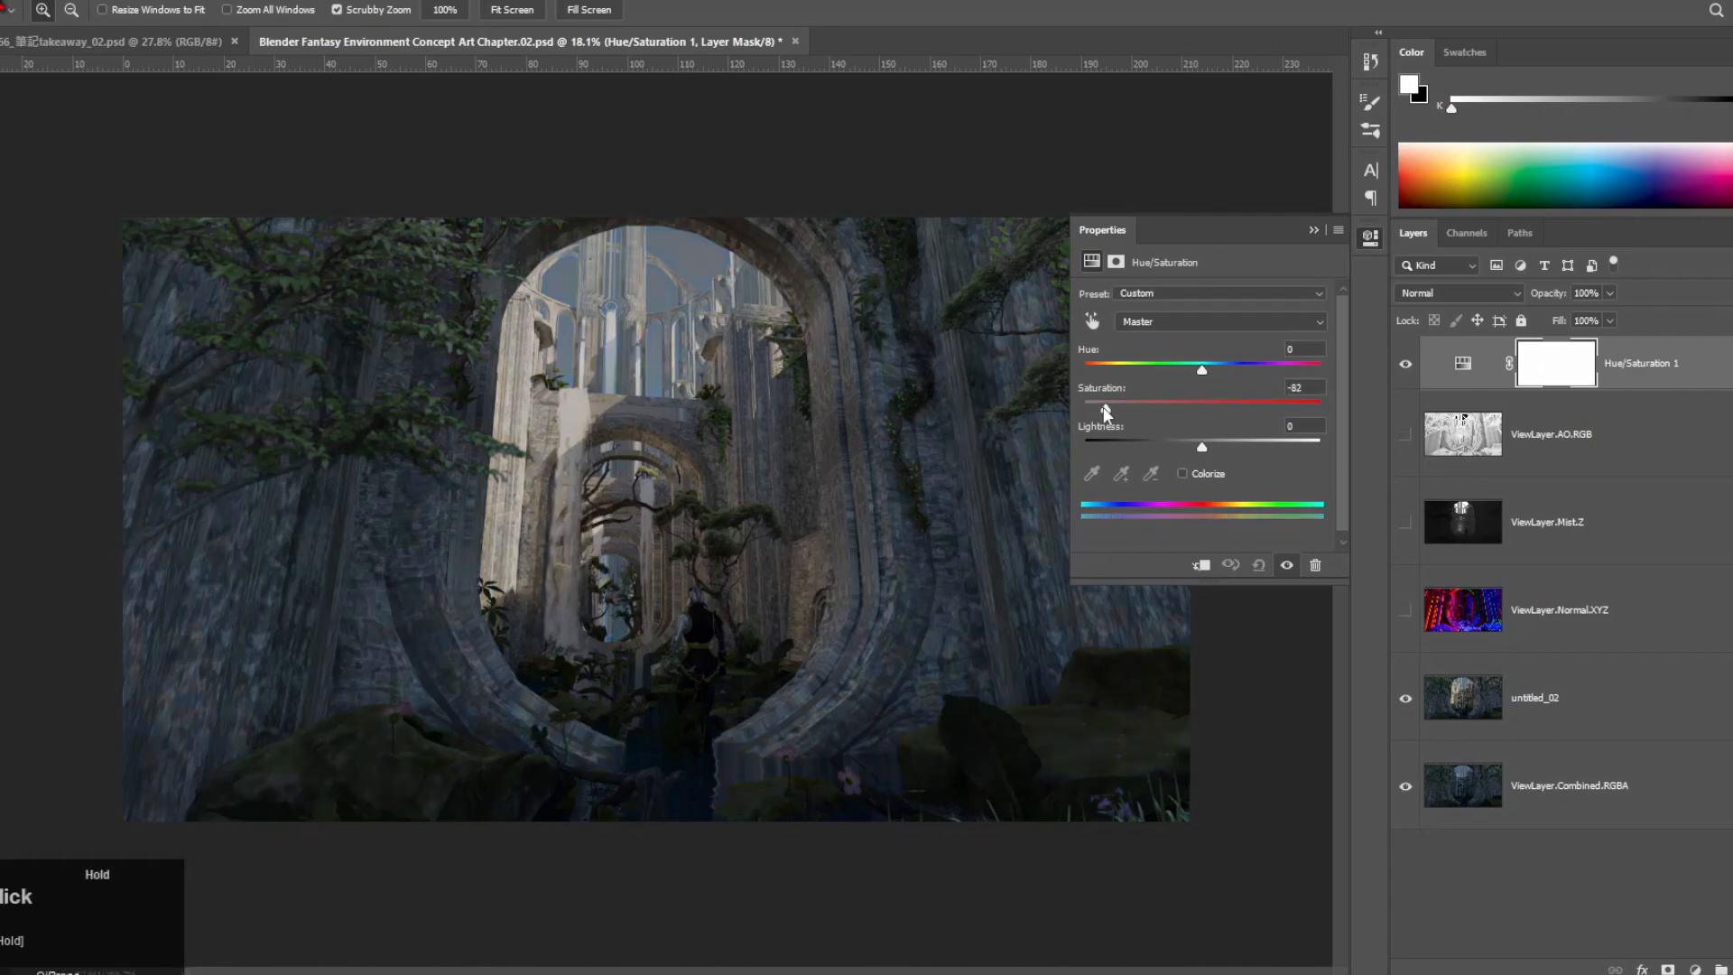
Step: Finish desaturating the image with the Hue/Saturation 1 adjustment layer and close its settings
{"action": "left_click", "coordinate": [1314, 230]}
{"action": "left_click_drag", "start_coordinate": [848, 332], "coordinate": [859, 534]}
{"action": "left_click_drag", "start_coordinate": [1015, 531], "coordinate": [957, 512]}
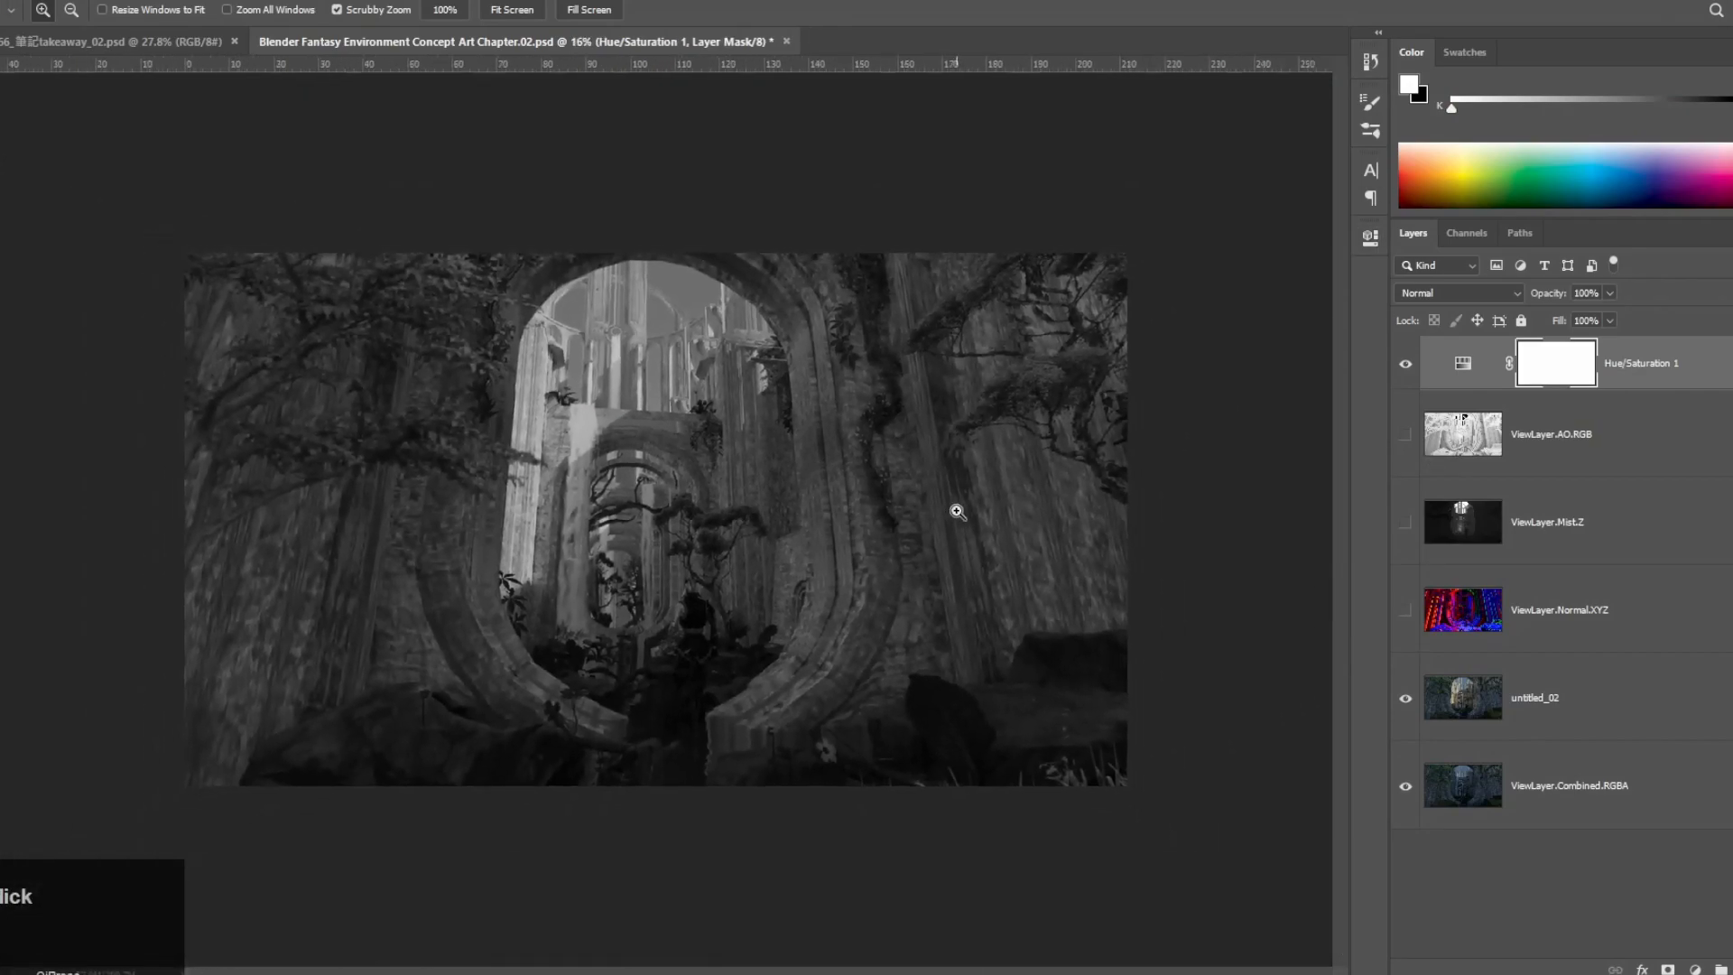
Step: Add a Curves adjustment layer above the untitled_02 layer, hide it, and reselect untitled_02
{"action": "left_click", "coordinate": [1534, 697]}
{"action": "left_click", "coordinate": [1694, 968]}
{"action": "left_click", "coordinate": [1688, 713]}
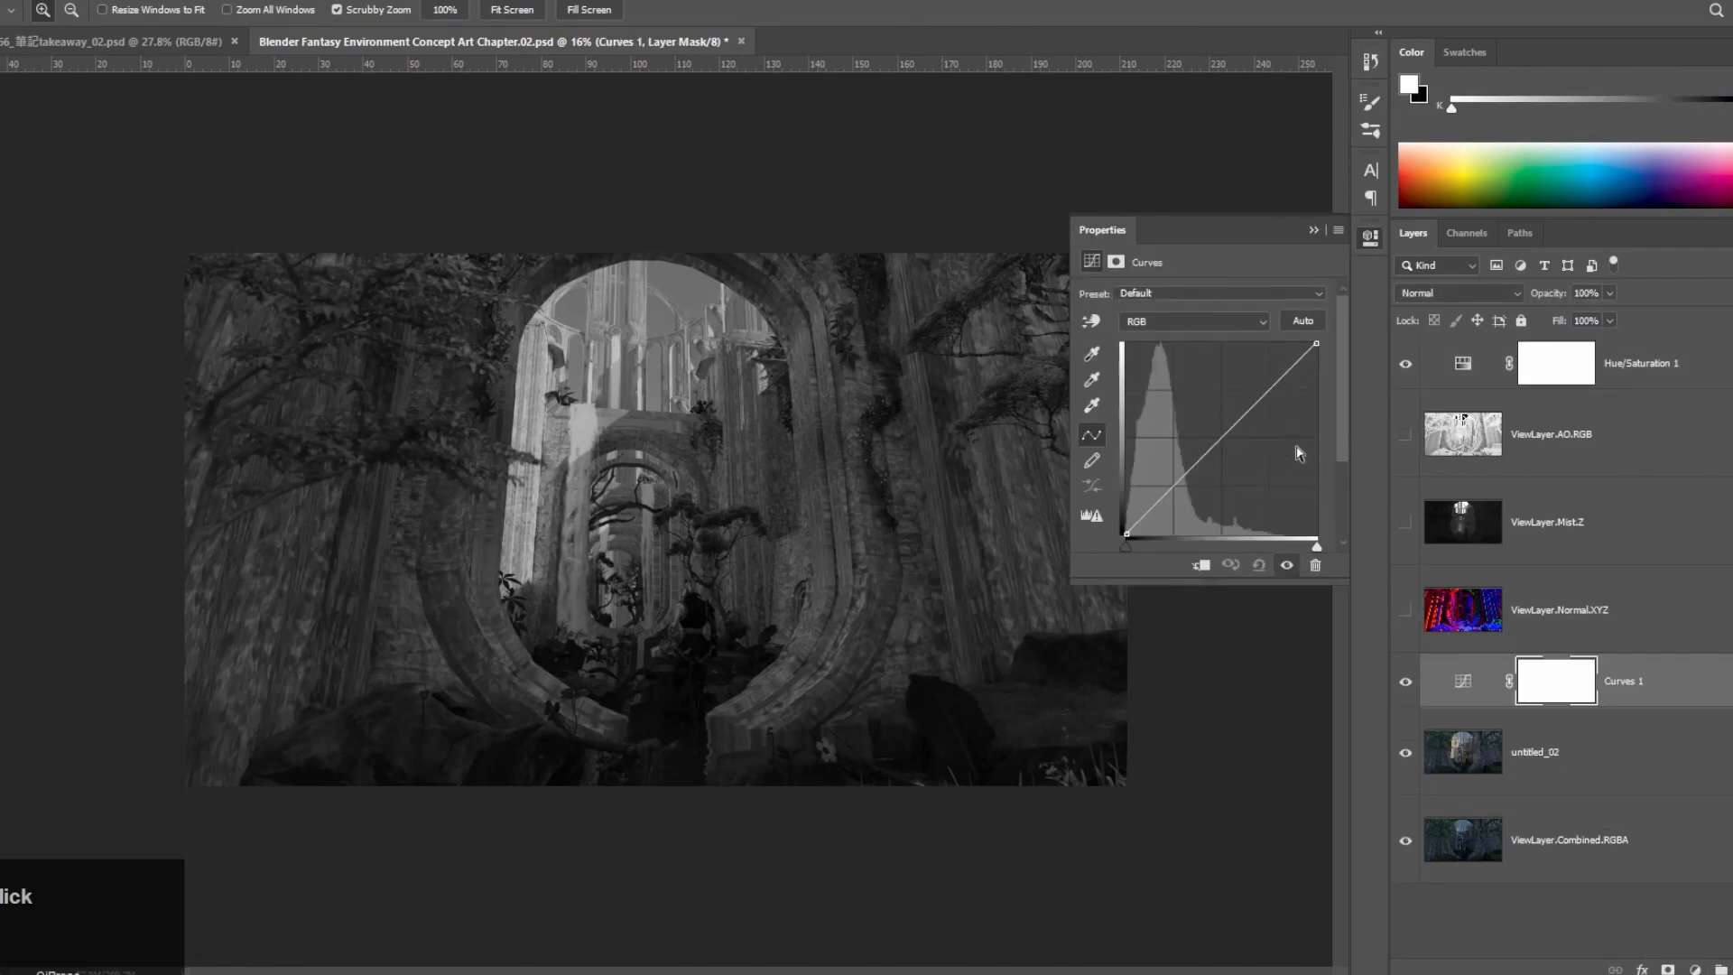
{"action": "left_click", "coordinate": [1405, 681]}
{"action": "left_click", "coordinate": [1437, 715]}
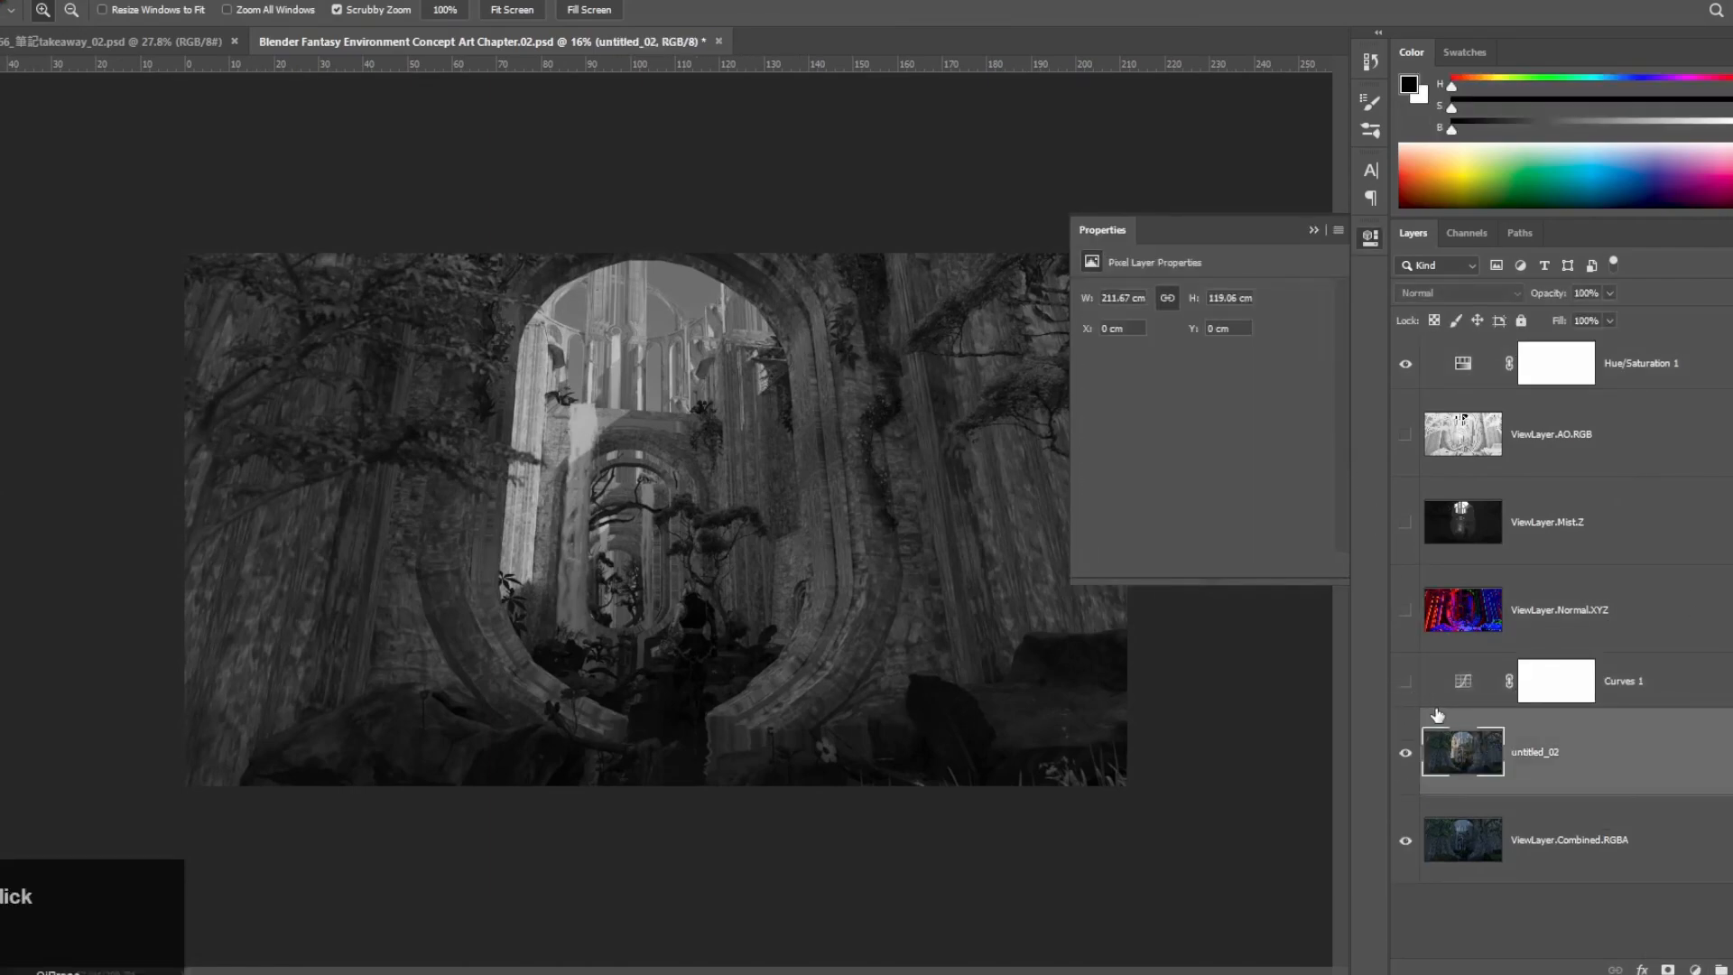
Step: Compare the image with the untitled_02 layer hidden and shown, both in grayscale and in colour
{"action": "left_click", "coordinate": [1405, 750]}
{"action": "left_click", "coordinate": [1405, 749]}
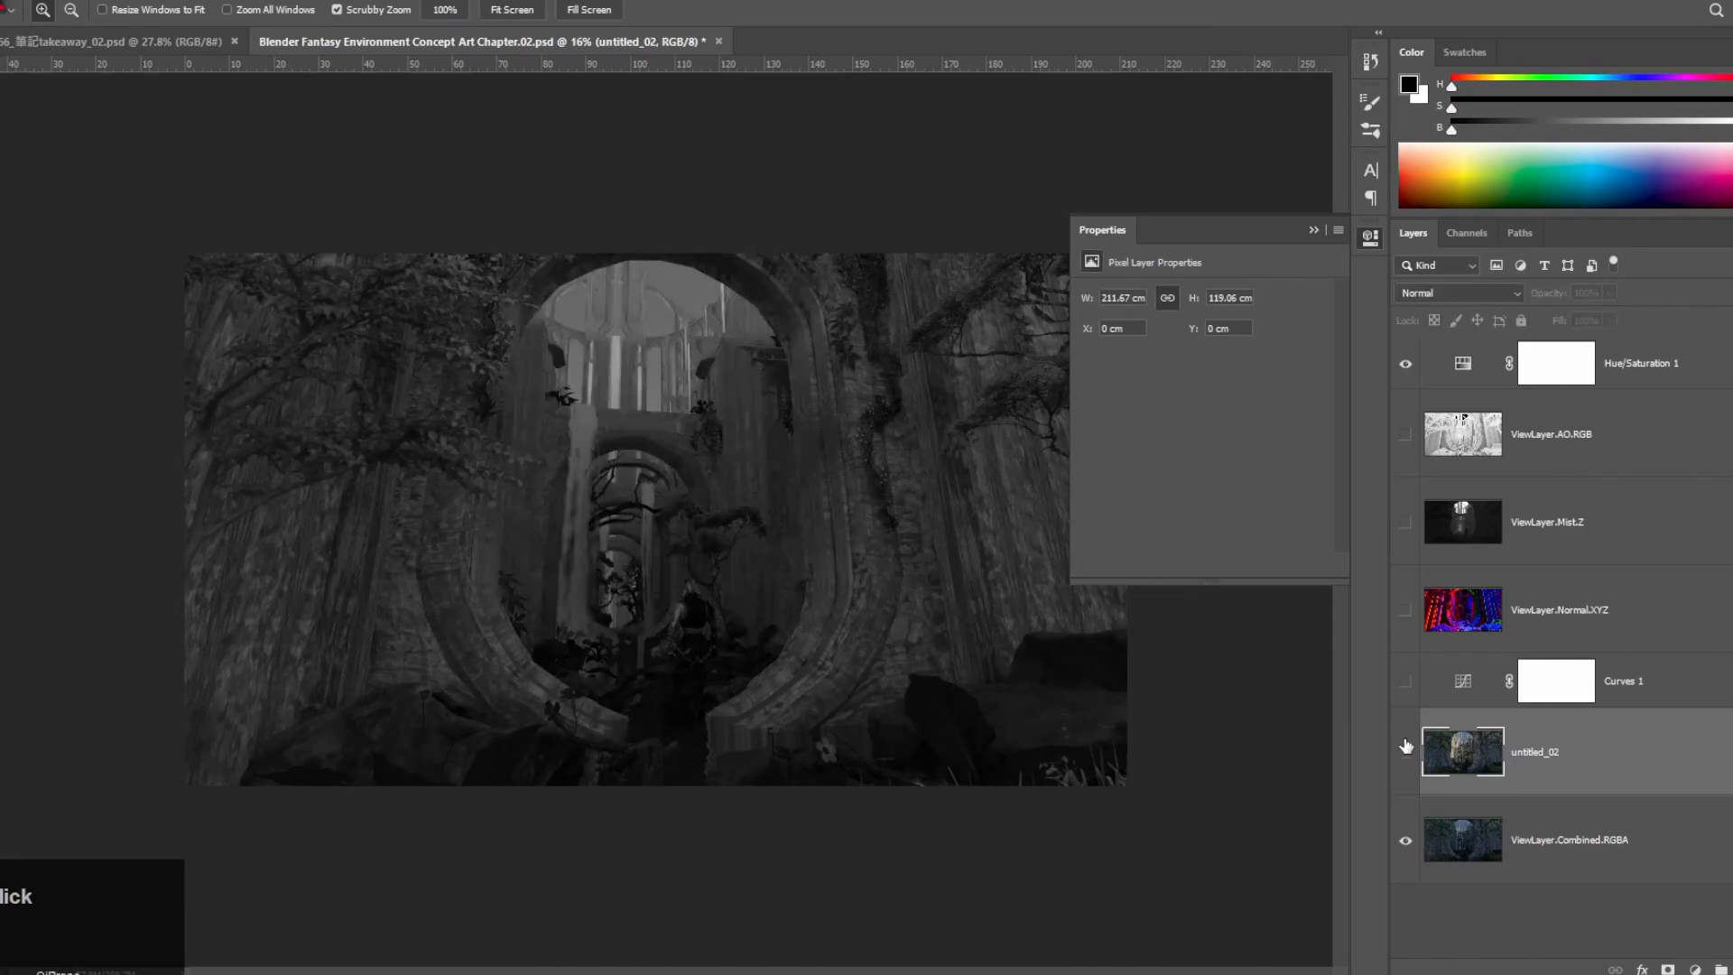
{"action": "left_click", "coordinate": [1405, 367]}
{"action": "left_click", "coordinate": [1408, 756]}
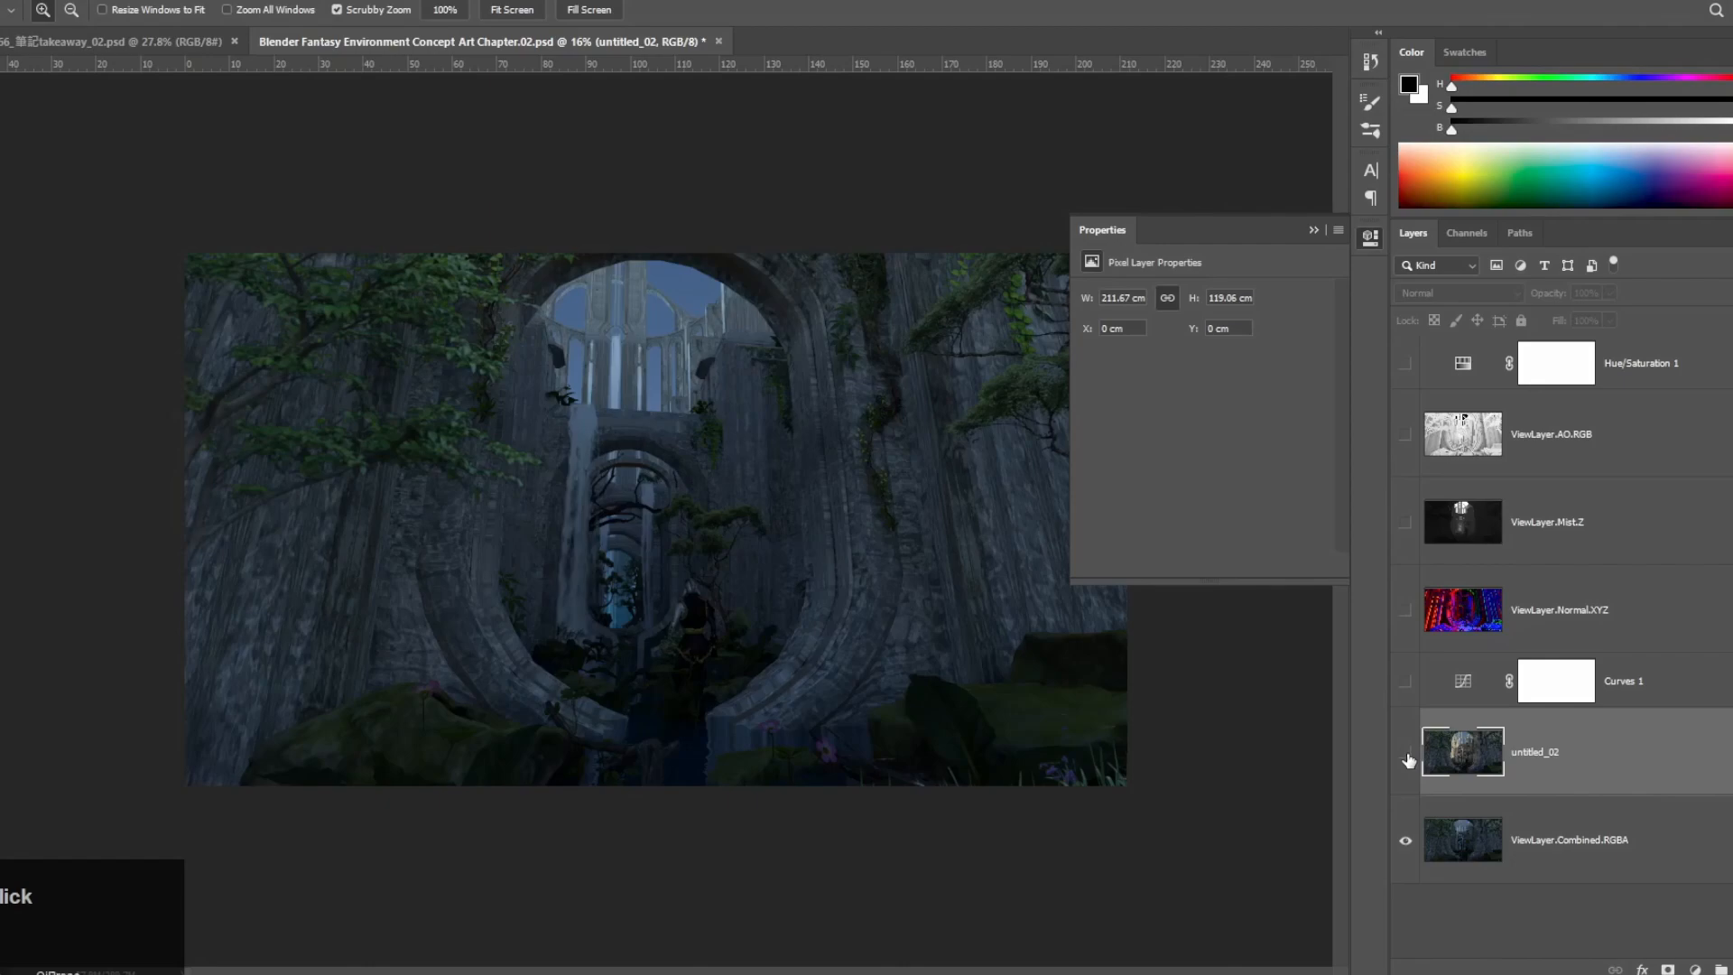
{"action": "left_click", "coordinate": [1405, 752]}
{"action": "left_click", "coordinate": [1405, 752]}
{"action": "left_click", "coordinate": [1405, 752]}
{"action": "left_click", "coordinate": [1313, 229]}
{"action": "left_click", "coordinate": [1408, 753]}
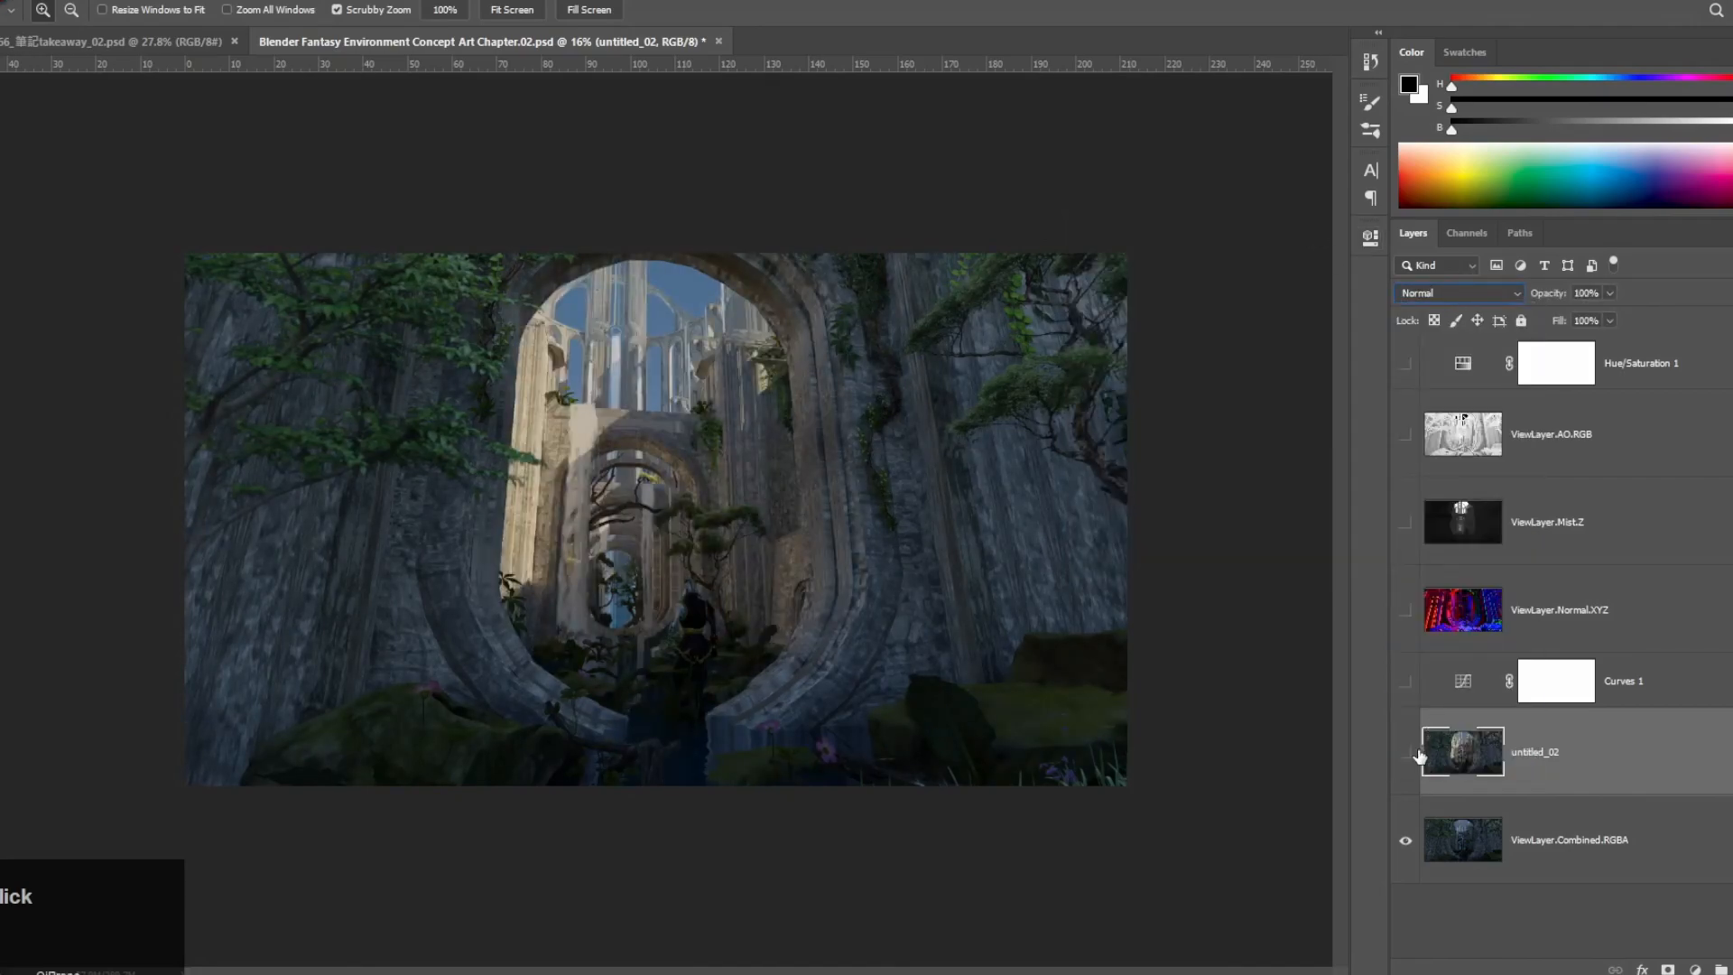
{"action": "left_click", "coordinate": [1414, 750]}
{"action": "left_click", "coordinate": [1407, 364]}
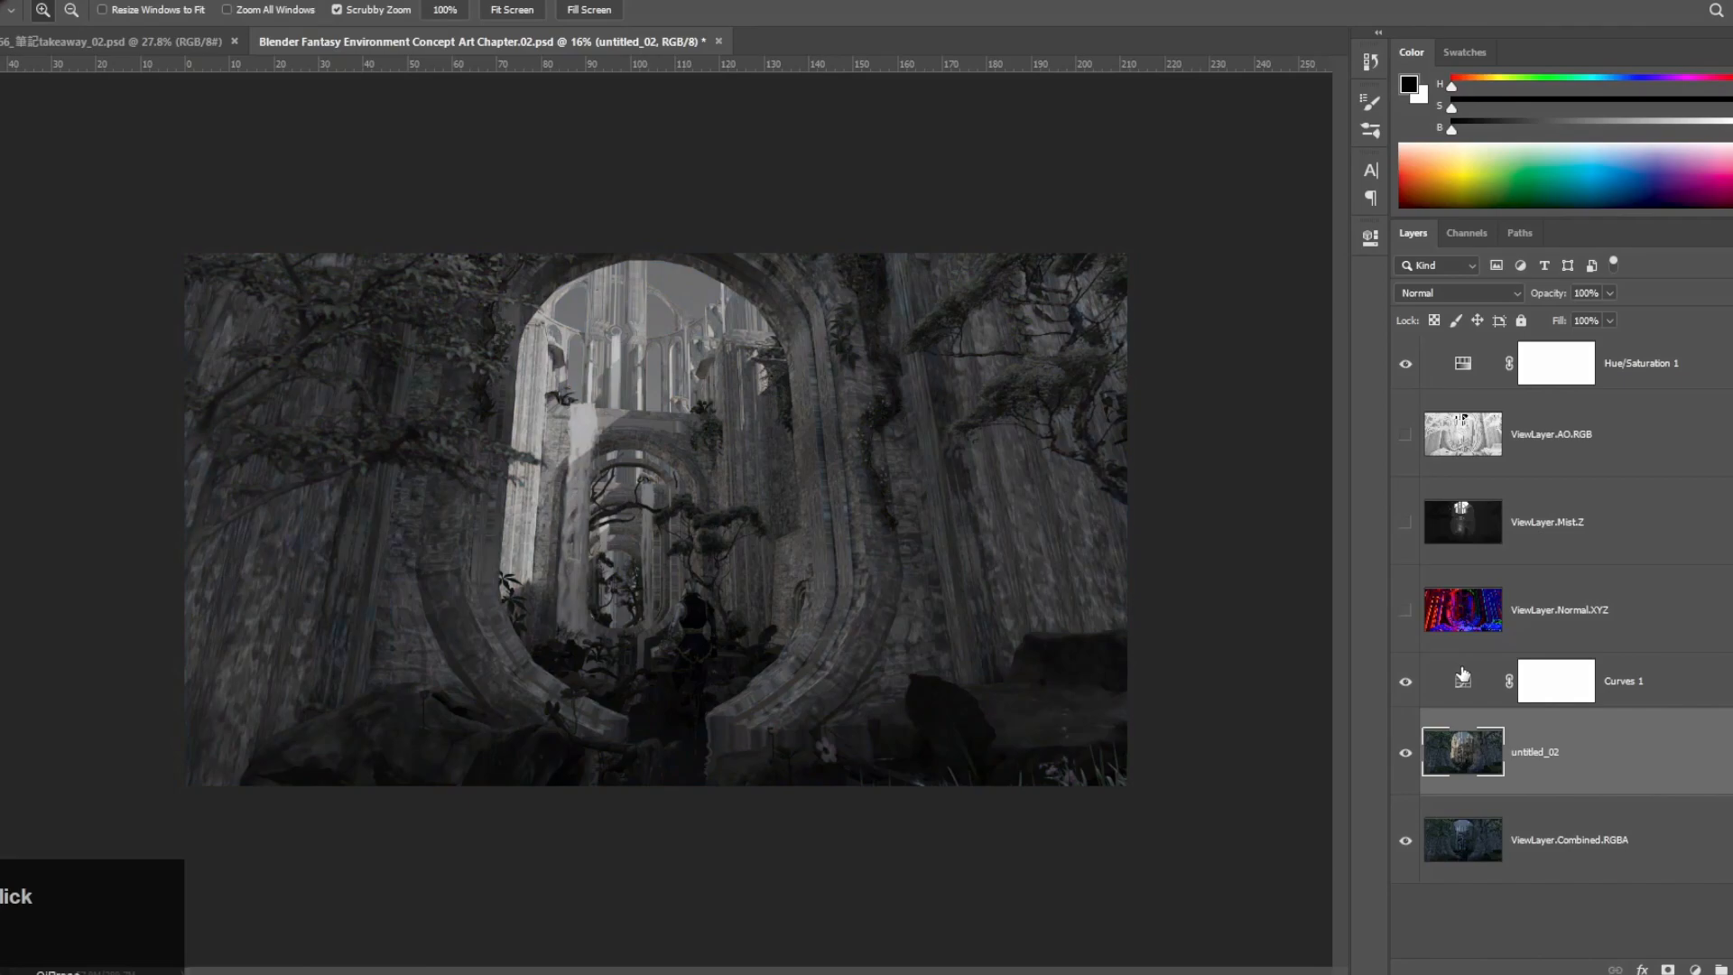
Step: Replace the Curves layer above untitled_02 with a new one and shape its curve with adjusted shadows, midtones and highlights
{"action": "double_click", "coordinate": [1463, 677]}
{"action": "left_click_drag", "start_coordinate": [1627, 689], "coordinate": [1730, 969]}
{"action": "left_click", "coordinate": [1694, 970]}
{"action": "left_click", "coordinate": [1679, 718]}
{"action": "left_click_drag", "start_coordinate": [1247, 414], "coordinate": [1238, 436]}
{"action": "left_click_drag", "start_coordinate": [1162, 507], "coordinate": [1162, 500]}
{"action": "left_click_drag", "start_coordinate": [1231, 452], "coordinate": [1256, 400]}
{"action": "left_click_drag", "start_coordinate": [1218, 448], "coordinate": [1171, 492]}
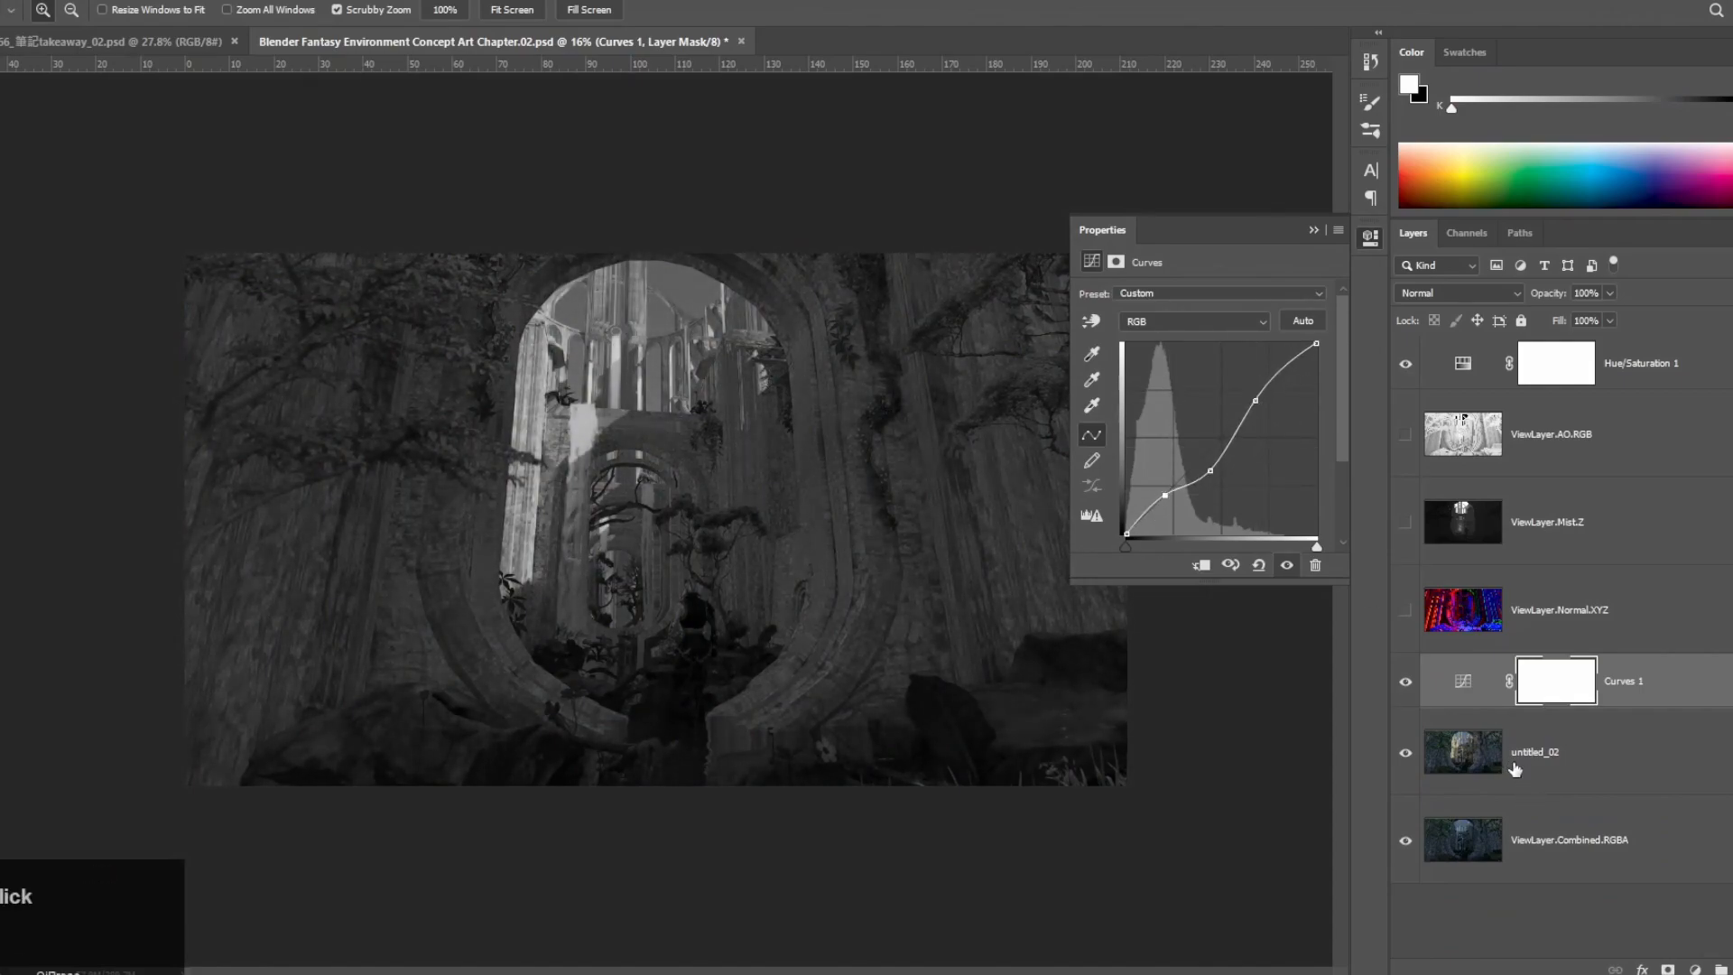
Step: Set the untitled_02 layer's blend mode to Lighten and compare the image with it hidden and shown
{"action": "left_click", "coordinate": [1505, 819]}
{"action": "left_click", "coordinate": [1480, 759]}
{"action": "left_click", "coordinate": [1406, 752]}
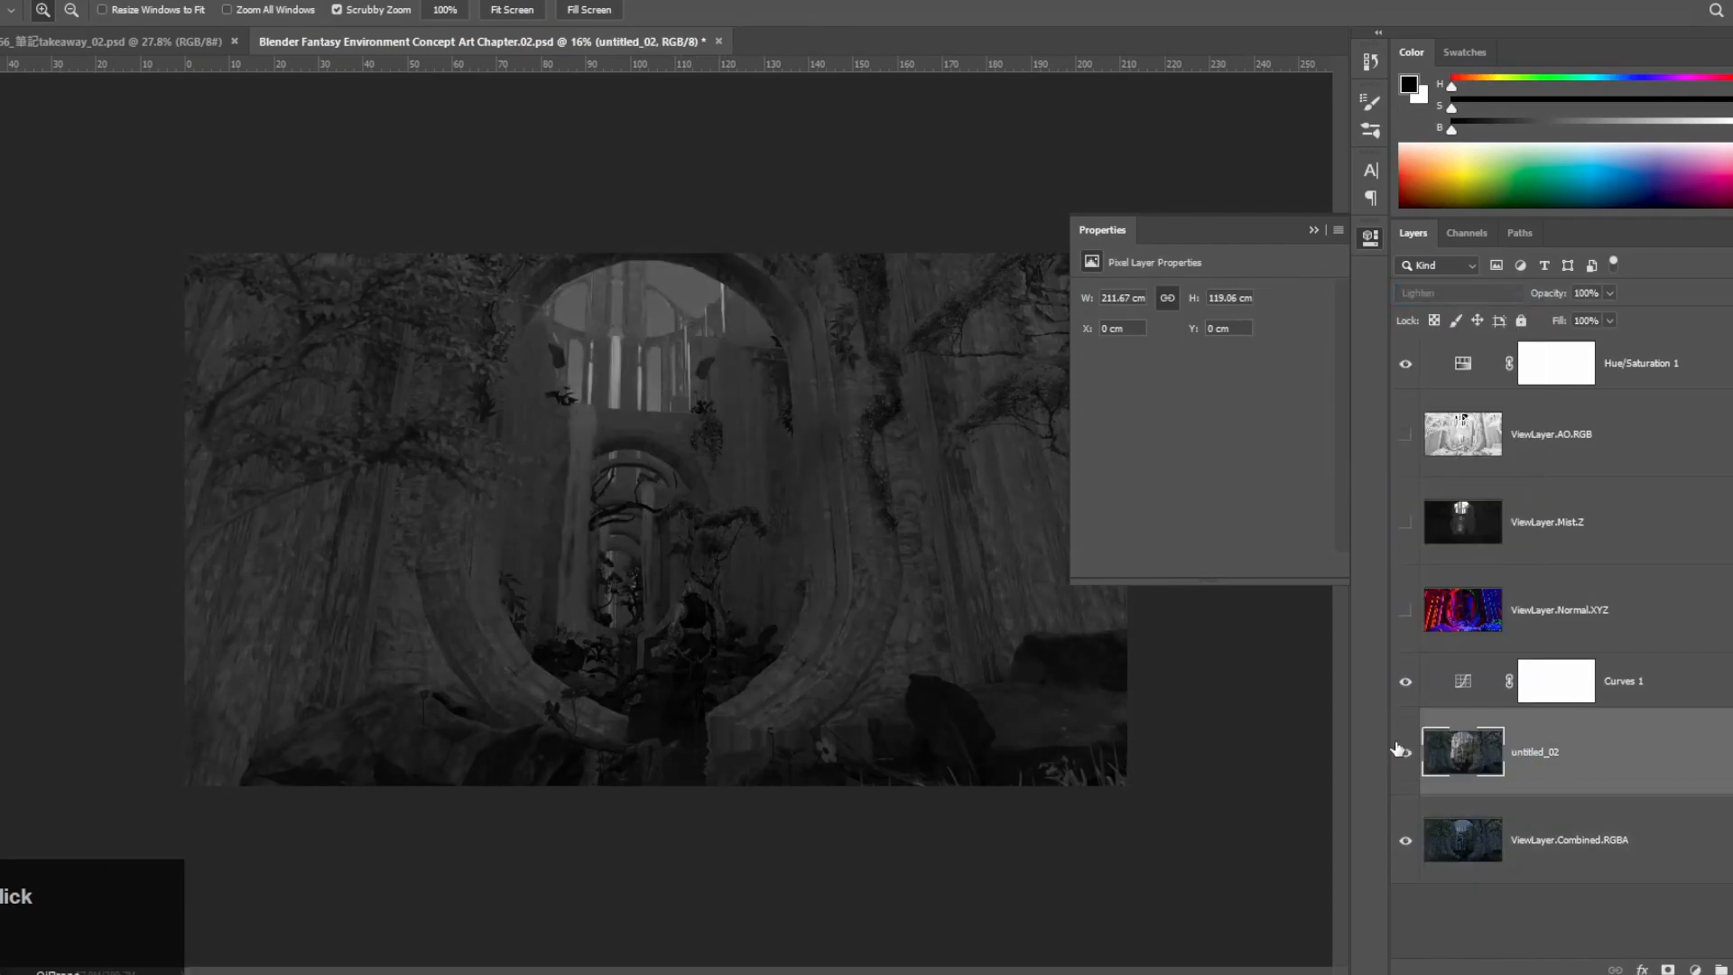
{"action": "left_click", "coordinate": [1405, 752]}
Step: Add a Curves adjustment layer above ViewLayer.Combined.RGBA and raise the shadow part of its curve
{"action": "left_click", "coordinate": [1534, 838]}
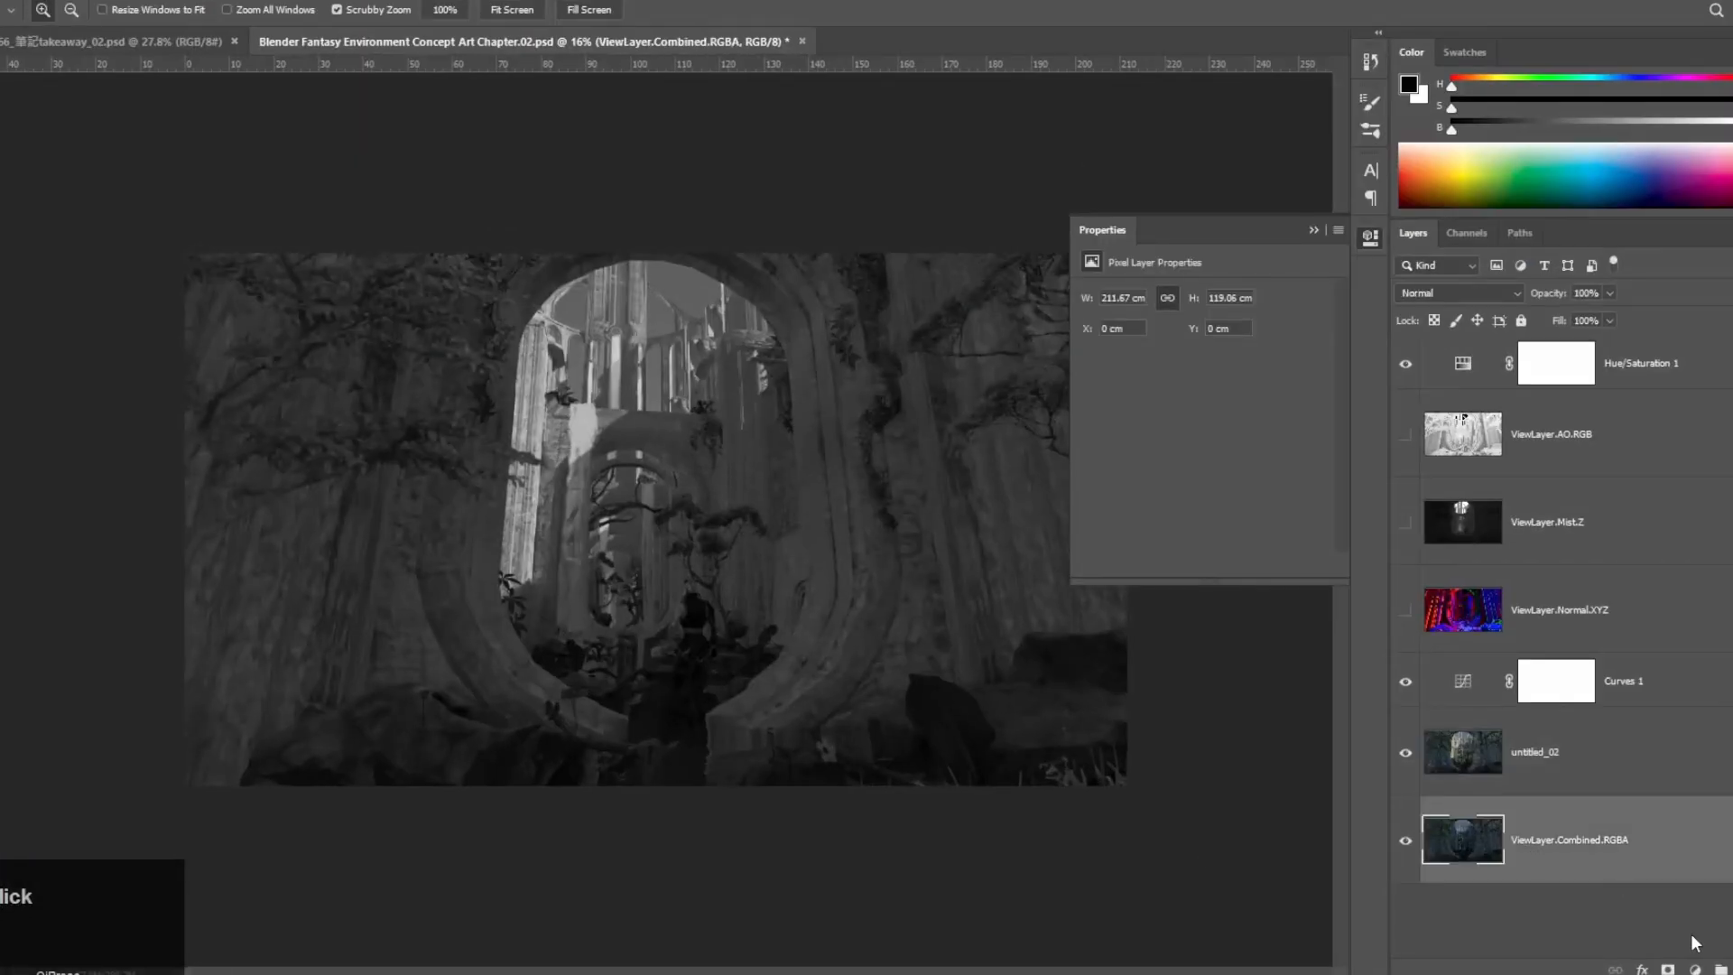
{"action": "left_click", "coordinate": [1694, 969]}
{"action": "left_click", "coordinate": [1679, 728]}
{"action": "mouse_move", "coordinate": [1154, 509]}
{"action": "left_mouse_down"}
{"action": "mouse_move", "coordinate": [1179, 459]}
{"action": "mouse_move", "coordinate": [1137, 511]}
{"action": "mouse_move", "coordinate": [1206, 445]}
{"action": "mouse_move", "coordinate": [1143, 511]}
{"action": "left_mouse_up"}
{"action": "left_click", "coordinate": [1153, 494]}
Step: Adjust the midtones of the Curves layer above untitled_02 and leave the Curves layer above the combined render hidden
{"action": "left_click", "coordinate": [1404, 823]}
{"action": "left_click", "coordinate": [1404, 681]}
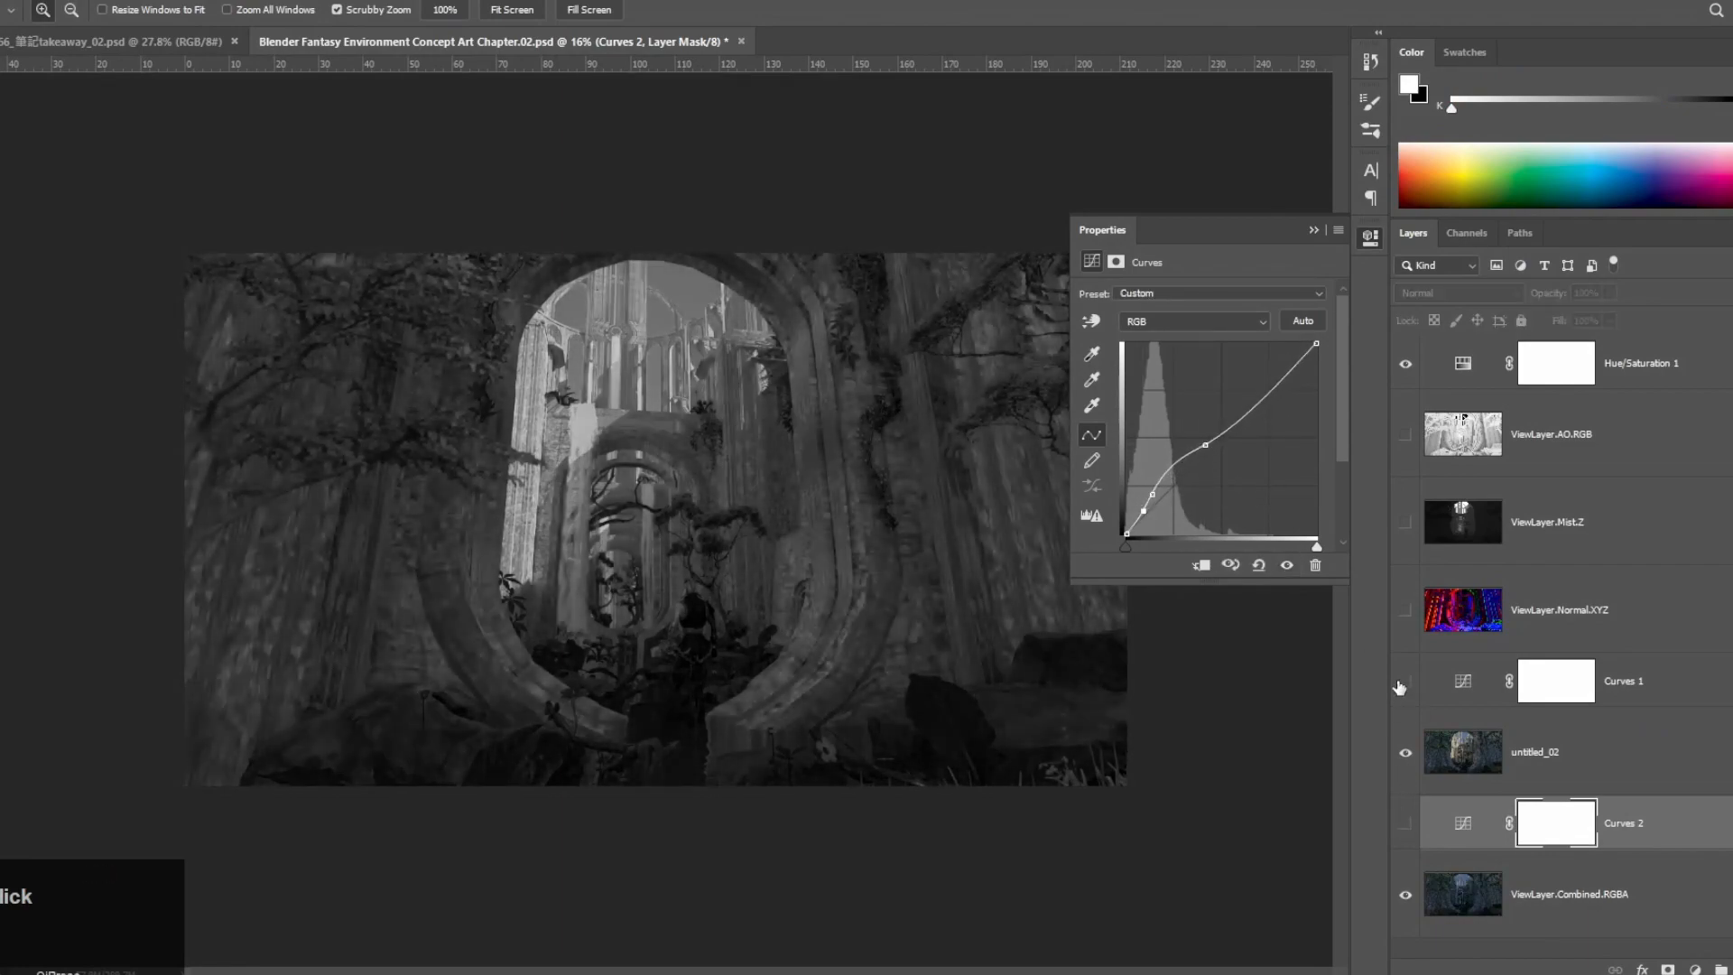
{"action": "left_click", "coordinate": [1405, 682]}
{"action": "left_click", "coordinate": [1458, 682]}
{"action": "left_click_drag", "start_coordinate": [1204, 459], "coordinate": [1209, 453]}
{"action": "left_click", "coordinate": [1405, 823]}
{"action": "left_click", "coordinate": [1450, 826]}
{"action": "left_click", "coordinate": [1314, 231]}
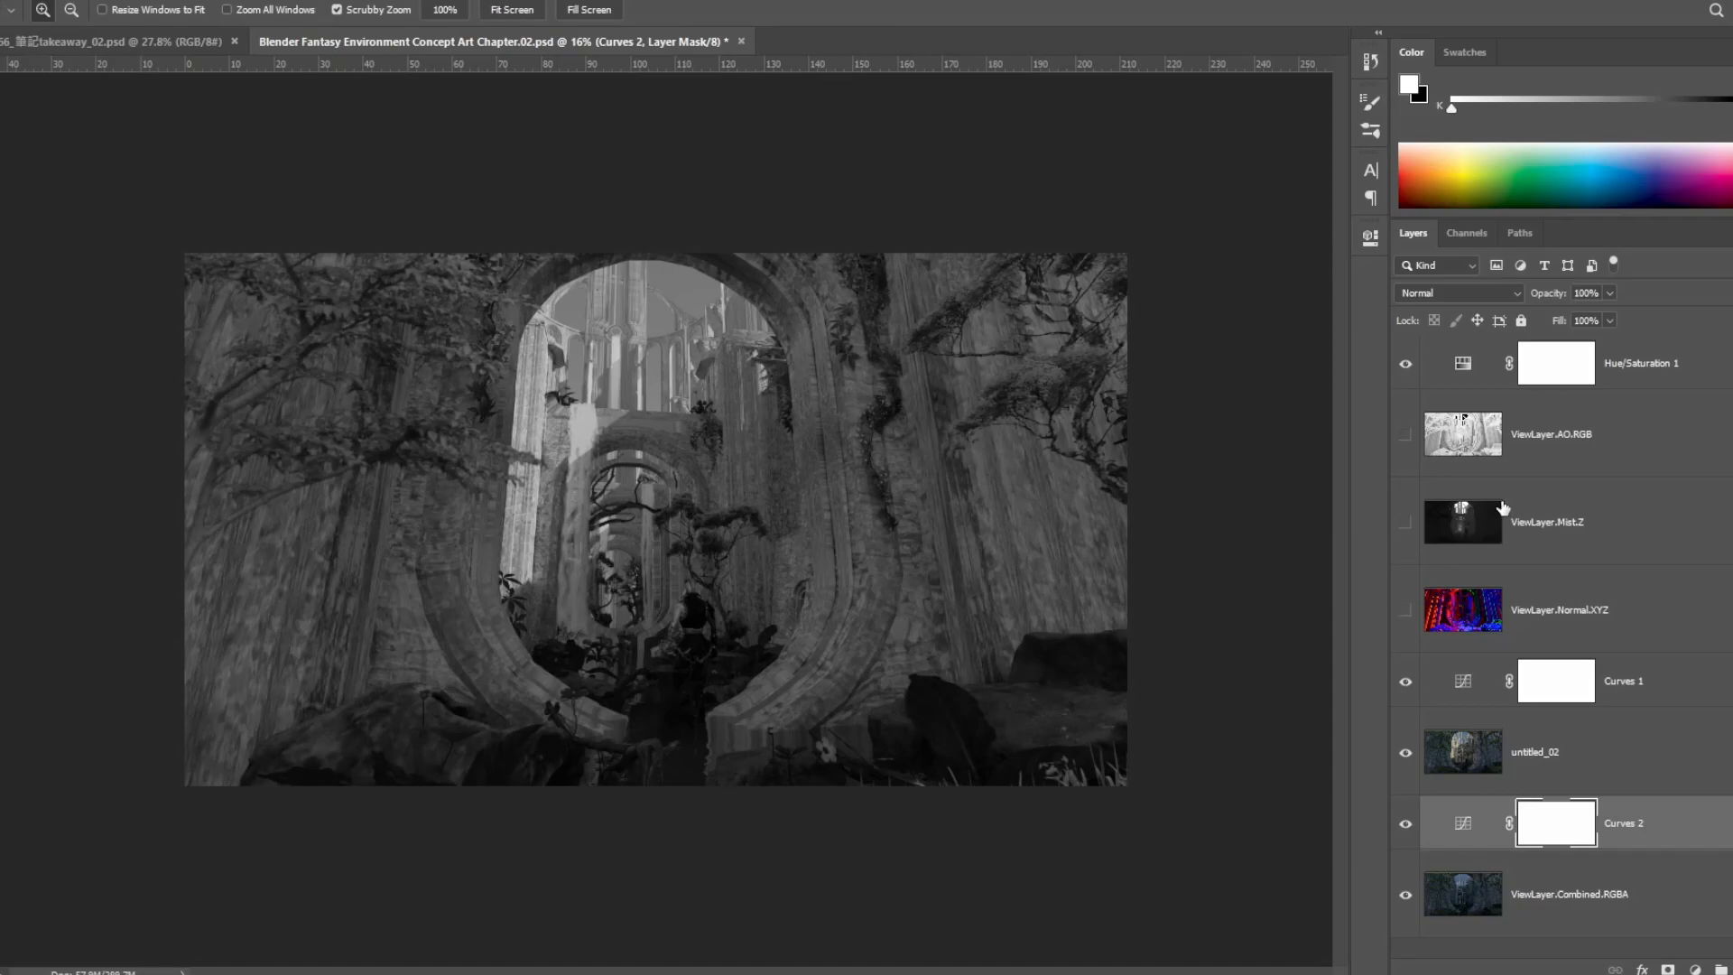
{"action": "left_click", "coordinate": [1405, 823]}
Step: Show the ViewLayer.Mist.Z layer, duplicate it directly below itself, and hide the original
{"action": "left_click", "coordinate": [1462, 522]}
{"action": "left_click", "coordinate": [1406, 522]}
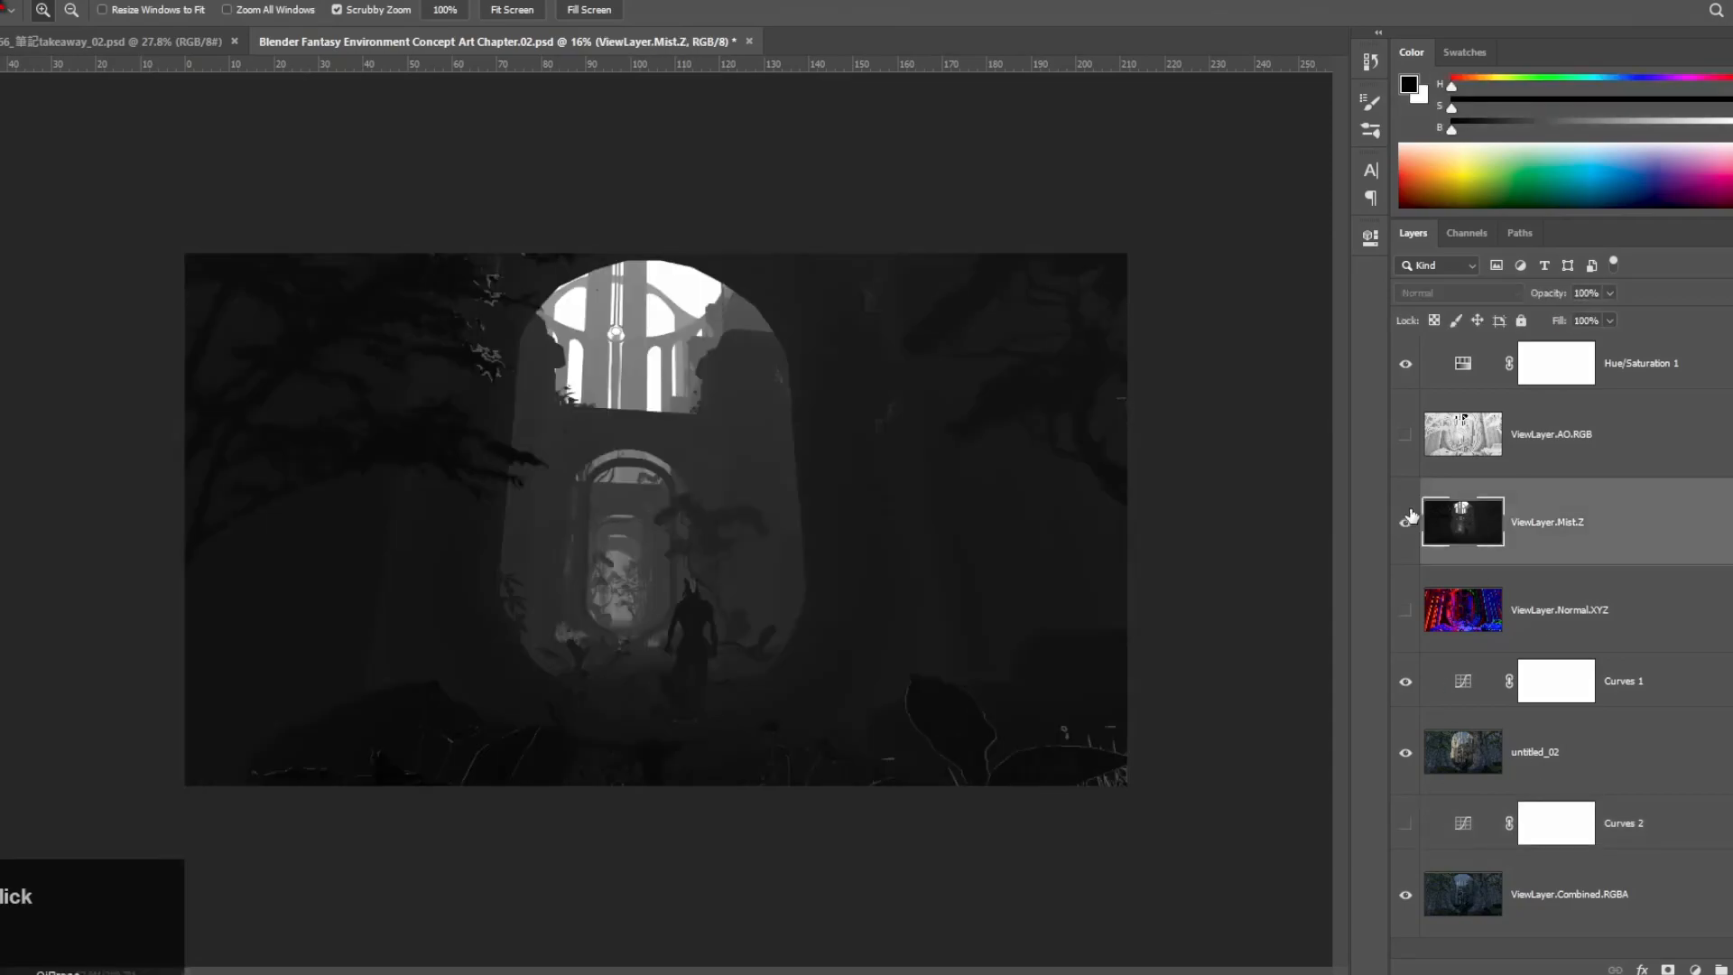
{"action": "left_click_drag", "start_coordinate": [1530, 638], "coordinate": [1549, 574]}
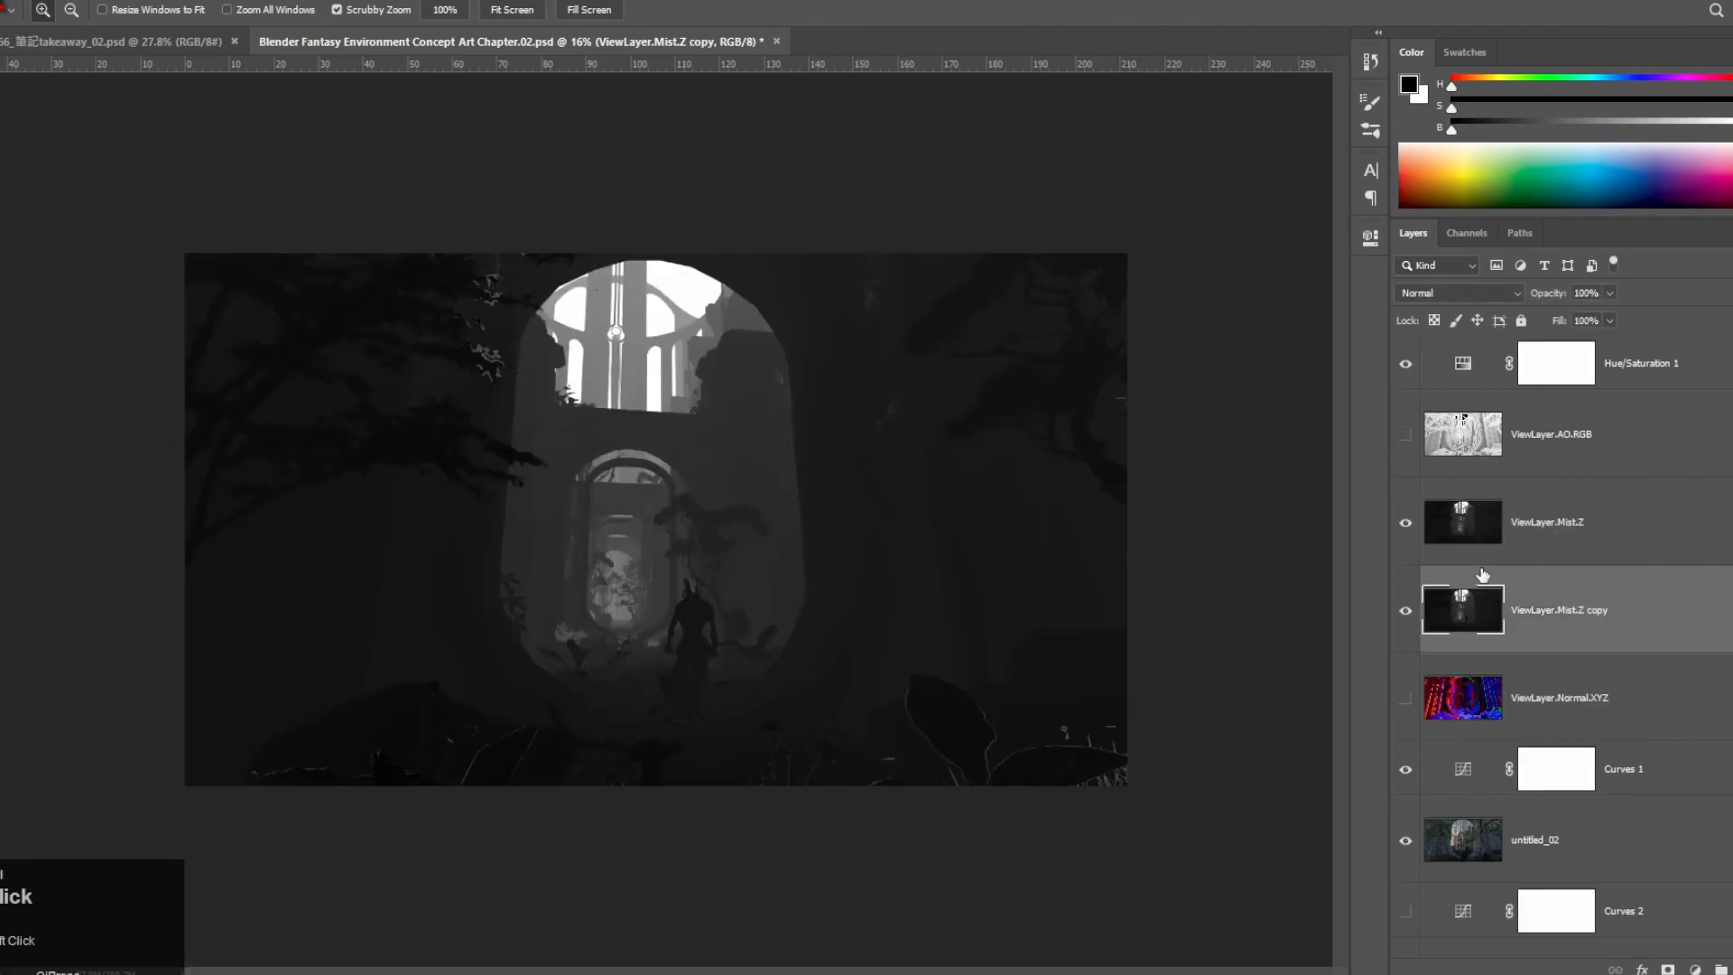
{"action": "left_click", "coordinate": [1405, 521]}
Step: Add a new layer above the mist copy and paint a sampled dark tone across the foreground with a large soft brush
{"action": "left_click", "coordinate": [1730, 968]}
{"action": "mouse_move", "coordinate": [968, 750]}
{"action": "left_mouse_down"}
{"action": "mouse_move", "coordinate": [1101, 706]}
{"action": "mouse_move", "coordinate": [1064, 781]}
{"action": "mouse_move", "coordinate": [1020, 782]}
{"action": "left_mouse_up"}
{"action": "key", "text": "z"}
{"action": "left_click_drag", "start_coordinate": [763, 650], "coordinate": [742, 651]}
{"action": "left_click", "coordinate": [921, 743], "text": "alt"}
{"action": "right_click", "coordinate": [921, 743]}
{"action": "double_click", "coordinate": [932, 848]}
{"action": "left_click_drag", "start_coordinate": [975, 839], "coordinate": [1083, 866]}
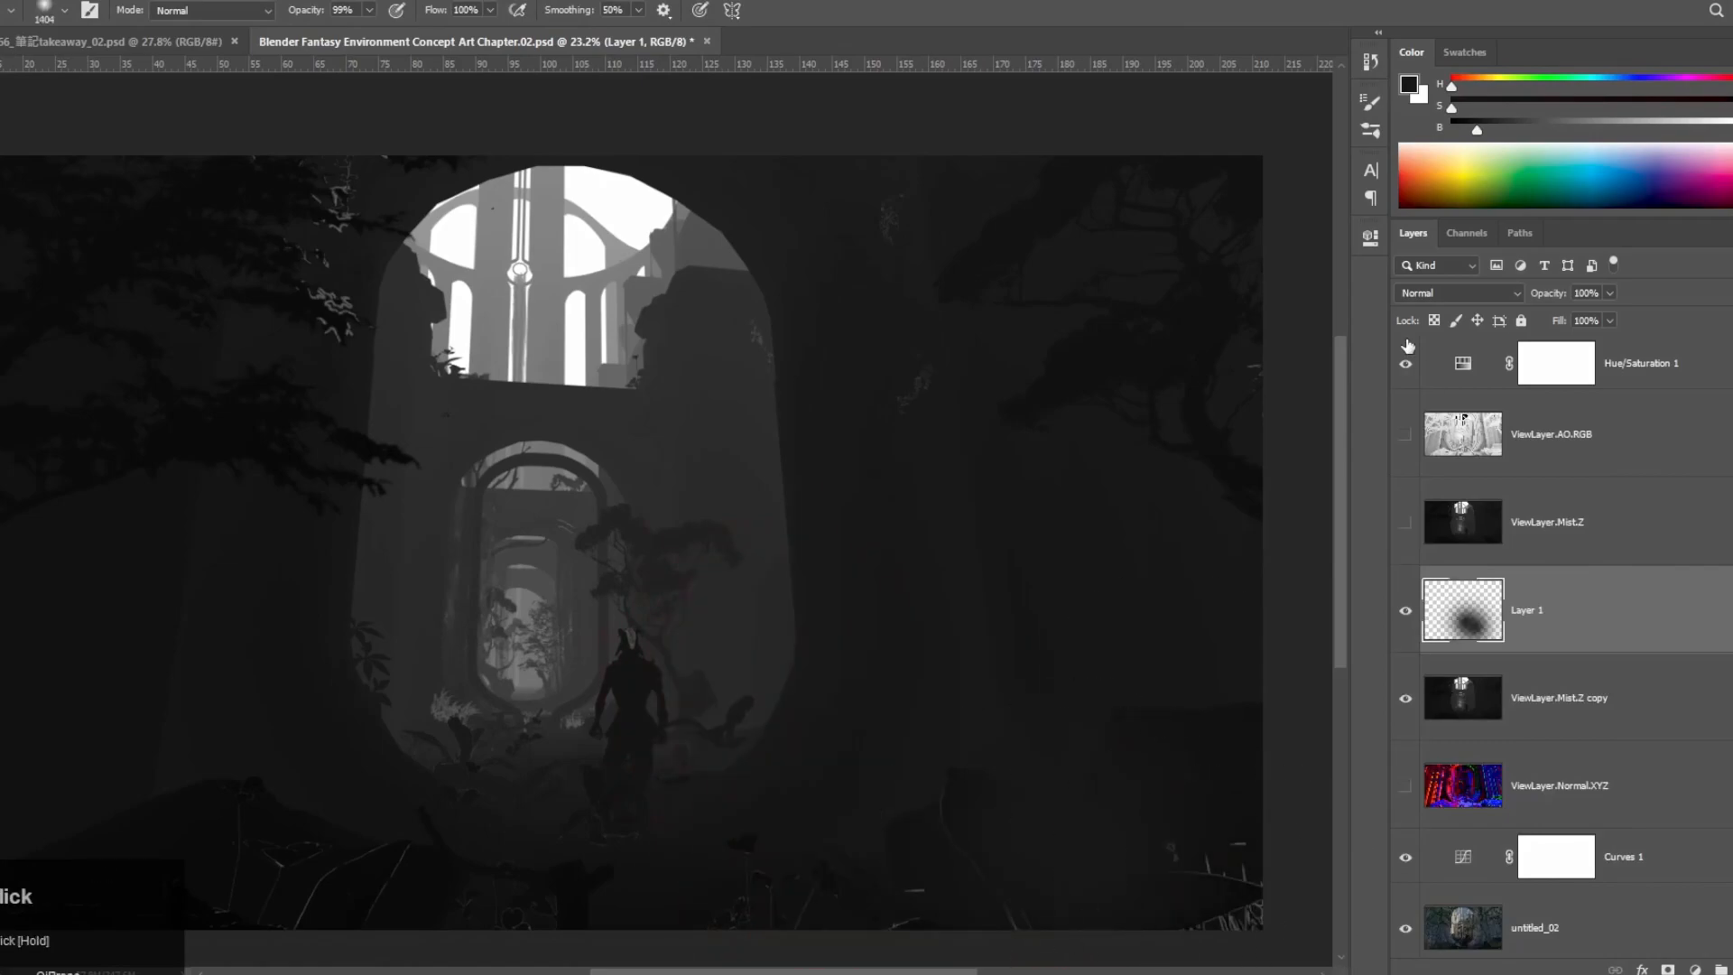
{"action": "left_click_drag", "start_coordinate": [1074, 722], "coordinate": [1005, 731]}
{"action": "left_click_drag", "start_coordinate": [1119, 812], "coordinate": [1188, 869]}
{"action": "mouse_move", "coordinate": [890, 836]}
{"action": "left_mouse_down"}
{"action": "mouse_move", "coordinate": [565, 864]}
{"action": "mouse_move", "coordinate": [414, 812]}
{"action": "left_mouse_up"}
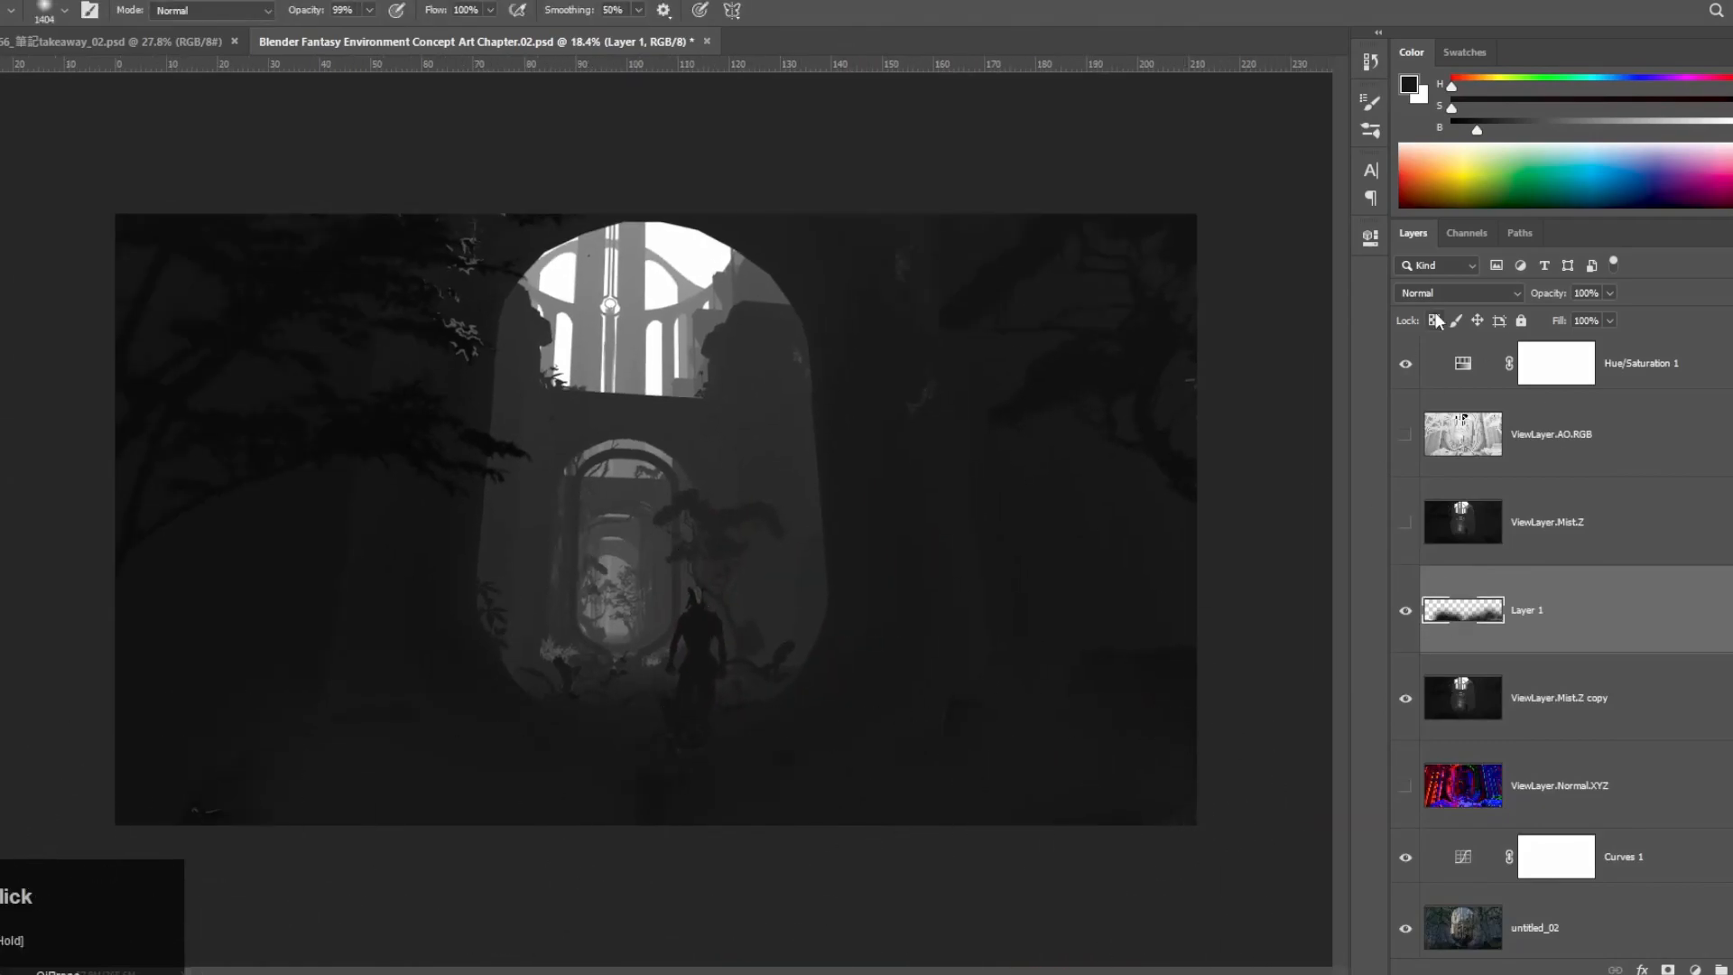
Step: Set Layer 1 to Darken and paint the dark tone over the trees and walls on both sides of the arch
{"action": "left_click", "coordinate": [1457, 293]}
{"action": "left_click", "coordinate": [1464, 353]}
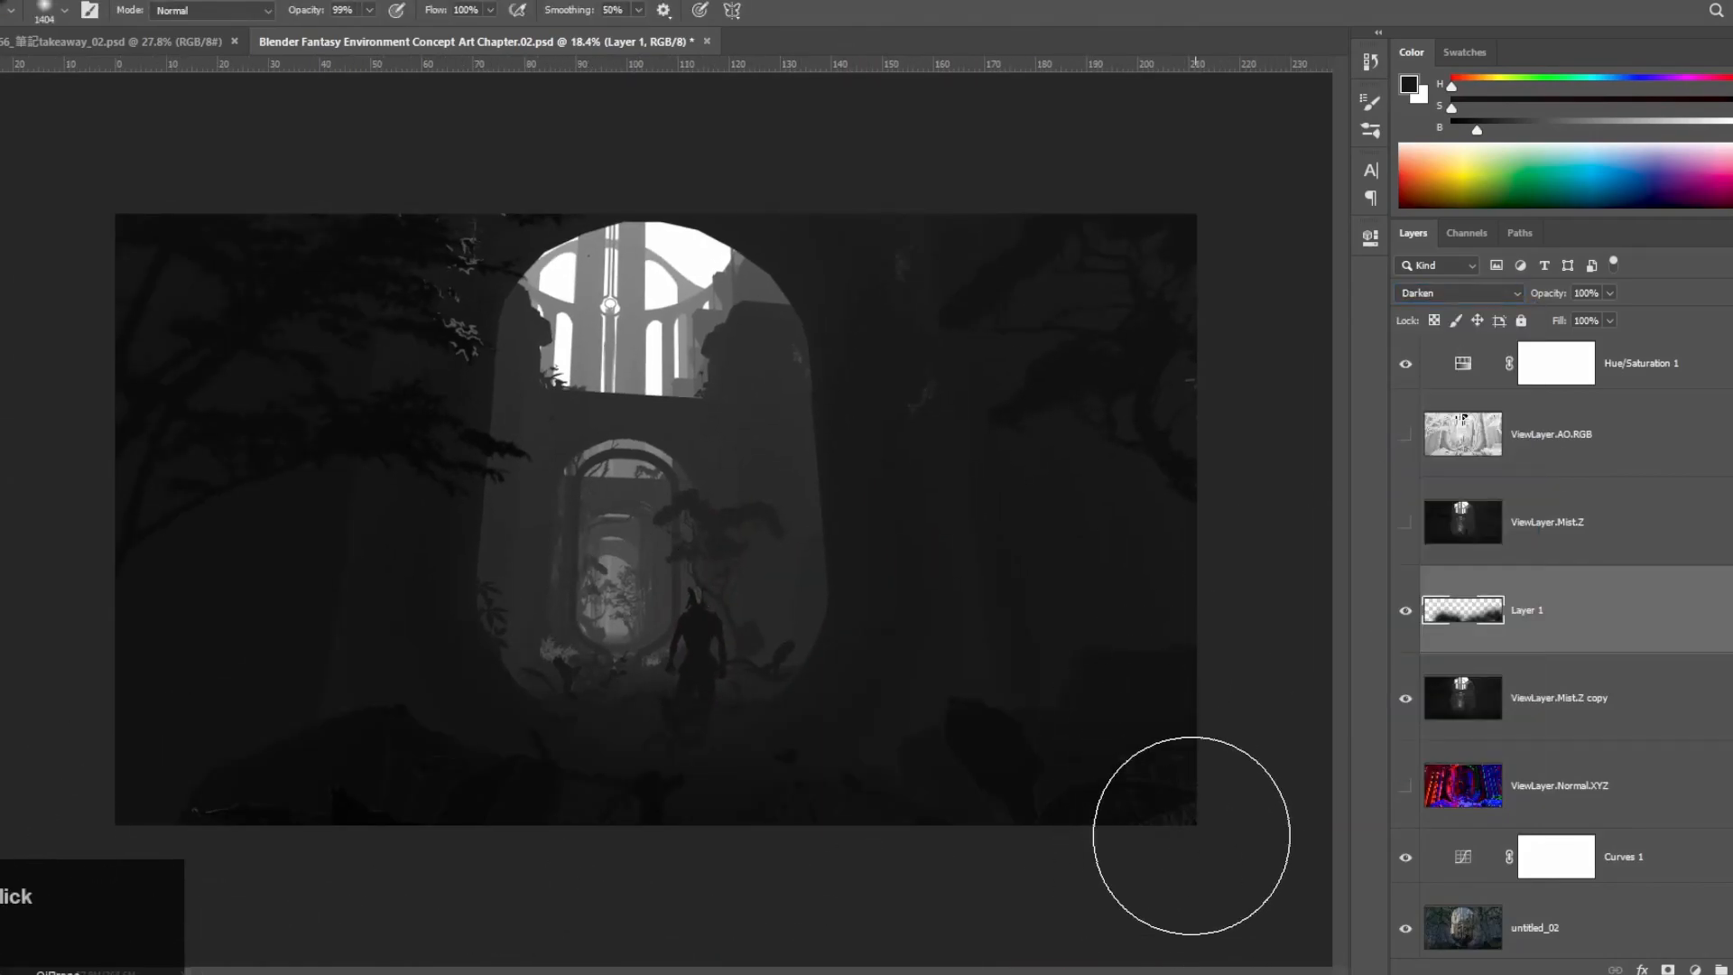
{"action": "left_click_drag", "start_coordinate": [1187, 323], "coordinate": [1210, 368]}
{"action": "left_click_drag", "start_coordinate": [929, 298], "coordinate": [957, 379]}
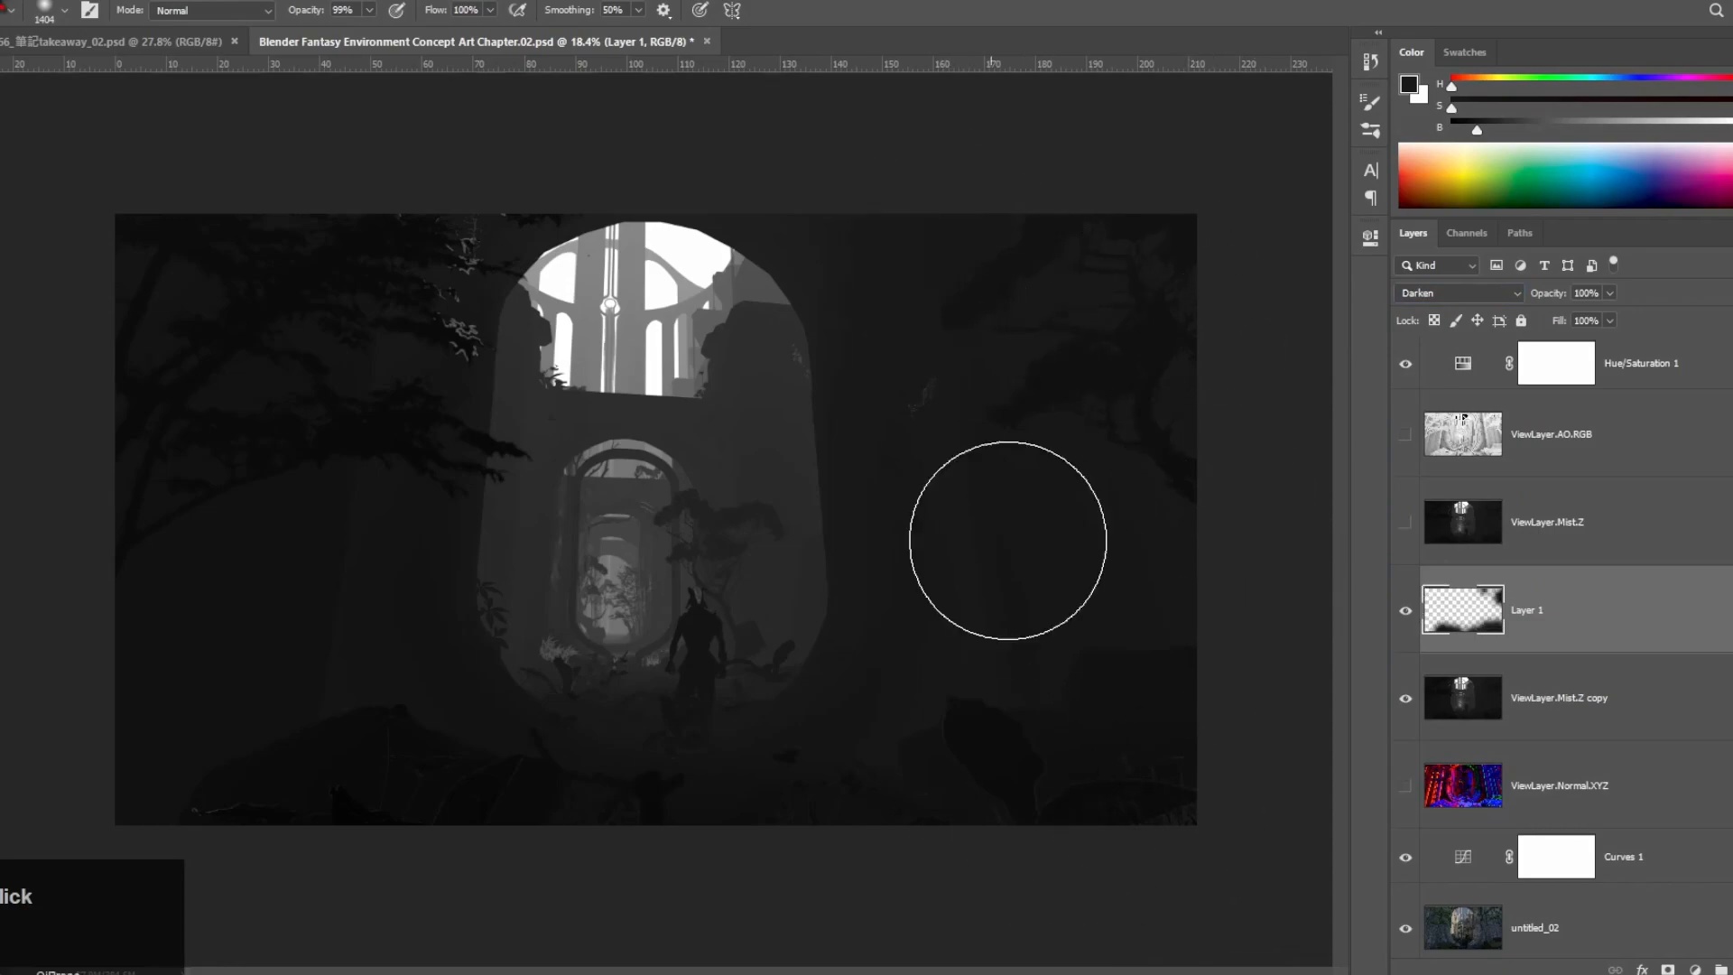
{"action": "mouse_move", "coordinate": [420, 263]}
{"action": "left_mouse_down"}
{"action": "mouse_move", "coordinate": [391, 309]}
{"action": "mouse_move", "coordinate": [406, 340]}
{"action": "mouse_move", "coordinate": [483, 160]}
{"action": "mouse_move", "coordinate": [265, 584]}
{"action": "mouse_move", "coordinate": [465, 870]}
{"action": "mouse_move", "coordinate": [888, 906]}
{"action": "left_mouse_up"}
Step: Choose a smaller brush for painting around the figure and reduce its smoothing to about 25%
{"action": "right_click", "coordinate": [389, 399]}
{"action": "left_click", "coordinate": [1135, 682]}
{"action": "key", "text": "z"}
{"action": "mouse_move", "coordinate": [892, 558]}
{"action": "left_mouse_down"}
{"action": "mouse_move", "coordinate": [1014, 483]}
{"action": "mouse_move", "coordinate": [974, 519]}
{"action": "left_mouse_up"}
{"action": "mouse_move", "coordinate": [551, 812]}
{"action": "left_mouse_down"}
{"action": "mouse_move", "coordinate": [712, 770]}
{"action": "mouse_move", "coordinate": [693, 766]}
{"action": "left_mouse_up"}
{"action": "key", "text": "b"}
{"action": "right_click", "coordinate": [651, 730]}
{"action": "left_click", "coordinate": [781, 621]}
{"action": "mouse_move", "coordinate": [549, 845]}
{"action": "left_mouse_down"}
{"action": "mouse_move", "coordinate": [675, 867]}
{"action": "mouse_move", "coordinate": [651, 865]}
{"action": "left_mouse_up"}
{"action": "left_click", "coordinate": [638, 11]}
{"action": "left_click", "coordinate": [615, 33]}
Step: Paint sampled dark grays over the bright plant edges to the left of the figure, undoing the unwanted stroke
{"action": "left_click_drag", "start_coordinate": [157, 663], "coordinate": [132, 663]}
{"action": "left_click", "coordinate": [193, 605], "text": "alt"}
{"action": "mouse_move", "coordinate": [144, 591]}
{"action": "left_mouse_down"}
{"action": "mouse_move", "coordinate": [173, 590]}
{"action": "mouse_move", "coordinate": [65, 542]}
{"action": "left_mouse_up"}
{"action": "left_click", "coordinate": [114, 365], "text": "alt"}
{"action": "left_click_drag", "start_coordinate": [52, 424], "coordinate": [106, 398]}
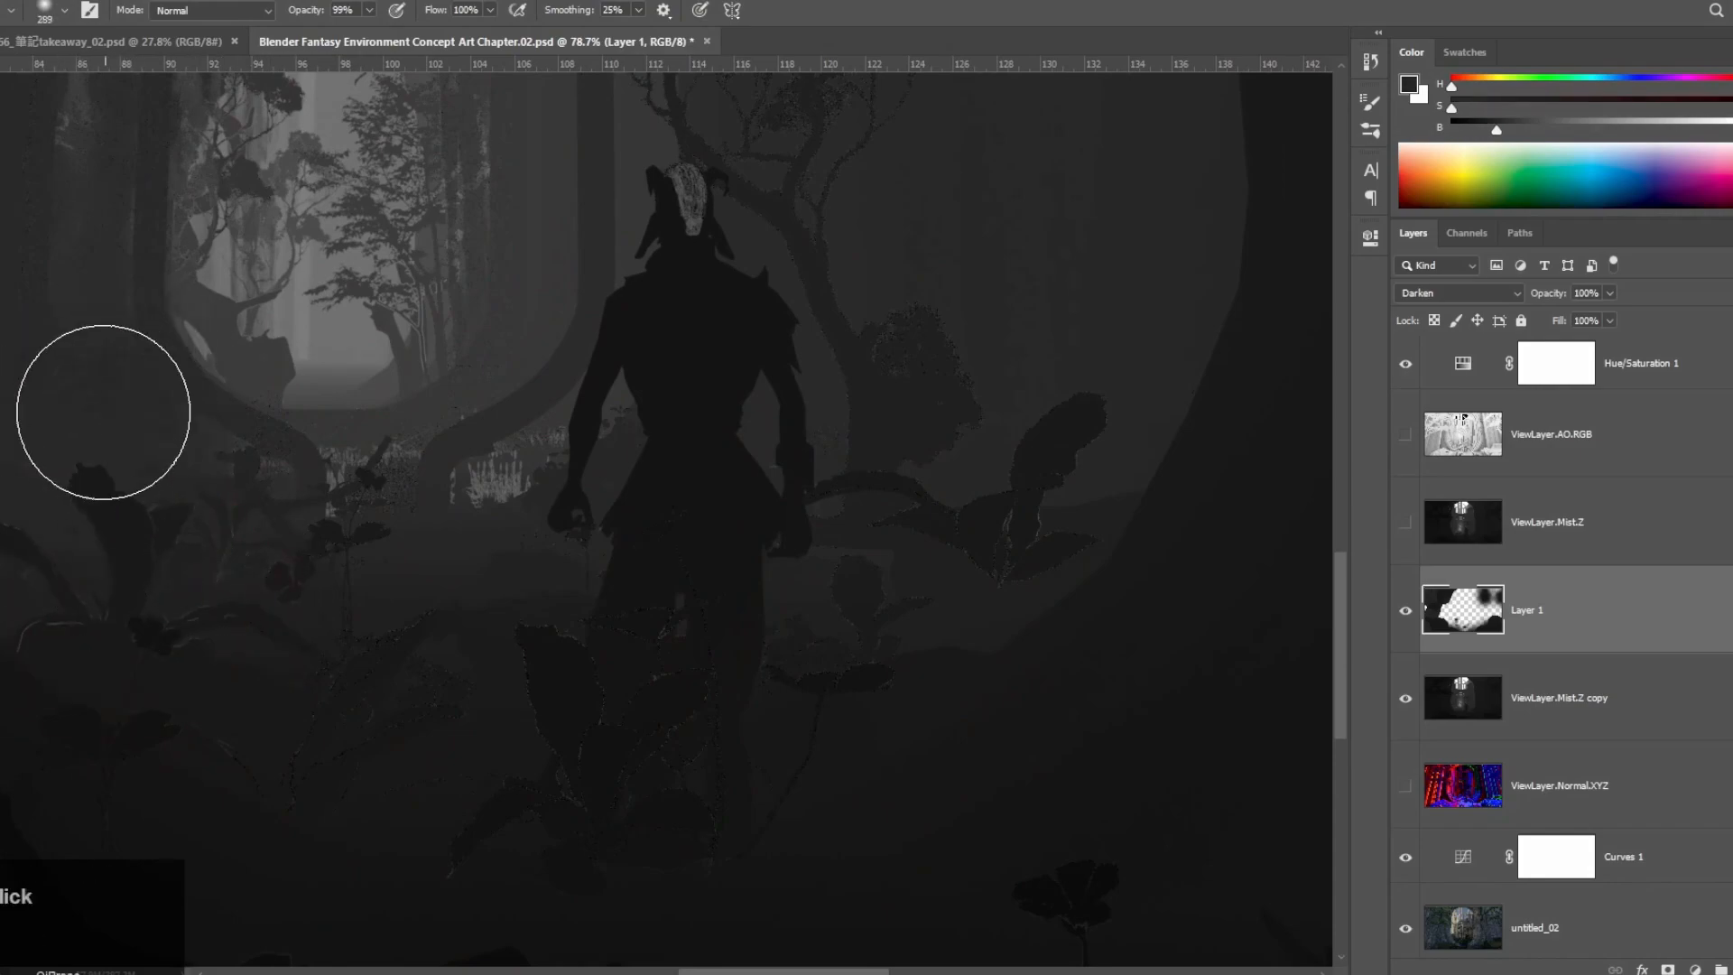
{"action": "left_click", "coordinate": [298, 377], "text": "alt"}
{"action": "key", "text": "ctrl+z"}
{"action": "left_click", "coordinate": [63, 421], "text": "alt"}
{"action": "left_click", "coordinate": [113, 564], "text": "alt"}
{"action": "left_click_drag", "start_coordinate": [63, 611], "coordinate": [209, 654]}
Step: Paint sampled dark grays over the plants at the figure's feet and the bright leaf edges to its right
{"action": "left_click", "coordinate": [531, 704], "text": "alt"}
{"action": "left_click", "coordinate": [412, 868], "text": "alt"}
{"action": "mouse_move", "coordinate": [412, 868]}
{"action": "left_mouse_down"}
{"action": "mouse_move", "coordinate": [545, 665]}
{"action": "mouse_move", "coordinate": [568, 792]}
{"action": "mouse_move", "coordinate": [546, 692]}
{"action": "mouse_move", "coordinate": [431, 772]}
{"action": "mouse_move", "coordinate": [491, 619]}
{"action": "left_mouse_up"}
{"action": "left_click", "coordinate": [547, 786], "text": "alt"}
{"action": "left_click", "coordinate": [1068, 456], "text": "alt"}
{"action": "left_click_drag", "start_coordinate": [1068, 455], "coordinate": [959, 517]}
{"action": "left_click", "coordinate": [1026, 422], "text": "alt"}
{"action": "left_click", "coordinate": [1068, 461]}
{"action": "left_click", "coordinate": [1068, 501], "text": "alt"}
{"action": "left_click_drag", "start_coordinate": [1067, 501], "coordinate": [1038, 598]}
{"action": "right_click", "coordinate": [1038, 598], "text": "alt"}
Step: Choose another brush and cover the bright patch on the figure's head with its sampled dark tone
{"action": "left_click", "coordinate": [496, 460], "text": "alt"}
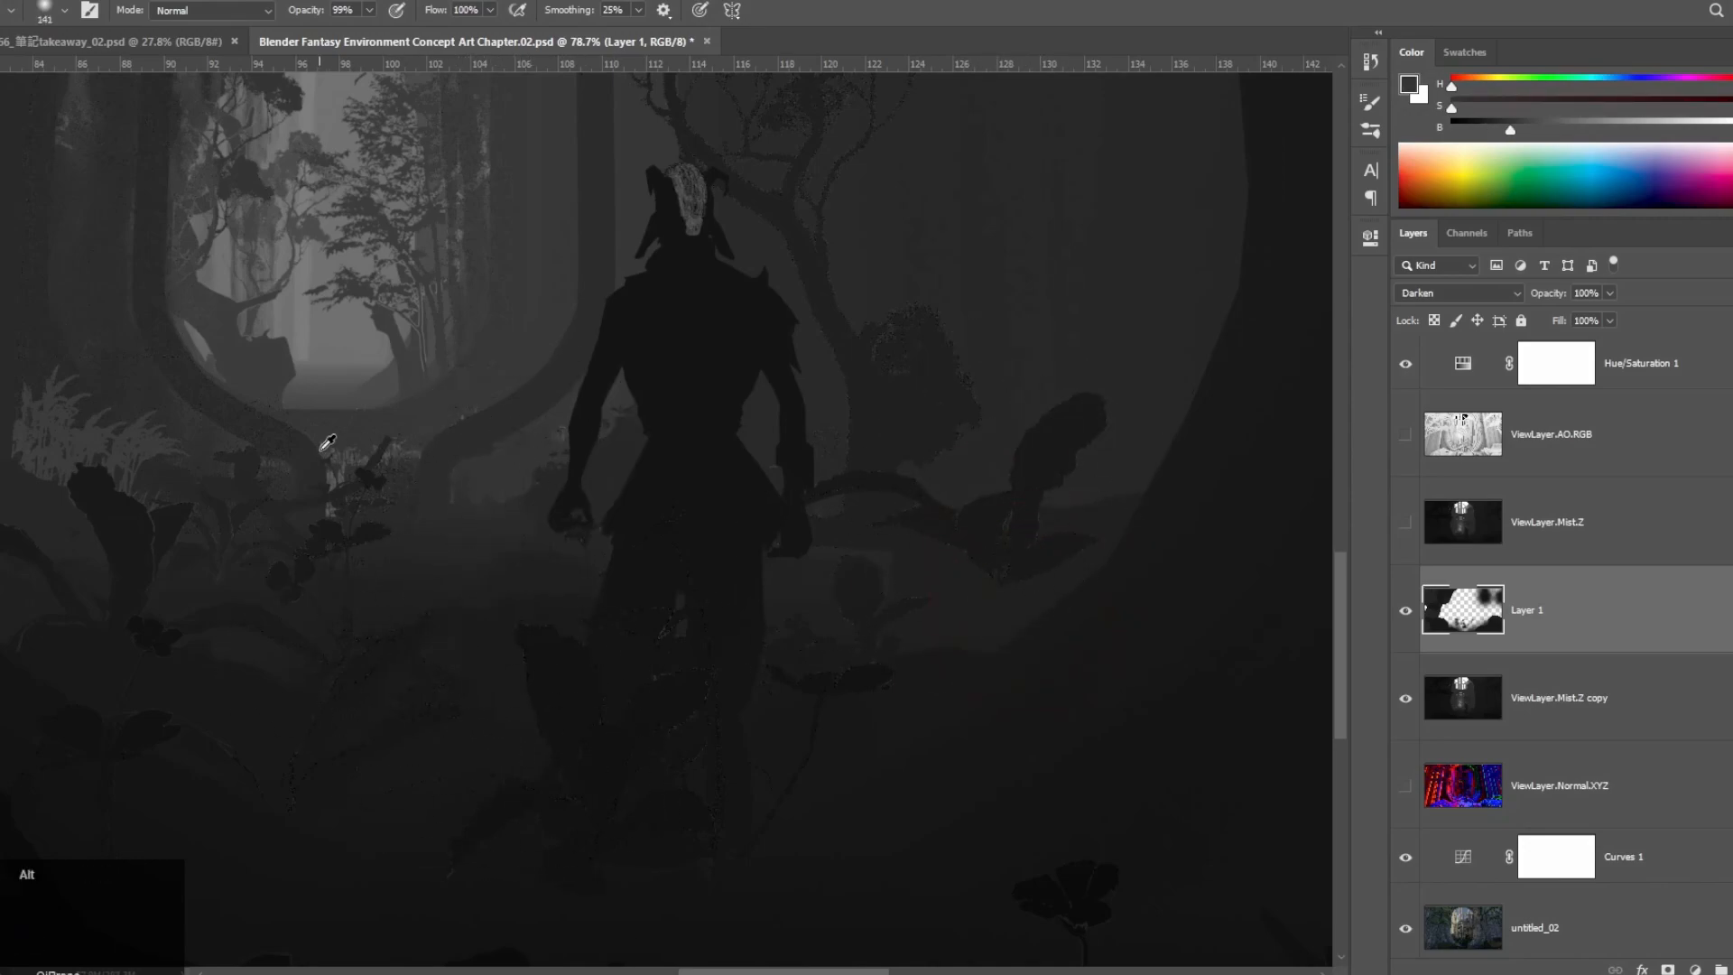
{"action": "scroll", "coordinate": [589, 436], "scroll_direction": "up", "scroll_amount": 1}
{"action": "scroll", "coordinate": [588, 436], "scroll_direction": "up", "scroll_amount": 1}
{"action": "left_click", "coordinate": [699, 260], "text": "alt"}
{"action": "right_click", "coordinate": [697, 264]}
{"action": "double_click", "coordinate": [978, 479]}
{"action": "left_click_drag", "start_coordinate": [693, 271], "coordinate": [680, 227]}
Step: Paint over the stray light spots around the inner arches and along the main arch's right edge with sampled grays
{"action": "scroll", "coordinate": [766, 213], "scroll_direction": "up", "scroll_amount": 4}
{"action": "left_click_drag", "start_coordinate": [424, 562], "coordinate": [370, 564]}
{"action": "left_click", "coordinate": [405, 535], "text": "alt"}
{"action": "left_click_drag", "start_coordinate": [697, 528], "coordinate": [532, 537]}
{"action": "left_click_drag", "start_coordinate": [636, 352], "coordinate": [720, 428]}
{"action": "key", "text": "h"}
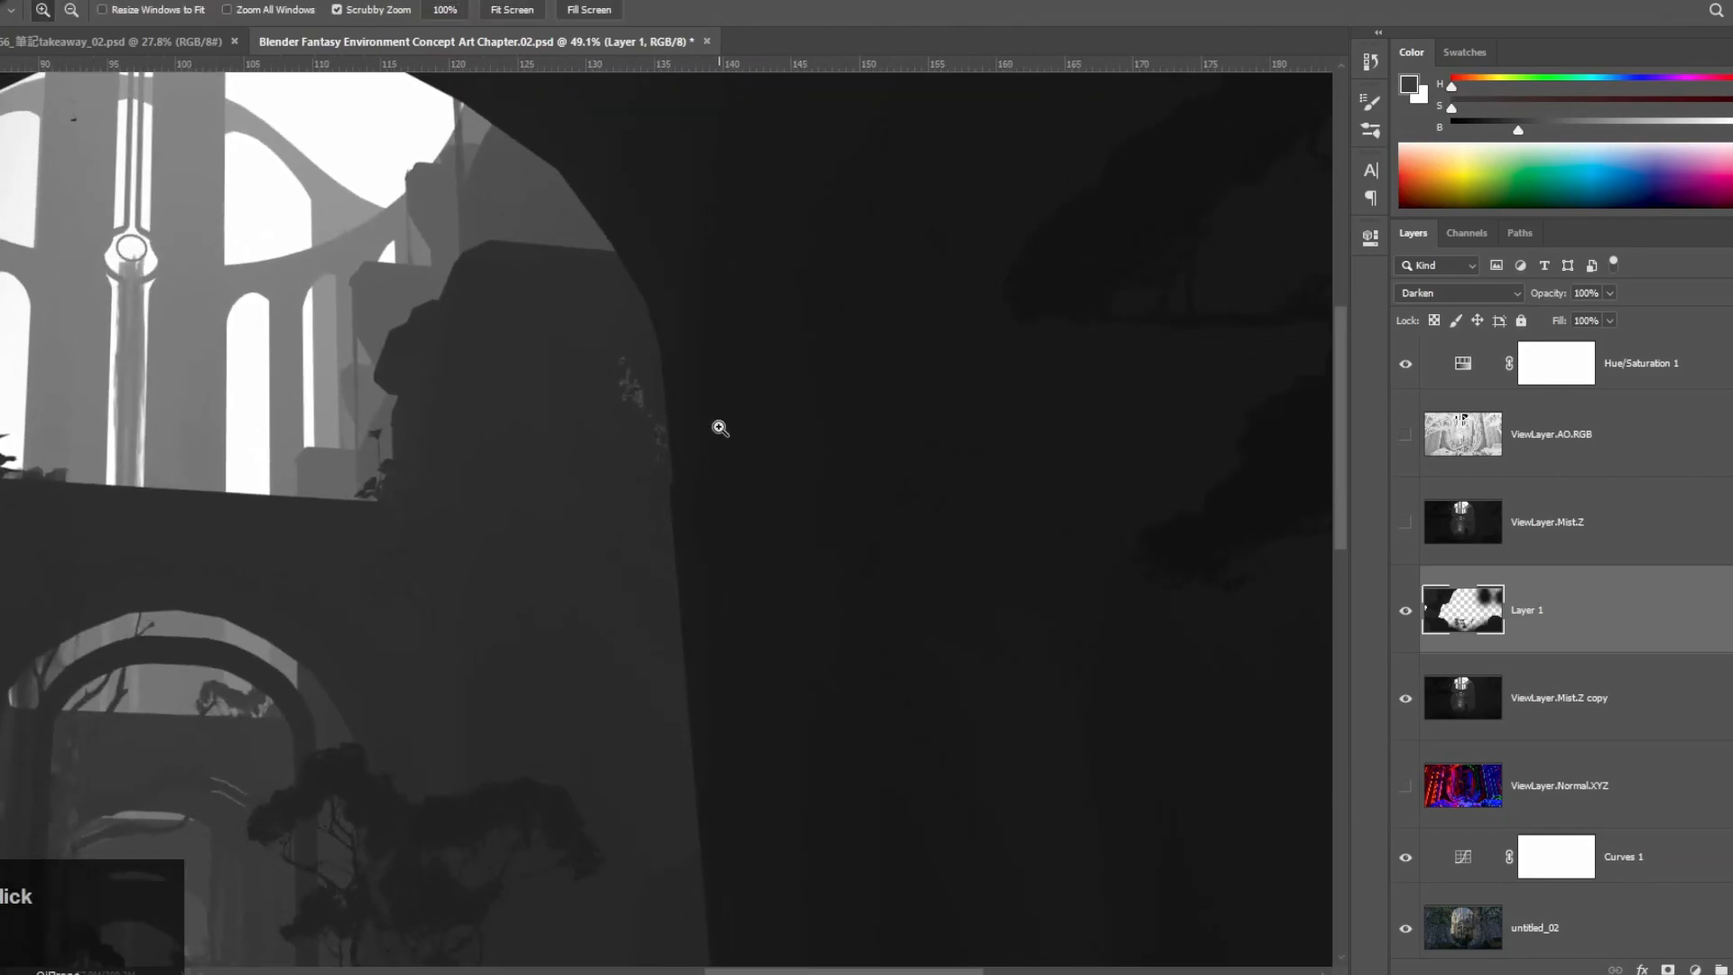
{"action": "left_click", "coordinate": [595, 425], "text": "alt"}
{"action": "left_click_drag", "start_coordinate": [607, 403], "coordinate": [623, 445]}
{"action": "key", "text": "ctrl+0"}
{"action": "mouse_move", "coordinate": [511, 332]}
{"action": "left_mouse_down"}
{"action": "mouse_move", "coordinate": [608, 271]}
{"action": "mouse_move", "coordinate": [477, 361]}
{"action": "left_mouse_up"}
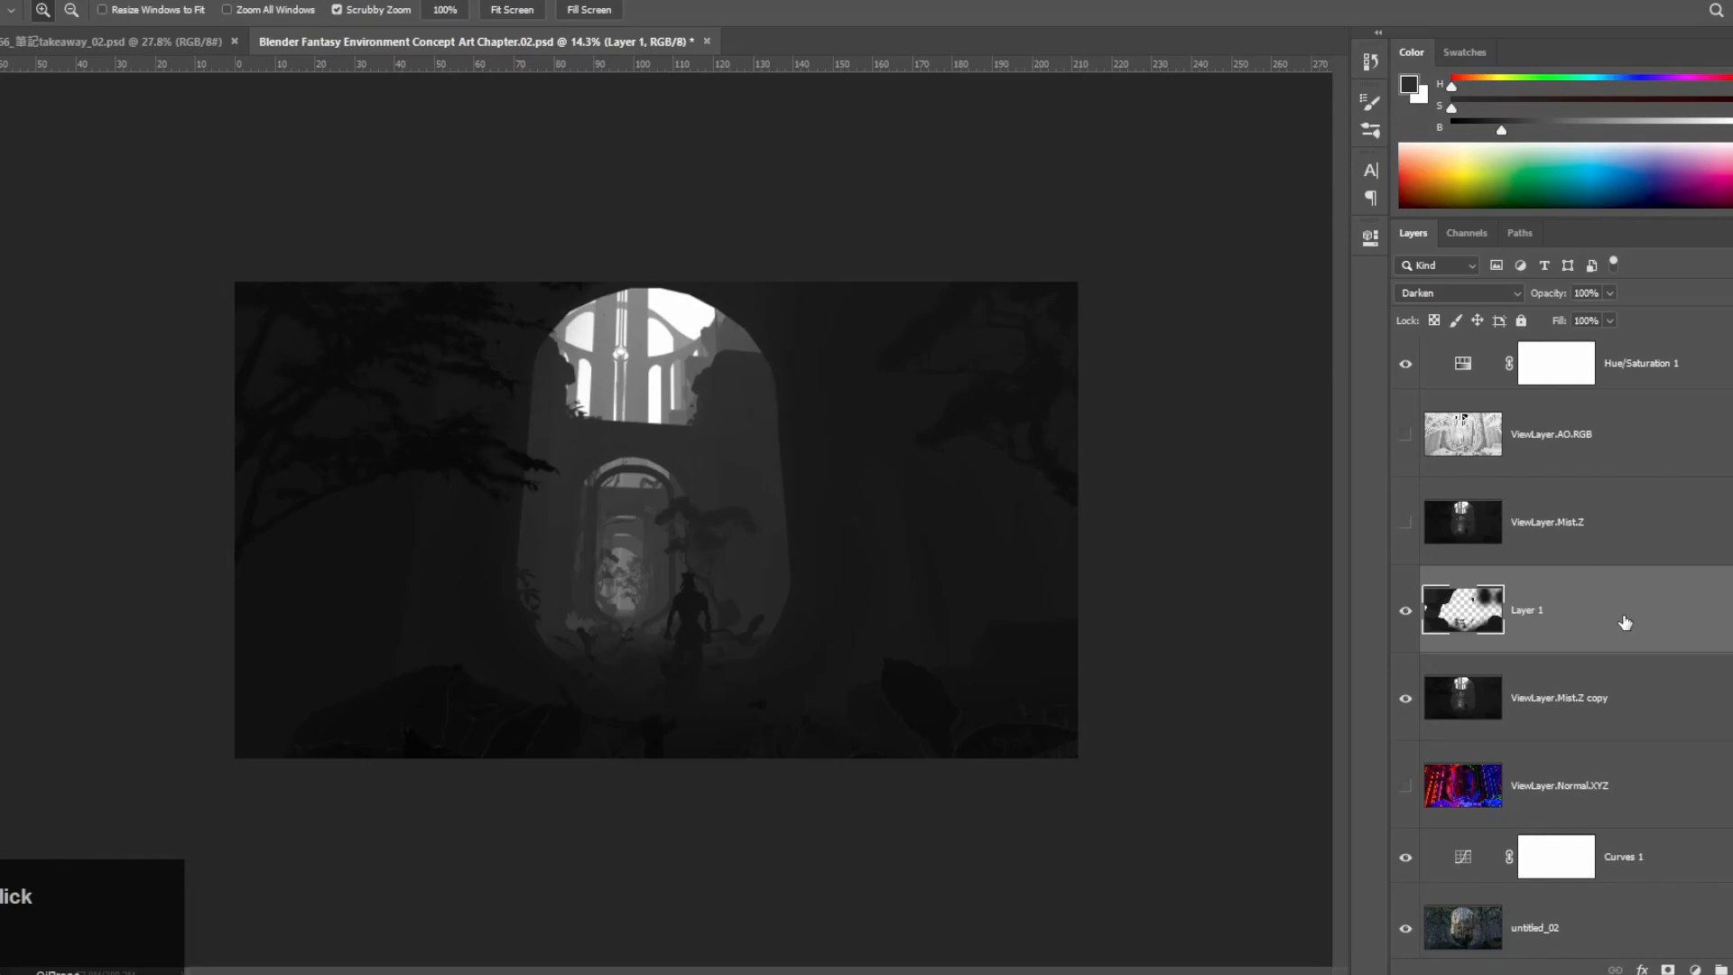
Step: Clip Layer 1 to the ViewLayer.Mist.Z copy layer and duplicate both layers
{"action": "right_click", "coordinate": [1624, 622]}
{"action": "left_click", "coordinate": [1479, 532]}
{"action": "left_click", "coordinate": [1589, 693], "text": "shift"}
{"action": "key", "text": "ctrl+j"}
Step: Hide the duplicated mist pair and merge the original pair into a single mist layer
{"action": "left_click", "coordinate": [1651, 796]}
{"action": "left_click", "coordinate": [1625, 871]}
{"action": "scroll", "coordinate": [1589, 632], "scroll_direction": "down", "scroll_amount": 4}
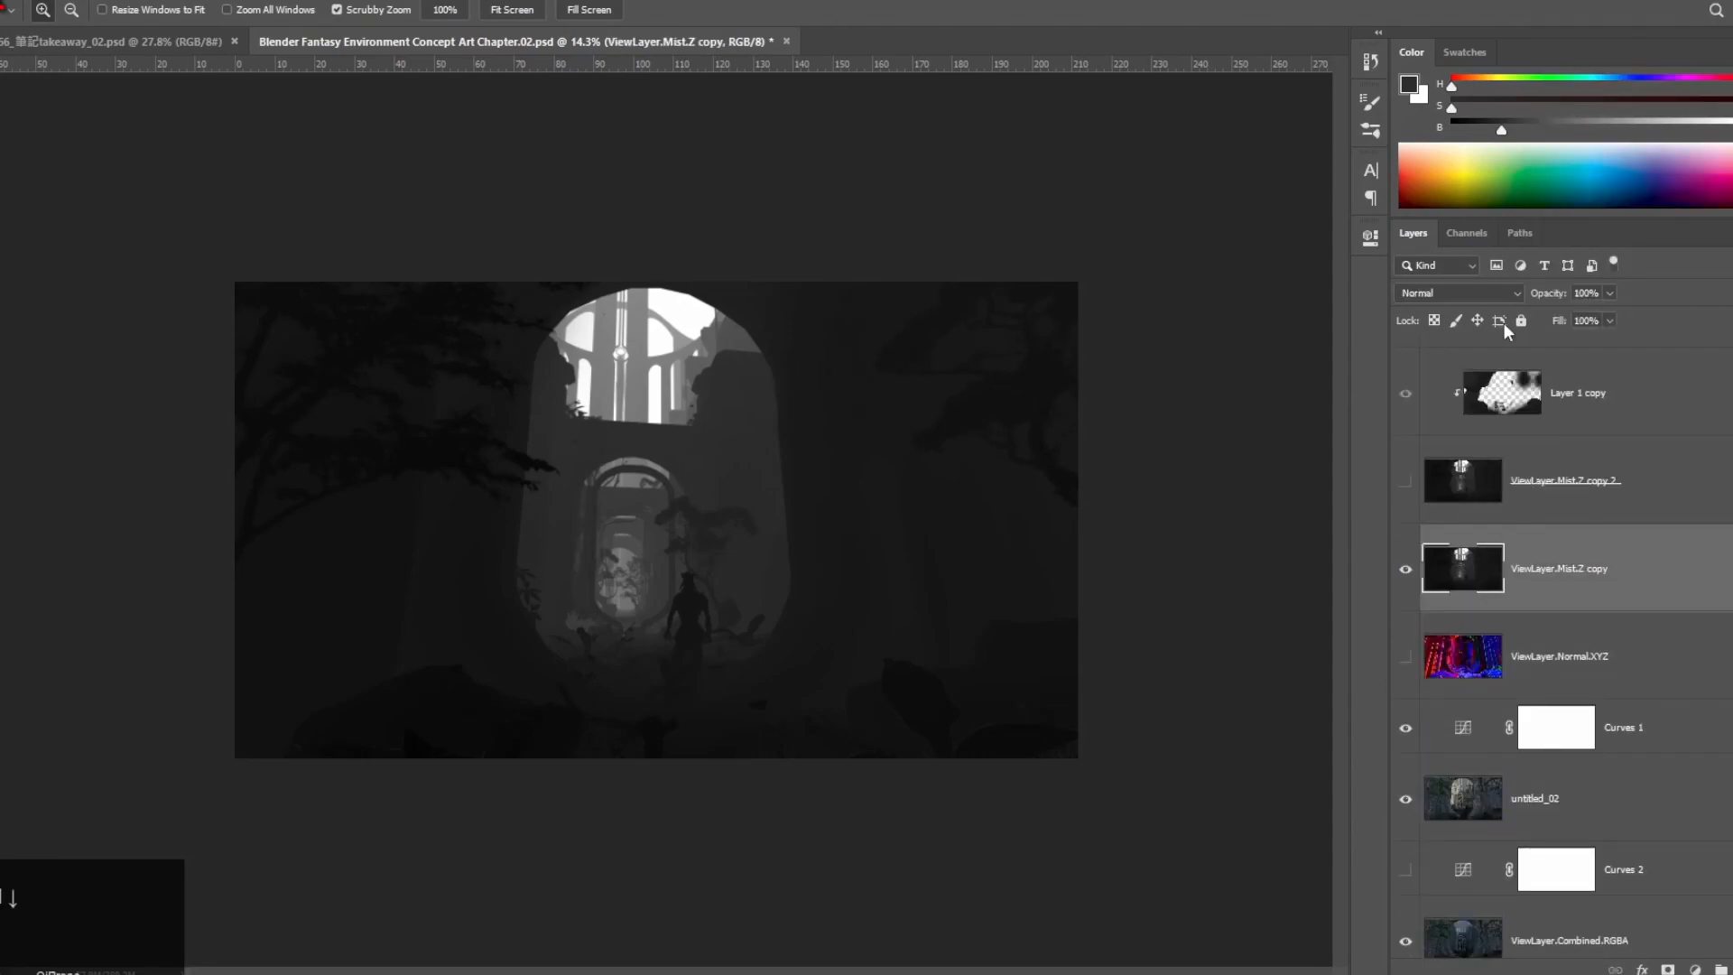
Step: Set the merged ViewLayer.Mist.Z copy layer to Lighten and move it below ViewLayer.Normal.XYZ, directly above Curves 1
{"action": "left_click", "coordinate": [1458, 293]}
{"action": "left_click", "coordinate": [1448, 445]}
{"action": "left_click_drag", "start_coordinate": [1570, 569], "coordinate": [1517, 700]}
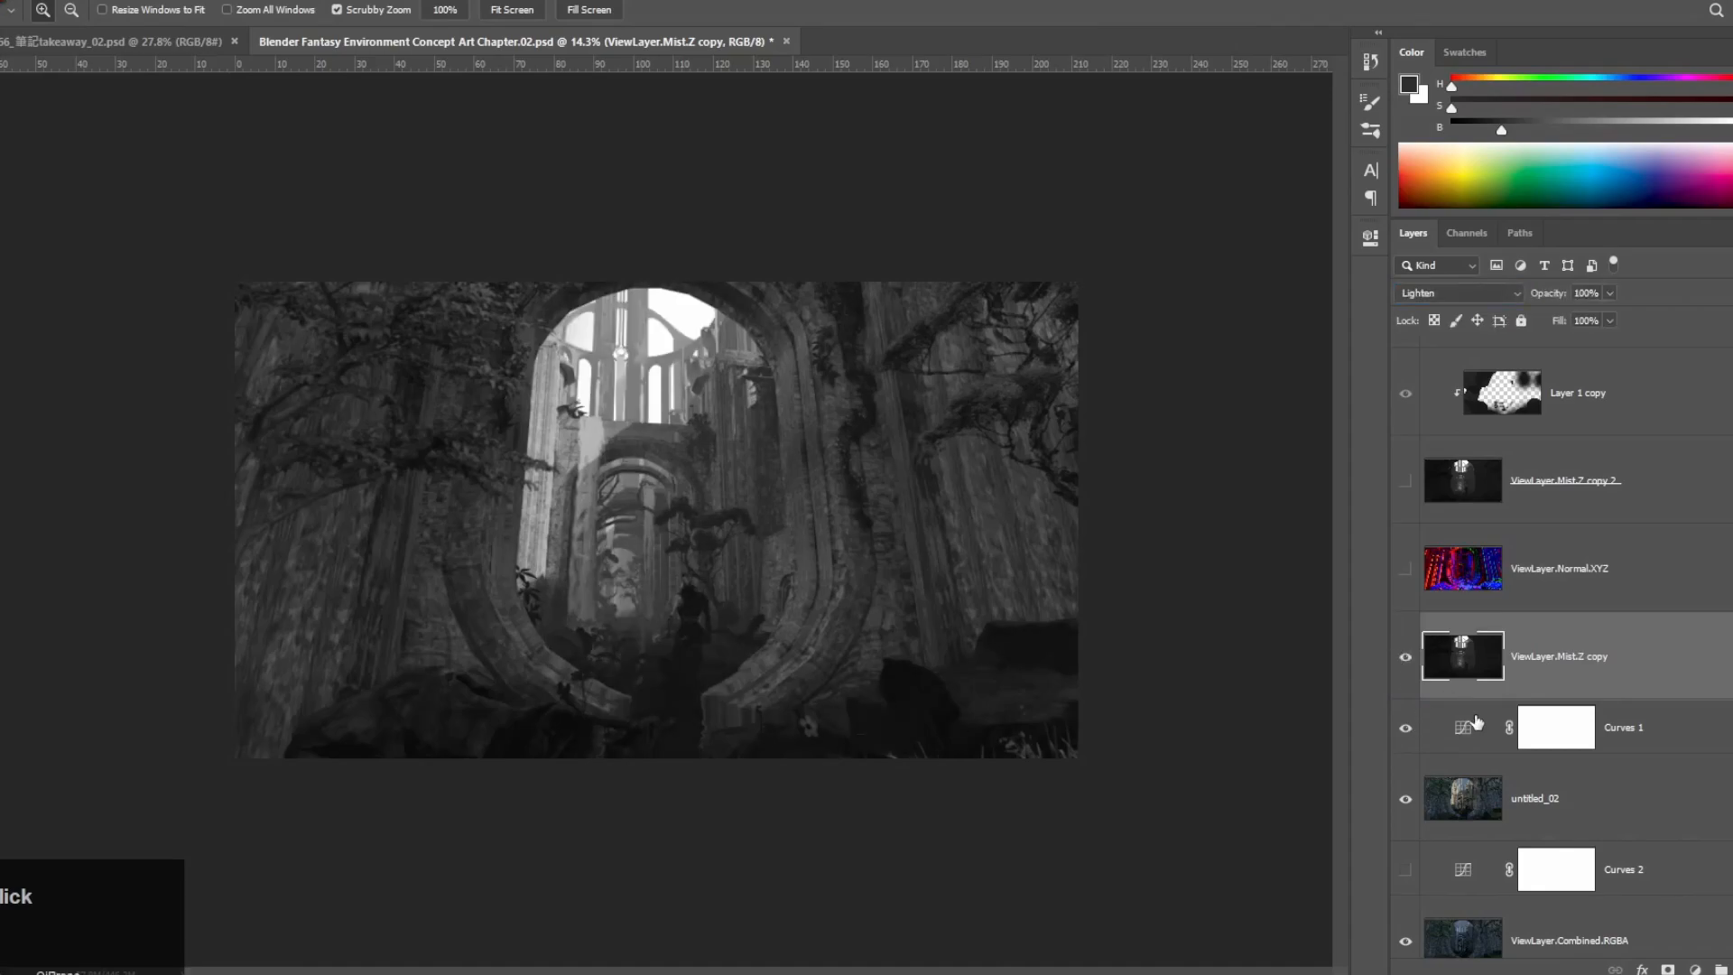
{"action": "left_click_drag", "start_coordinate": [704, 376], "coordinate": [711, 459]}
{"action": "scroll", "coordinate": [1562, 827], "scroll_direction": "down", "scroll_amount": 1}
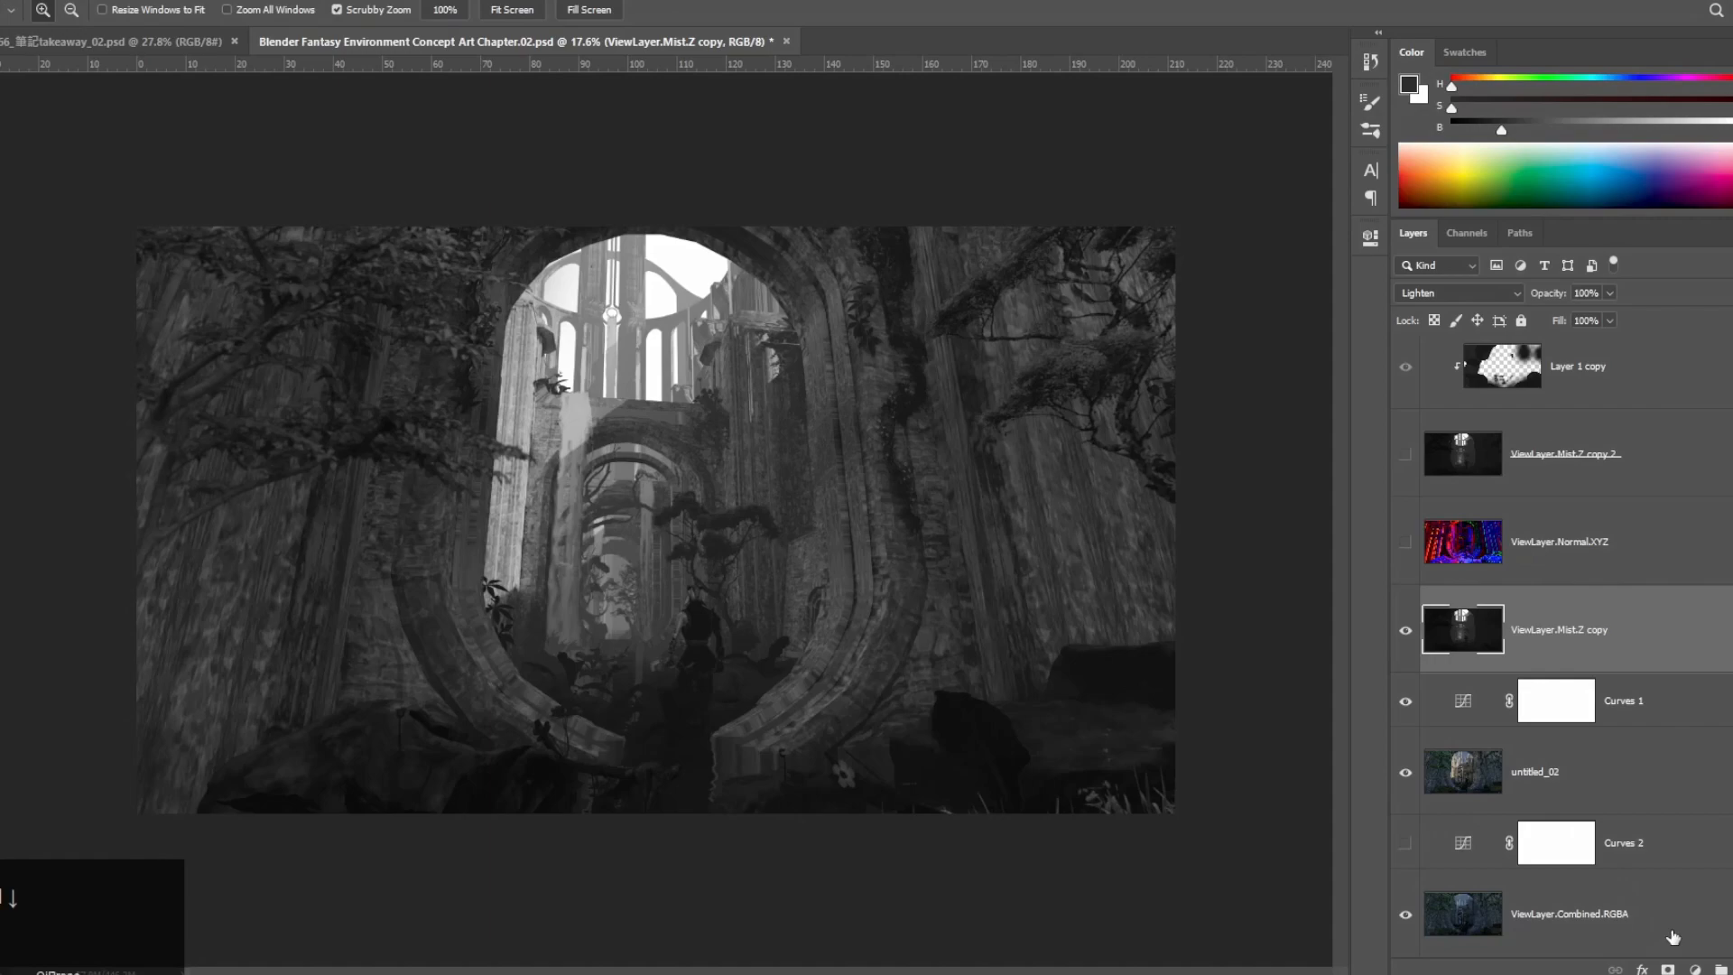
{"action": "left_click", "coordinate": [1694, 968]}
{"action": "left_click", "coordinate": [1592, 730]}
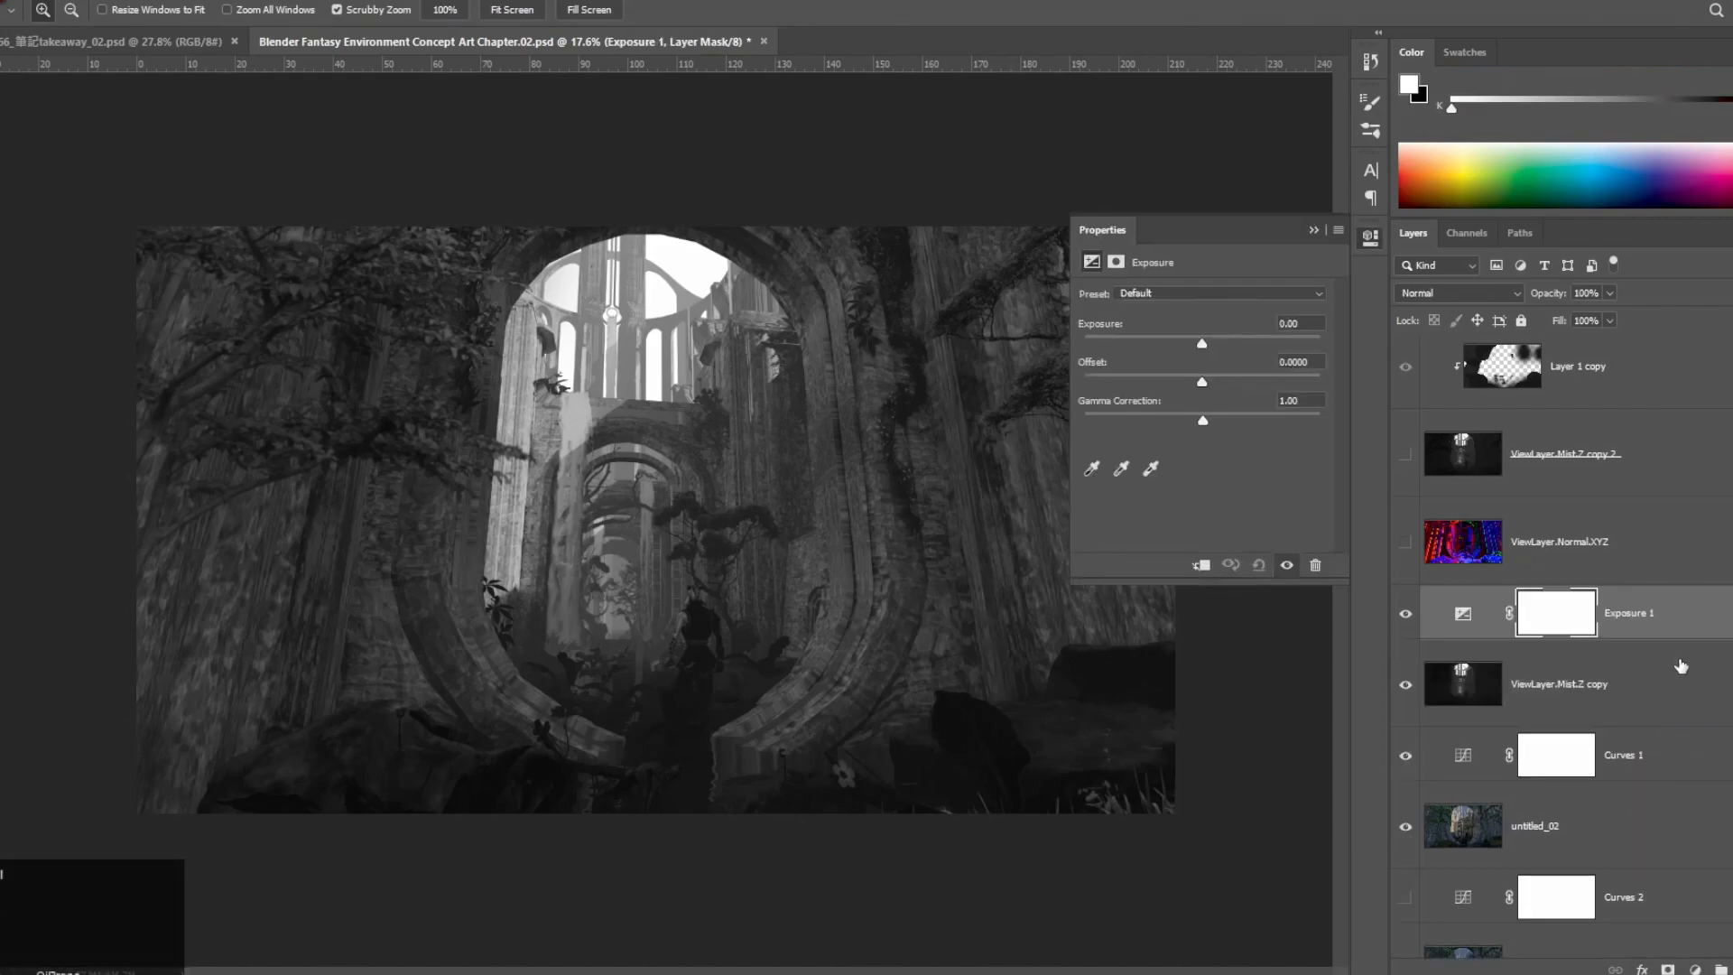
{"action": "key", "text": "ctrl+z"}
Step: Show ViewLayer.Mist.Z copy 2 to view the painted depth values on their own
{"action": "scroll", "coordinate": [1534, 533], "scroll_direction": "up", "scroll_amount": 1}
{"action": "left_click", "coordinate": [1534, 534]}
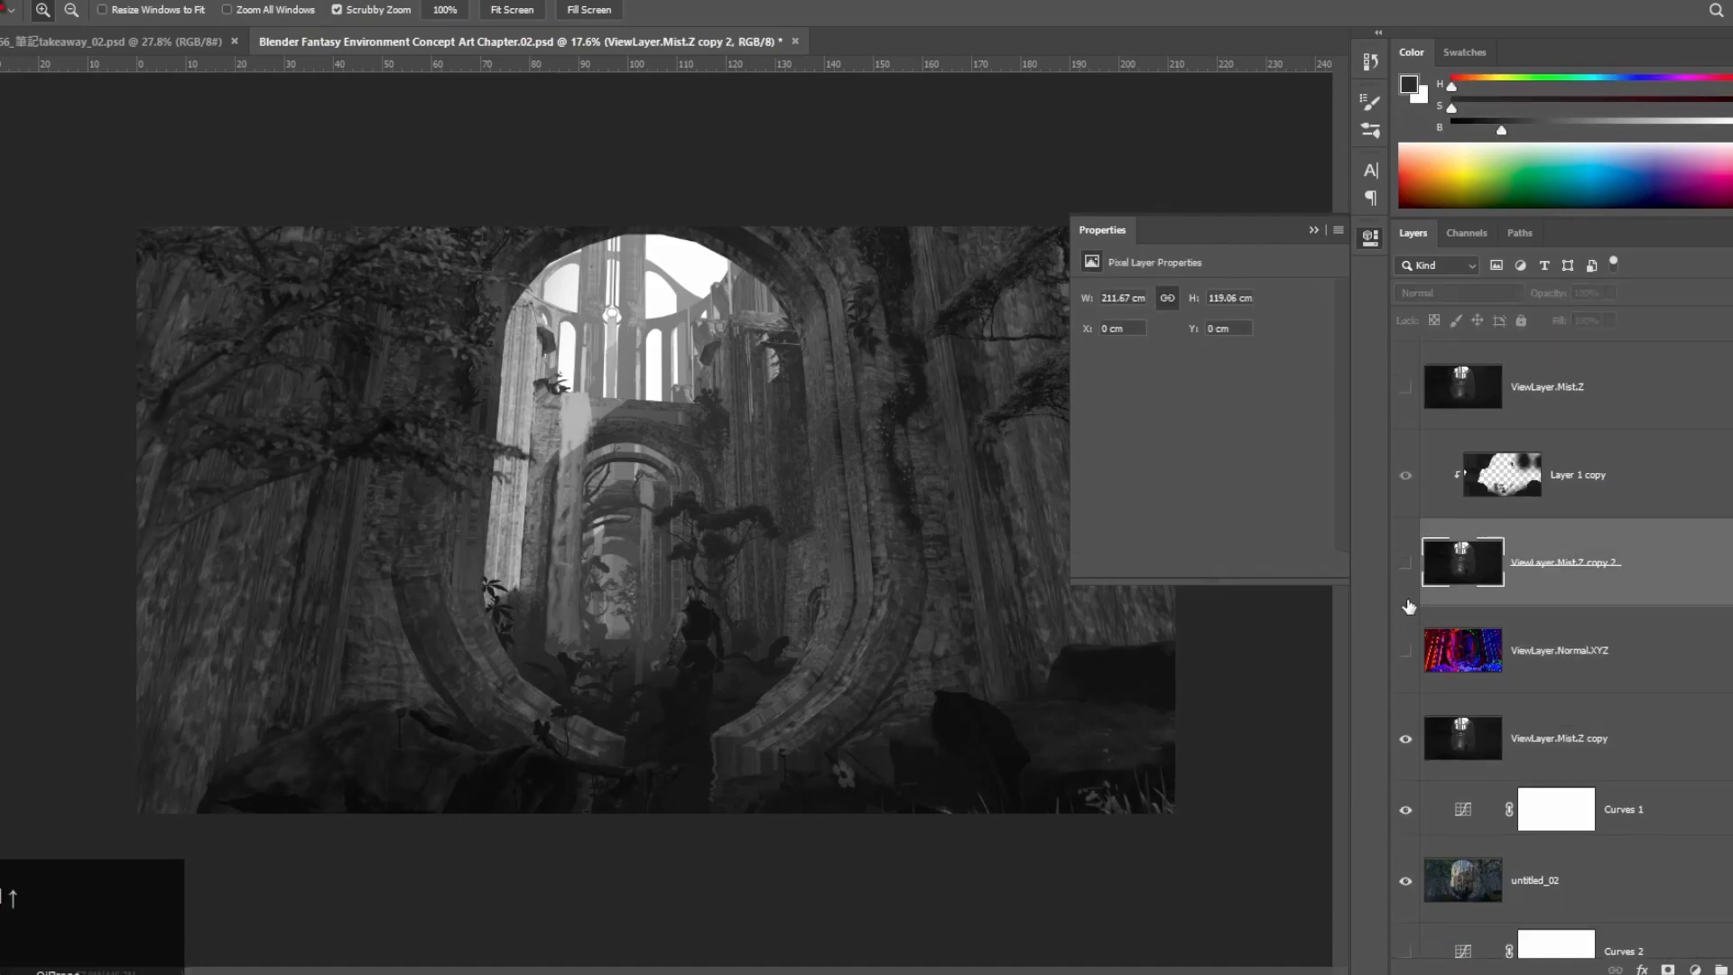
{"action": "left_click", "coordinate": [1405, 562]}
{"action": "left_click", "coordinate": [1314, 229]}
Step: Switch to the takeaway_02.psd document, hide Group 27, and compare the castle depth-value study with the forest scene
{"action": "left_click", "coordinate": [164, 45]}
{"action": "left_click", "coordinate": [1426, 348]}
{"action": "left_click", "coordinate": [1406, 348]}
{"action": "left_click_drag", "start_coordinate": [1036, 469], "coordinate": [1112, 447]}
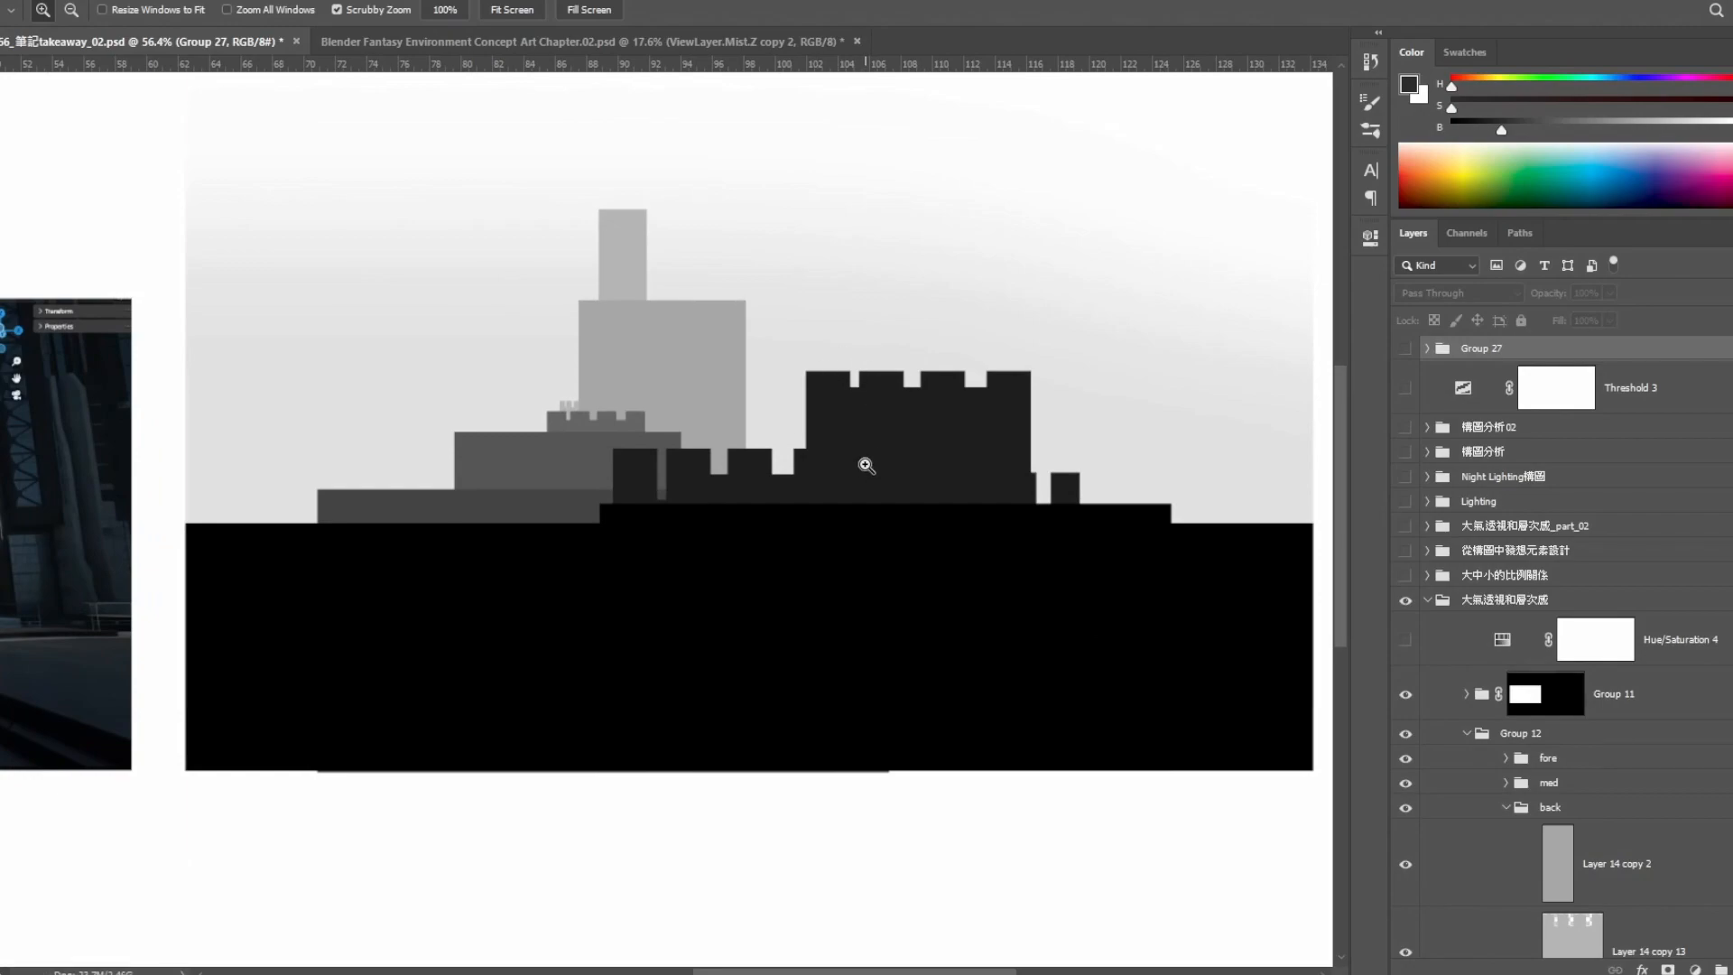
{"action": "left_click", "coordinate": [578, 42]}
{"action": "left_click", "coordinate": [164, 41]}
{"action": "left_click_drag", "start_coordinate": [623, 383], "coordinate": [897, 537]}
{"action": "left_click", "coordinate": [502, 47]}
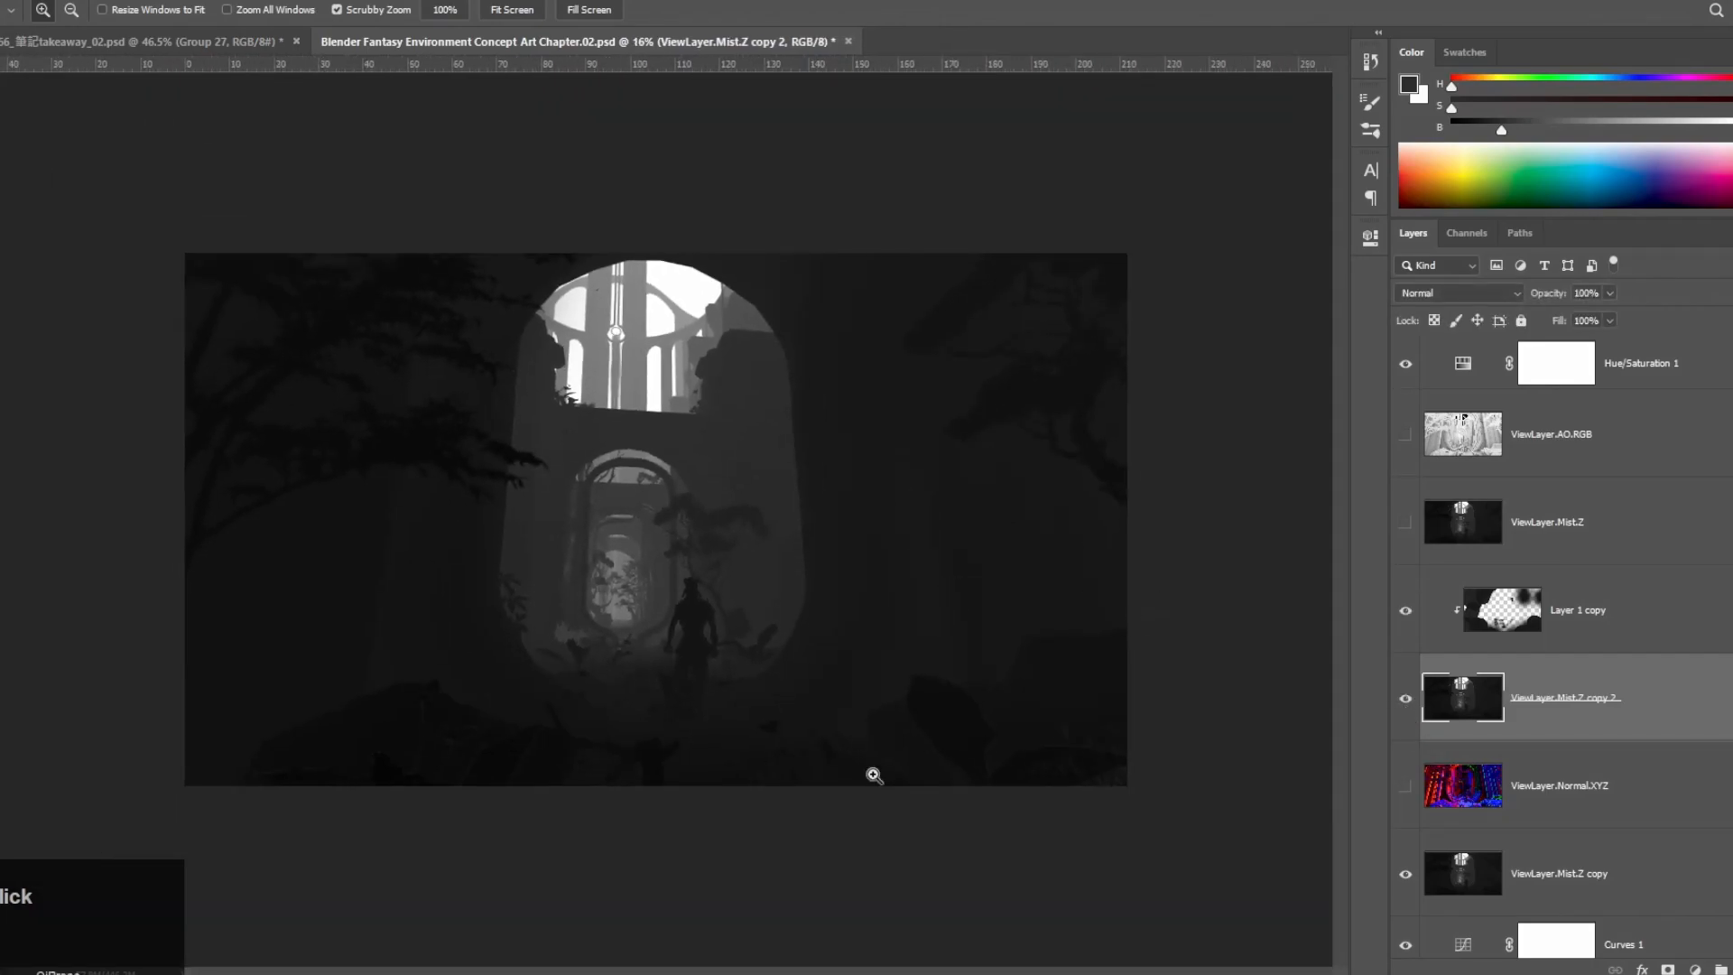
Step: Hide ViewLayer.Mist.Z copy 2 and lower the opacity of the merged ViewLayer.Mist.Z copy layer
{"action": "left_click", "coordinate": [1405, 699]}
{"action": "scroll", "coordinate": [1444, 740], "scroll_direction": "down", "scroll_amount": 2}
{"action": "left_click", "coordinate": [1483, 778]}
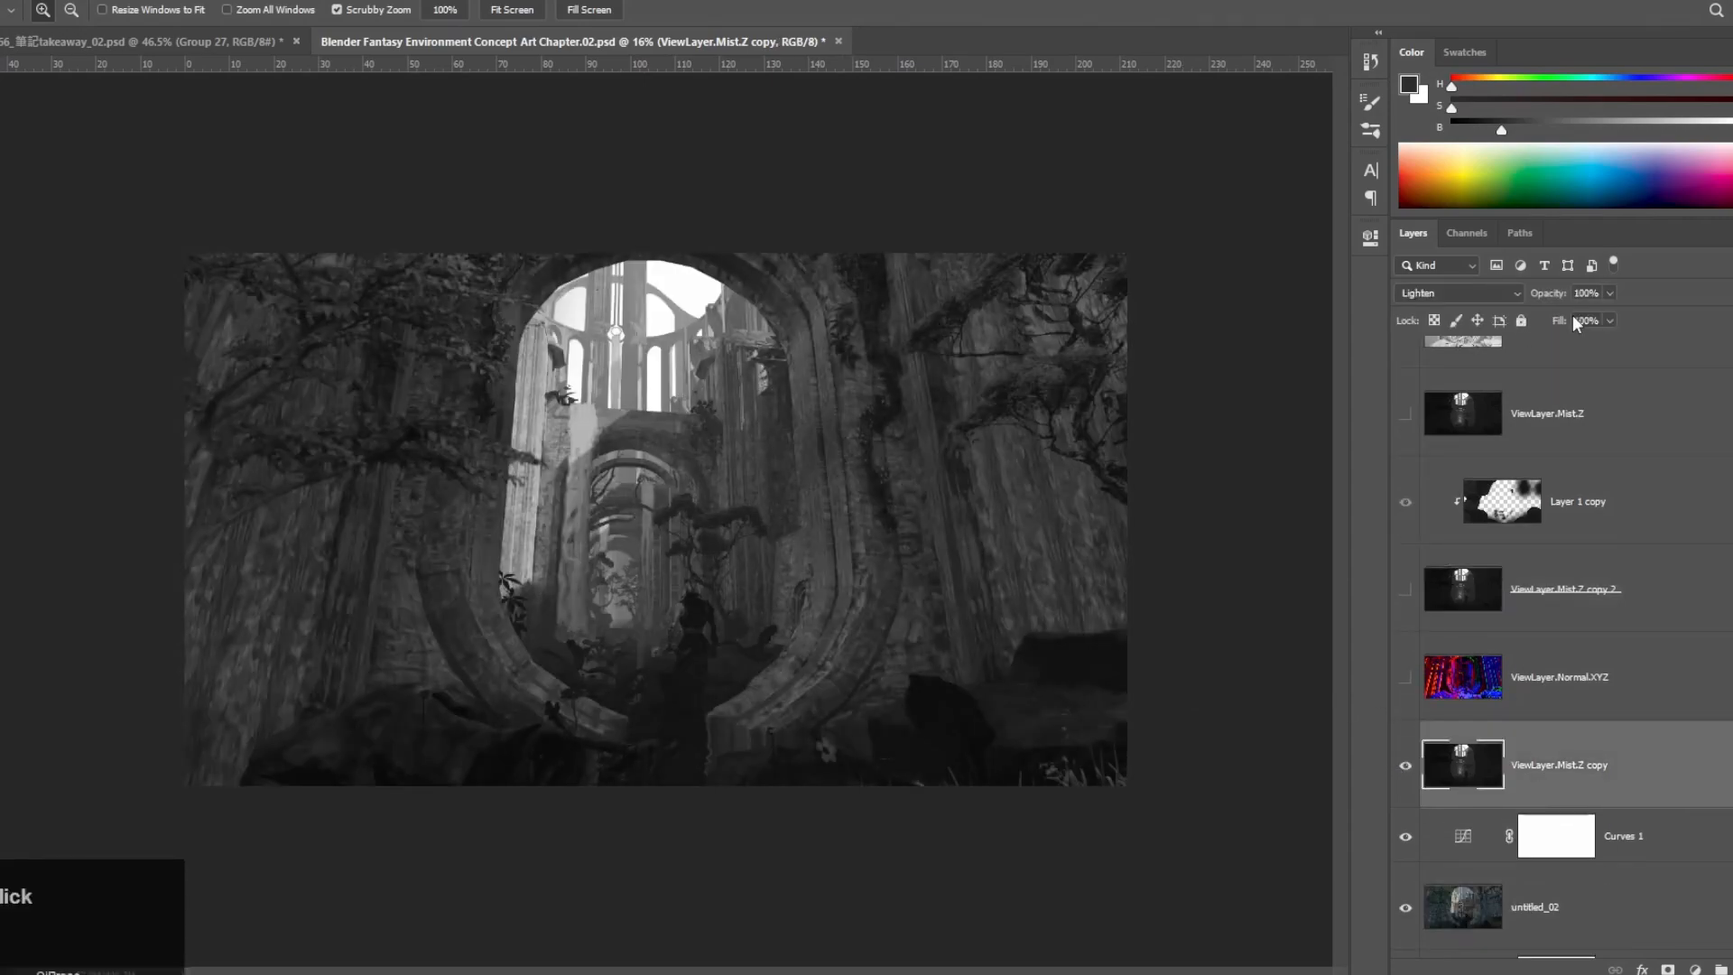
{"action": "type", "text": "3"}
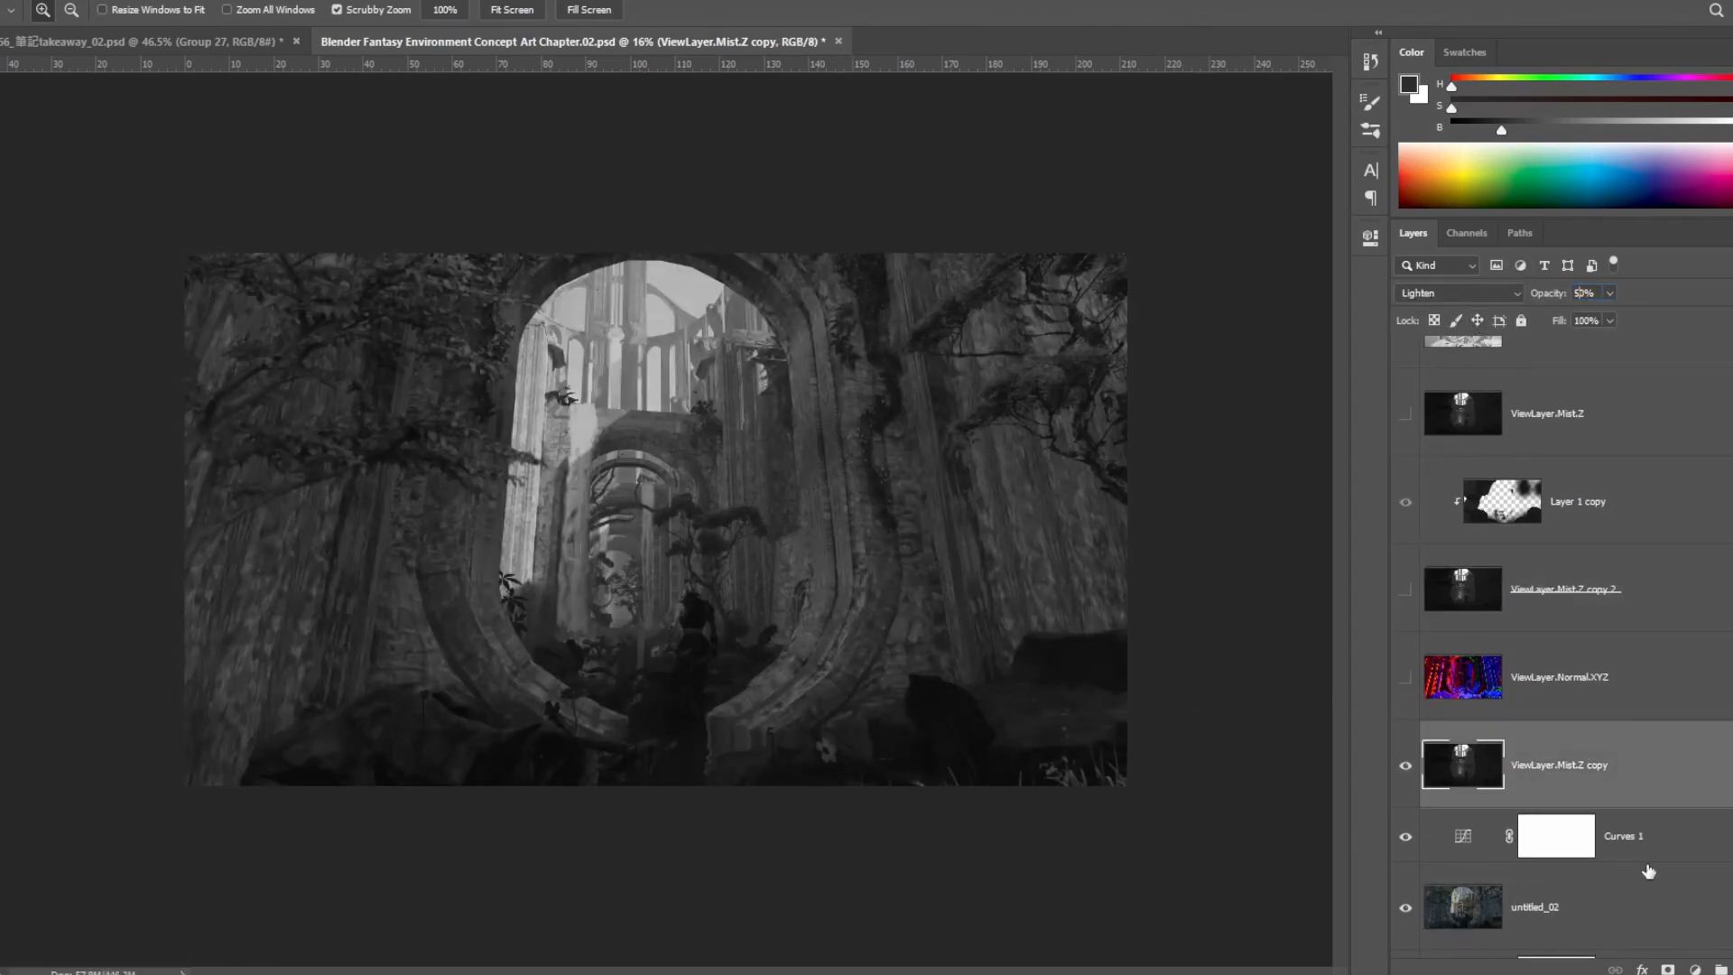
Step: Add a Curves adjustment layer clipped to ViewLayer.Mist.Z copy and shape its curve with raised midtones
{"action": "left_click", "coordinate": [1694, 967]}
{"action": "left_click", "coordinate": [1688, 759]}
{"action": "right_click", "coordinate": [1686, 749]}
{"action": "left_click", "coordinate": [1534, 529]}
{"action": "left_click_drag", "start_coordinate": [1249, 409], "coordinate": [1211, 426]}
{"action": "left_click_drag", "start_coordinate": [1160, 493], "coordinate": [1148, 508]}
{"action": "left_click_drag", "start_coordinate": [1211, 426], "coordinate": [1259, 393]}
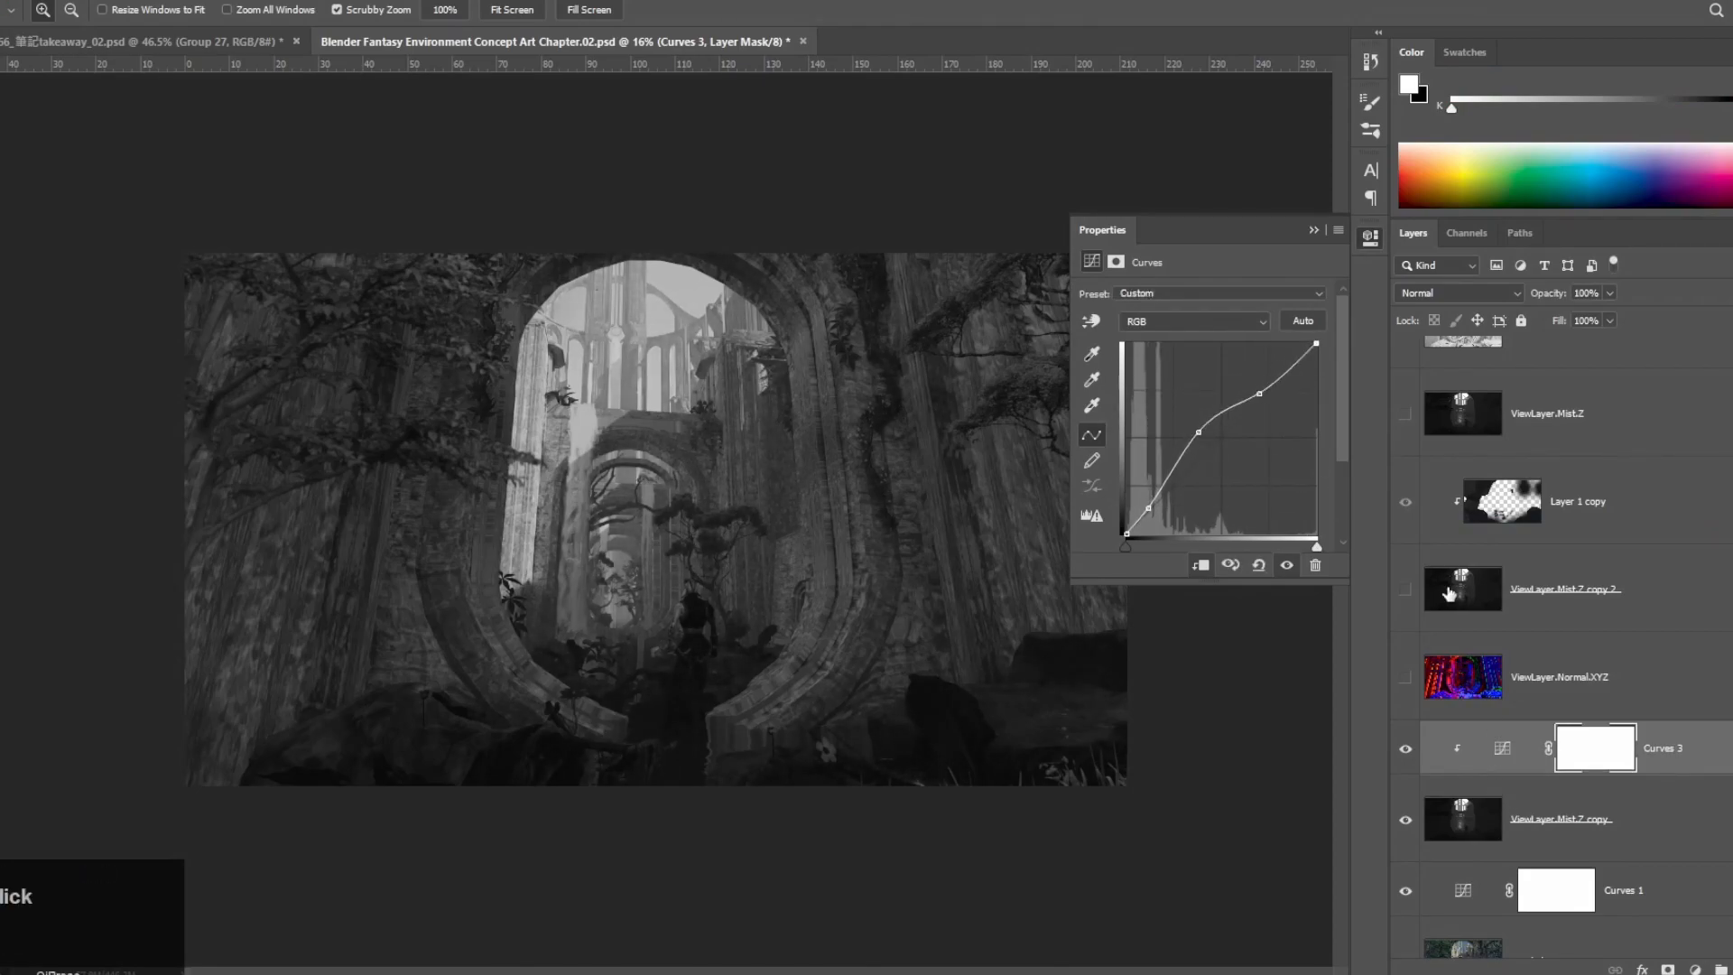
Step: Show ViewLayer.Mist.Z copy 2 and load the RGB channel's luminosity as a selection
{"action": "left_click", "coordinate": [1449, 593]}
{"action": "left_click", "coordinate": [1313, 230]}
{"action": "left_click", "coordinate": [1405, 589]}
{"action": "left_click_drag", "start_coordinate": [713, 677], "coordinate": [394, 300]}
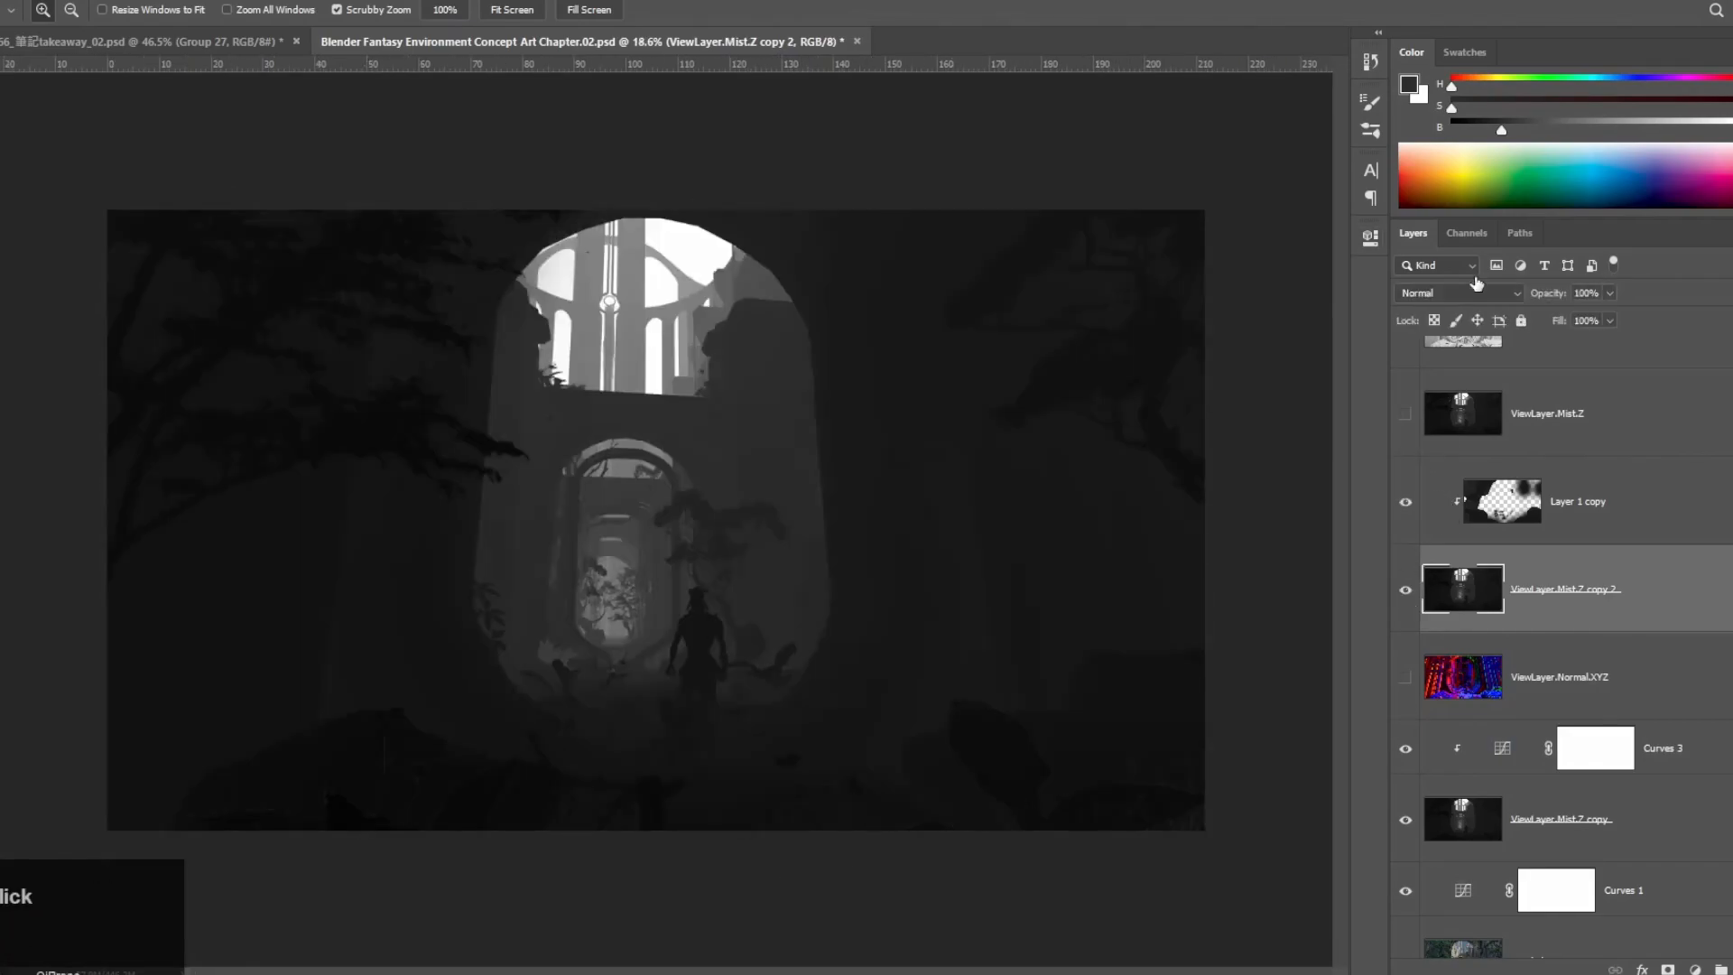
{"action": "left_click", "coordinate": [1466, 233]}
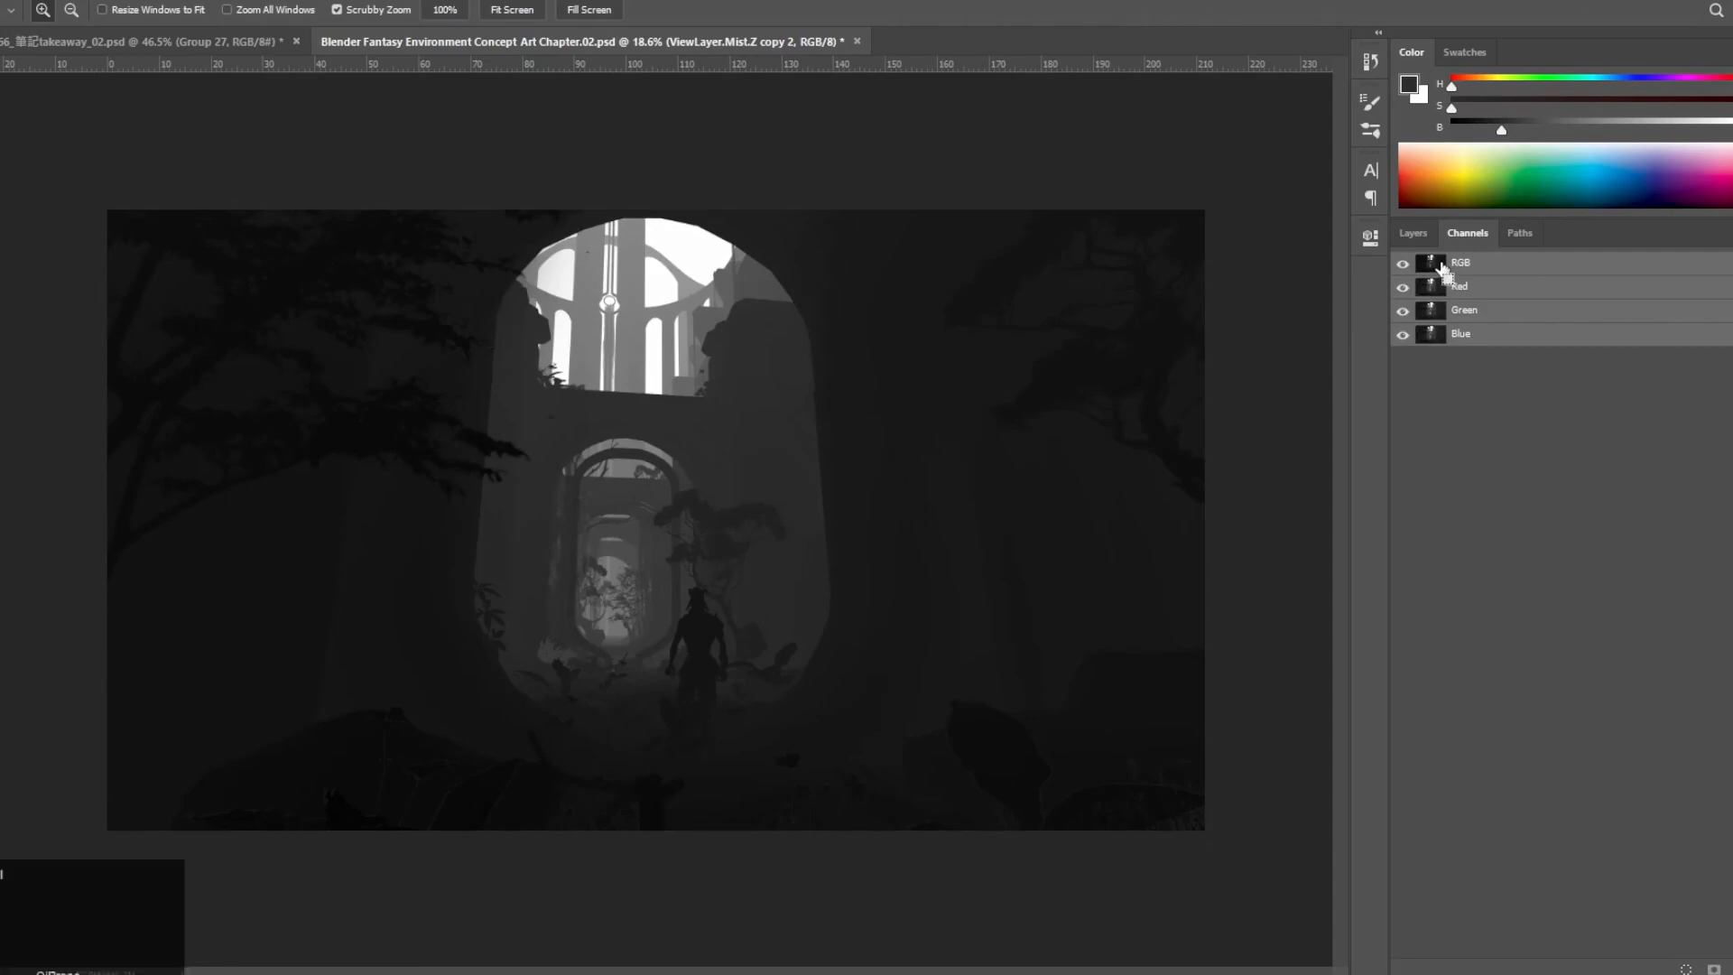
{"action": "left_click", "coordinate": [1435, 264], "text": "ctrl"}
{"action": "left_click", "coordinate": [1413, 233]}
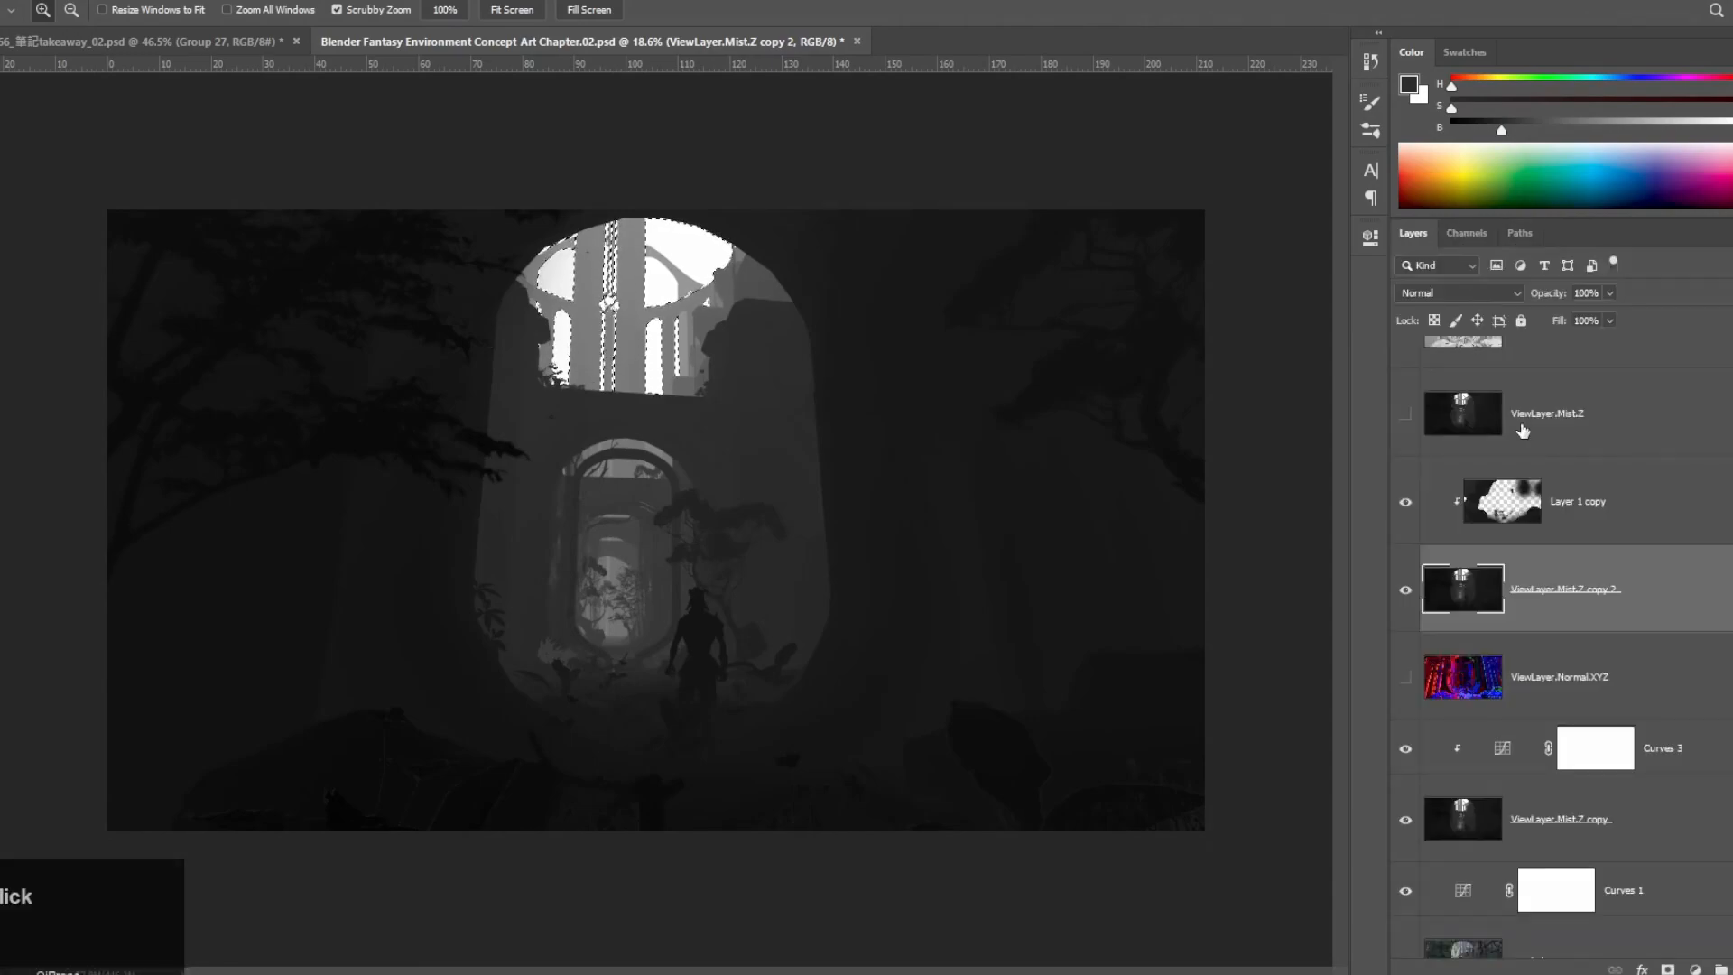
{"action": "left_click", "coordinate": [1404, 588]}
{"action": "left_click", "coordinate": [1503, 768]}
{"action": "left_click", "coordinate": [1695, 969]}
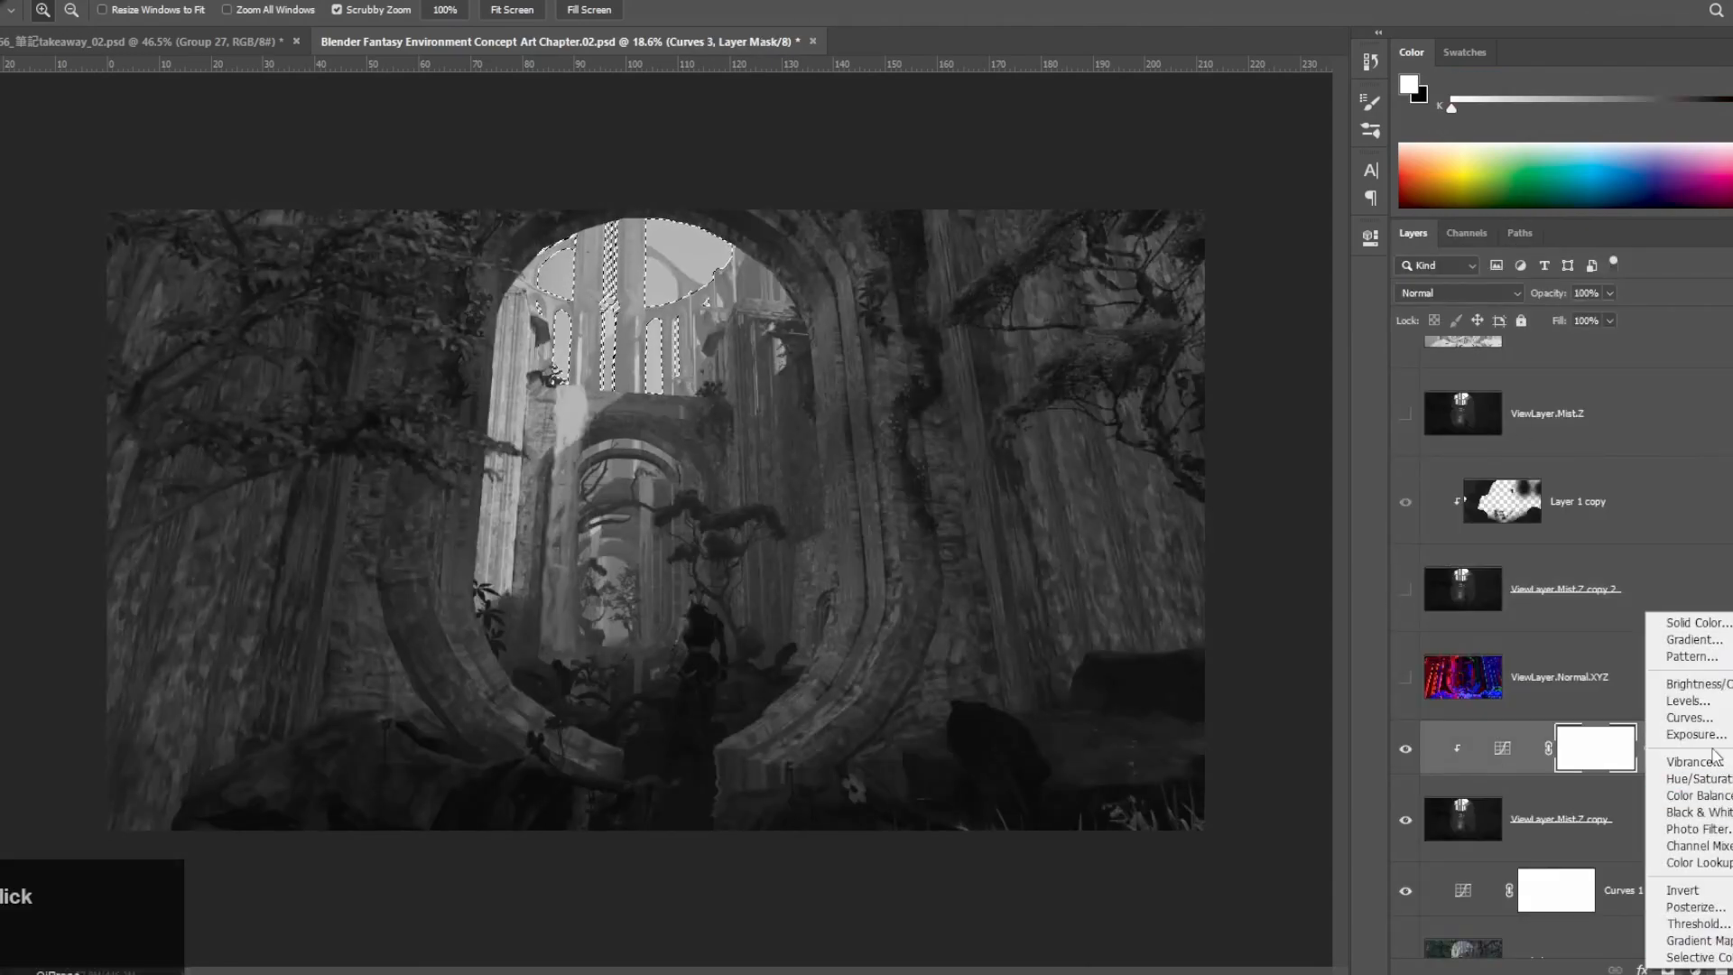
{"action": "left_click", "coordinate": [1688, 718]}
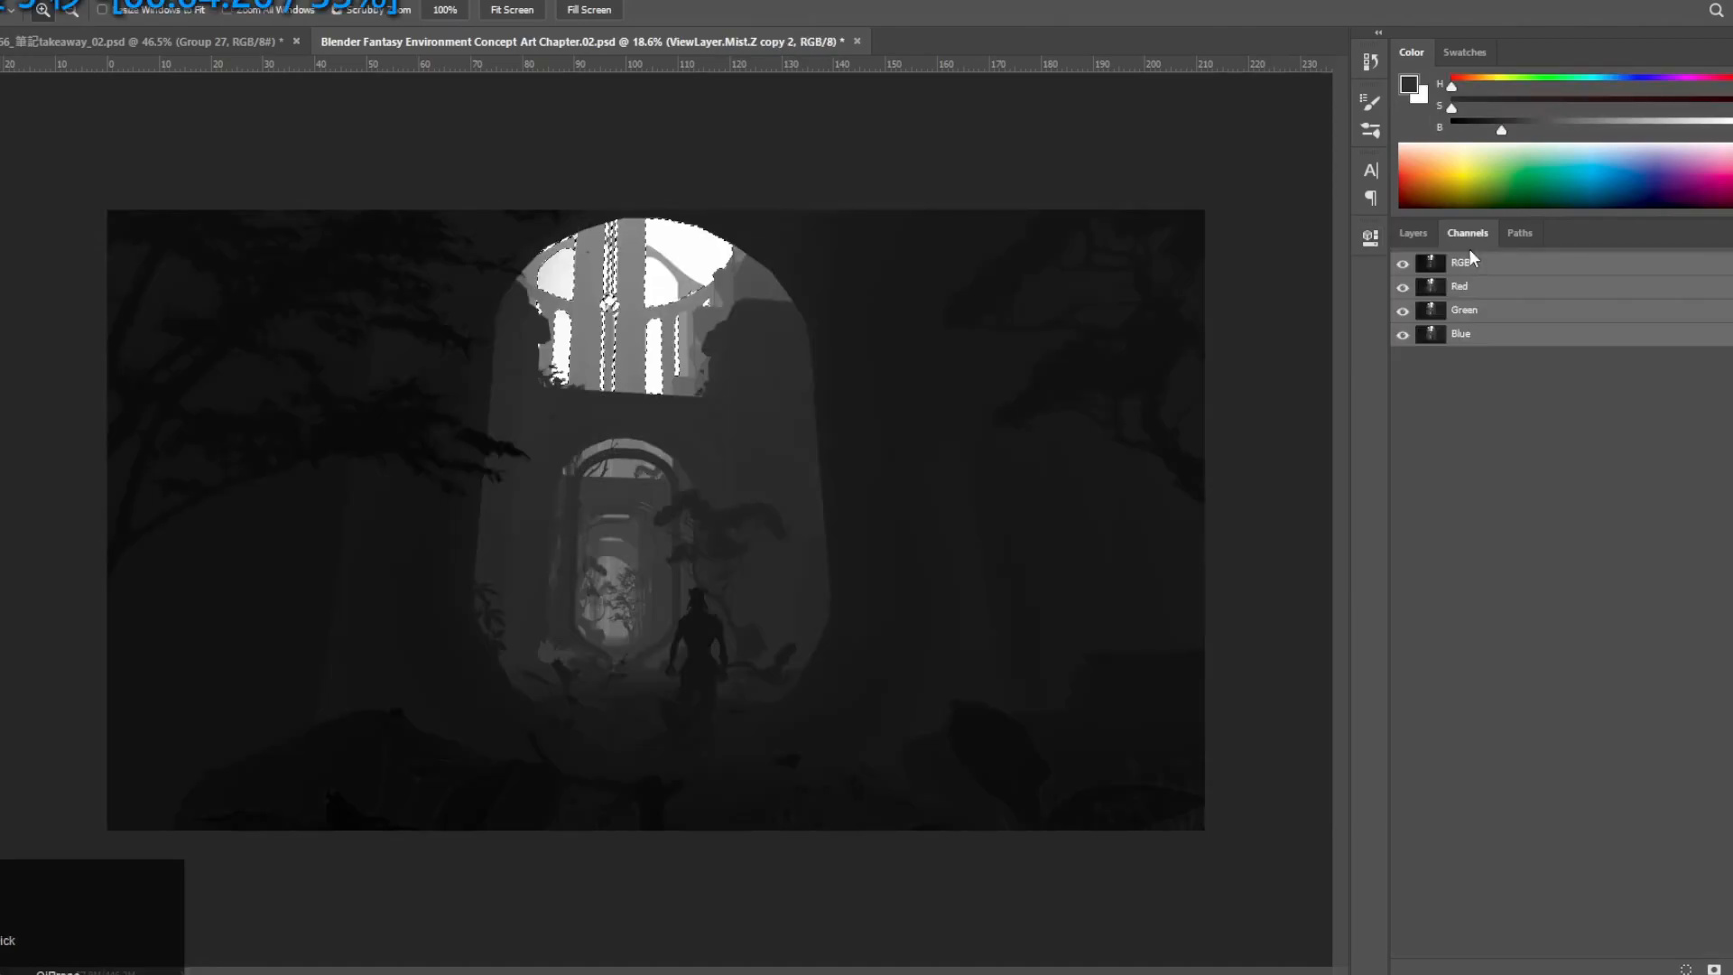
Step: Load the RGB channel's luminosity as a selection and add a Curves adjustment layer above Curves 3 masked by it
{"action": "left_click", "coordinate": [1413, 233]}
{"action": "left_click", "coordinate": [1466, 233]}
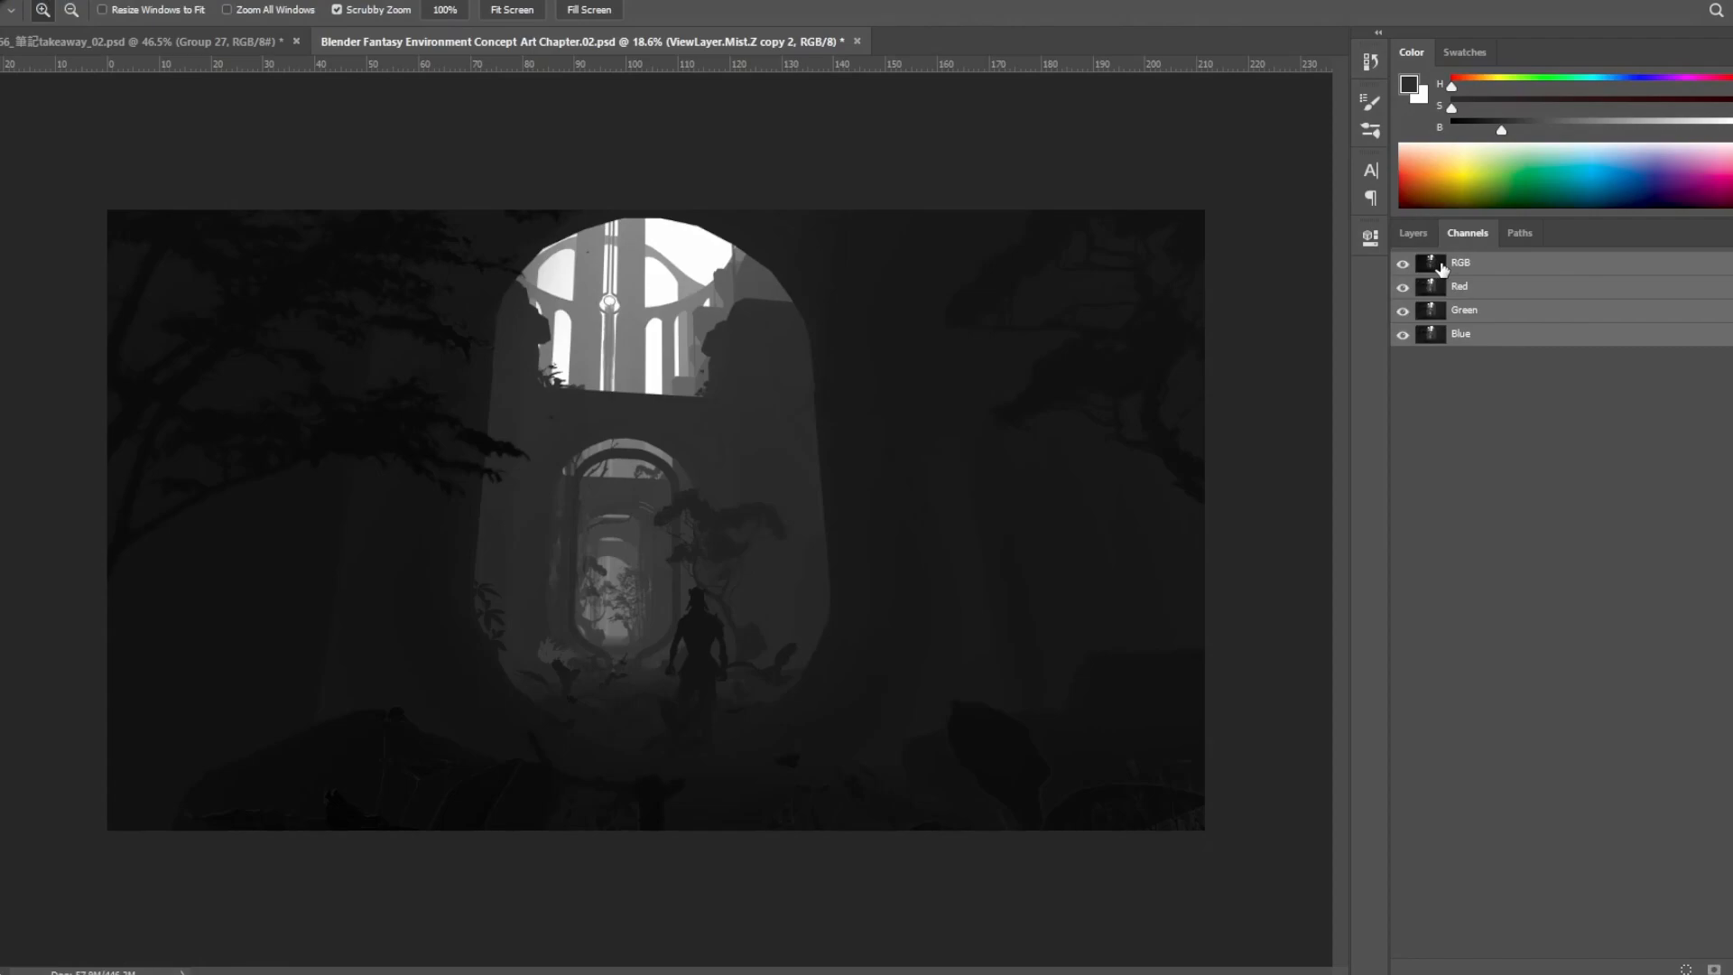
{"action": "left_click", "coordinate": [1442, 267], "text": "ctrl"}
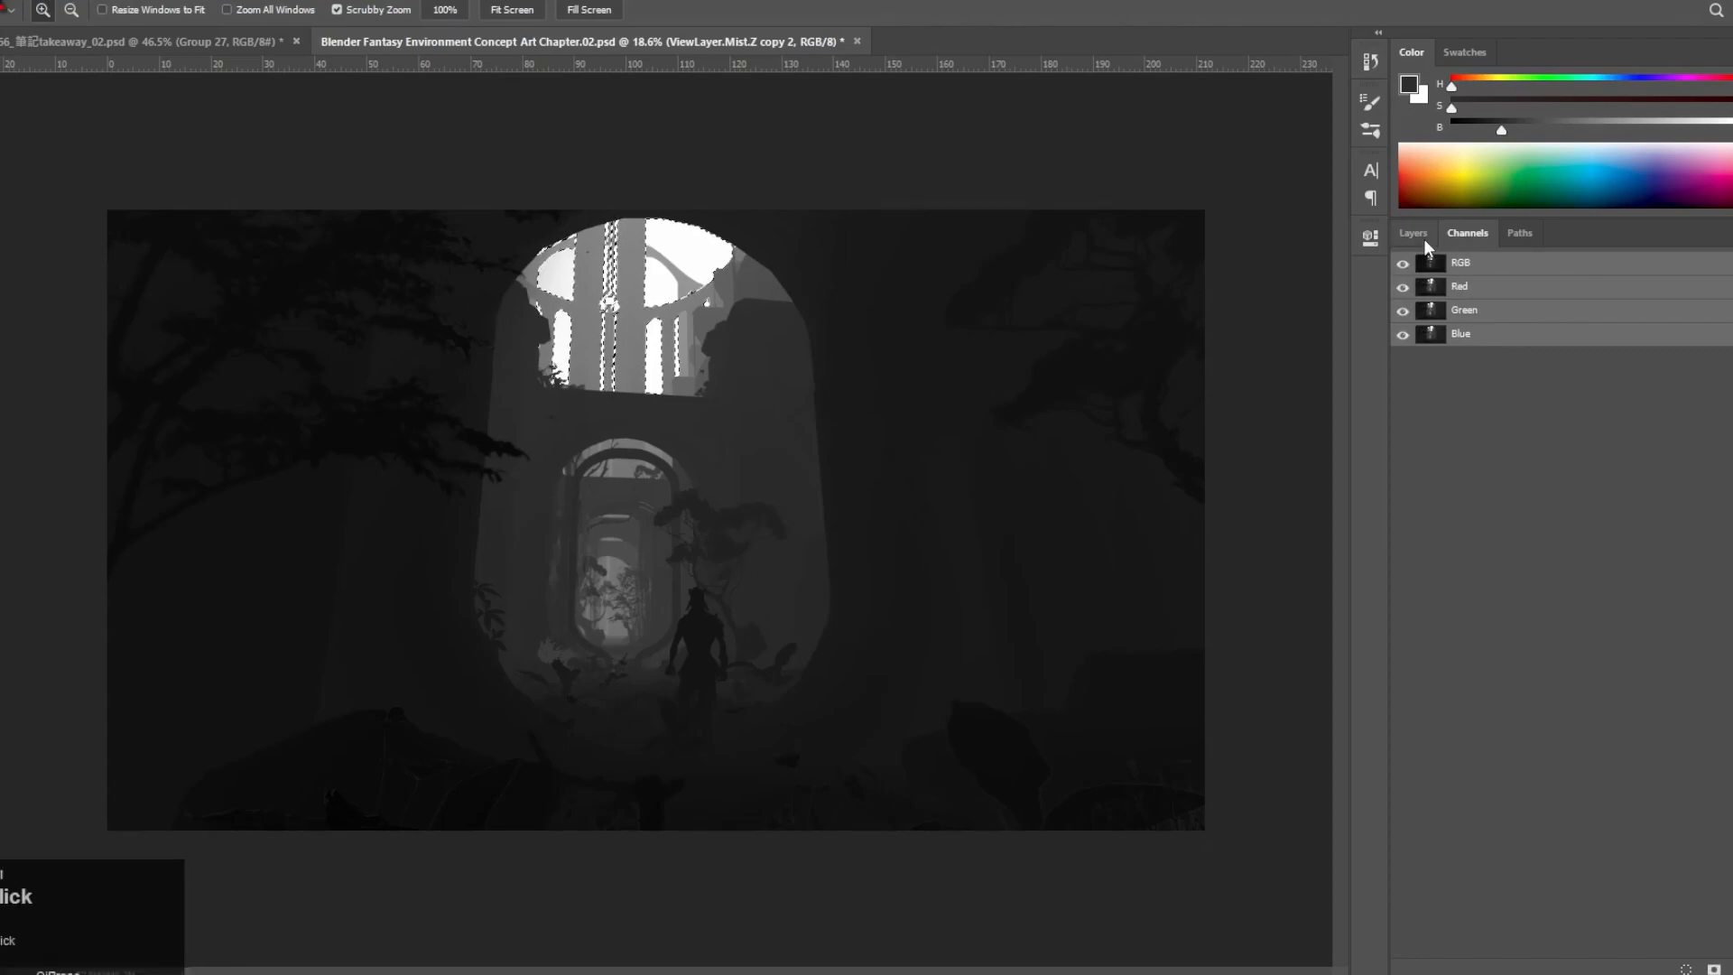
{"action": "left_click", "coordinate": [1413, 233]}
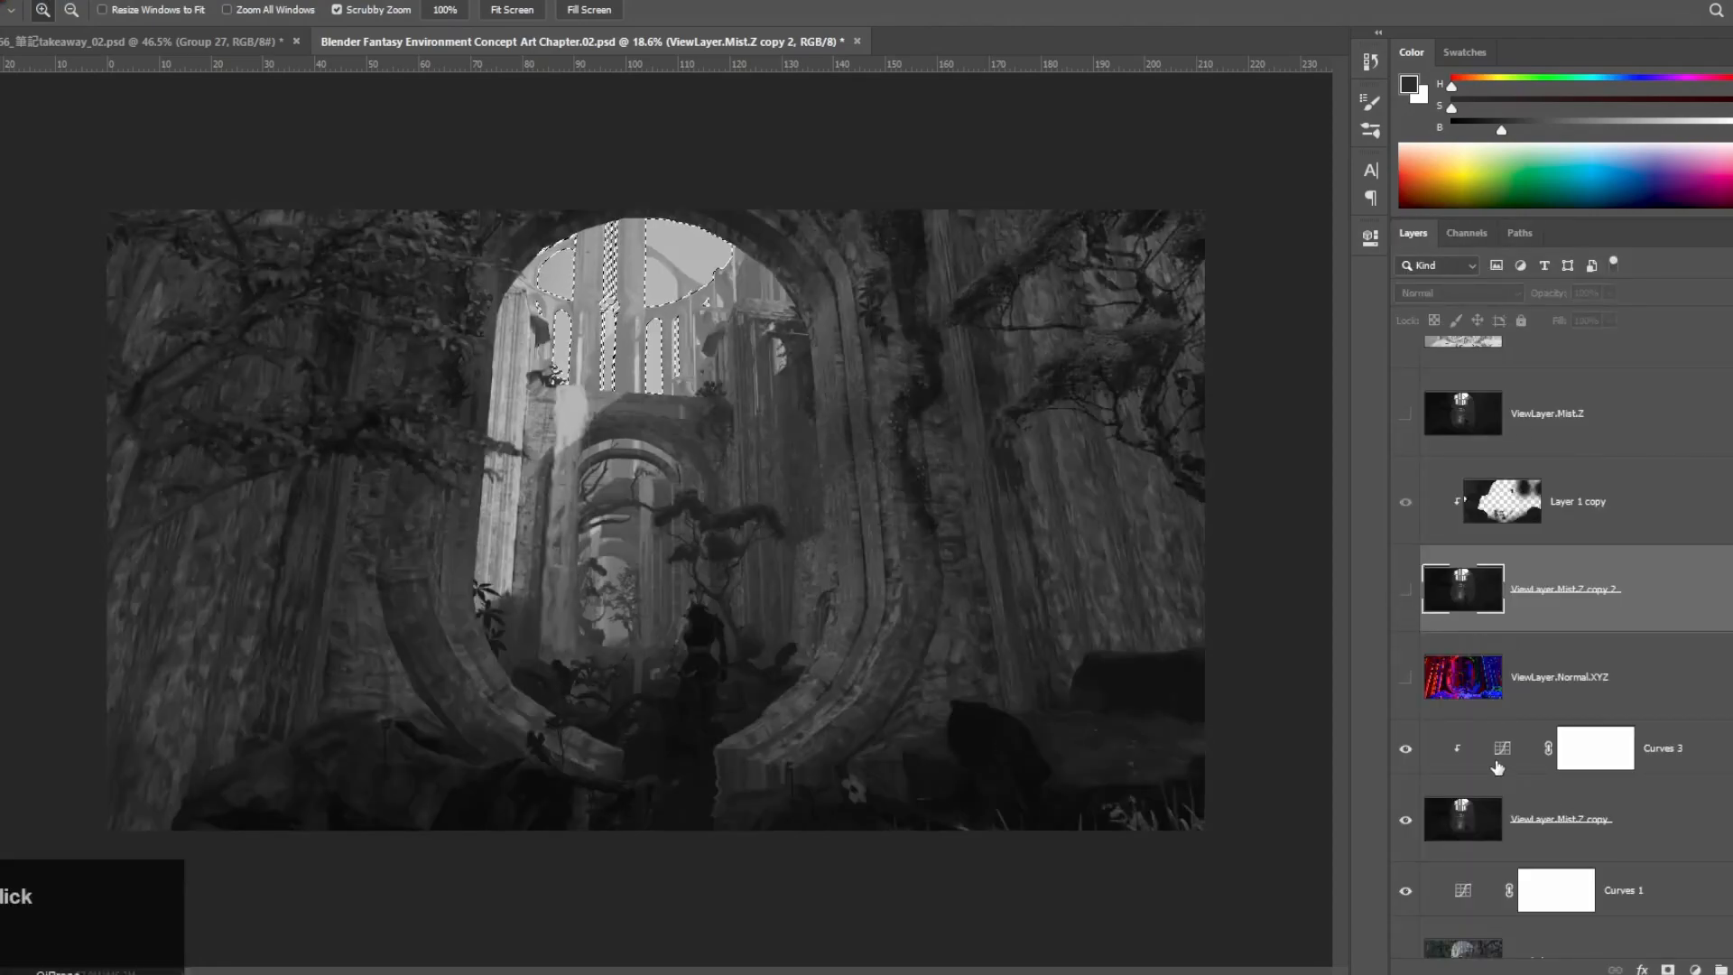
{"action": "left_click", "coordinate": [1497, 767]}
{"action": "left_click", "coordinate": [1694, 969]}
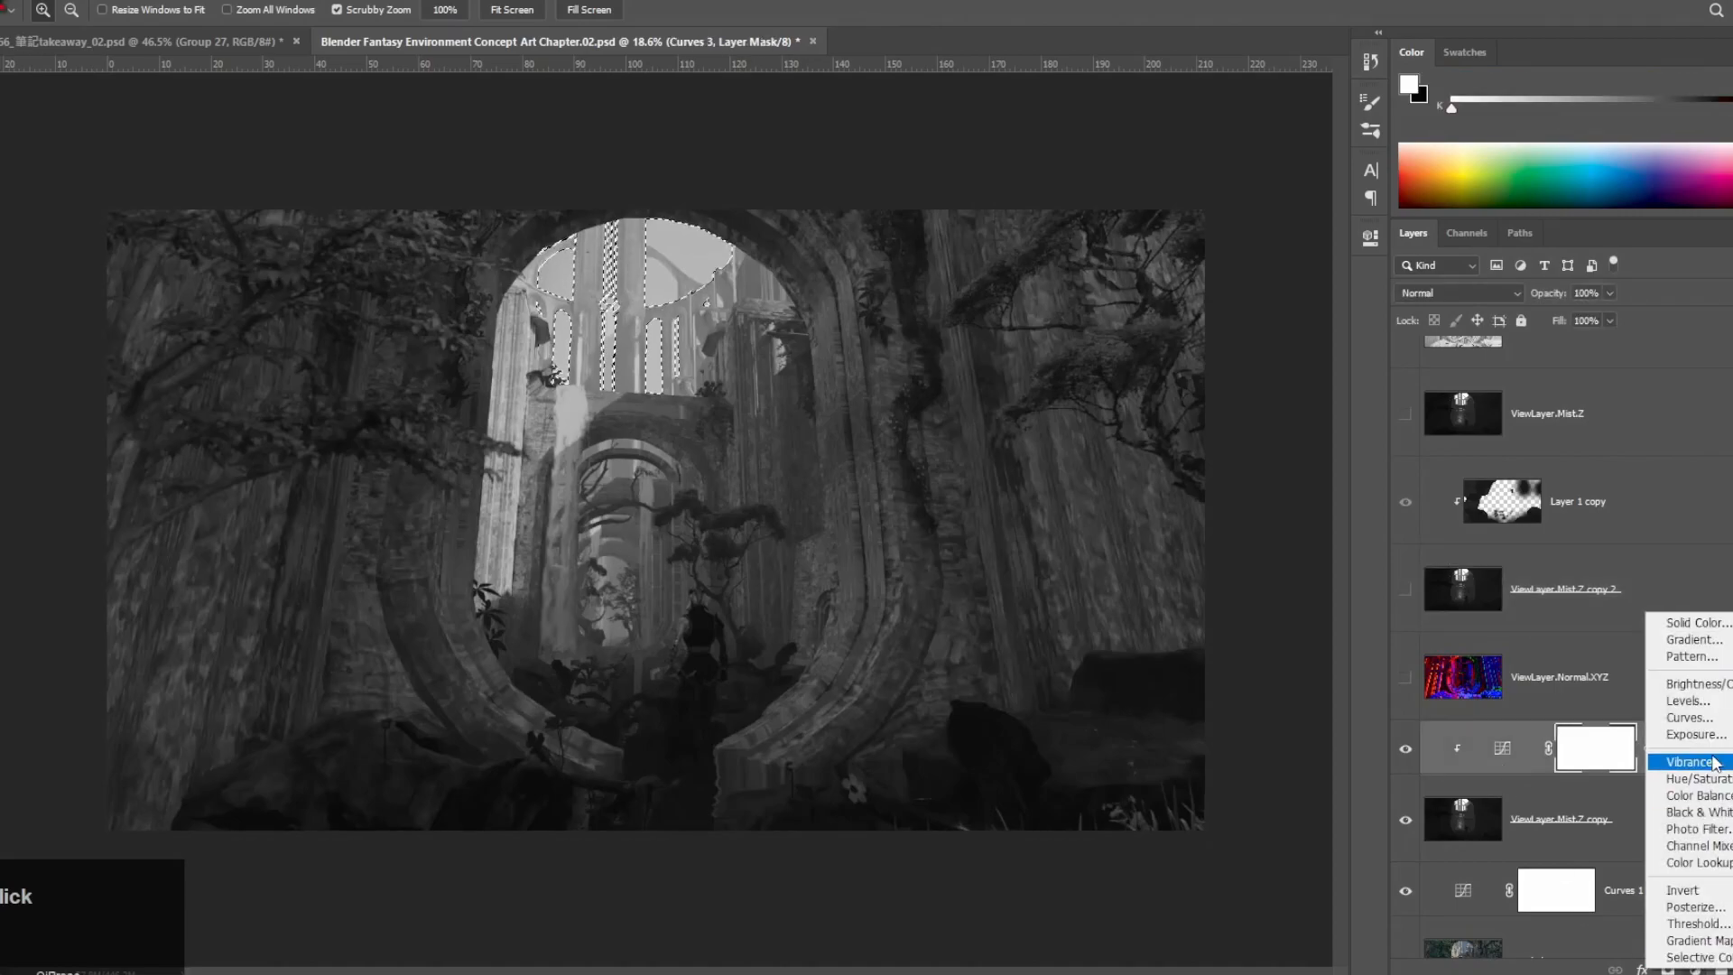
{"action": "left_click", "coordinate": [1688, 718]}
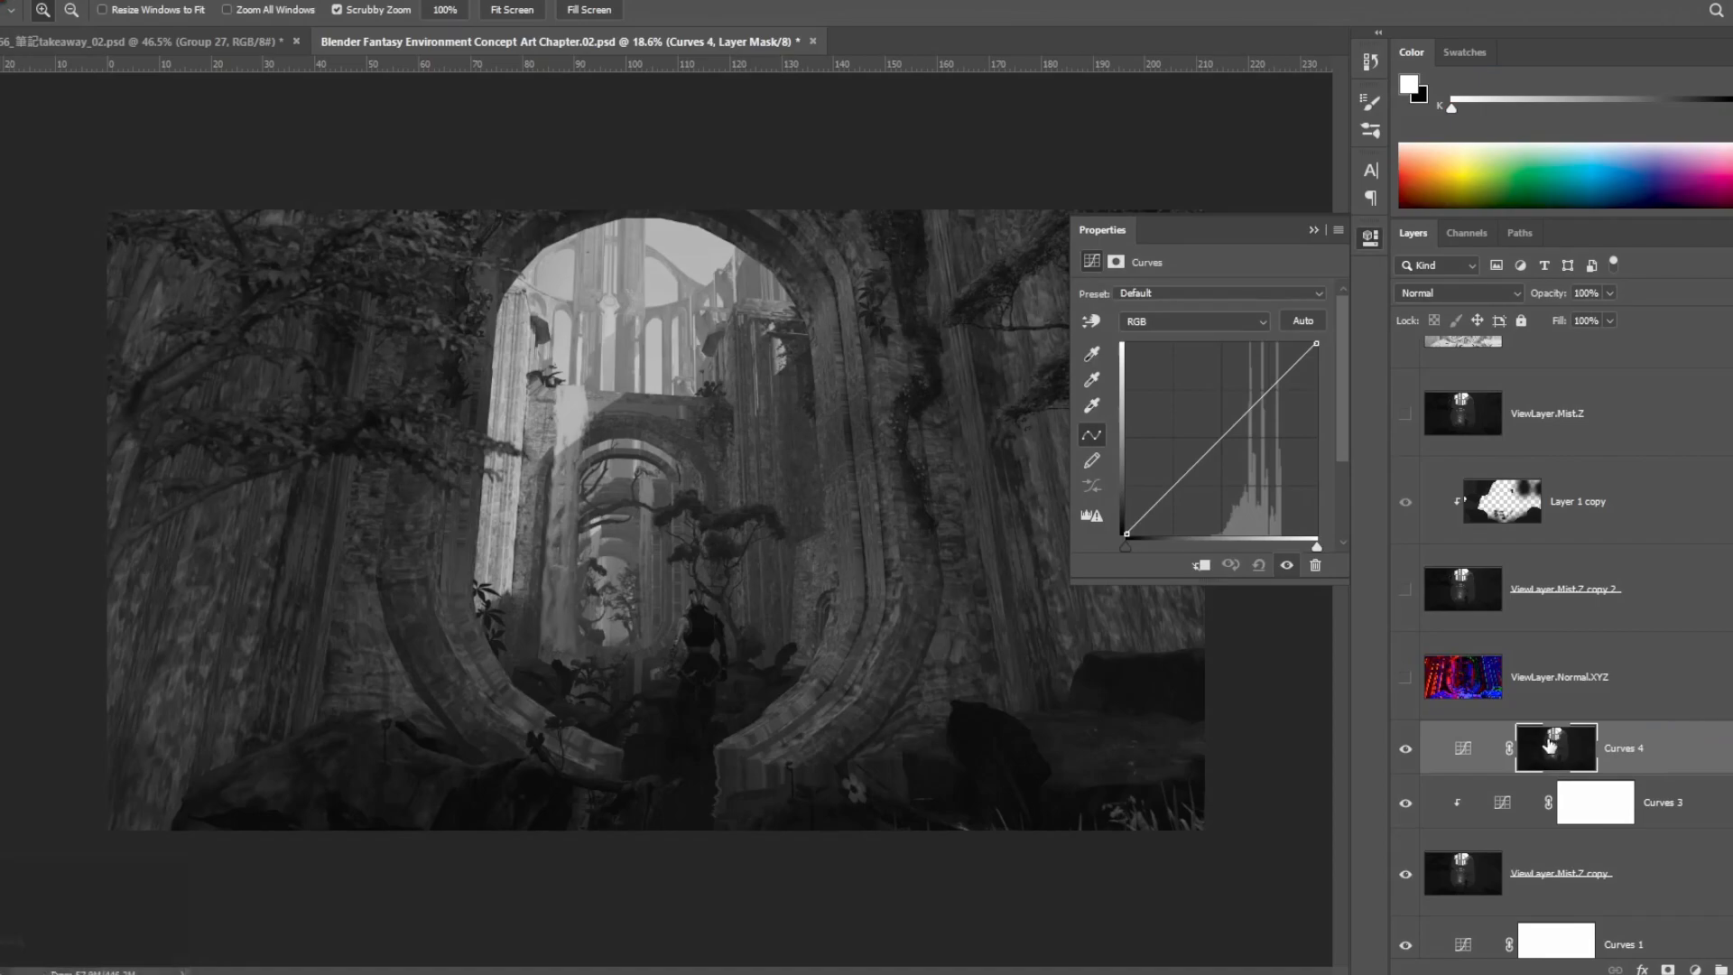
Step: Invert the layer mask of Curves 4 and reselect its curve for editing
{"action": "left_click", "coordinate": [1544, 747]}
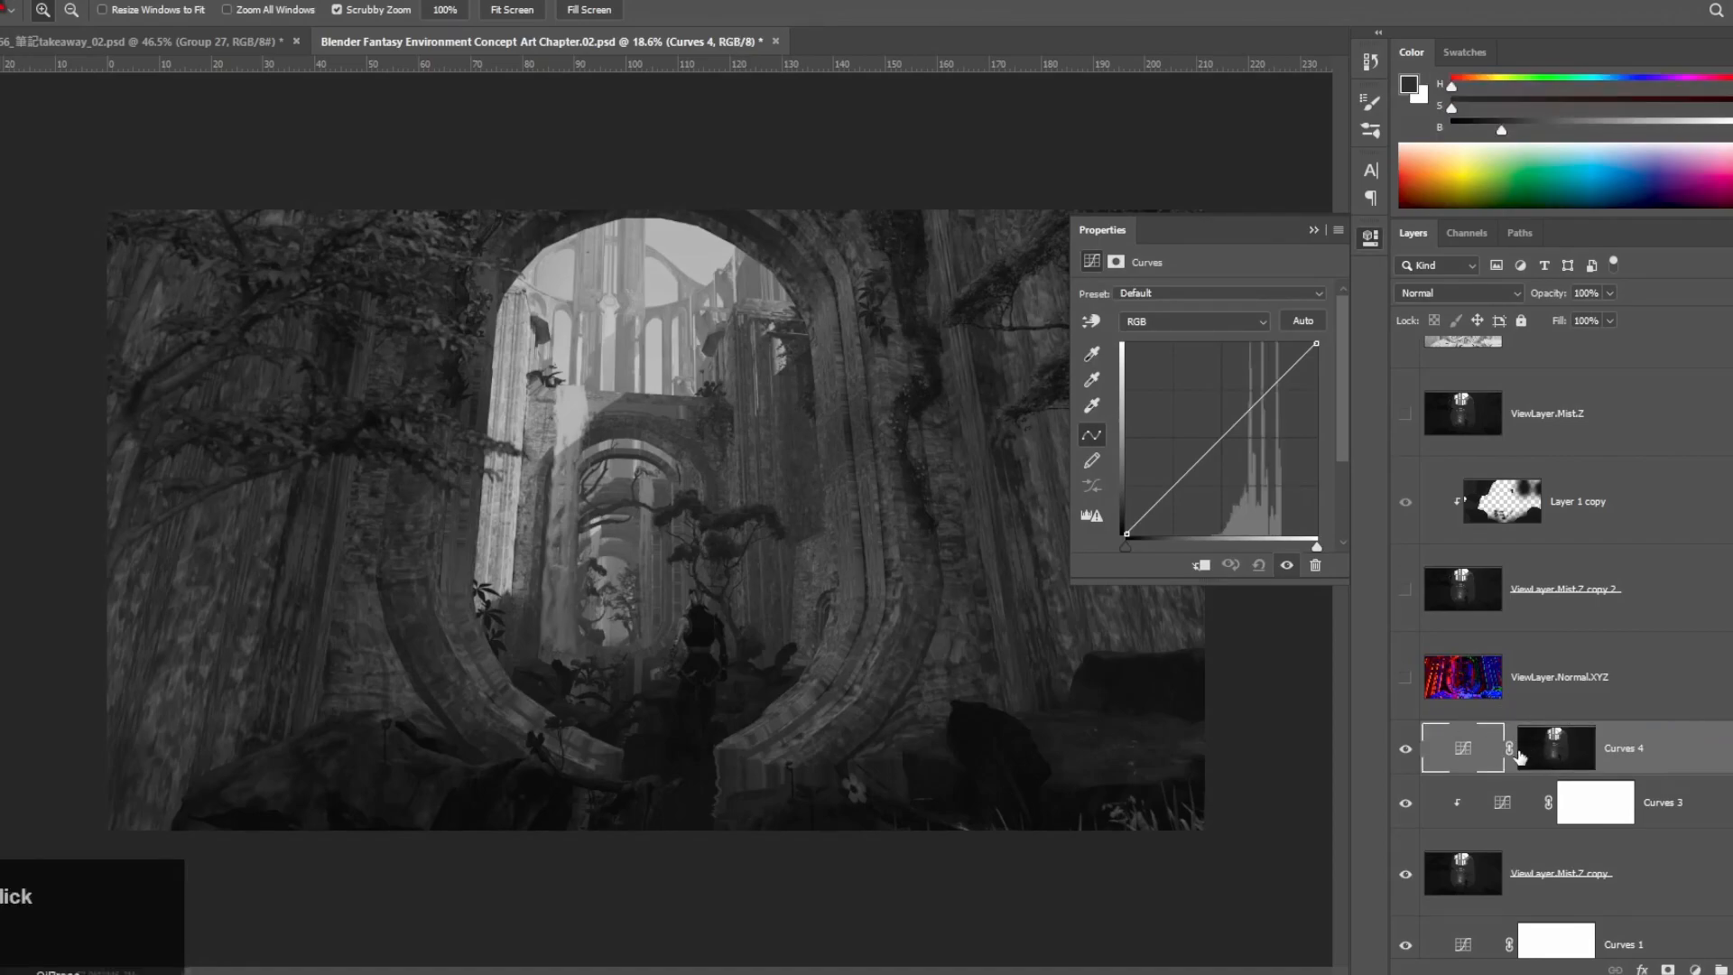
{"action": "key", "text": "ctrl+i"}
{"action": "left_click", "coordinate": [1478, 756]}
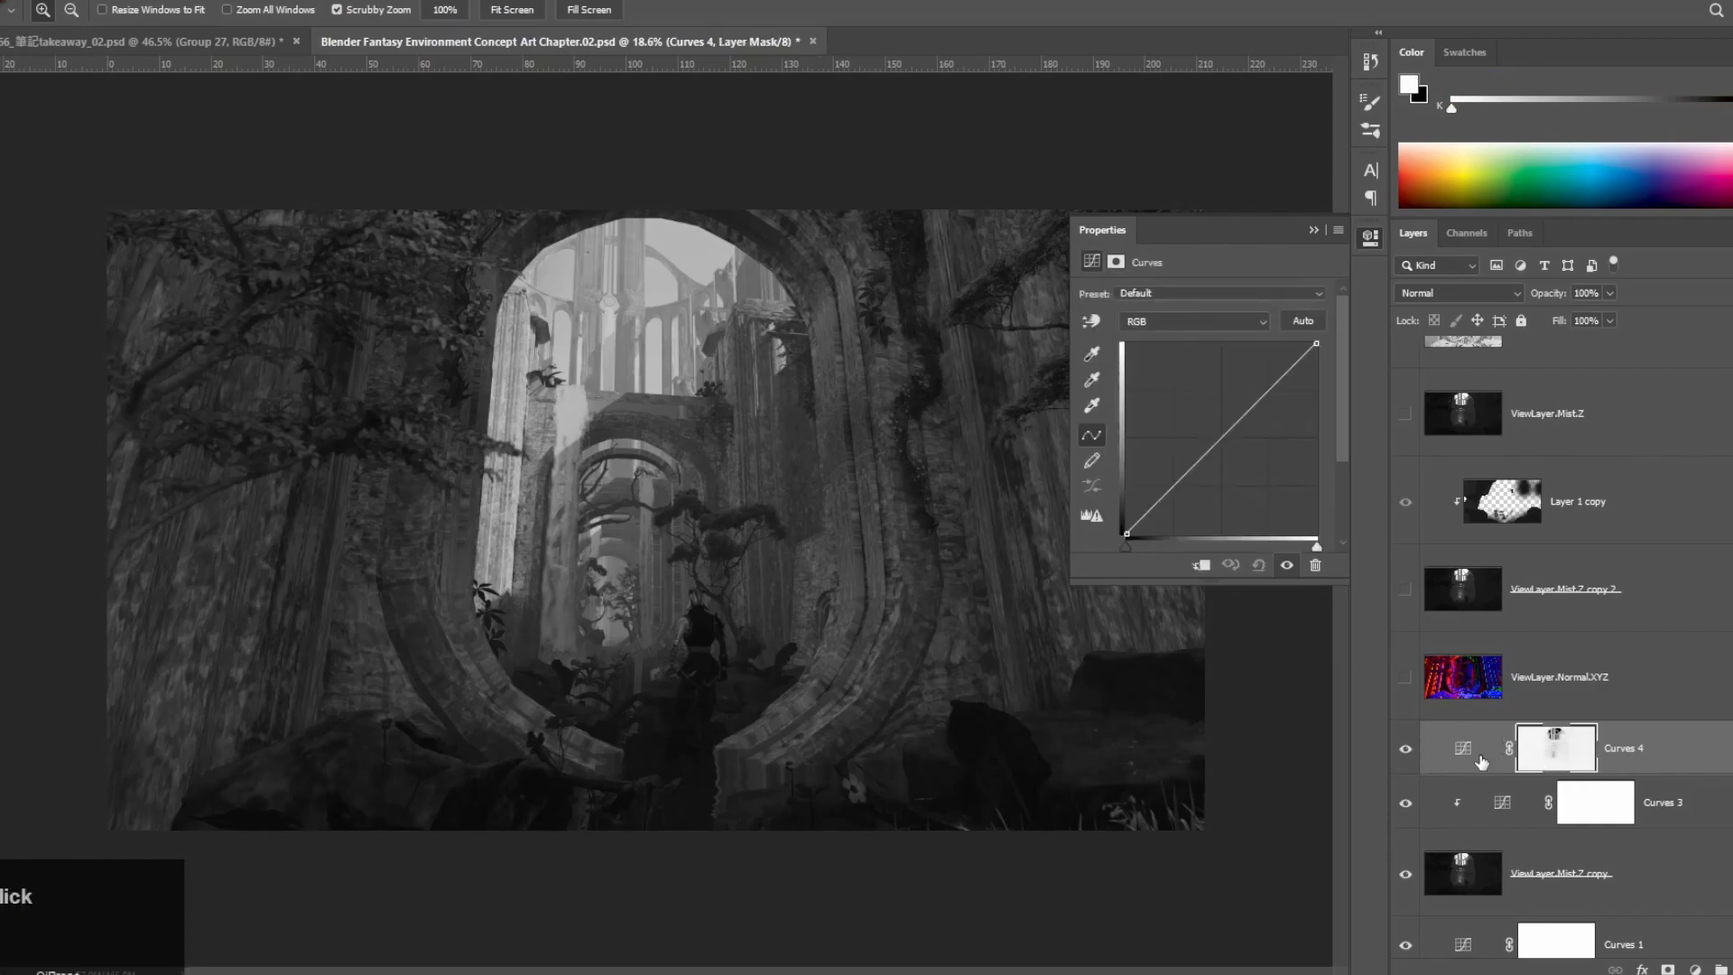
{"action": "left_click", "coordinate": [1480, 760]}
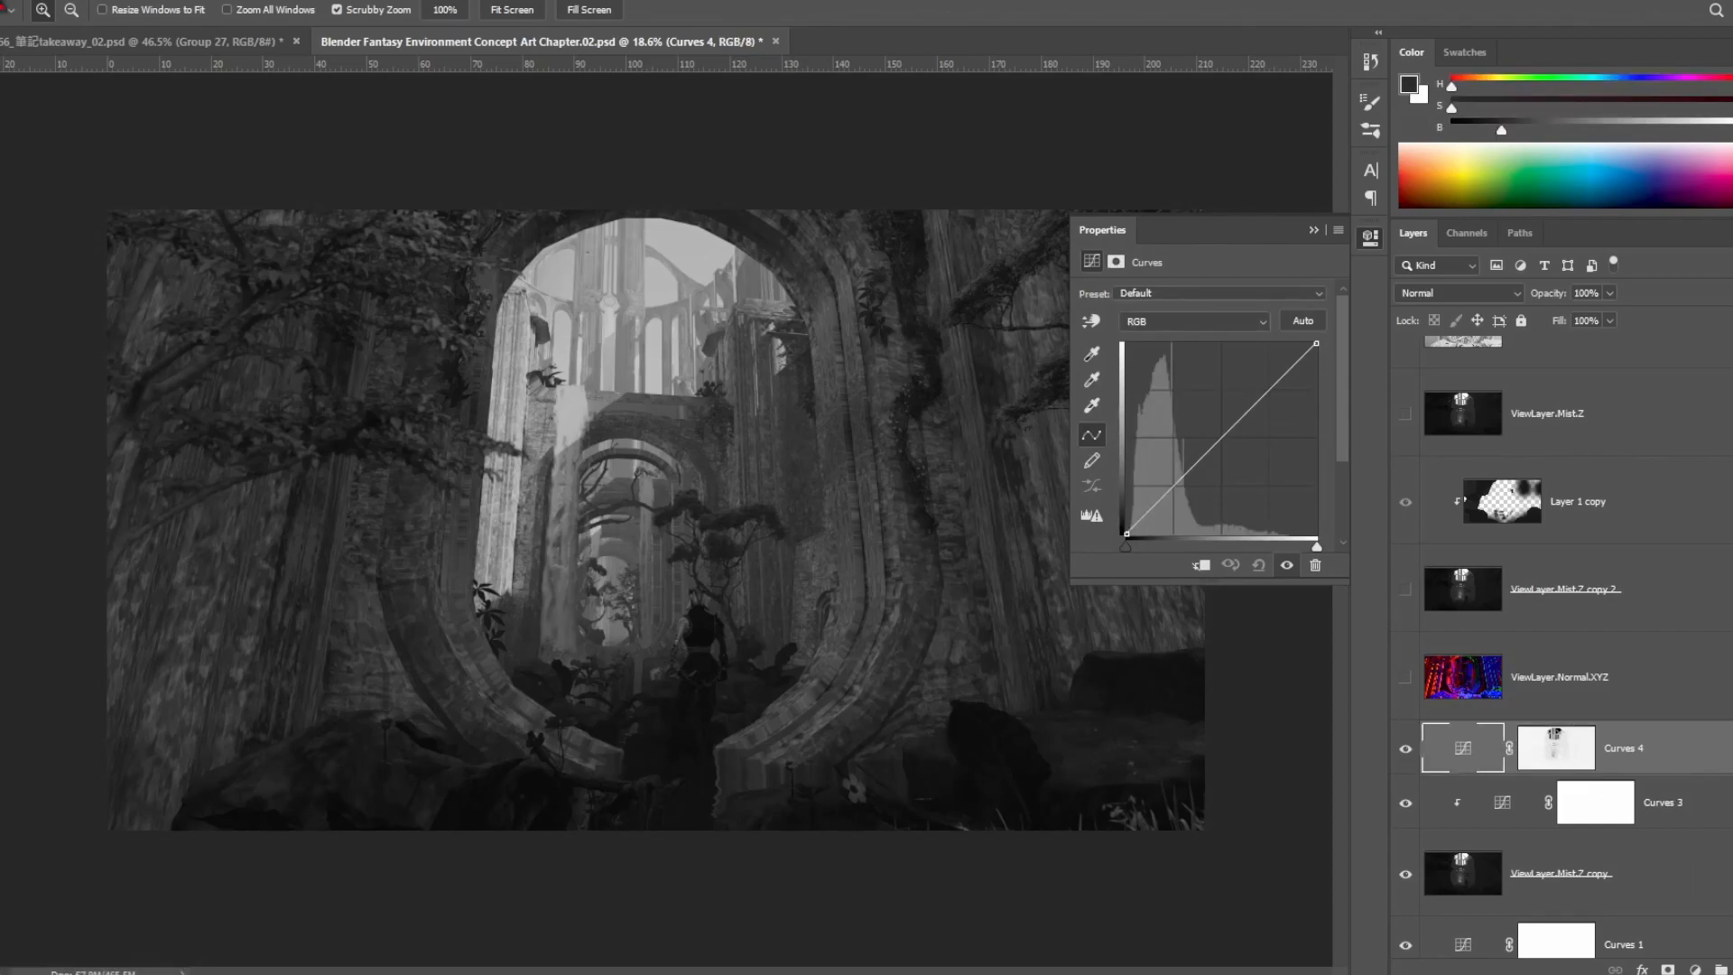
Step: Darken the foreground by pulling the white end of the Curves 4 curve far down and adding a low shadow point
{"action": "left_click", "coordinate": [1720, 968]}
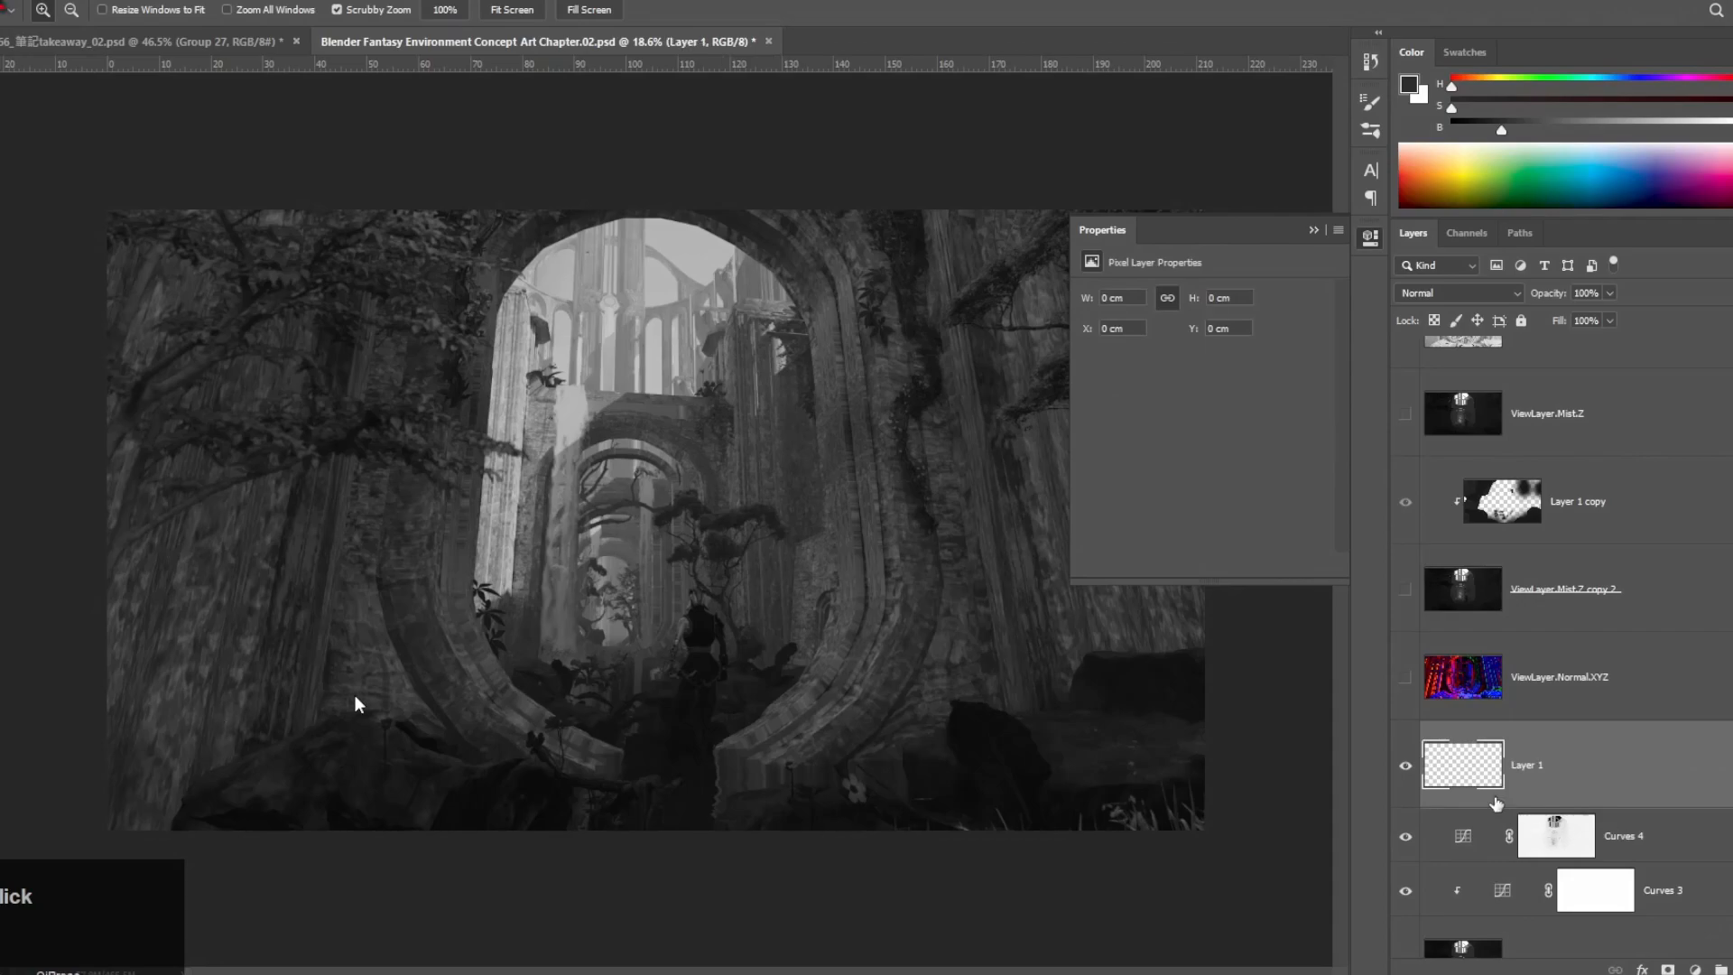
{"action": "key", "text": "ctrl+z"}
{"action": "left_click_drag", "start_coordinate": [1317, 343], "coordinate": [1358, 474]}
{"action": "mouse_move", "coordinate": [1158, 523]}
{"action": "left_mouse_down"}
{"action": "mouse_move", "coordinate": [1229, 503]}
{"action": "mouse_move", "coordinate": [1139, 525]}
{"action": "left_mouse_up"}
{"action": "left_click", "coordinate": [1549, 742]}
{"action": "left_click", "coordinate": [1314, 229]}
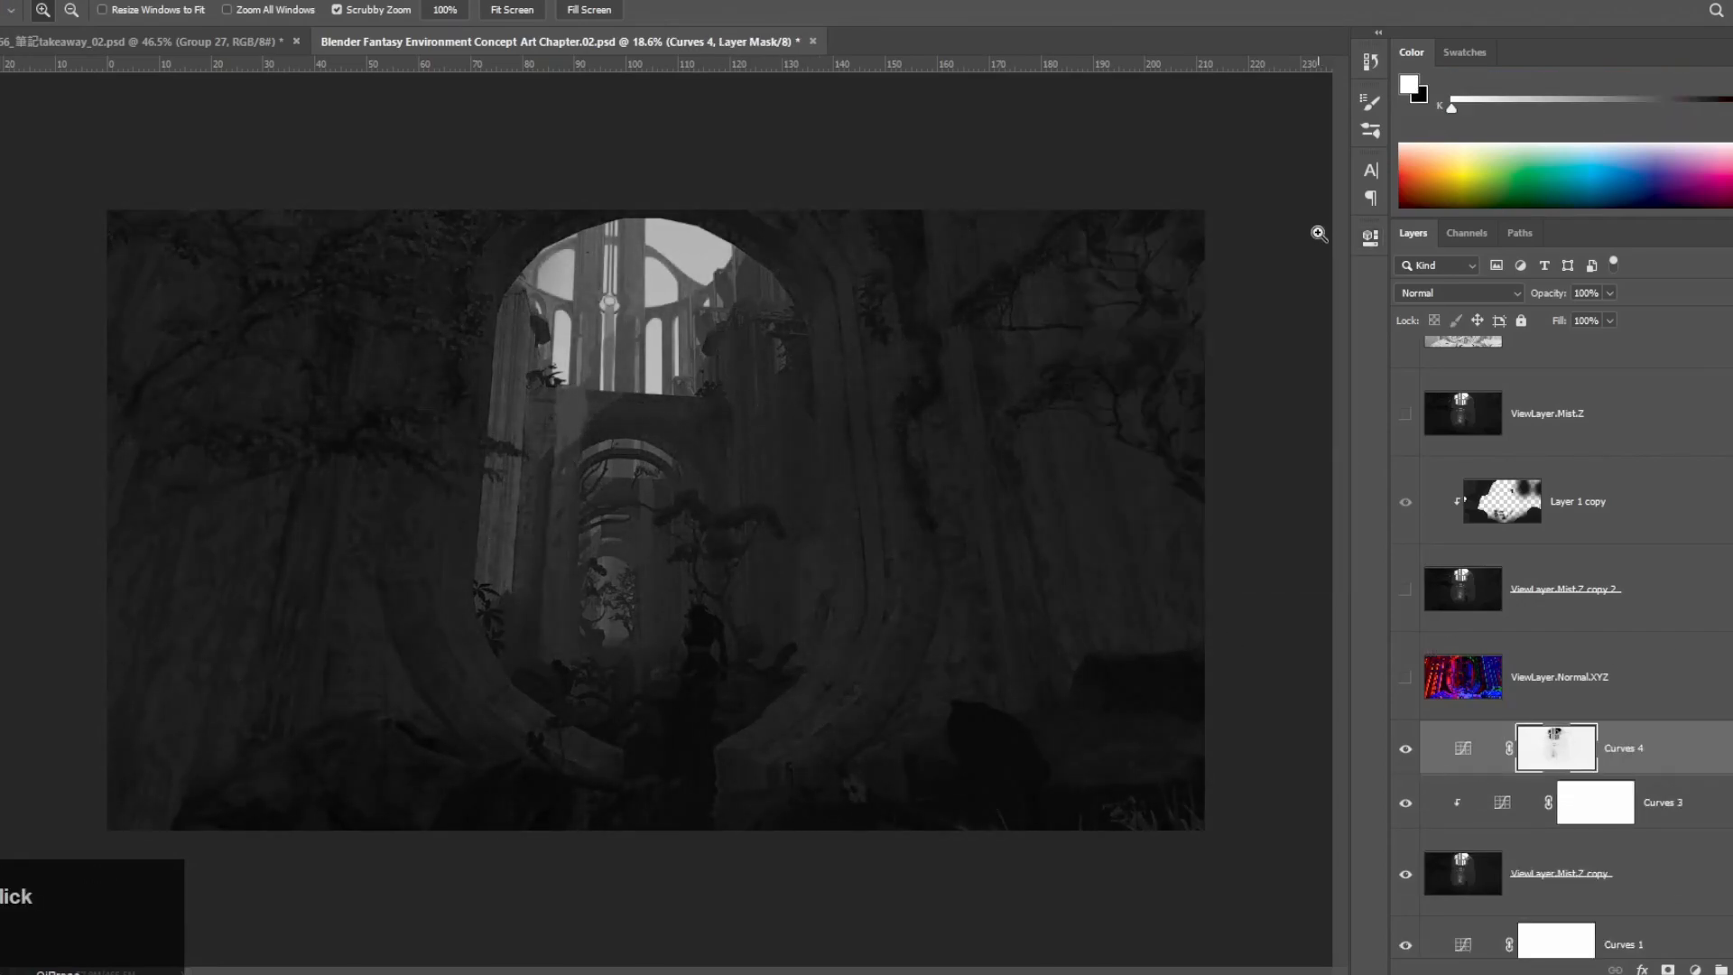
Step: Compare the scene with Curves 4 off and on, then raise its mask contrast with Curves until the archway opening is black
{"action": "key", "text": "ctrl+m"}
{"action": "key", "text": "z"}
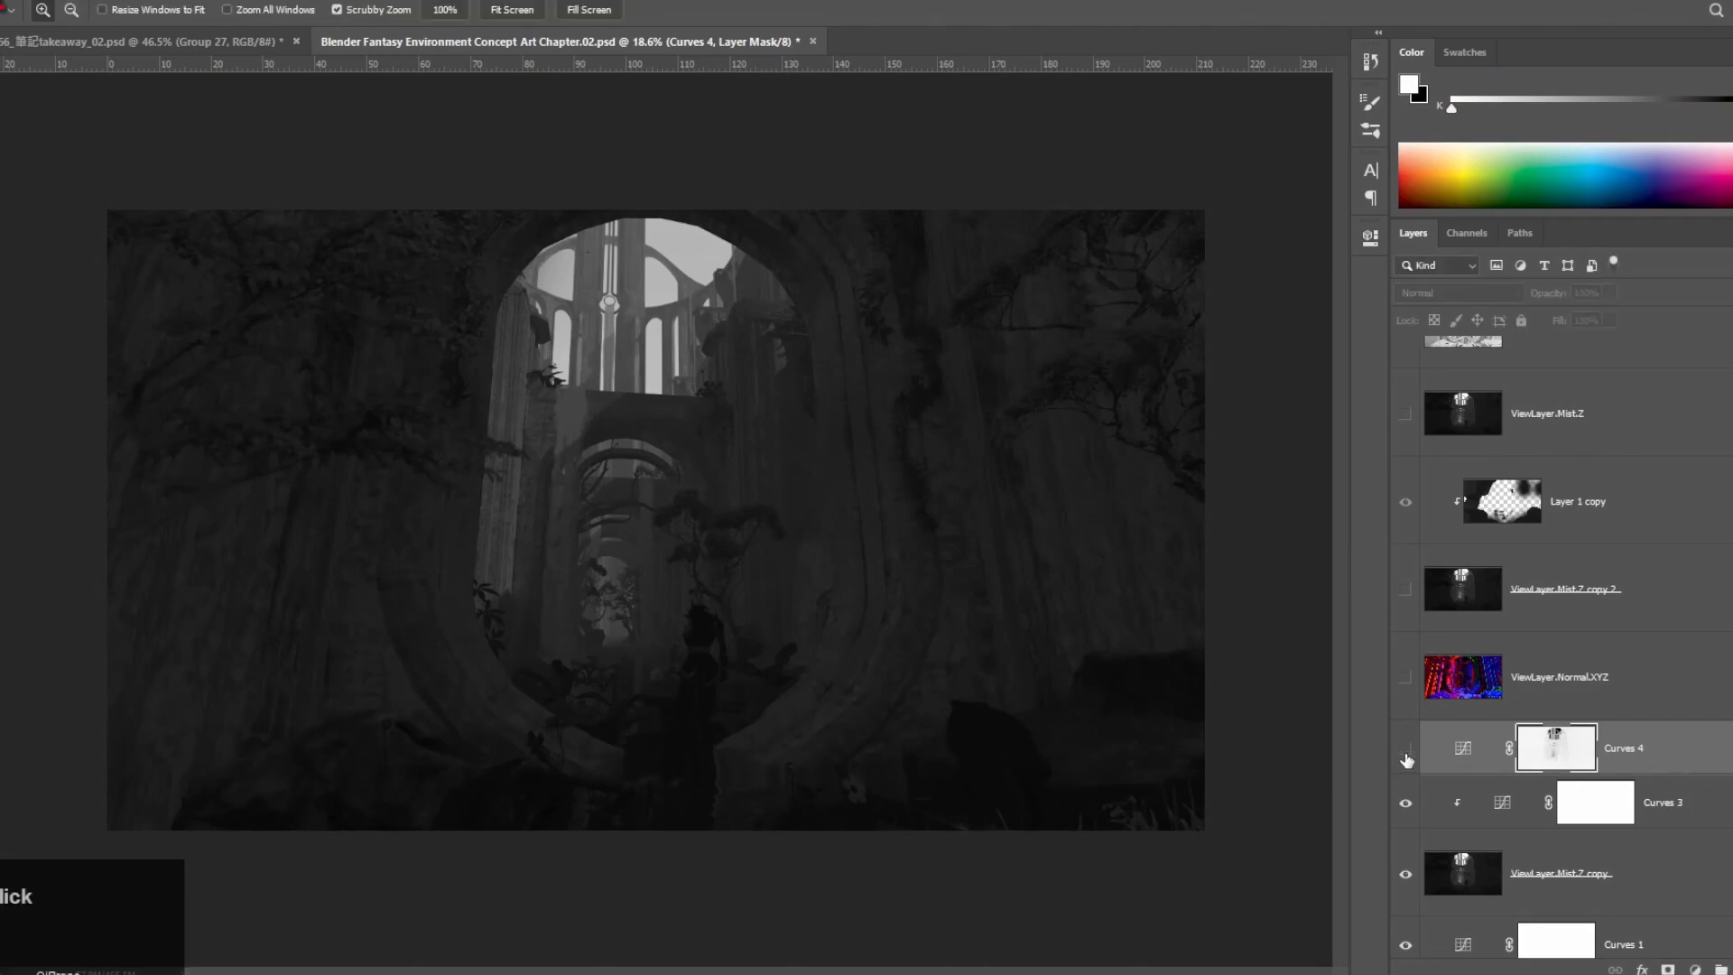
{"action": "left_click", "coordinate": [1405, 748]}
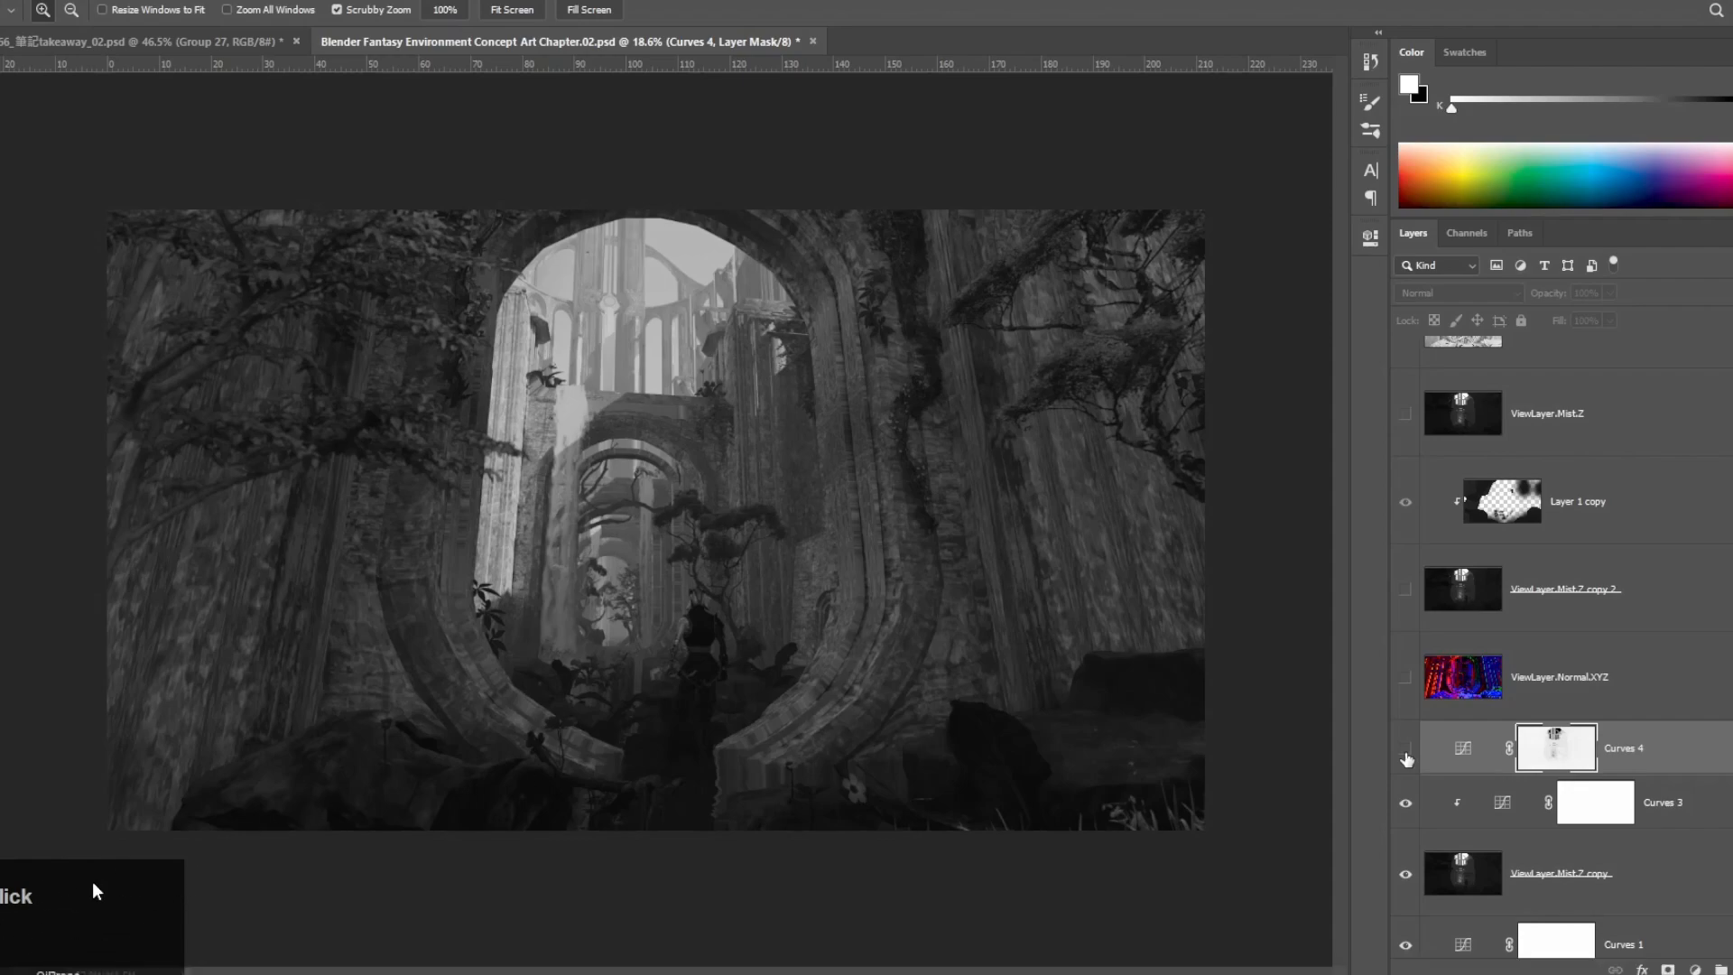
{"action": "left_click", "coordinate": [1405, 748]}
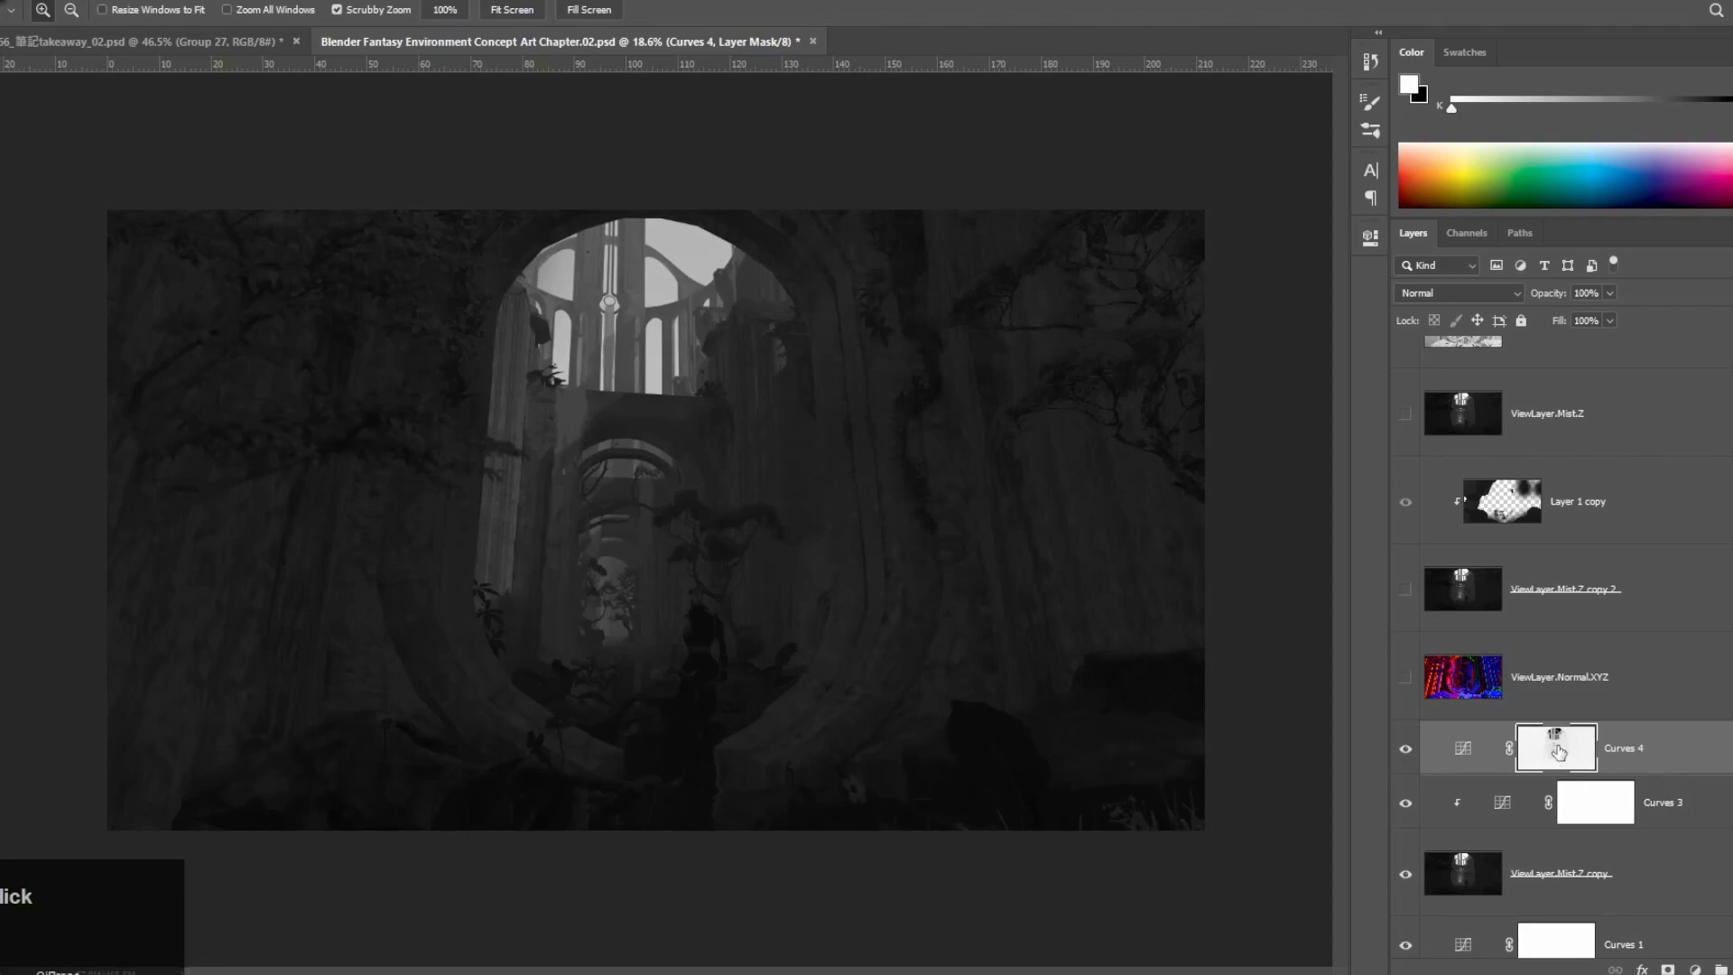
{"action": "key", "text": "i"}
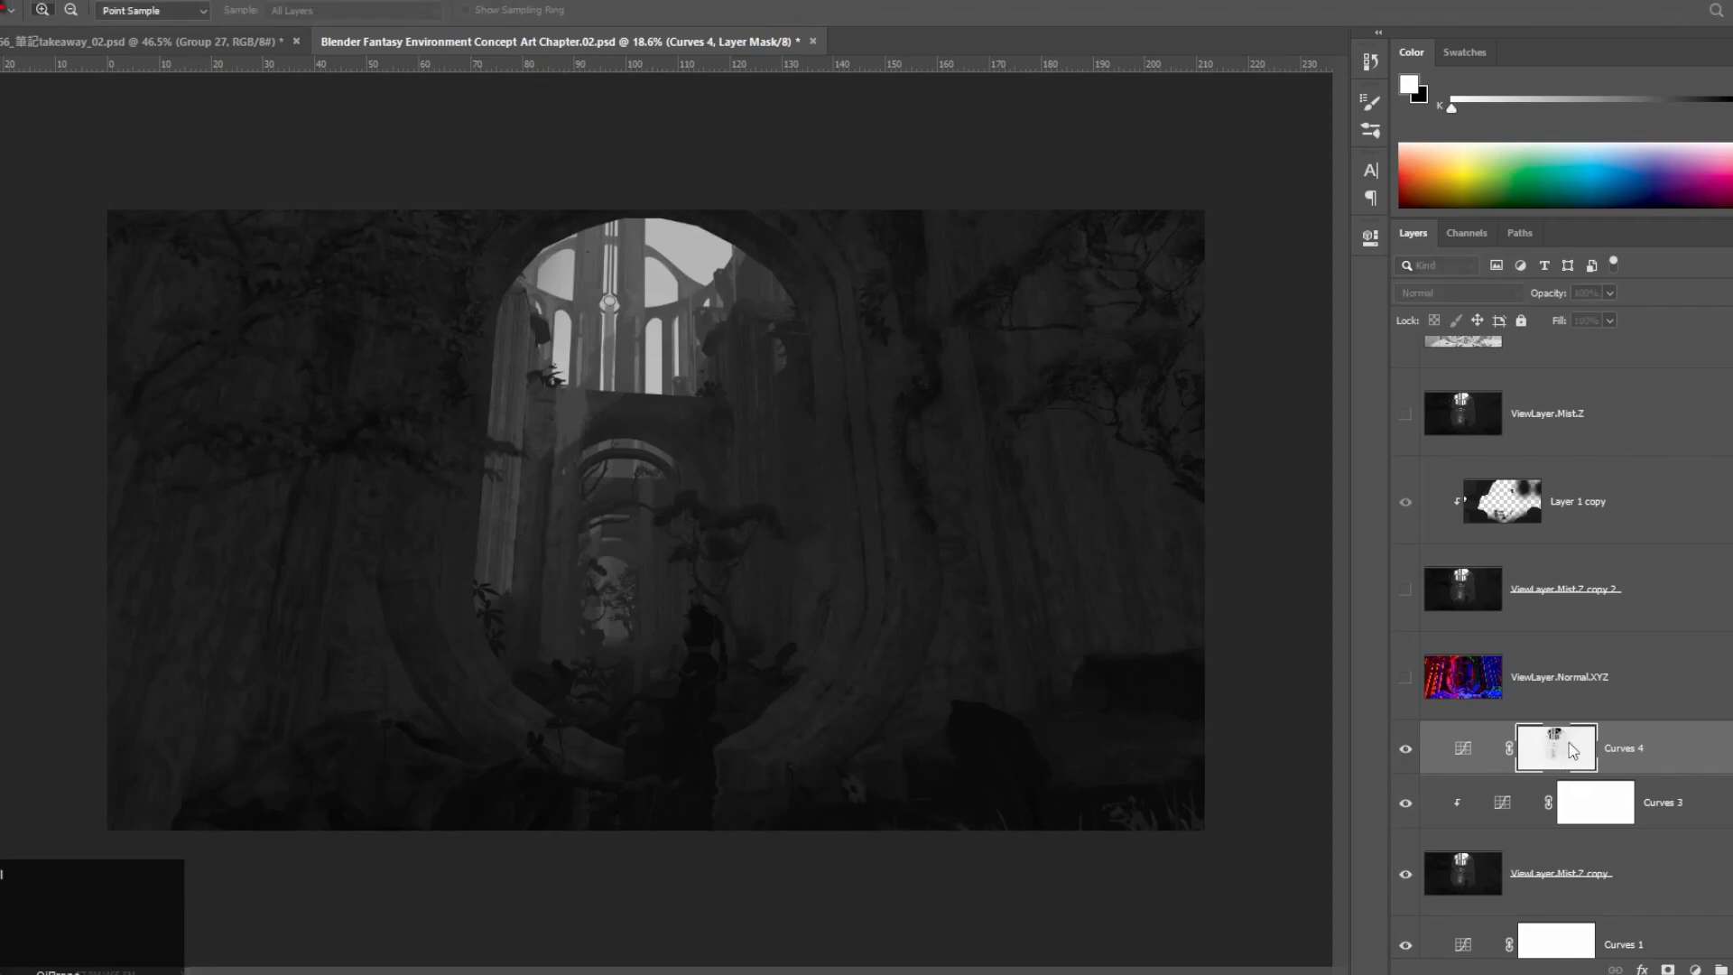
{"action": "key", "text": "ctrl+m"}
{"action": "left_click_drag", "start_coordinate": [1075, 200], "coordinate": [1143, 145]}
{"action": "left_click_drag", "start_coordinate": [953, 493], "coordinate": [1184, 494]}
{"action": "left_click", "coordinate": [1461, 172]}
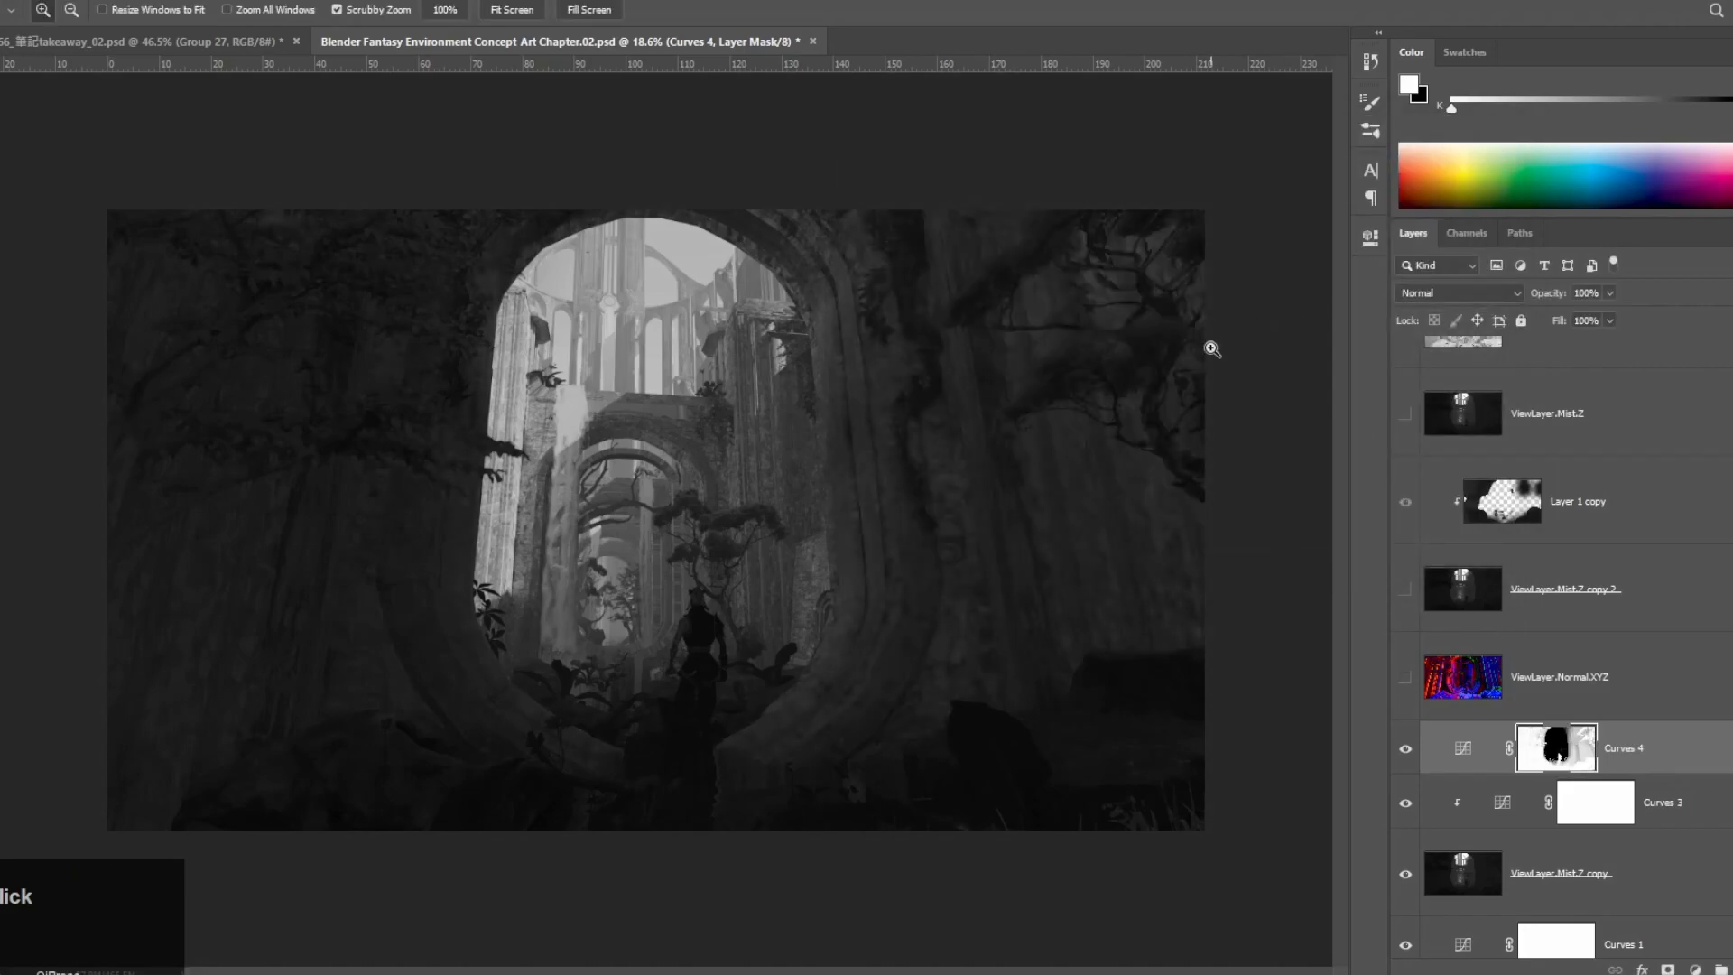
Step: Lower the white end of the Curves 4 curve slightly and place a low midtone point to flatten the foreground
{"action": "double_click", "coordinate": [1463, 749]}
{"action": "left_click_drag", "start_coordinate": [1318, 472], "coordinate": [1316, 486]}
{"action": "left_click_drag", "start_coordinate": [1228, 504], "coordinate": [1235, 509]}
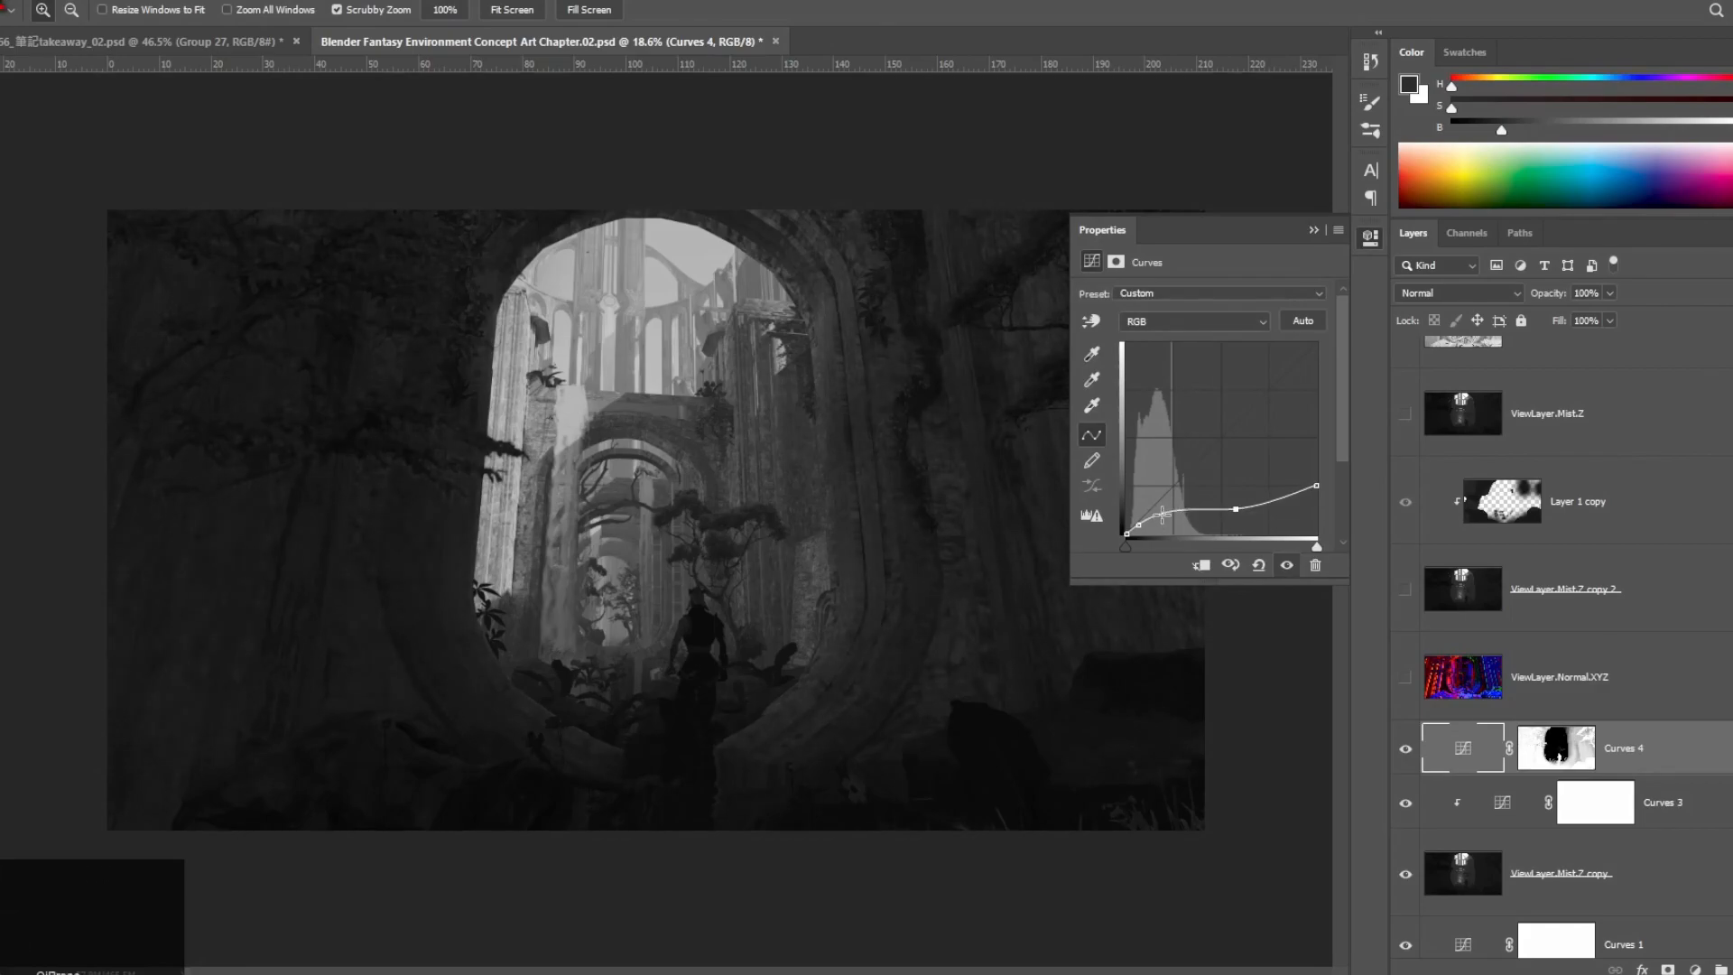
{"action": "left_click", "coordinate": [1370, 236]}
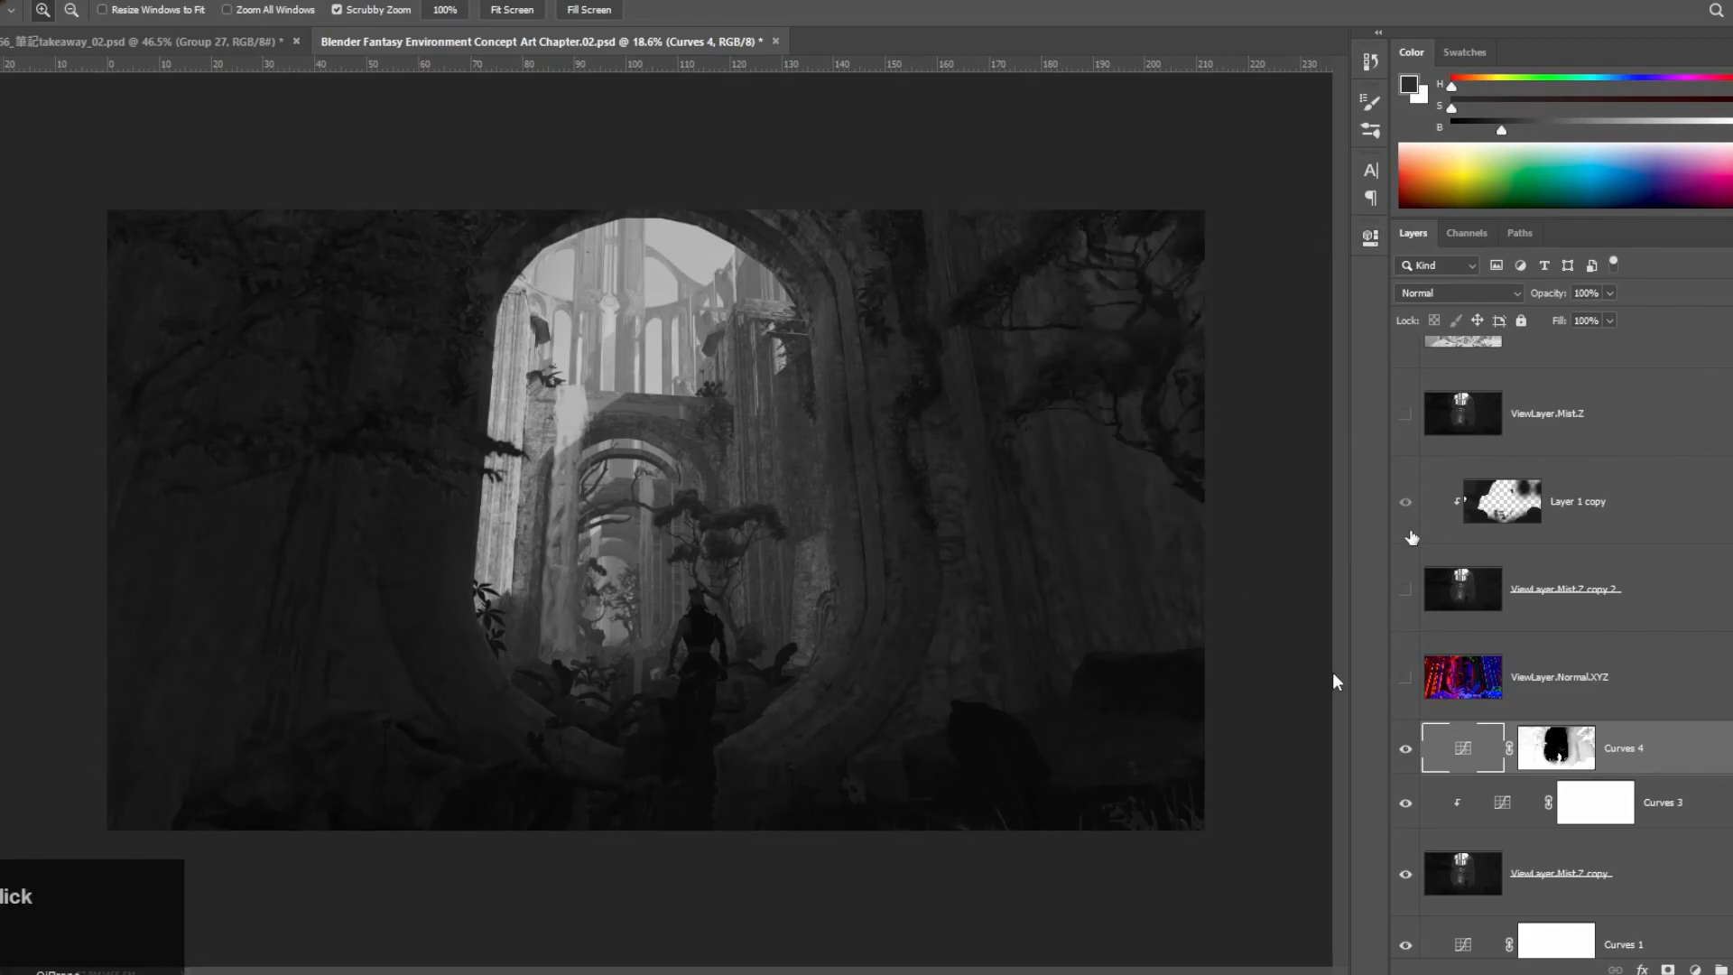
Step: Judge the values at thumbnail size and lift the shadows slightly with an extra point on the Curves 4 curve
{"action": "scroll", "coordinate": [682, 456], "scroll_direction": "down", "scroll_amount": 5}
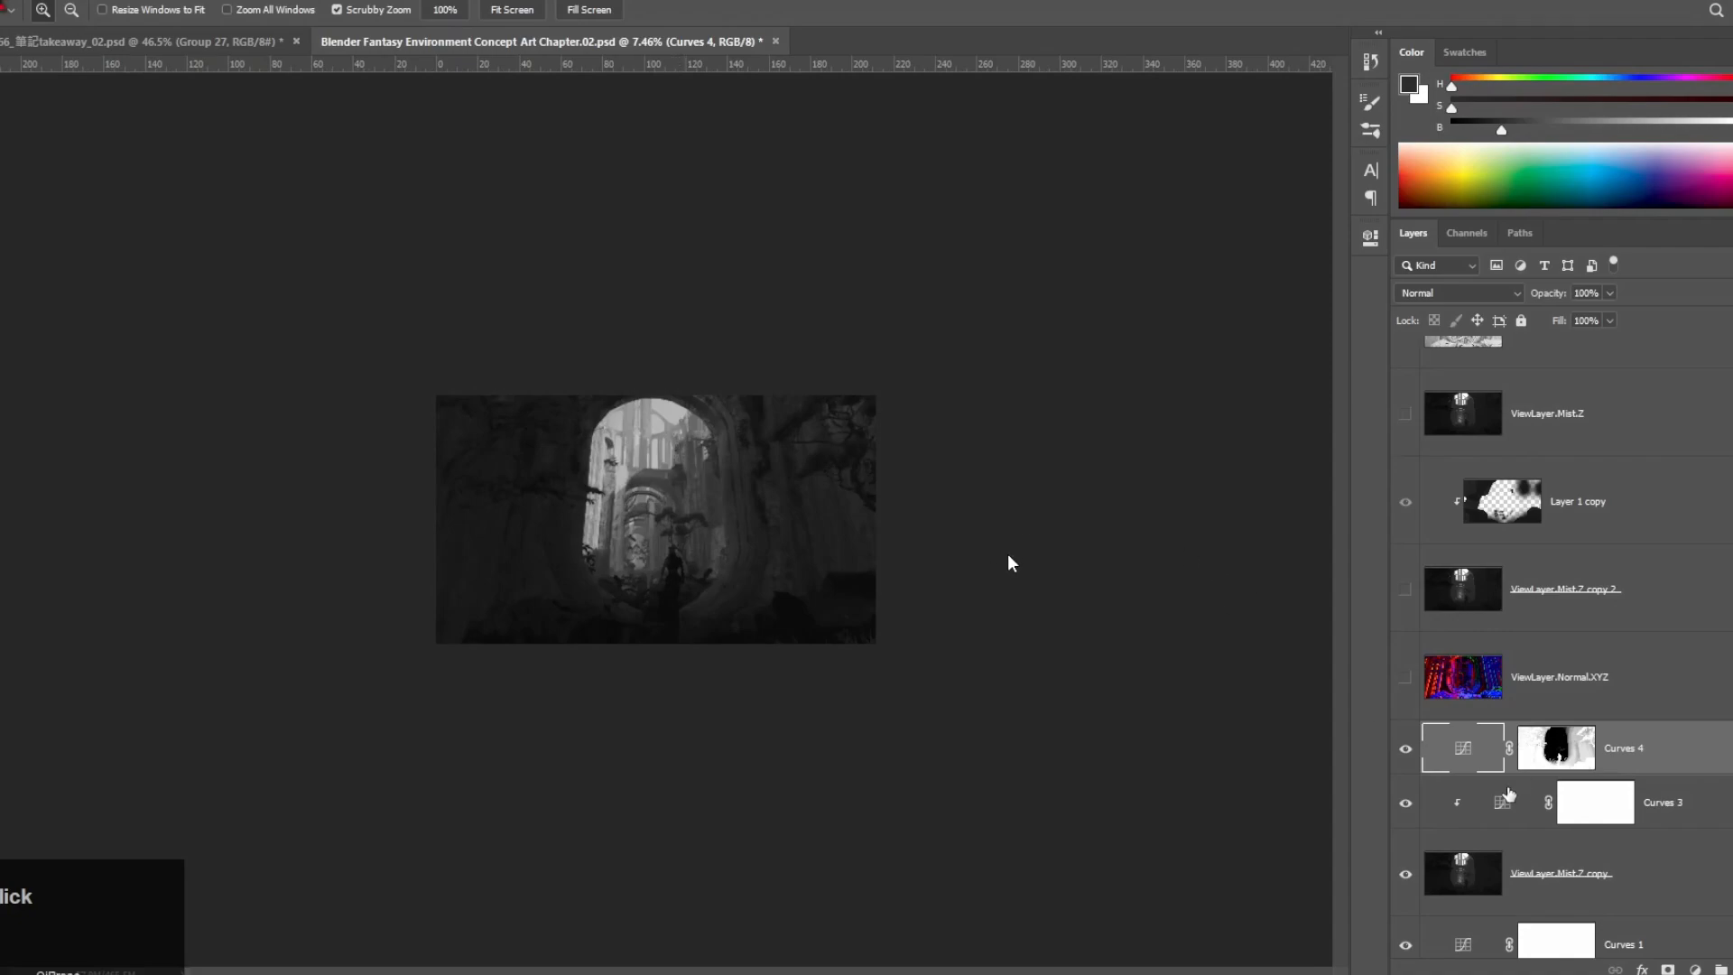
{"action": "double_click", "coordinate": [1462, 749]}
{"action": "left_click_drag", "start_coordinate": [1160, 516], "coordinate": [1156, 513]}
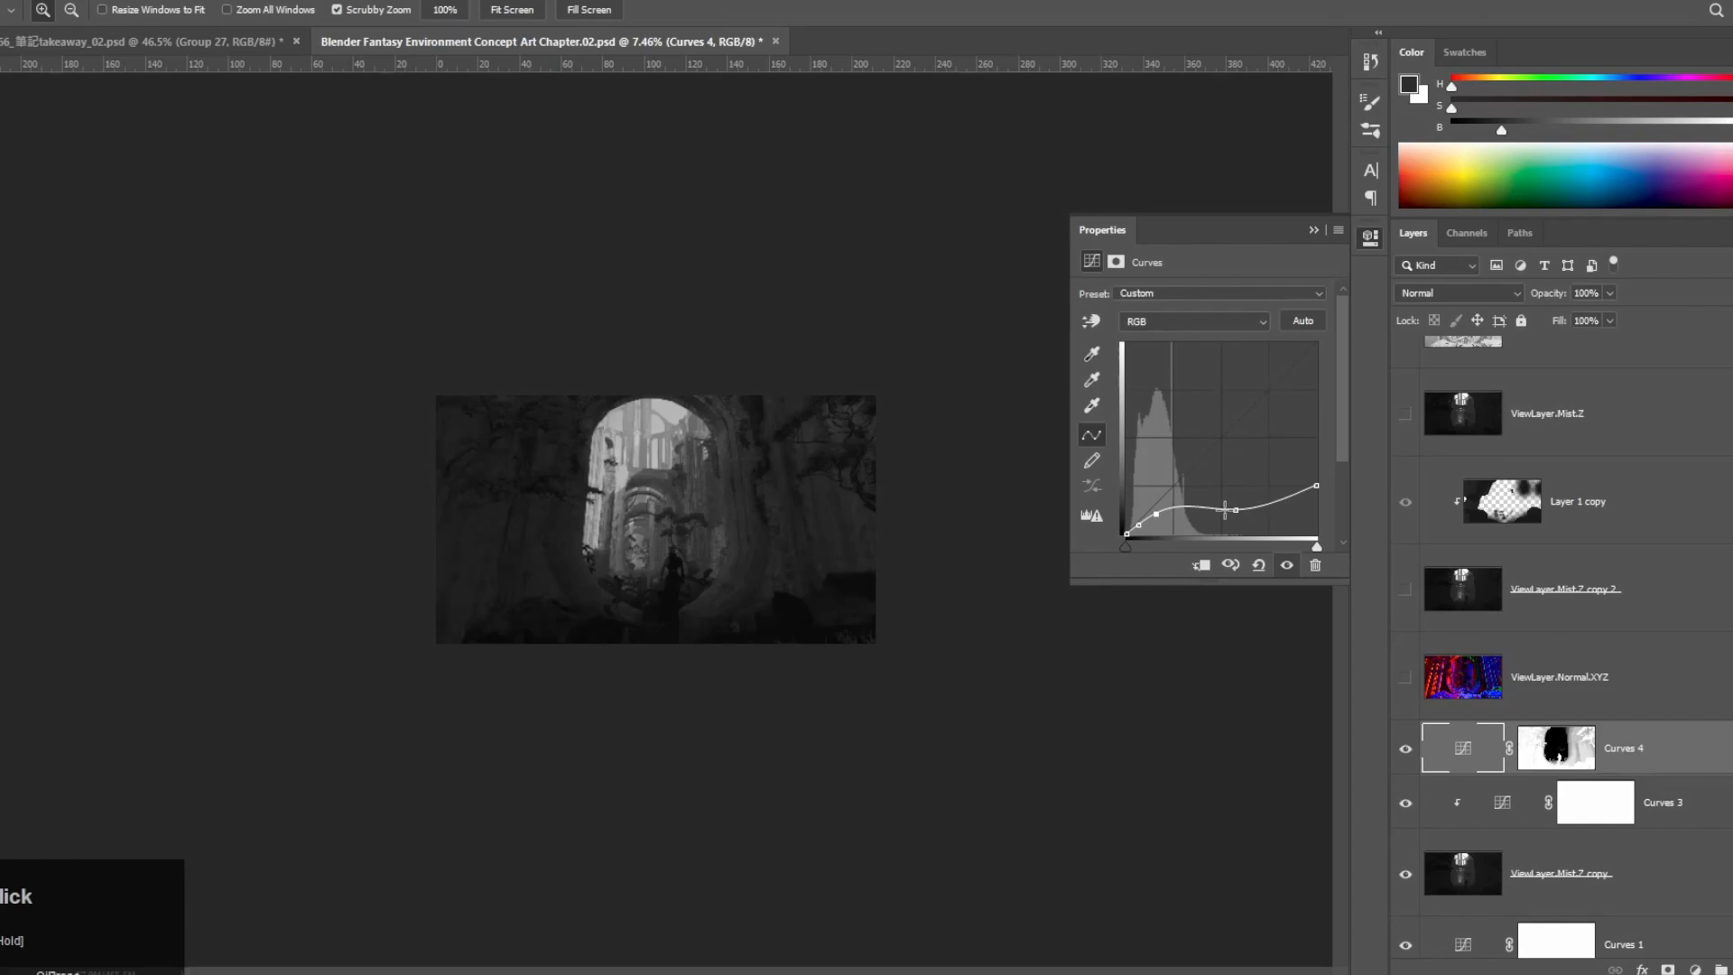
{"action": "left_click_drag", "start_coordinate": [695, 514], "coordinate": [812, 505]}
{"action": "left_click", "coordinate": [1312, 230]}
Step: Examine the upper archway and its masked edge up close with Curves 4 turned off and on
{"action": "left_click_drag", "start_coordinate": [542, 344], "coordinate": [614, 321]}
{"action": "left_click_drag", "start_coordinate": [1110, 217], "coordinate": [1324, 498]}
{"action": "left_click", "coordinate": [1405, 749]}
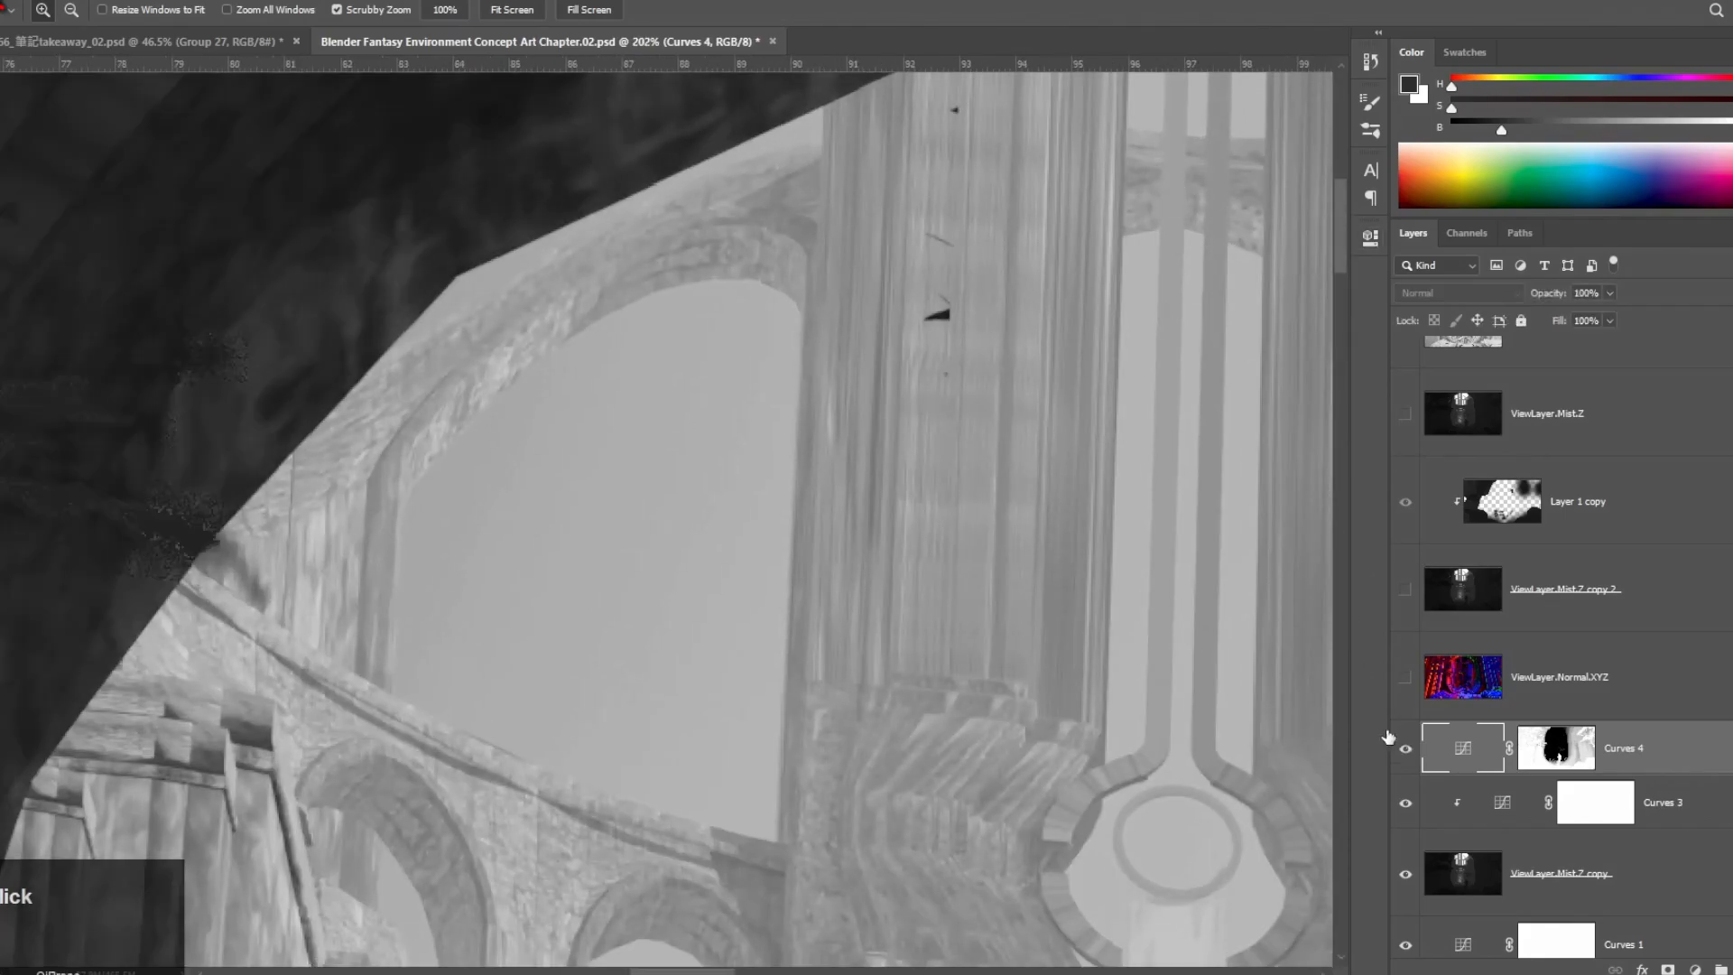
{"action": "left_click", "coordinate": [1404, 748]}
{"action": "key", "text": "ctrl+minus"}
{"action": "key", "text": "ctrl+minus"}
{"action": "key", "text": "ctrl+minus"}
{"action": "key", "text": "ctrl+minus"}
Step: Show ViewLayer.Mist.Z and select the bright distant ruins and sky with the Magic Wand at a tolerance of 20
{"action": "left_click", "coordinate": [1462, 862]}
{"action": "key", "text": "ctrl+0"}
{"action": "scroll", "coordinate": [1478, 528], "scroll_direction": "up", "scroll_amount": 3}
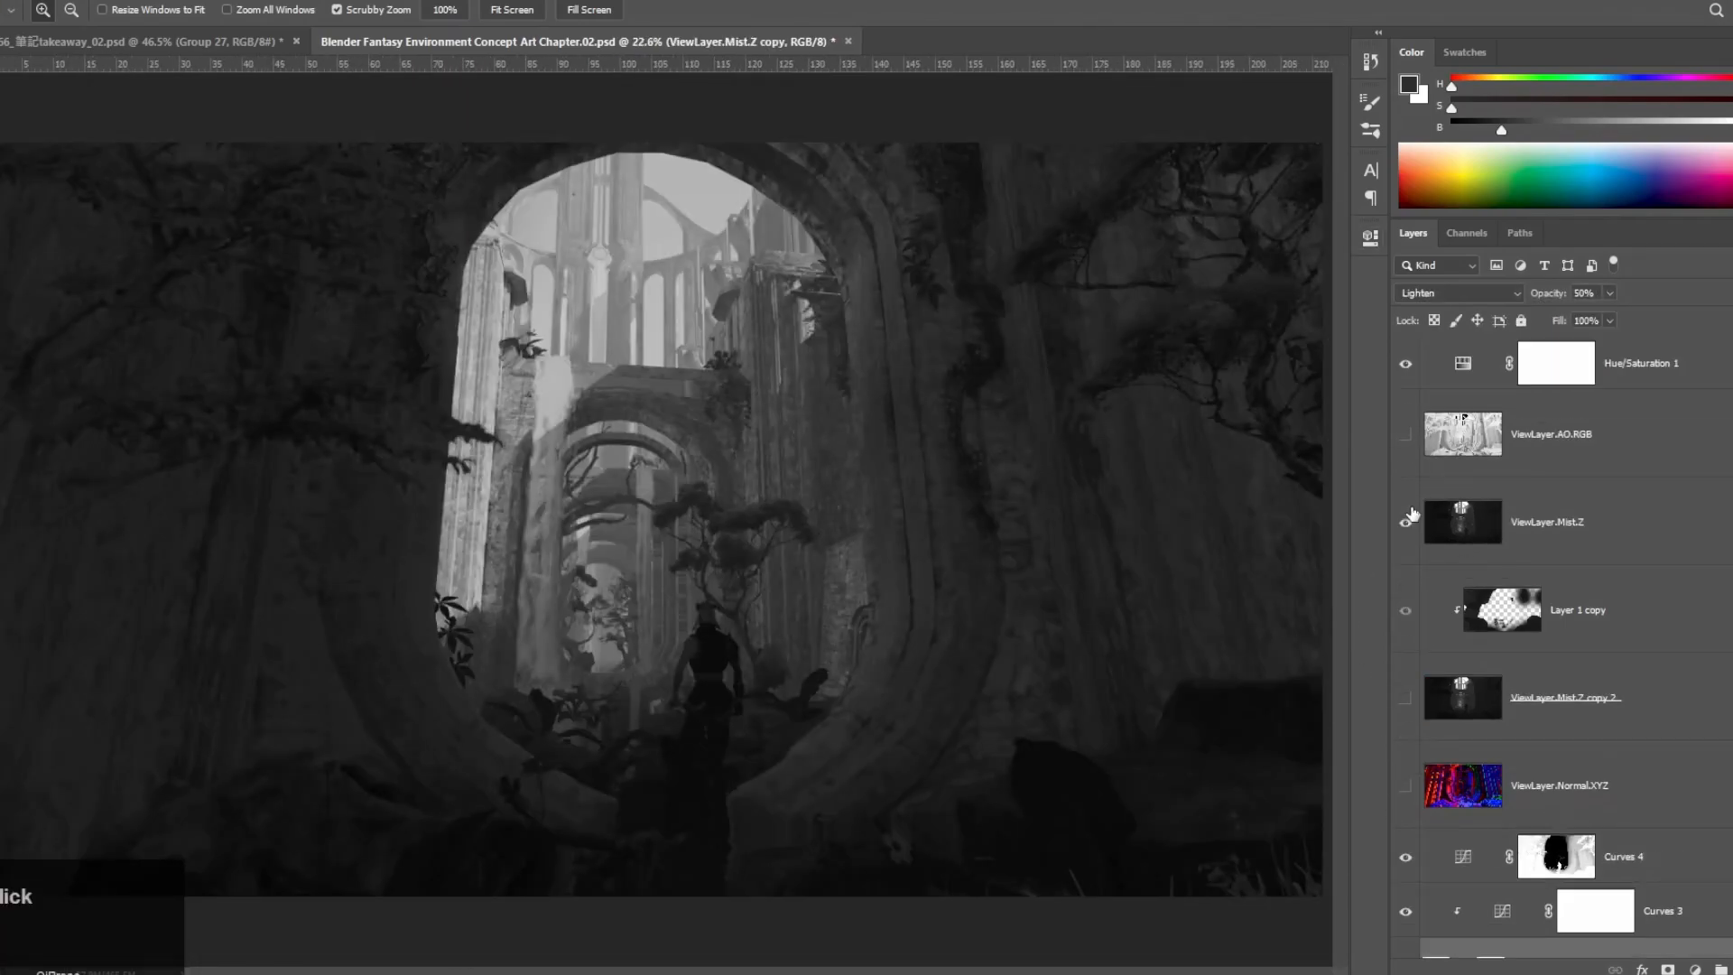
{"action": "left_click", "coordinate": [1405, 523]}
{"action": "left_click", "coordinate": [1480, 524]}
{"action": "key", "text": "w"}
{"action": "left_click", "coordinate": [629, 208]}
{"action": "left_click_drag", "start_coordinate": [435, 8], "coordinate": [371, 11]}
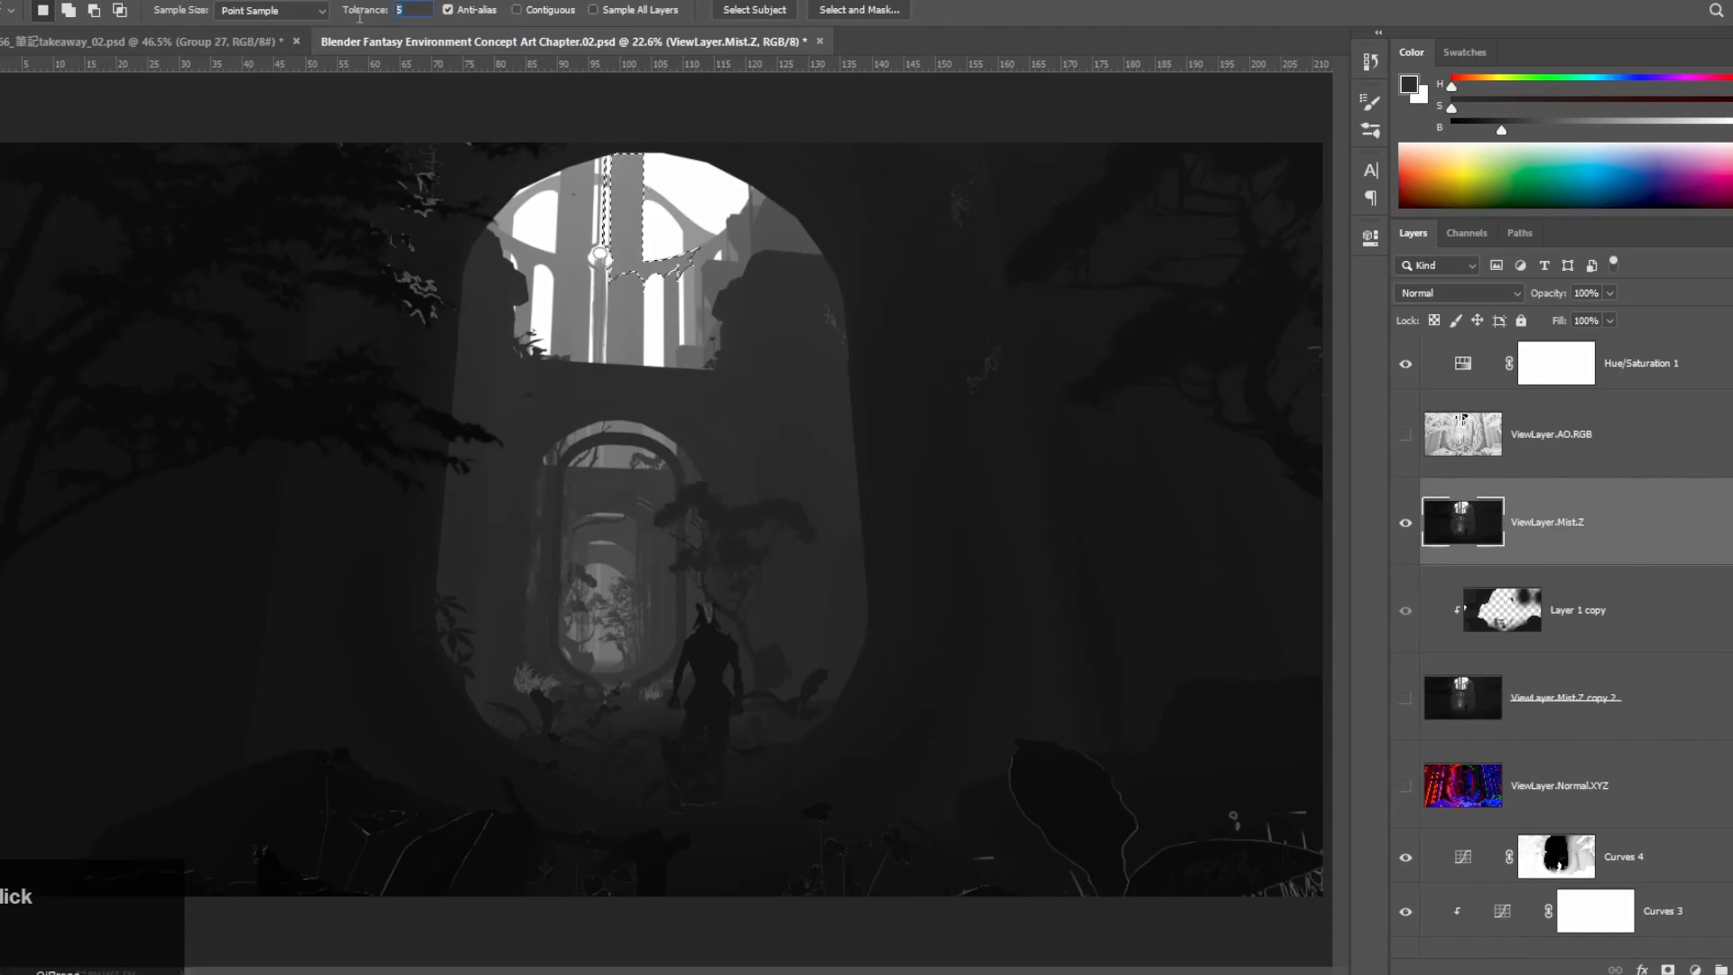
{"action": "type", "text": "20"}
{"action": "key", "text": "ctrl+d"}
{"action": "left_click", "coordinate": [656, 230]}
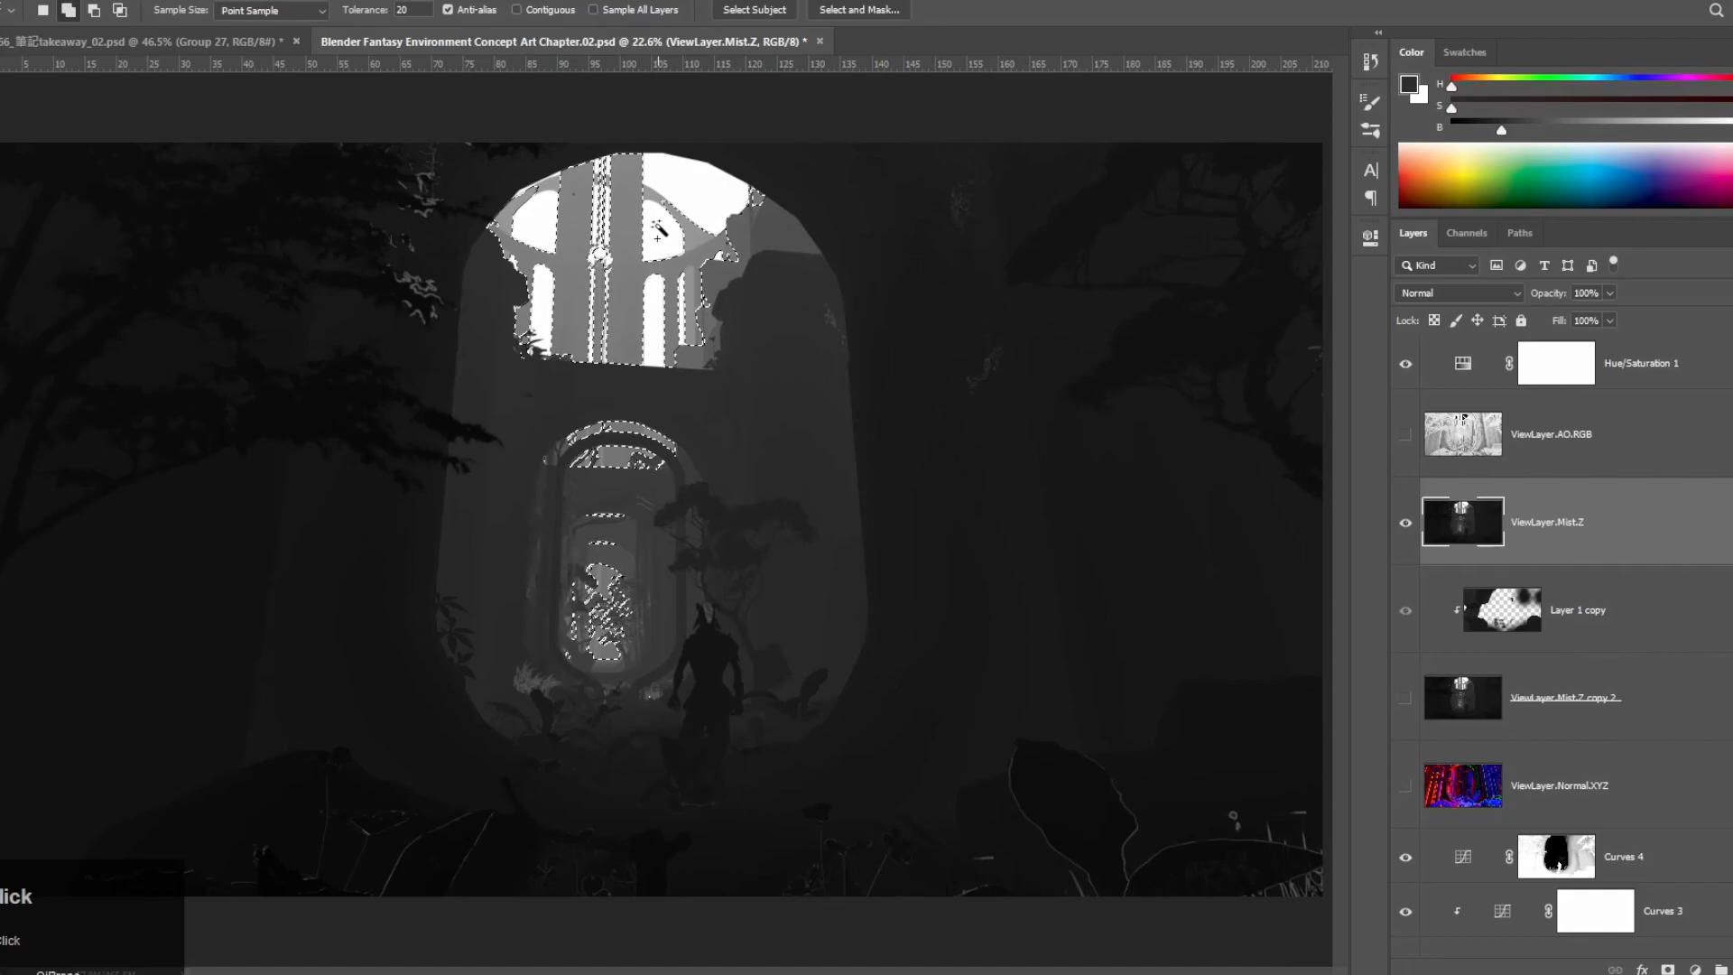
Step: Hide ViewLayer.Mist.Z and add a Curves adjustment layer above Curves 4 masked to the selected background
{"action": "left_click", "coordinate": [1405, 522]}
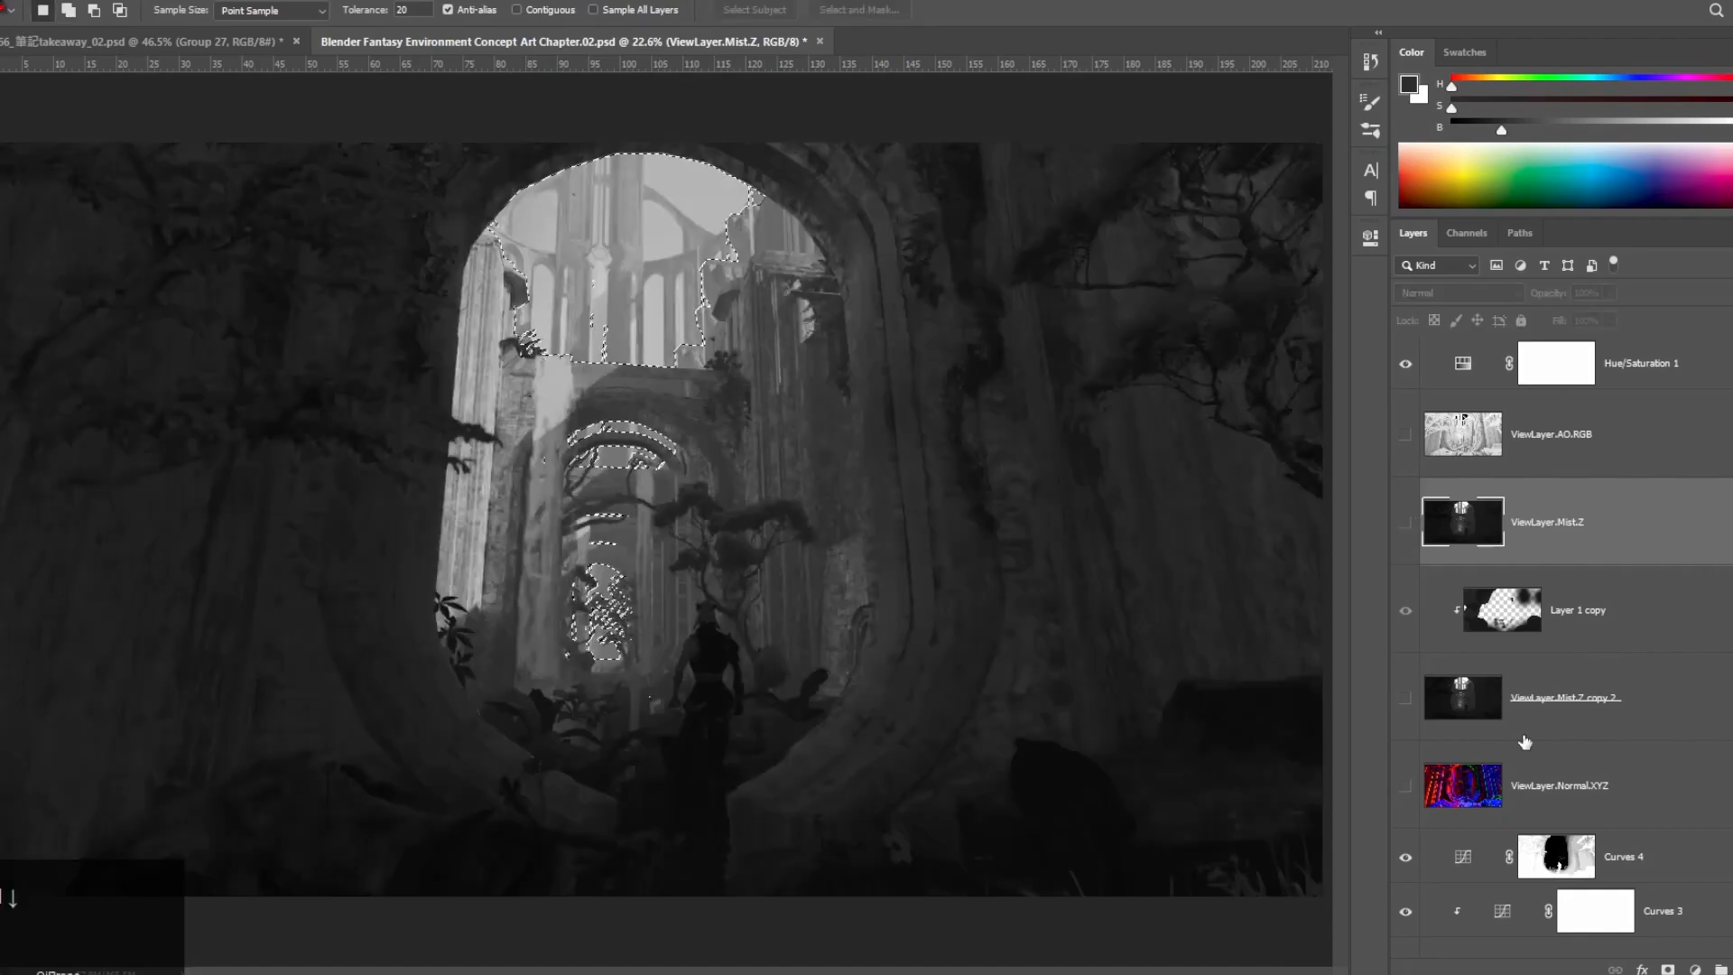
{"action": "left_click", "coordinate": [1491, 785]}
{"action": "scroll", "coordinate": [1490, 806], "scroll_direction": "down", "scroll_amount": 1}
{"action": "left_click", "coordinate": [1491, 805]}
{"action": "left_click", "coordinate": [1695, 969]}
{"action": "left_click", "coordinate": [1669, 720]}
Step: Brighten the distant ruins with an S-shaped Curves 5 curve and check the composition at a smaller scale
{"action": "mouse_move", "coordinate": [1316, 546]}
{"action": "left_mouse_down"}
{"action": "mouse_move", "coordinate": [1287, 544]}
{"action": "mouse_move", "coordinate": [1318, 545]}
{"action": "left_mouse_up"}
{"action": "left_click_drag", "start_coordinate": [1250, 408], "coordinate": [1244, 394]}
{"action": "left_click_drag", "start_coordinate": [1198, 447], "coordinate": [1232, 406]}
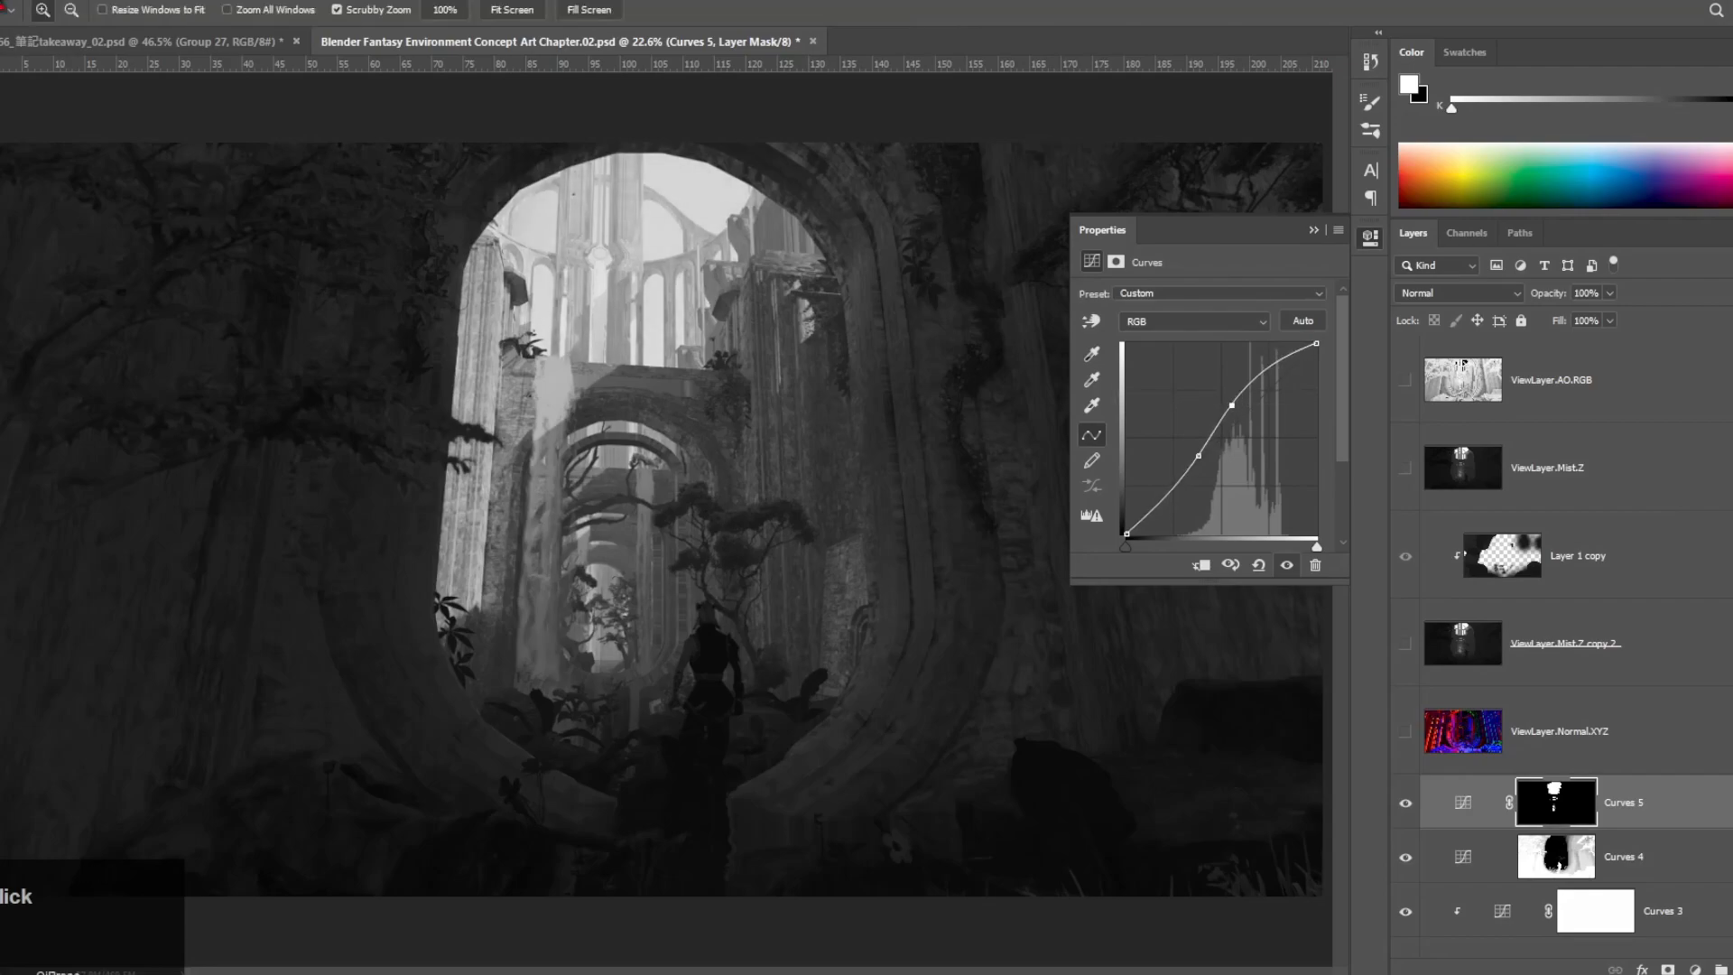
{"action": "left_click_drag", "start_coordinate": [650, 436], "coordinate": [542, 436]}
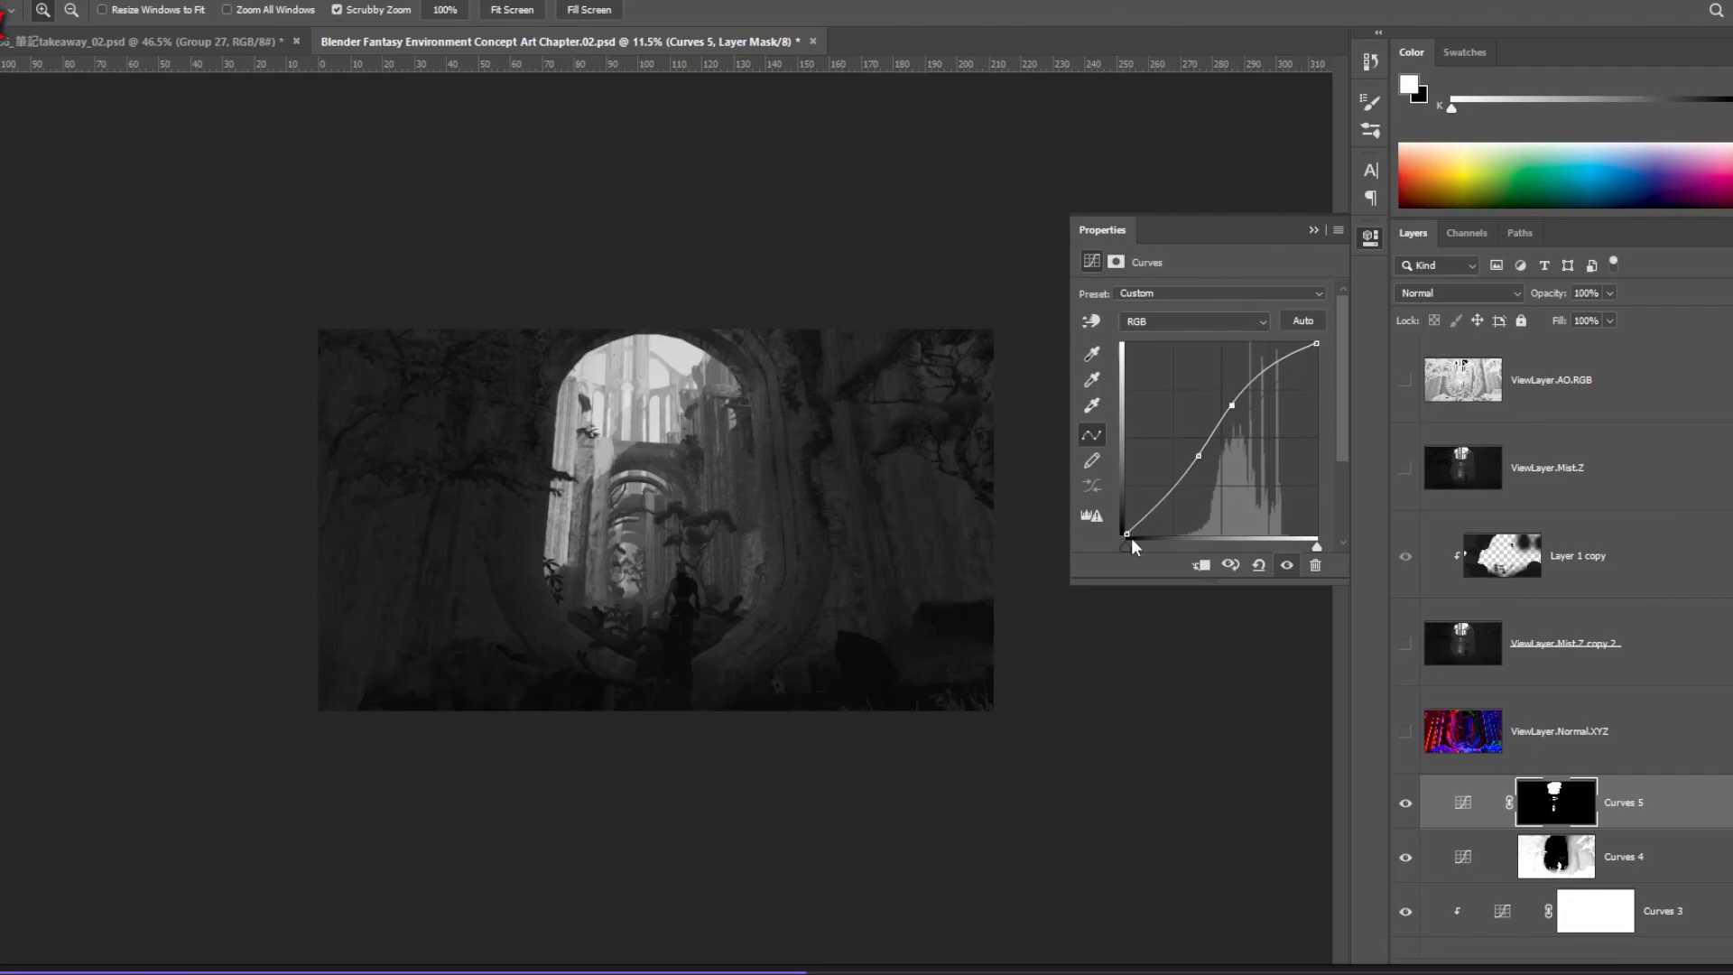
{"action": "left_click", "coordinate": [1313, 229]}
{"action": "left_click_drag", "start_coordinate": [648, 453], "coordinate": [720, 454]}
{"action": "scroll", "coordinate": [1002, 483], "scroll_direction": "down", "scroll_amount": 1}
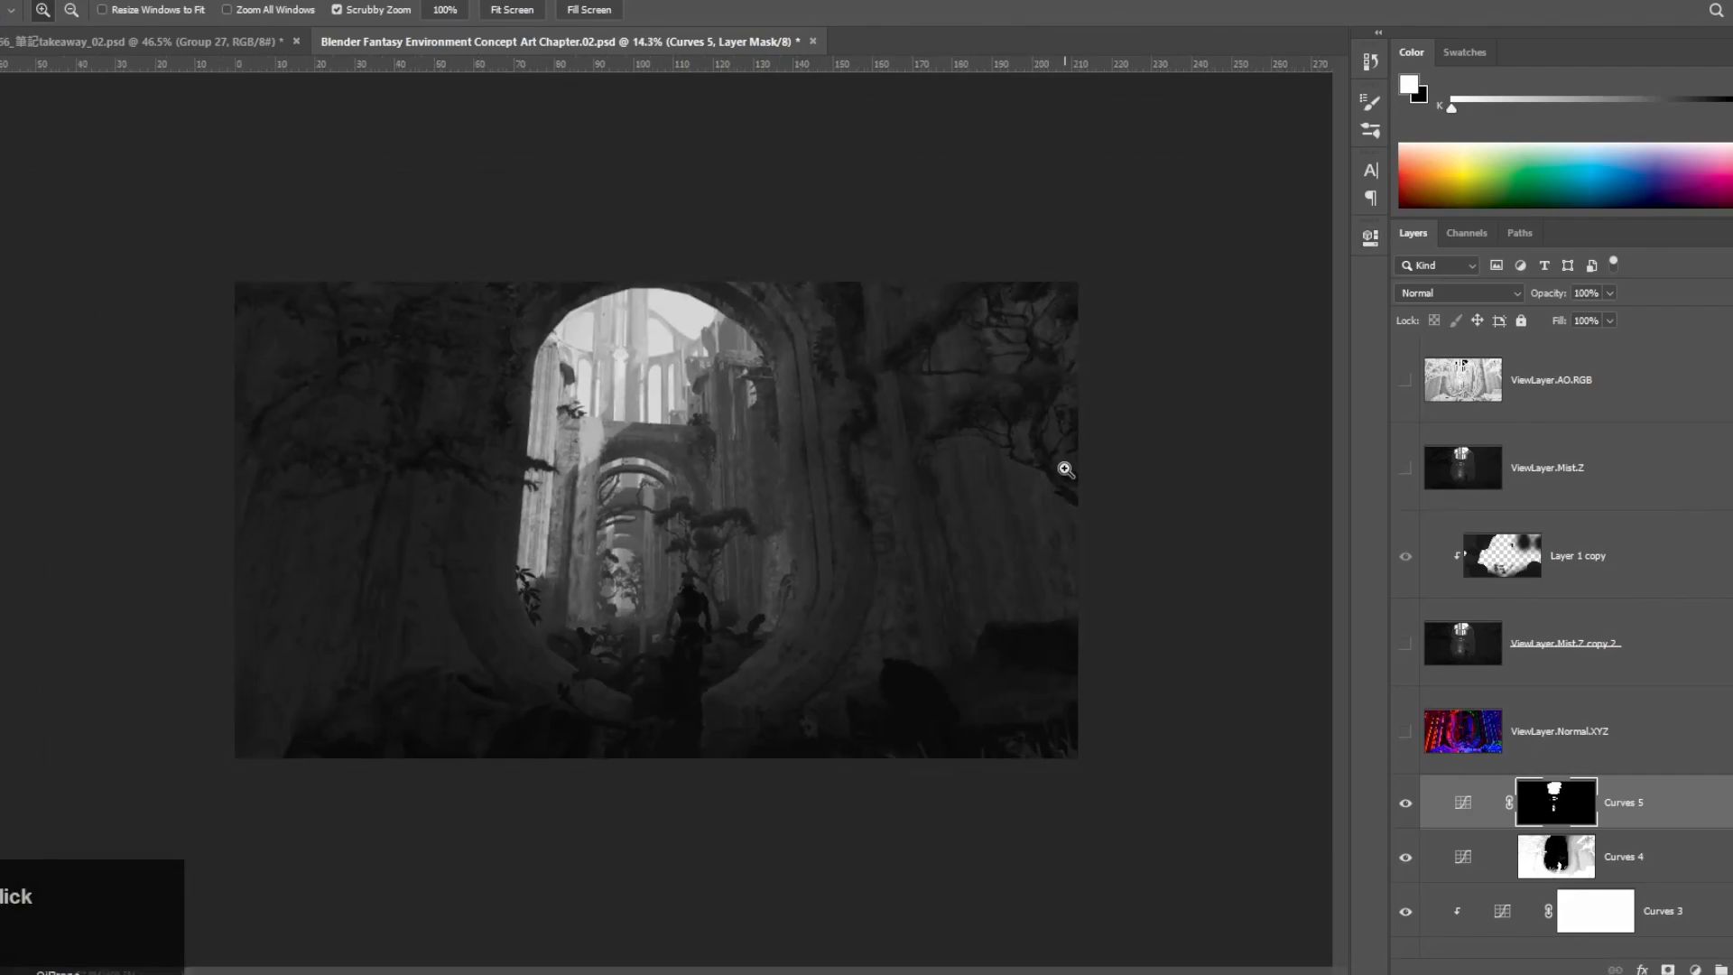
Step: Add another Curves adjustment layer above Curves 4 and replace its mask with a copy of the Curves 4 mask
{"action": "scroll", "coordinate": [1453, 564], "scroll_direction": "down", "scroll_amount": 3}
{"action": "double_click", "coordinate": [1462, 586]}
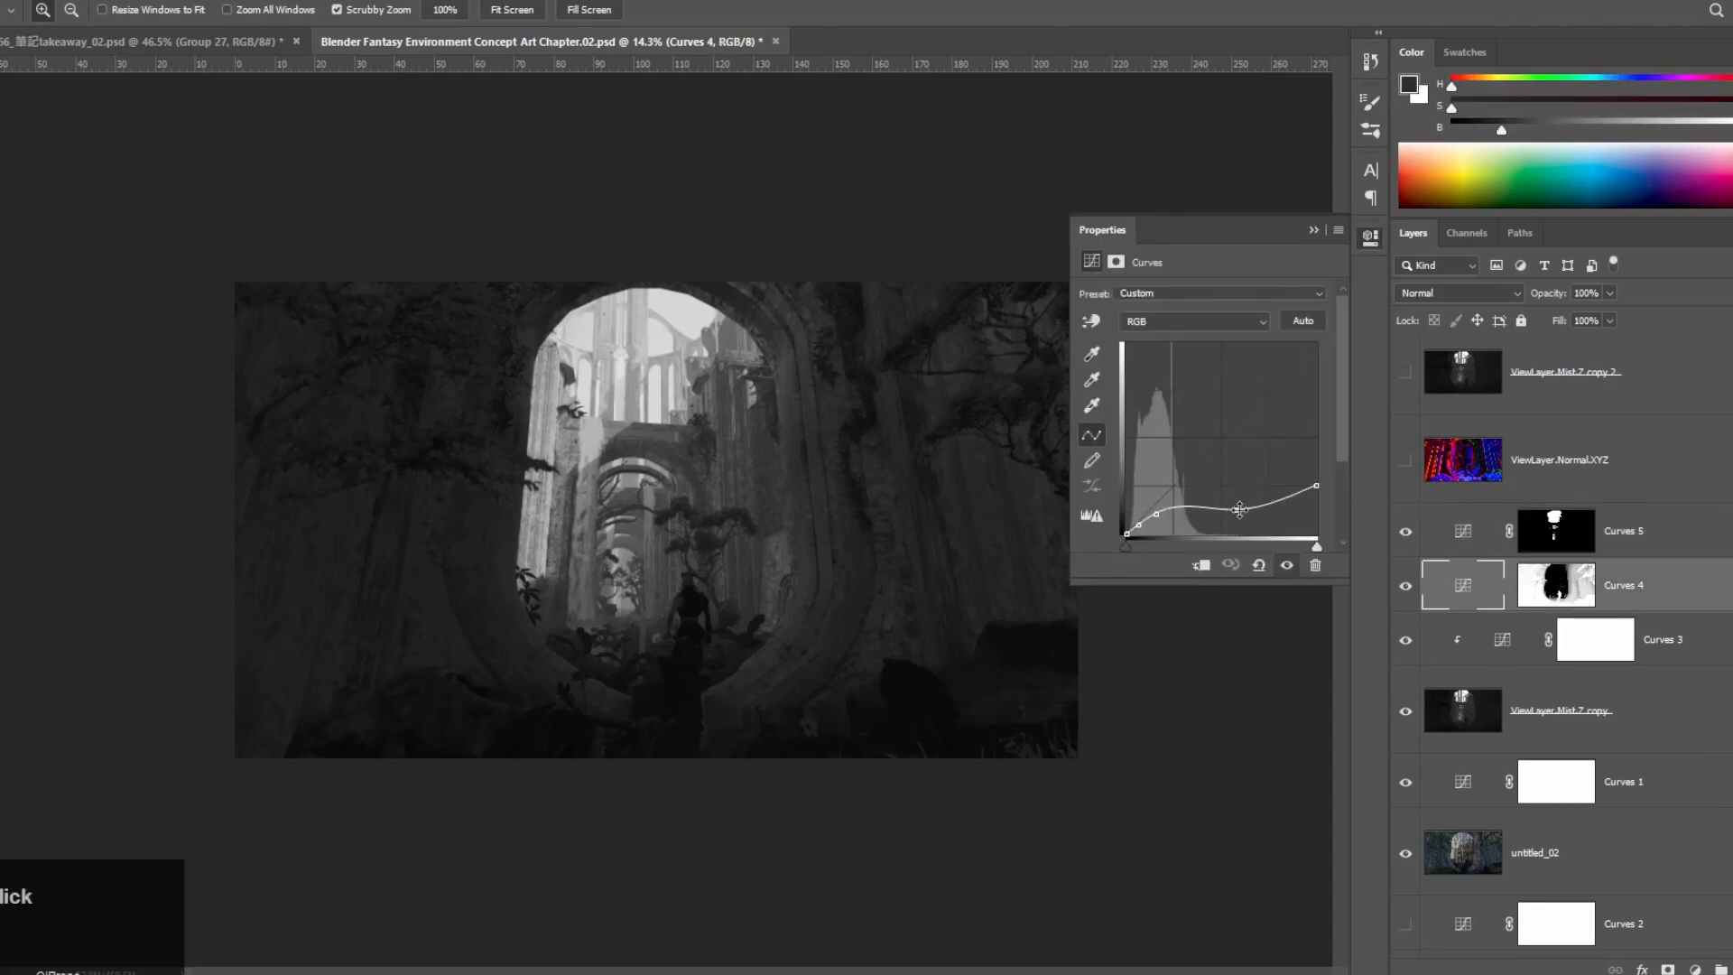
{"action": "left_click", "coordinate": [1695, 967]}
{"action": "left_click", "coordinate": [1675, 708]}
{"action": "left_click_drag", "start_coordinate": [1576, 651], "coordinate": [1556, 587]}
{"action": "key", "text": "Return"}
Step: Shape the Curves 6 curve with low shadow points to darken the foreground around the archway
{"action": "left_click", "coordinate": [1482, 586]}
{"action": "left_click_drag", "start_coordinate": [1140, 520], "coordinate": [1166, 508]}
{"action": "left_click_drag", "start_coordinate": [1141, 523], "coordinate": [1141, 518]}
{"action": "left_click", "coordinate": [1314, 230]}
Step: Hide the Hue/Saturation 1 layer to view the scene in color
{"action": "scroll", "coordinate": [1415, 622], "scroll_direction": "up", "scroll_amount": 6}
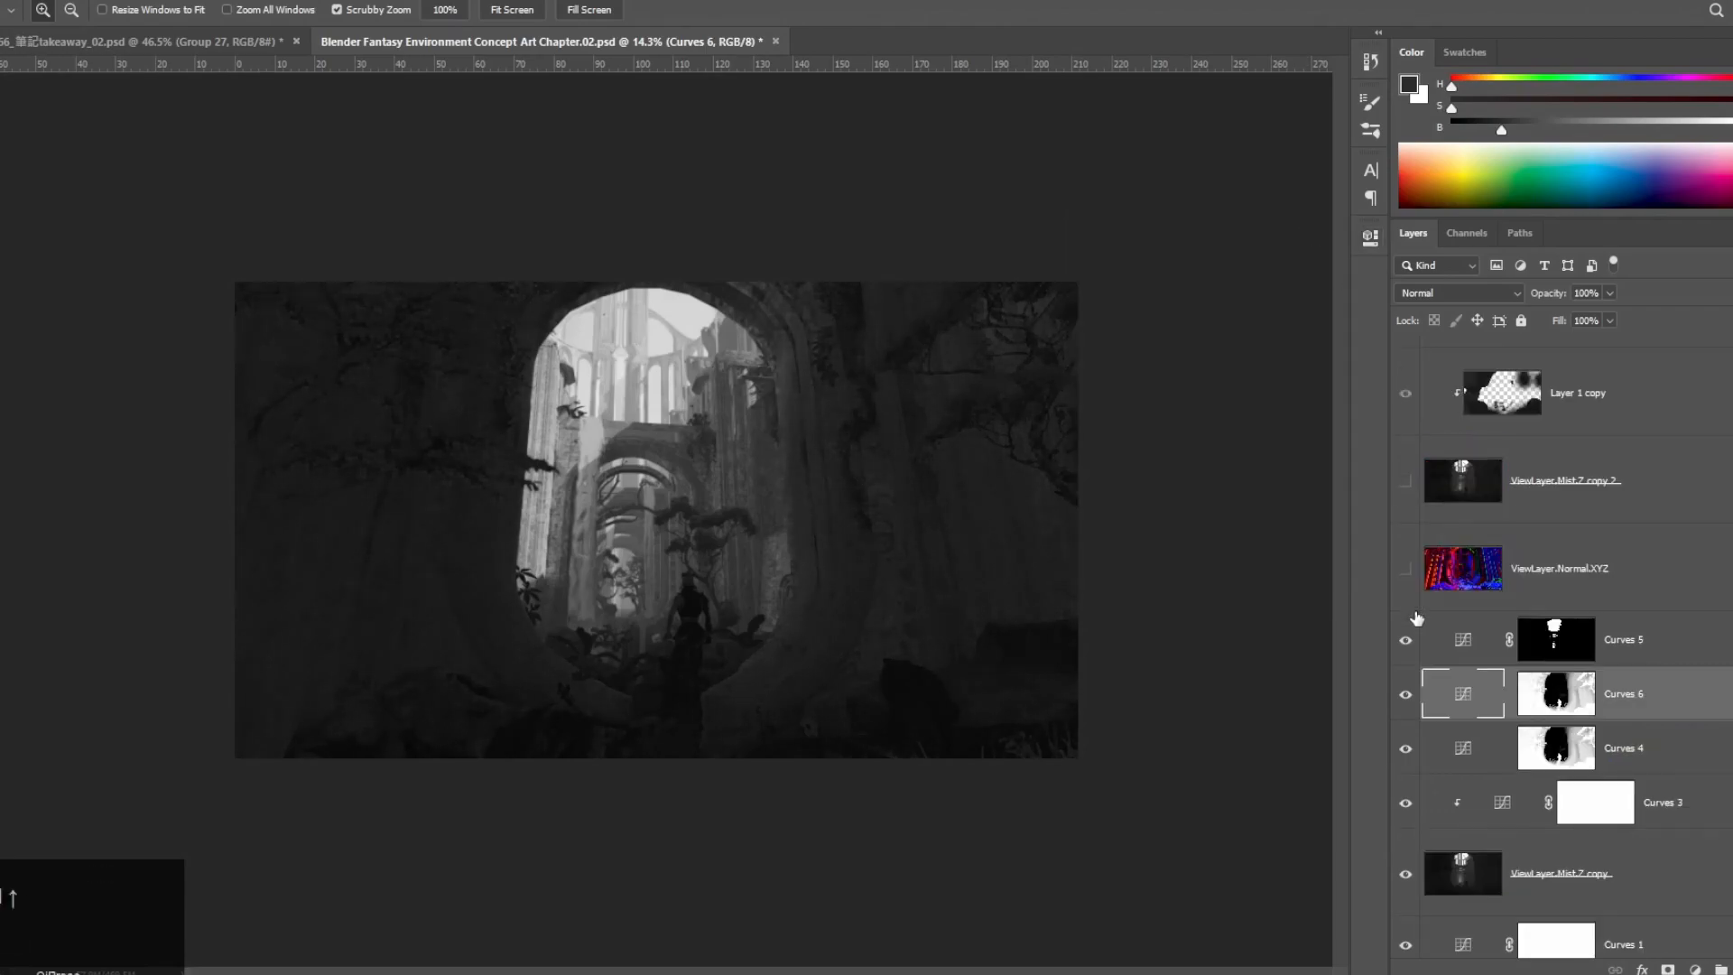
{"action": "left_click_drag", "start_coordinate": [949, 653], "coordinate": [816, 673]}
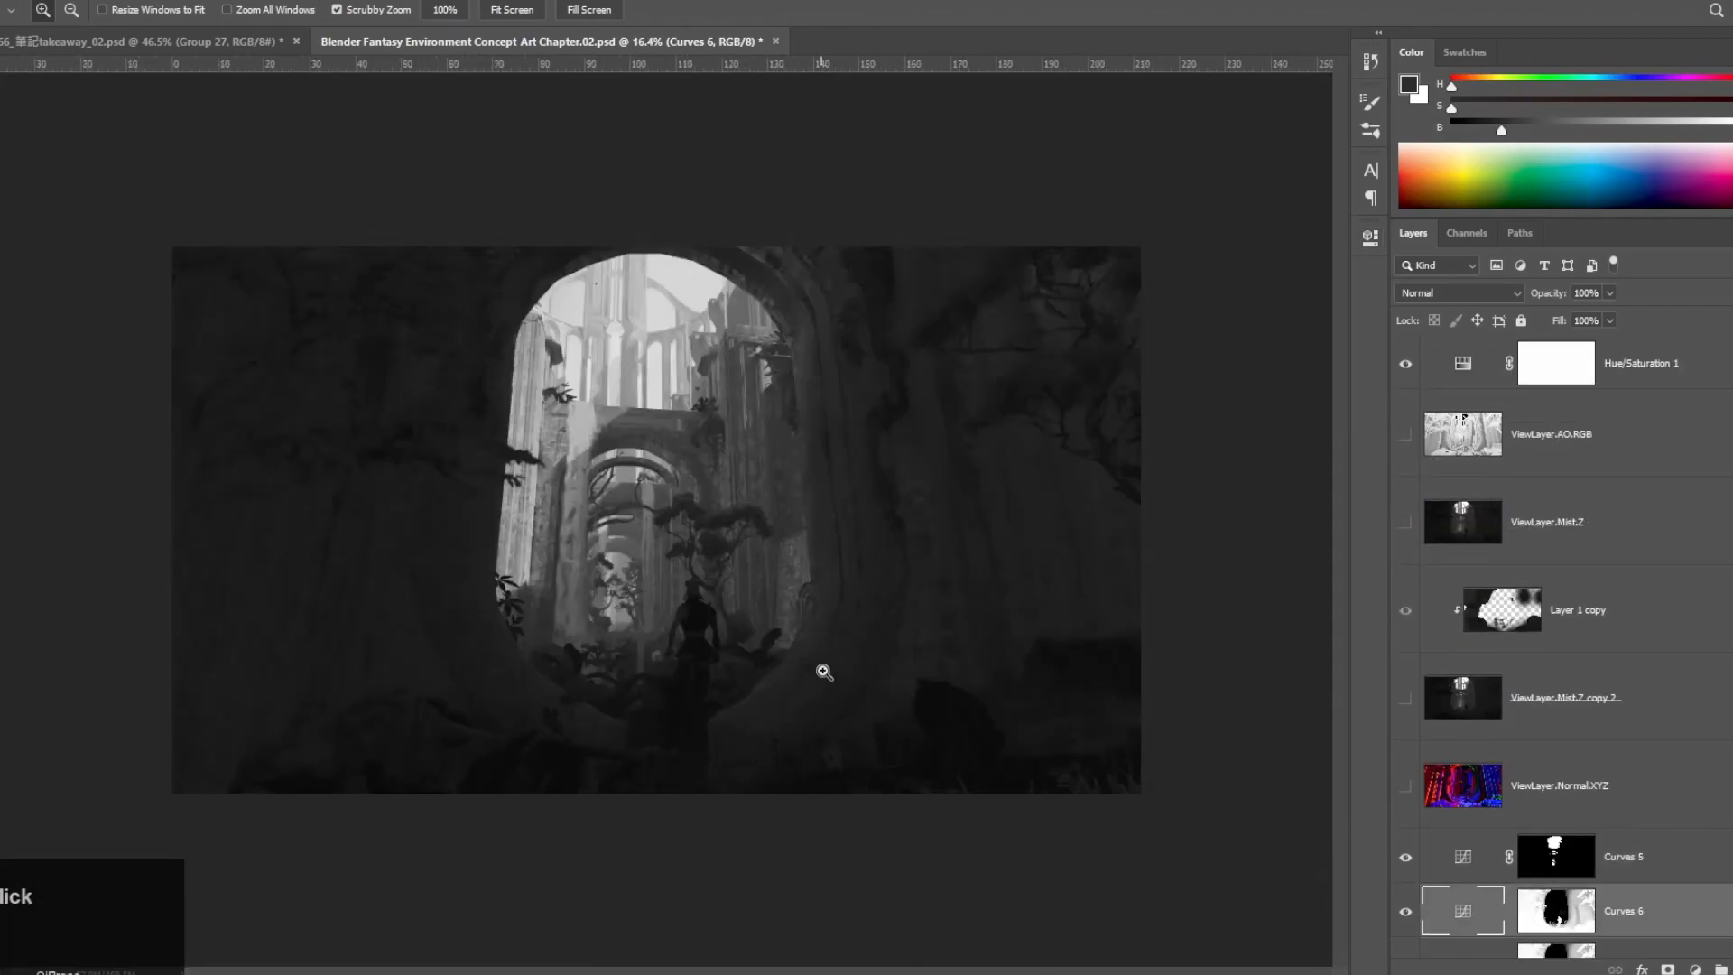
{"action": "left_click", "coordinate": [1406, 363]}
{"action": "scroll", "coordinate": [1539, 632], "scroll_direction": "down", "scroll_amount": 3}
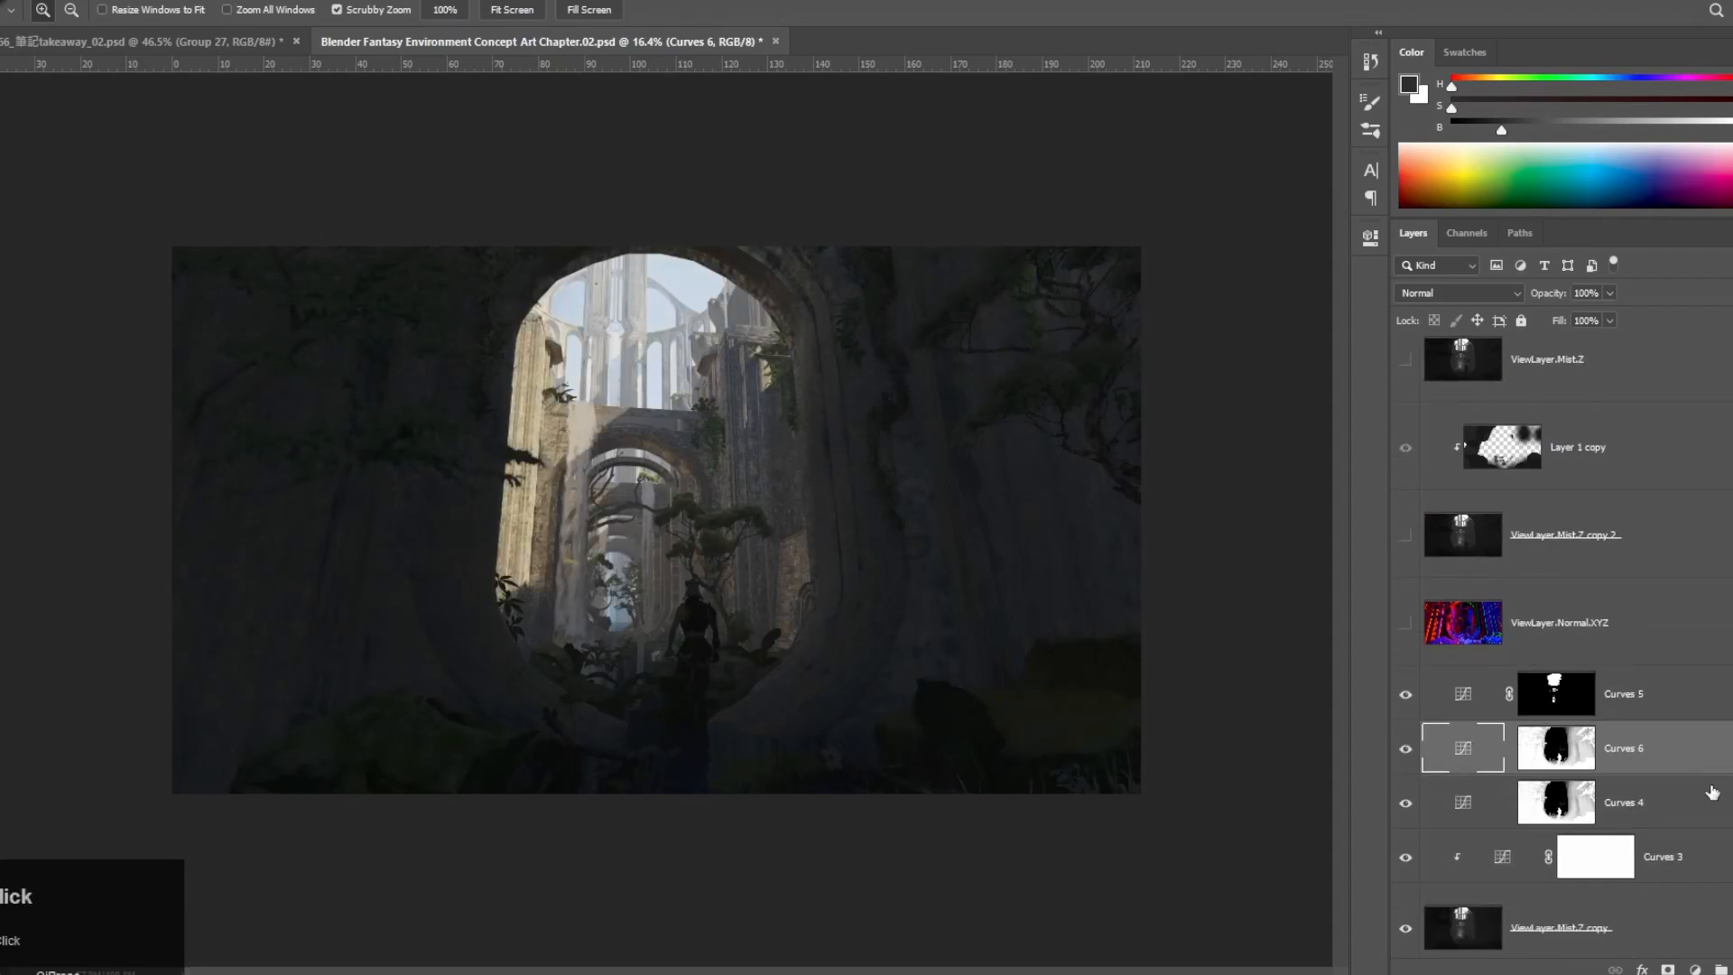
Step: Select Curves 6 and Curves 4 together and try a different blend mode on both
{"action": "left_click", "coordinate": [1712, 794], "text": "shift"}
{"action": "left_click", "coordinate": [1457, 293]}
{"action": "left_click", "coordinate": [1432, 766]}
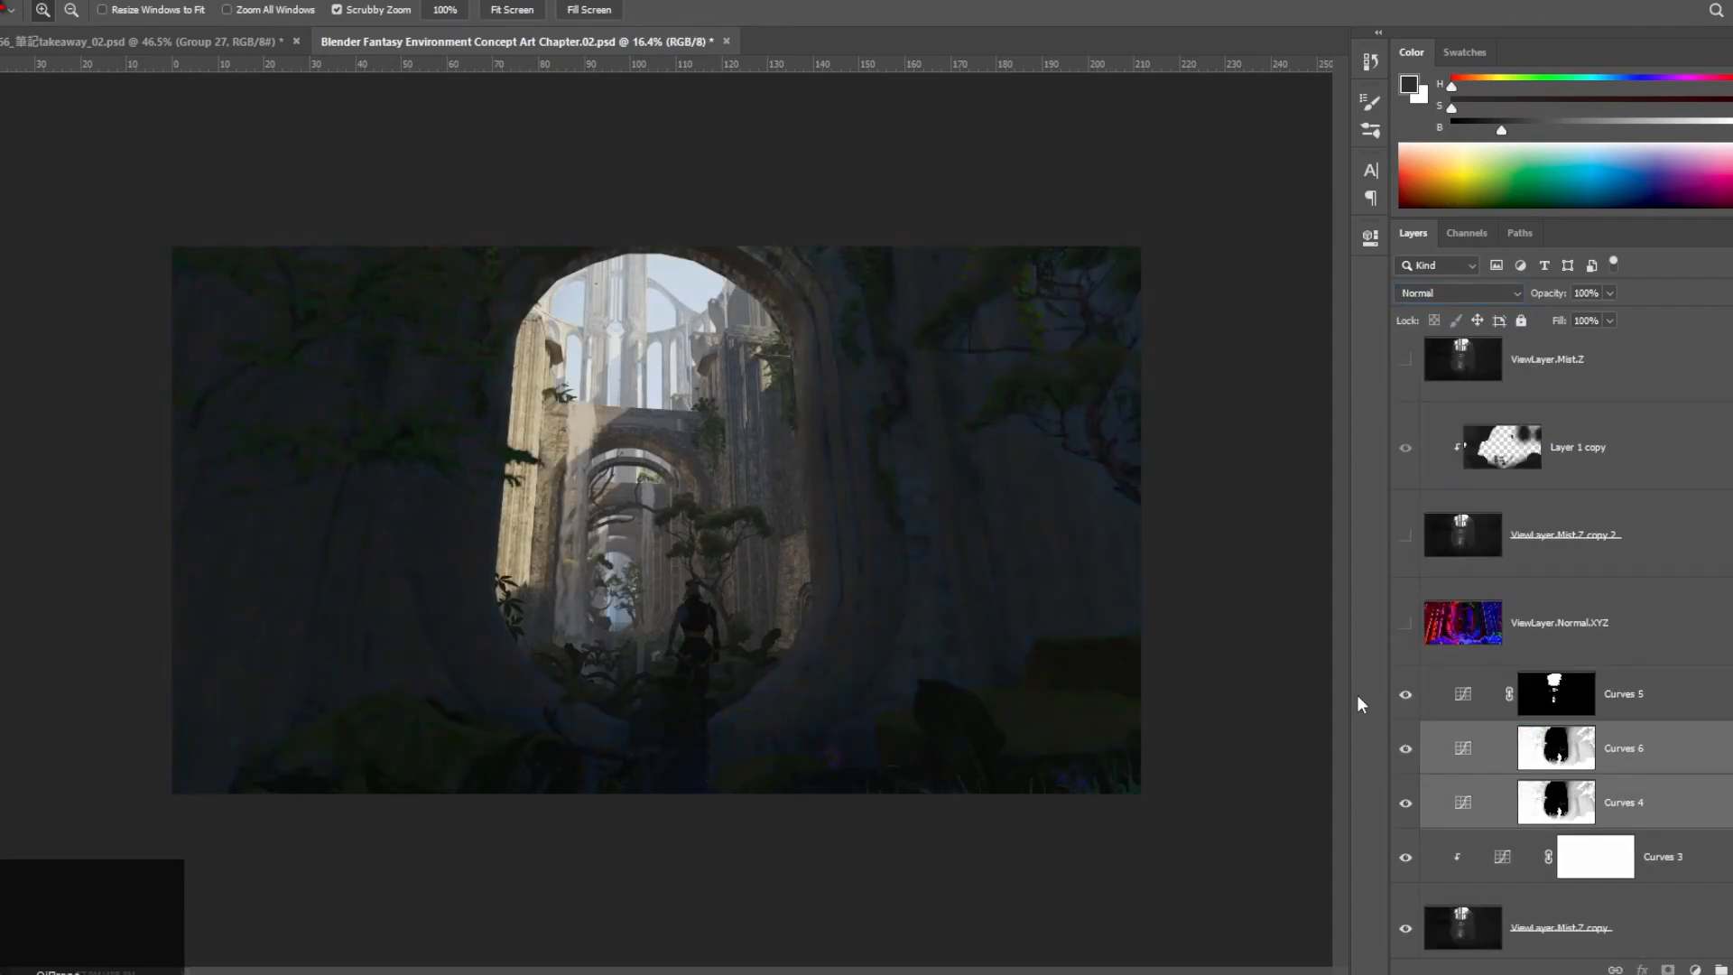
{"action": "left_click", "coordinate": [1032, 626]}
{"action": "left_click", "coordinate": [1048, 549], "text": "alt"}
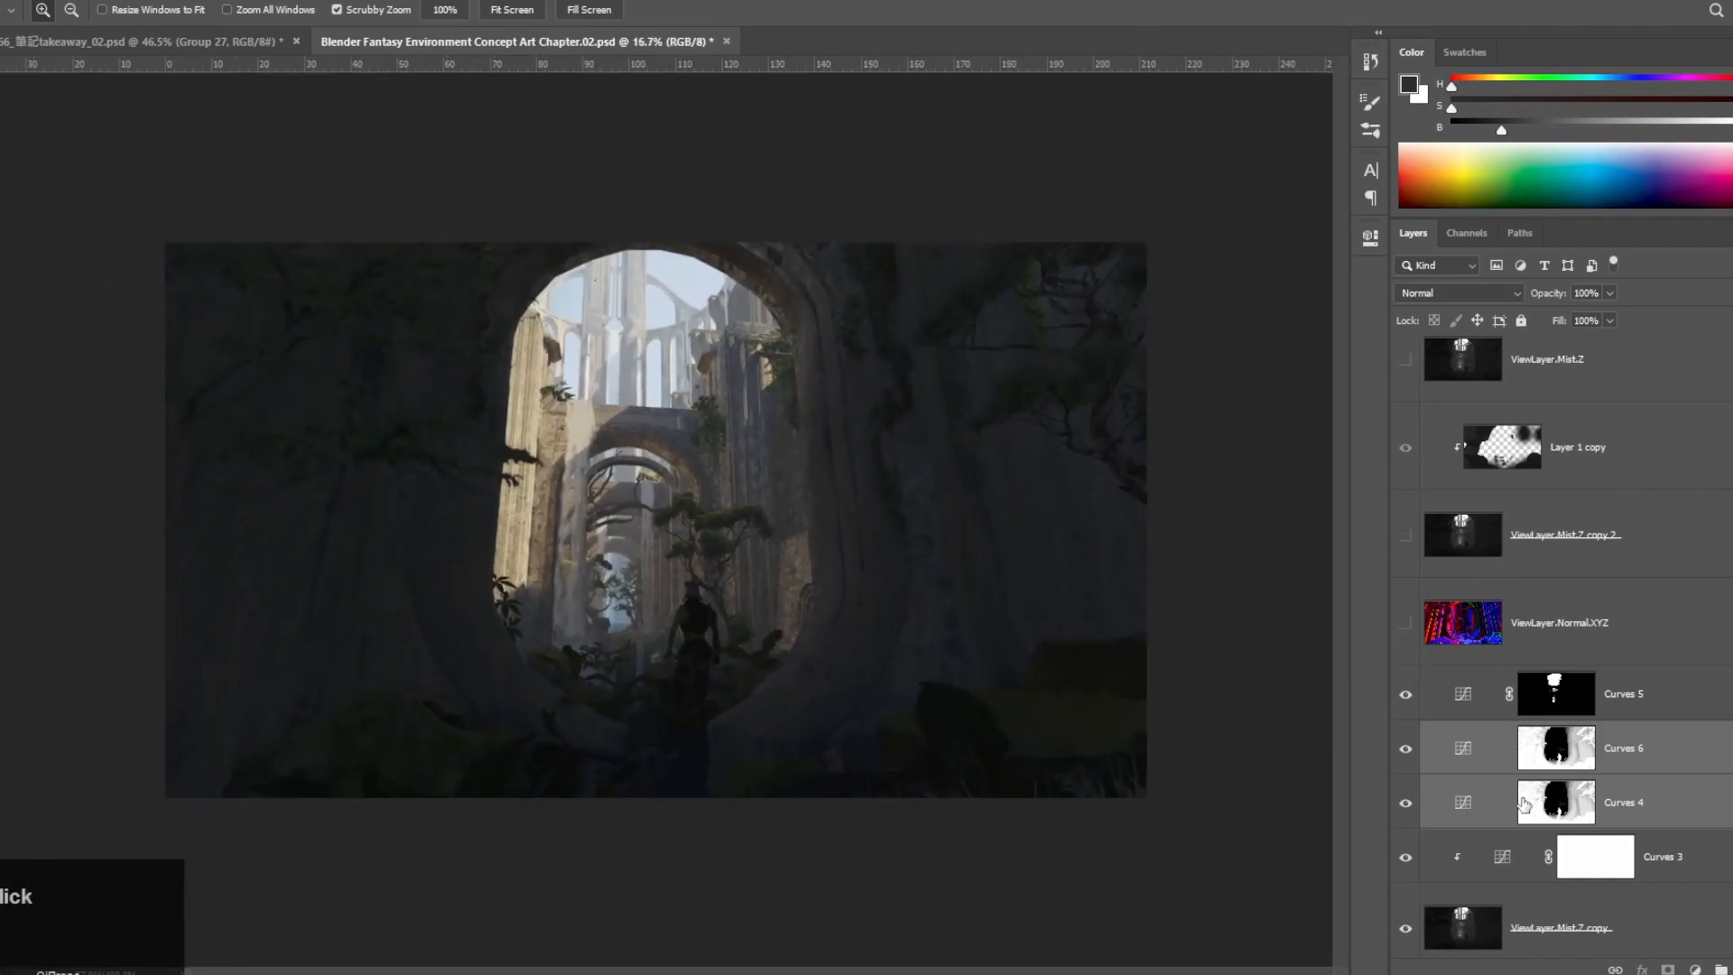
Step: Place a copy of the ViewLayer.AO.RGB pass directly below ViewLayer.Mist.Z copy and set its blend mode to Multiply
{"action": "left_click", "coordinate": [1523, 757]}
{"action": "left_click", "coordinate": [1407, 751]}
{"action": "left_click", "coordinate": [1406, 751]}
{"action": "scroll", "coordinate": [1454, 743], "scroll_direction": "up", "scroll_amount": 2}
{"action": "double_click", "coordinate": [1471, 846]}
{"action": "scroll", "coordinate": [1409, 440], "scroll_direction": "up", "scroll_amount": 1}
{"action": "left_click_drag", "start_coordinate": [1560, 447], "coordinate": [1534, 685]}
{"action": "left_click", "coordinate": [1405, 718]}
{"action": "left_click", "coordinate": [1448, 294]}
{"action": "left_click", "coordinate": [1415, 368]}
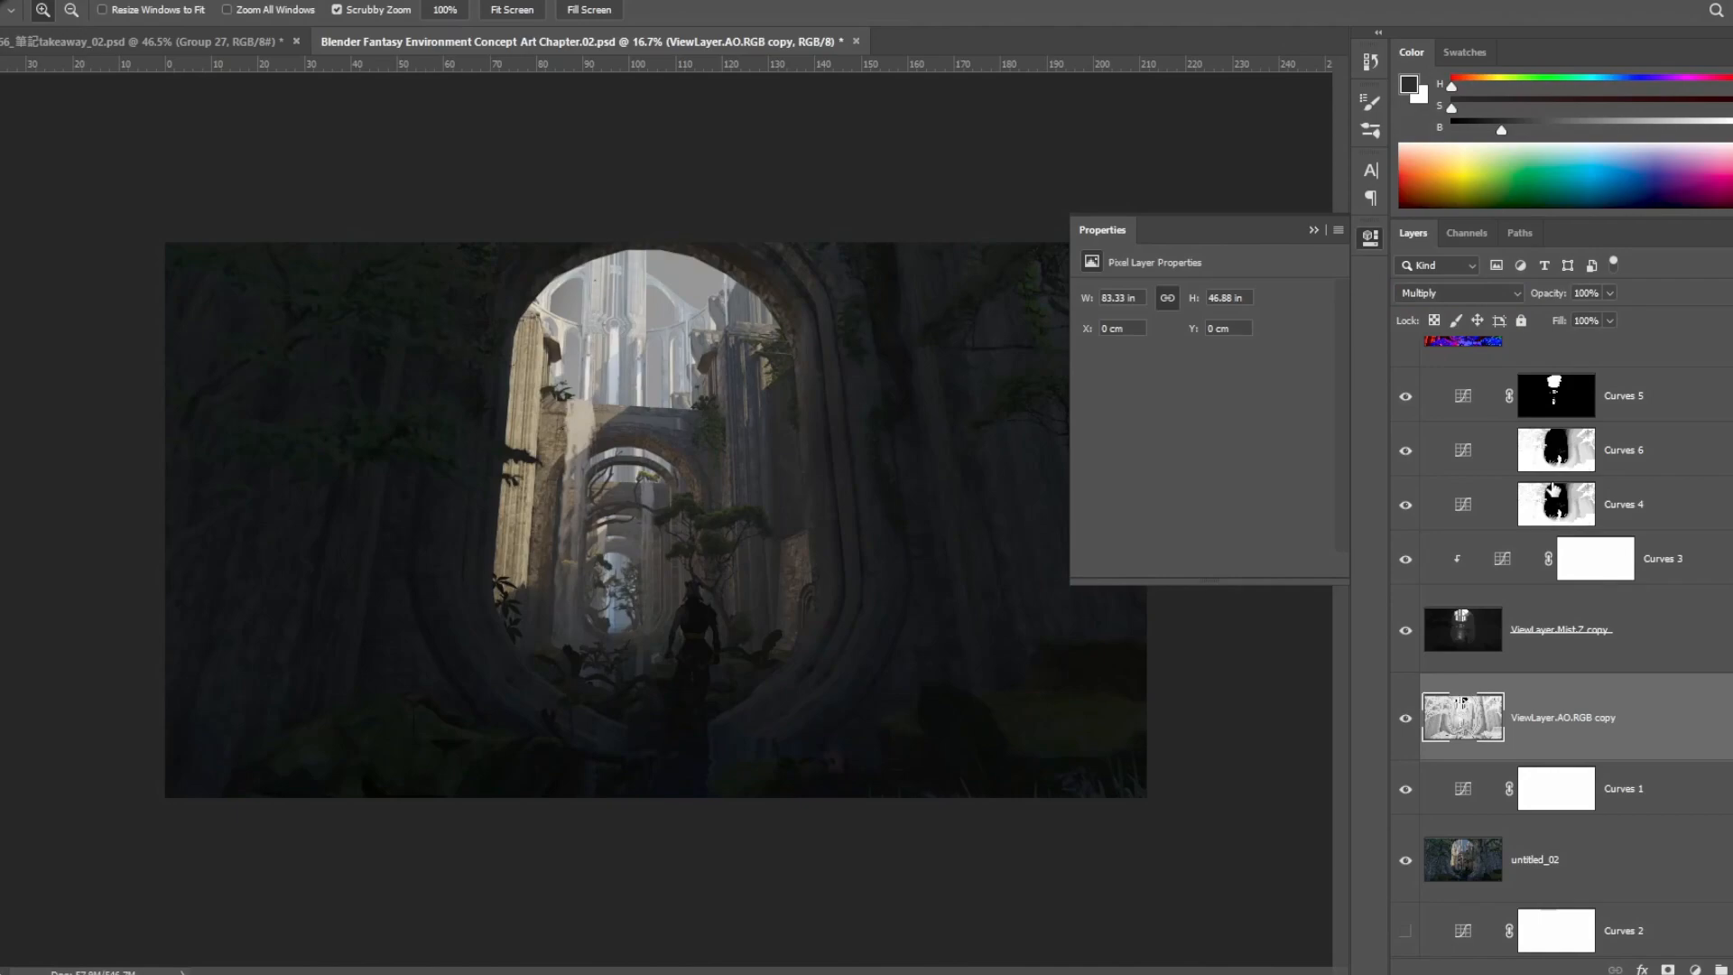
Step: Copy the Curves 4 mask onto the ViewLayer.AO.RGB copy layer
{"action": "left_click_drag", "start_coordinate": [1552, 490], "coordinate": [1564, 718]}
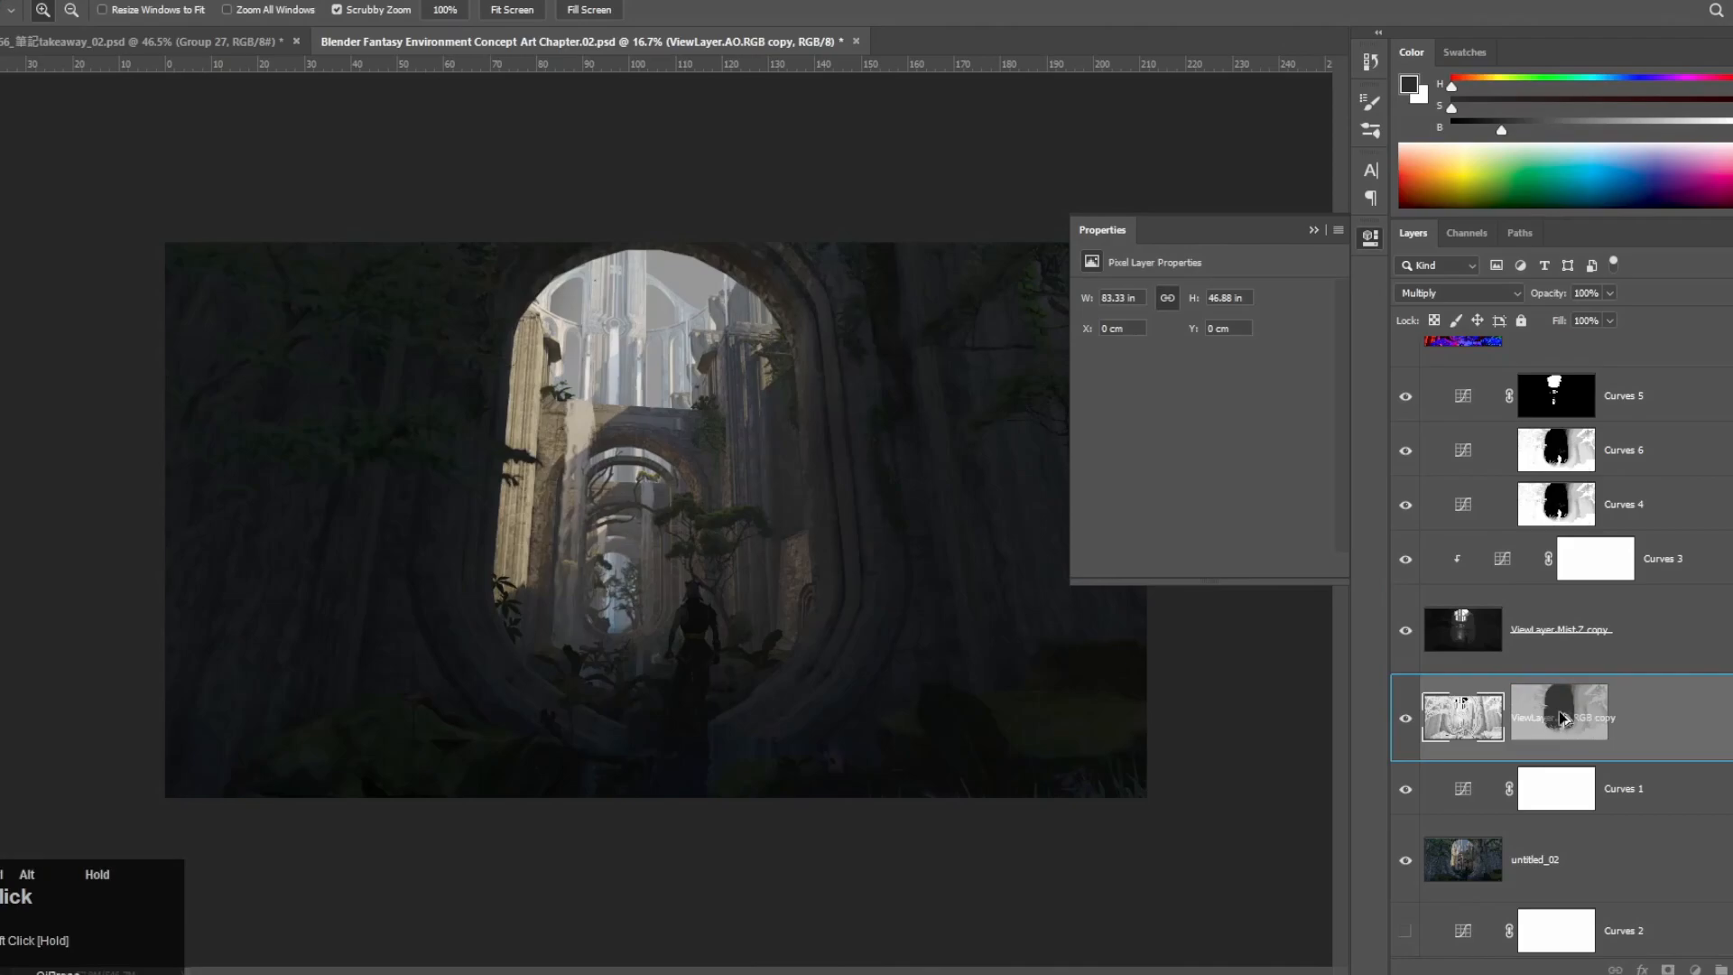
{"action": "left_click_drag", "start_coordinate": [1564, 718], "coordinate": [1564, 718]}
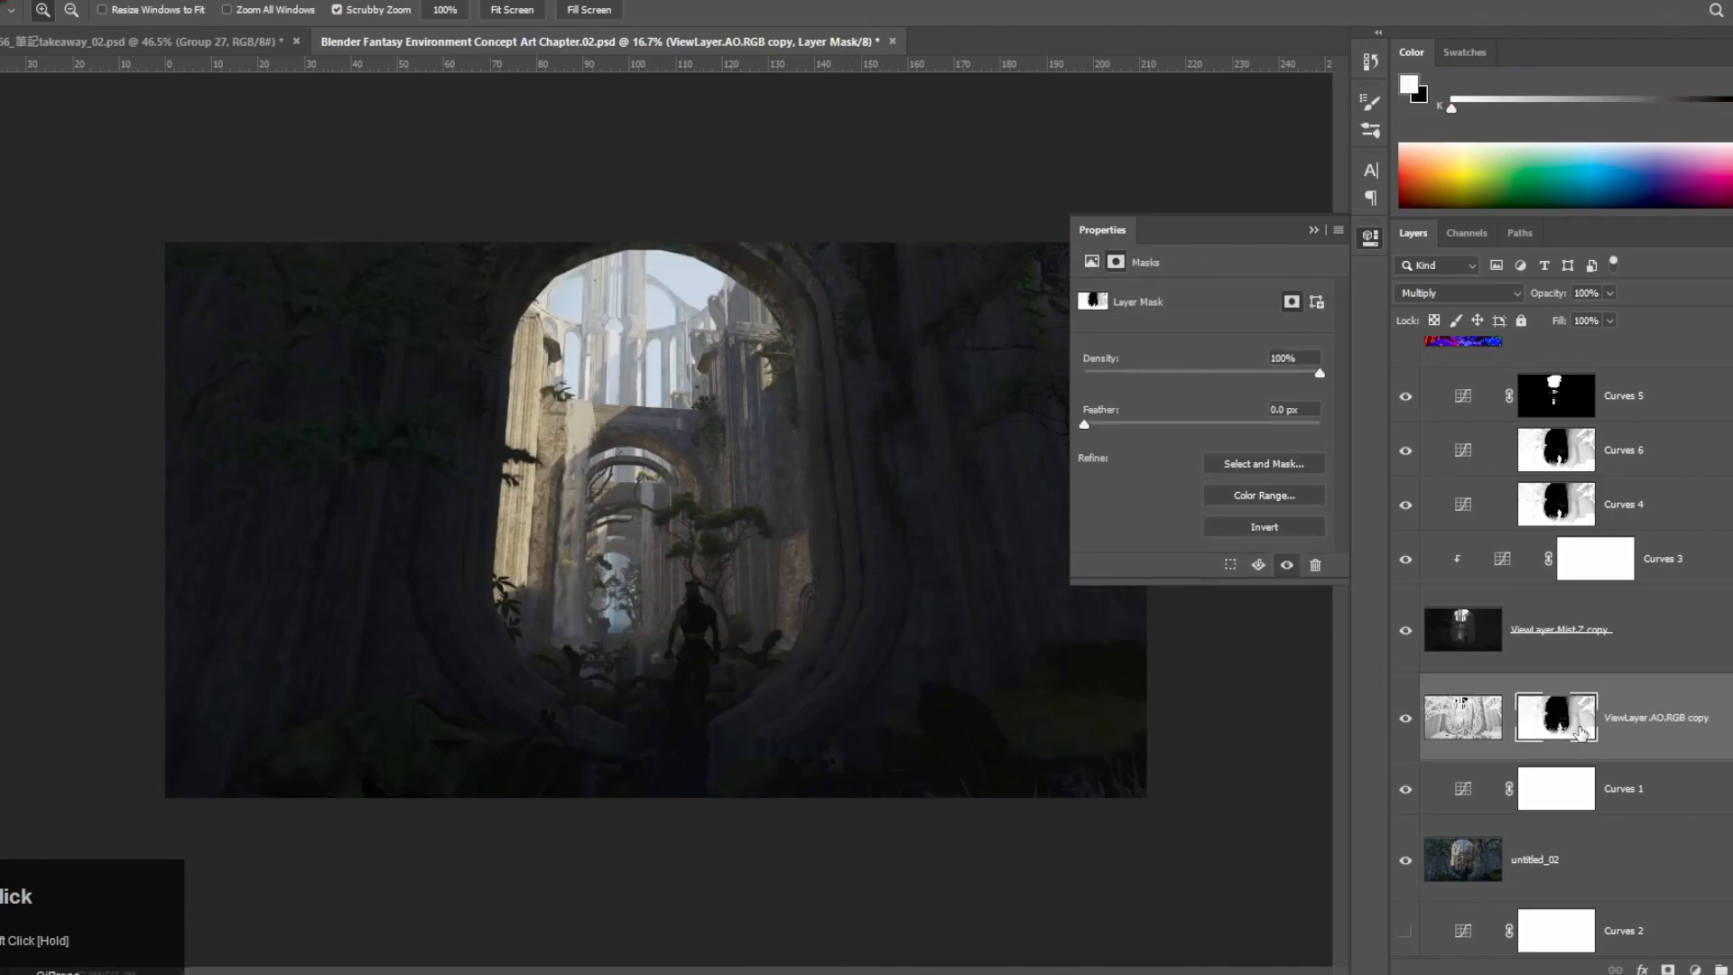
{"action": "left_click", "coordinate": [1403, 722]}
Step: Add two Curves adjustment layers above ViewLayer.AO.RGB copy and clip the lower one to it
{"action": "left_click_drag", "start_coordinate": [979, 523], "coordinate": [1163, 547]}
{"action": "left_click", "coordinate": [1695, 968]}
{"action": "left_click", "coordinate": [1697, 719]}
{"action": "right_click", "coordinate": [1674, 770]}
{"action": "left_click", "coordinate": [1688, 560]}
{"action": "left_click", "coordinate": [1695, 968]}
{"action": "left_click", "coordinate": [1684, 728]}
{"action": "right_click", "coordinate": [1690, 756]}
{"action": "left_click", "coordinate": [1552, 527]}
Step: Shape the clipped Curves 8 into a steep S-curve with a raised black point, and compare the image without ViewLayer.AO.RGB copy
{"action": "left_click_drag", "start_coordinate": [1258, 411], "coordinate": [1267, 387]}
{"action": "left_click_drag", "start_coordinate": [1222, 449], "coordinate": [1226, 463]}
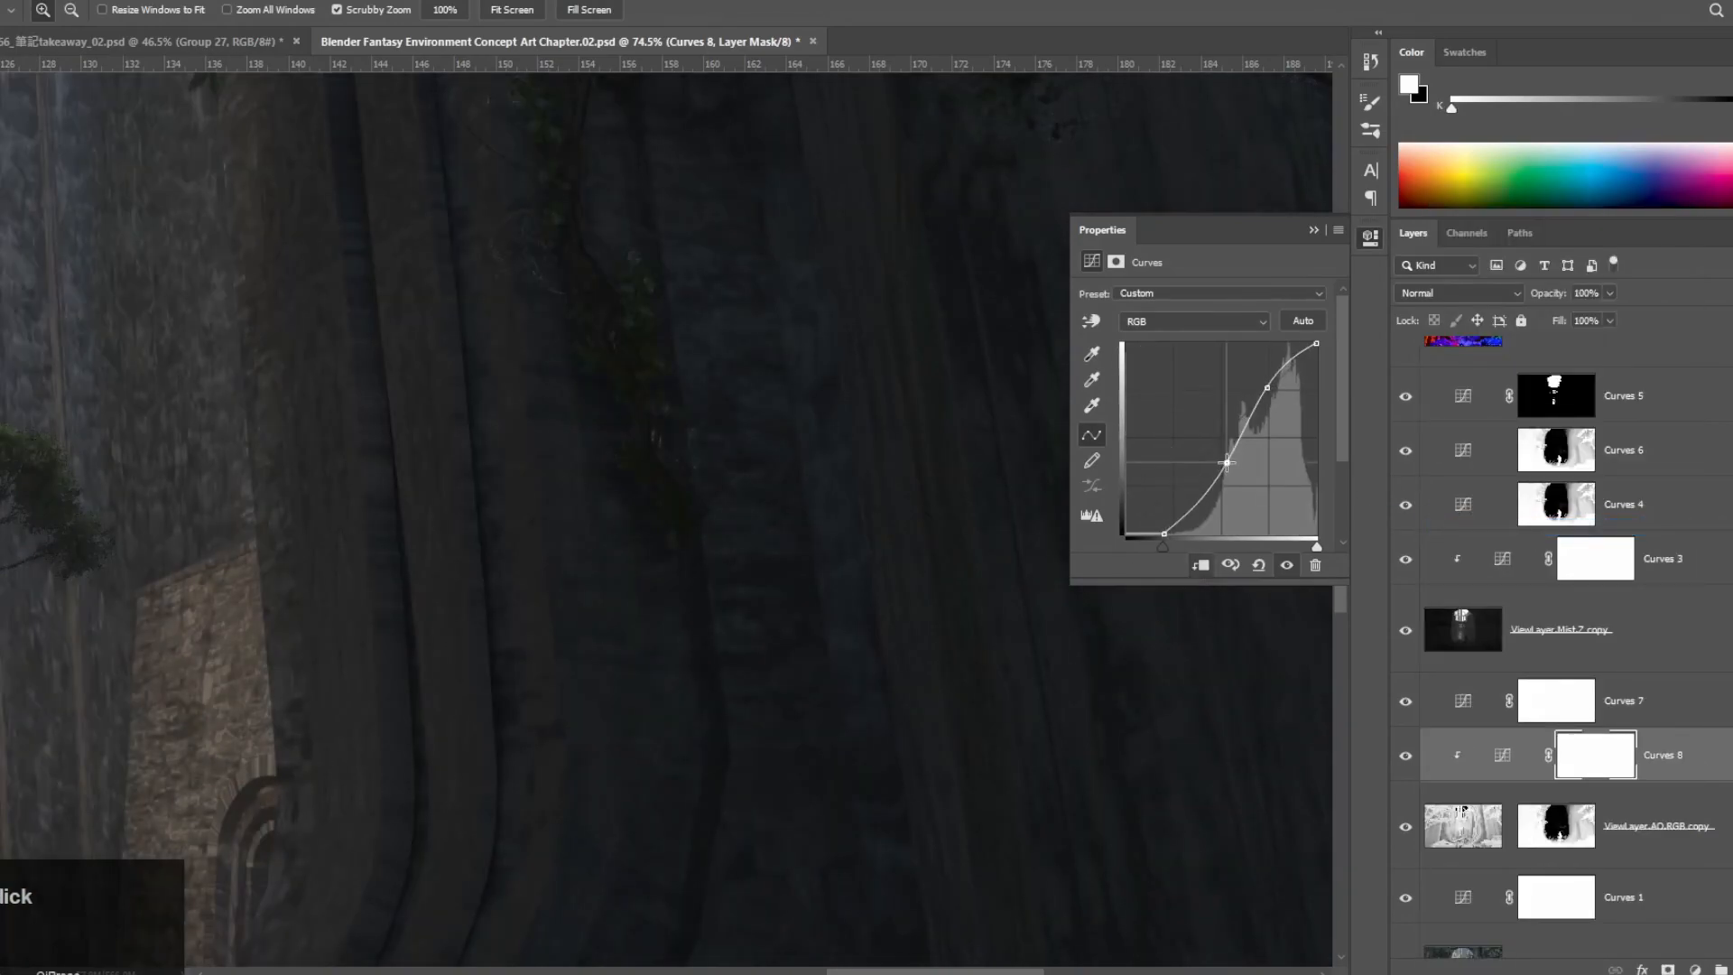
{"action": "left_click", "coordinate": [1315, 231]}
{"action": "left_click_drag", "start_coordinate": [1078, 442], "coordinate": [905, 433]}
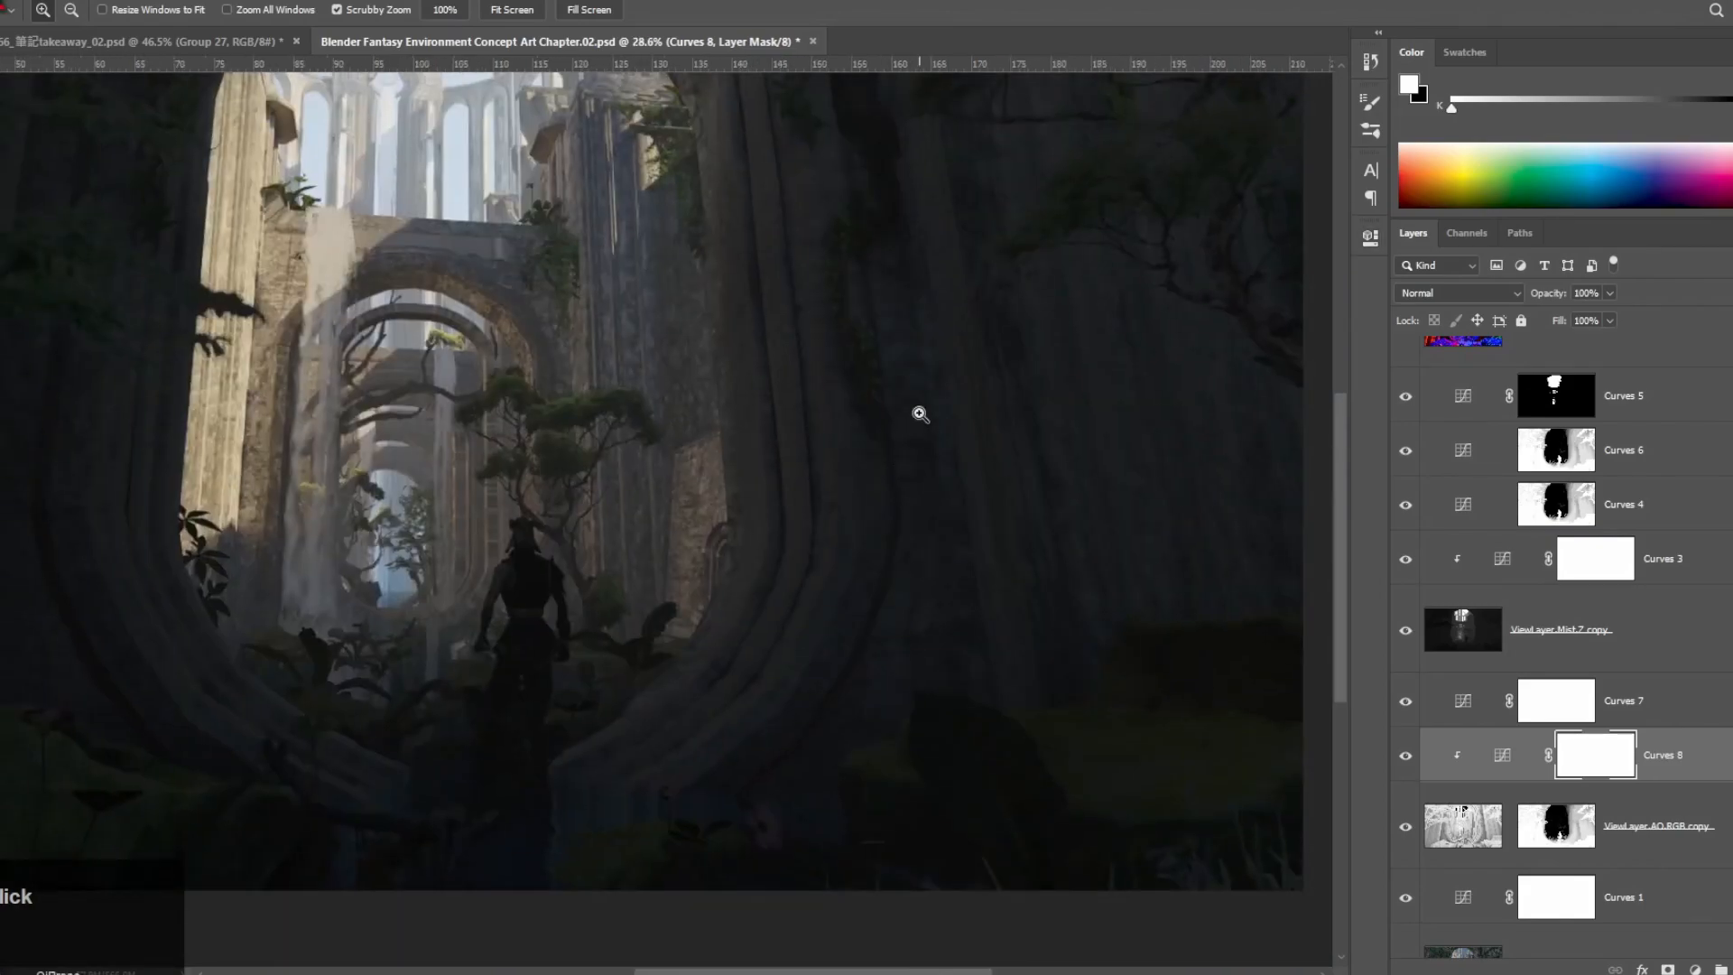
{"action": "left_click_drag", "start_coordinate": [799, 794], "coordinate": [947, 795]}
{"action": "left_click", "coordinate": [1405, 828]}
{"action": "left_click", "coordinate": [1405, 830]}
{"action": "left_click_drag", "start_coordinate": [880, 528], "coordinate": [1002, 528]}
{"action": "left_click_drag", "start_coordinate": [866, 578], "coordinate": [668, 609]}
{"action": "left_click", "coordinate": [801, 603]}
Step: Paint the upper part of the Curves 4 mask black with a 3755 px soft brush to lighten the foliage and upper walls
{"action": "scroll", "coordinate": [1435, 569], "scroll_direction": "up", "scroll_amount": 1}
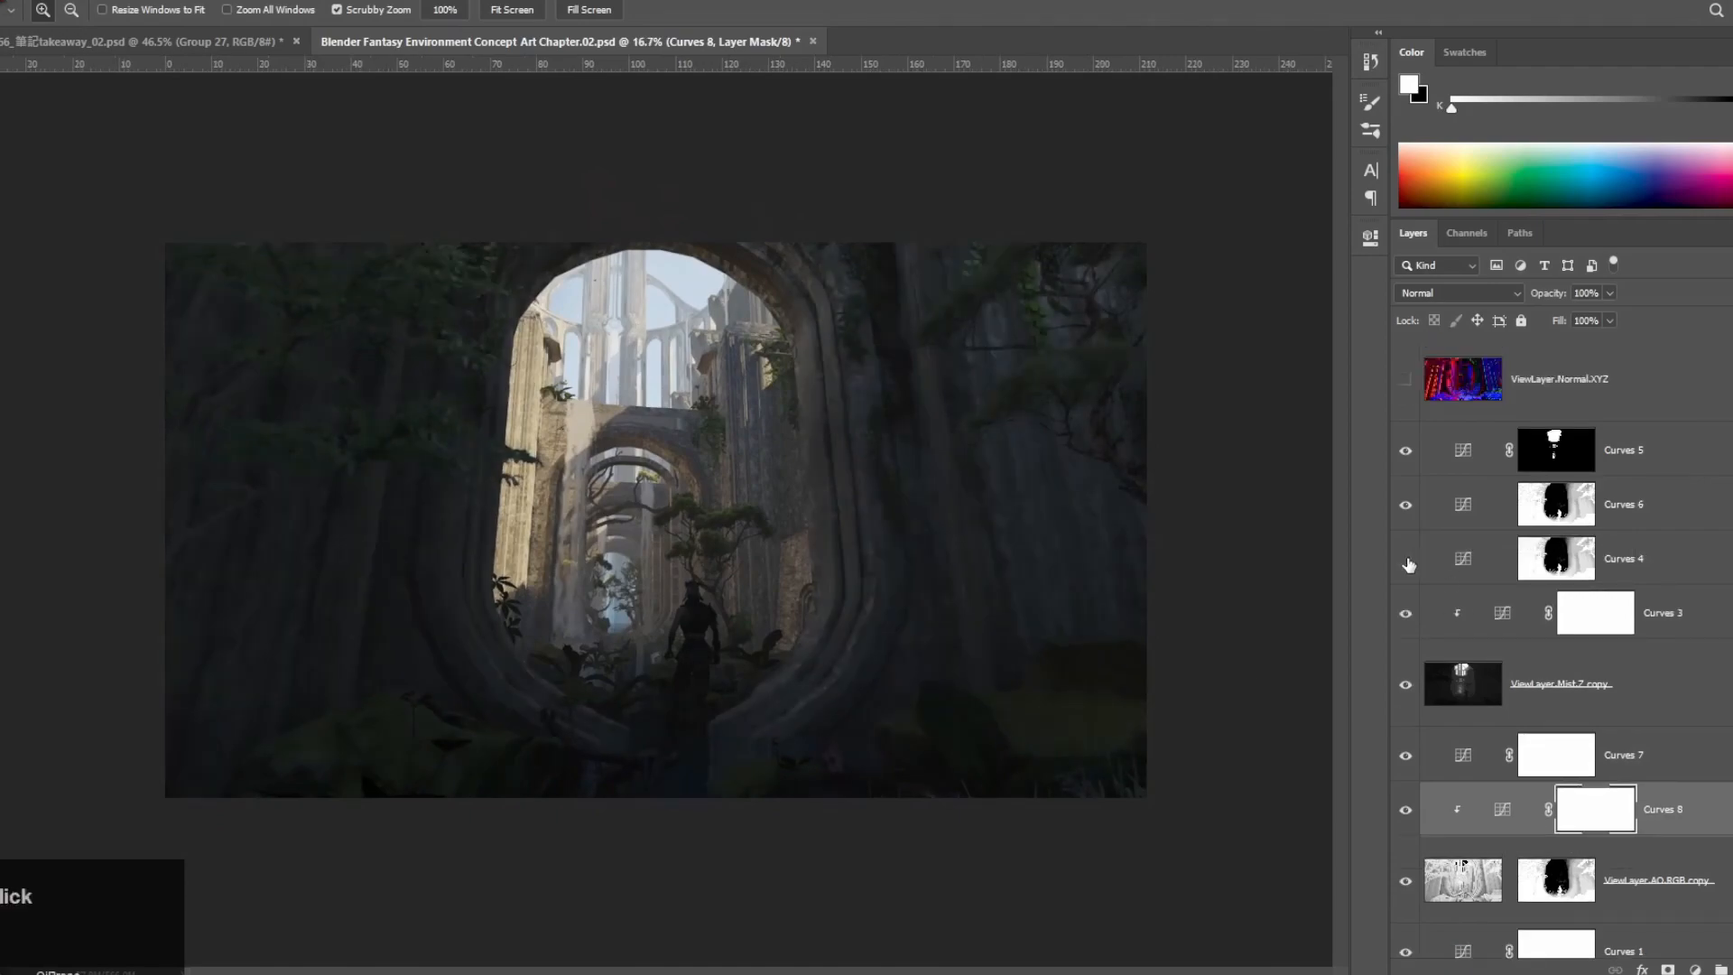
{"action": "left_click", "coordinate": [1408, 562]}
{"action": "left_click", "coordinate": [1408, 561]}
{"action": "left_click", "coordinate": [1406, 562]}
{"action": "left_click", "coordinate": [1406, 561]}
{"action": "left_click", "coordinate": [1427, 549]}
{"action": "left_click", "coordinate": [1406, 557]}
{"action": "right_click", "coordinate": [431, 472]}
{"action": "key", "text": "x"}
{"action": "mouse_move", "coordinate": [343, 271]}
{"action": "left_mouse_down"}
{"action": "mouse_move", "coordinate": [560, 230]}
{"action": "mouse_move", "coordinate": [474, 243]}
{"action": "left_mouse_up"}
Step: Compare the image without Curves 6, and paint black on its mask around the archway with a large soft brush
{"action": "left_click", "coordinate": [1406, 504]}
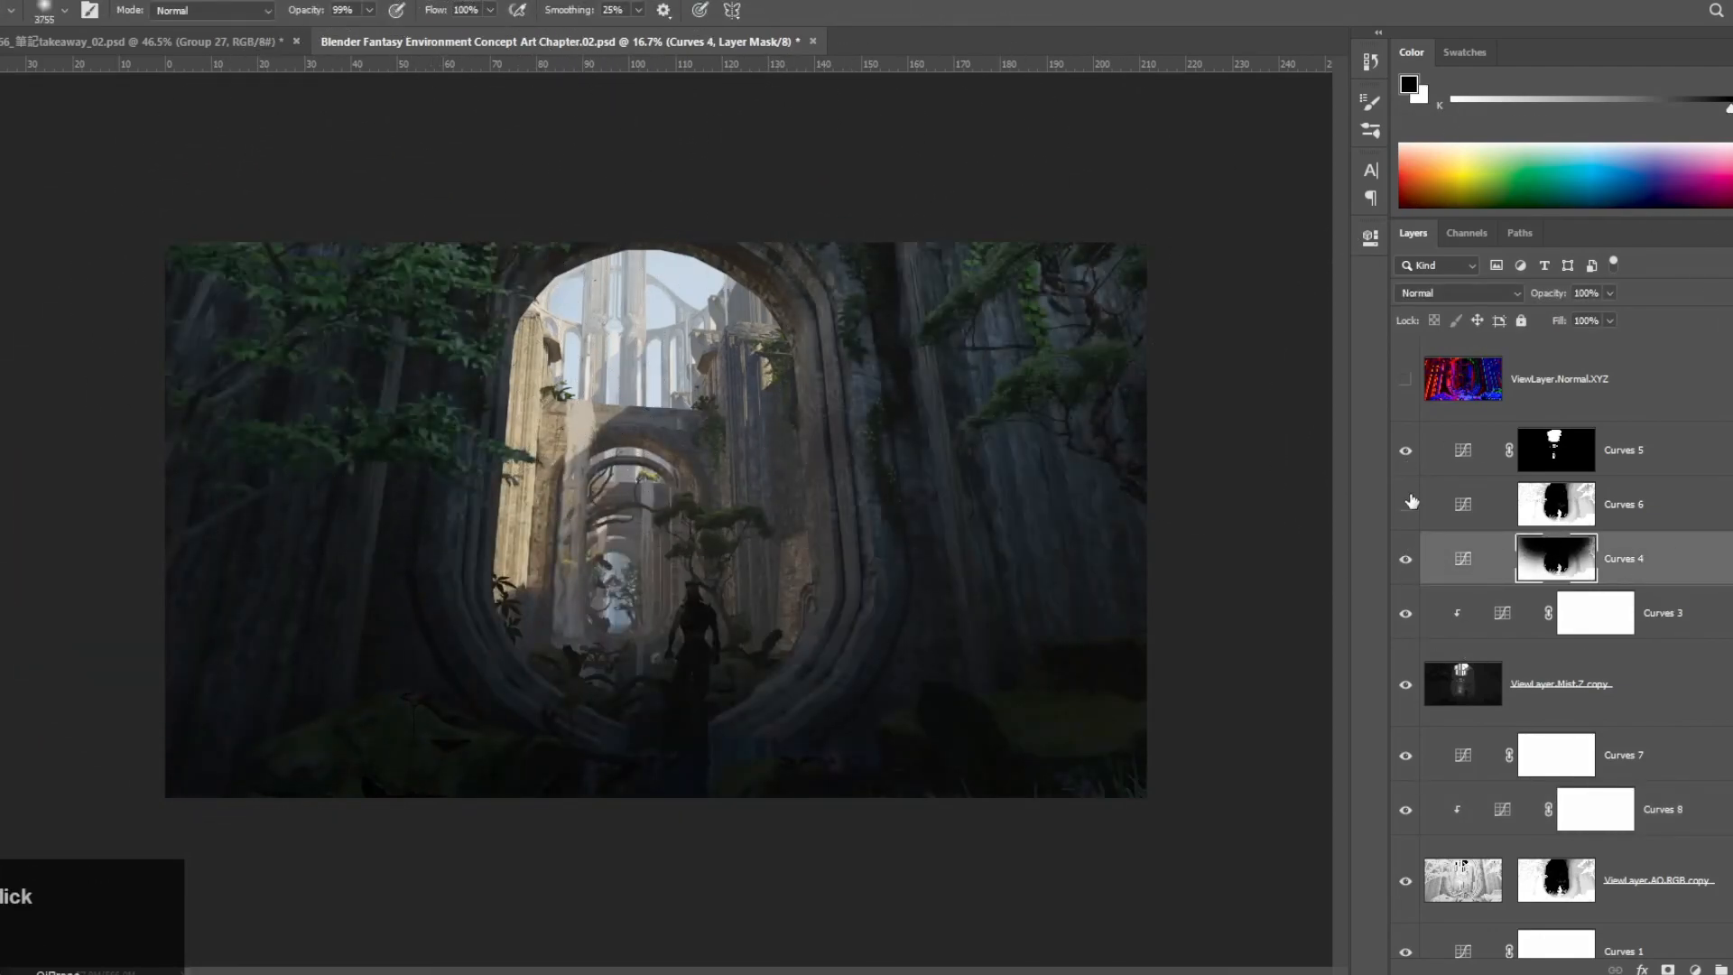
{"action": "left_click", "coordinate": [1411, 501]}
{"action": "left_click", "coordinate": [1411, 500]}
{"action": "left_click", "coordinate": [1405, 505]}
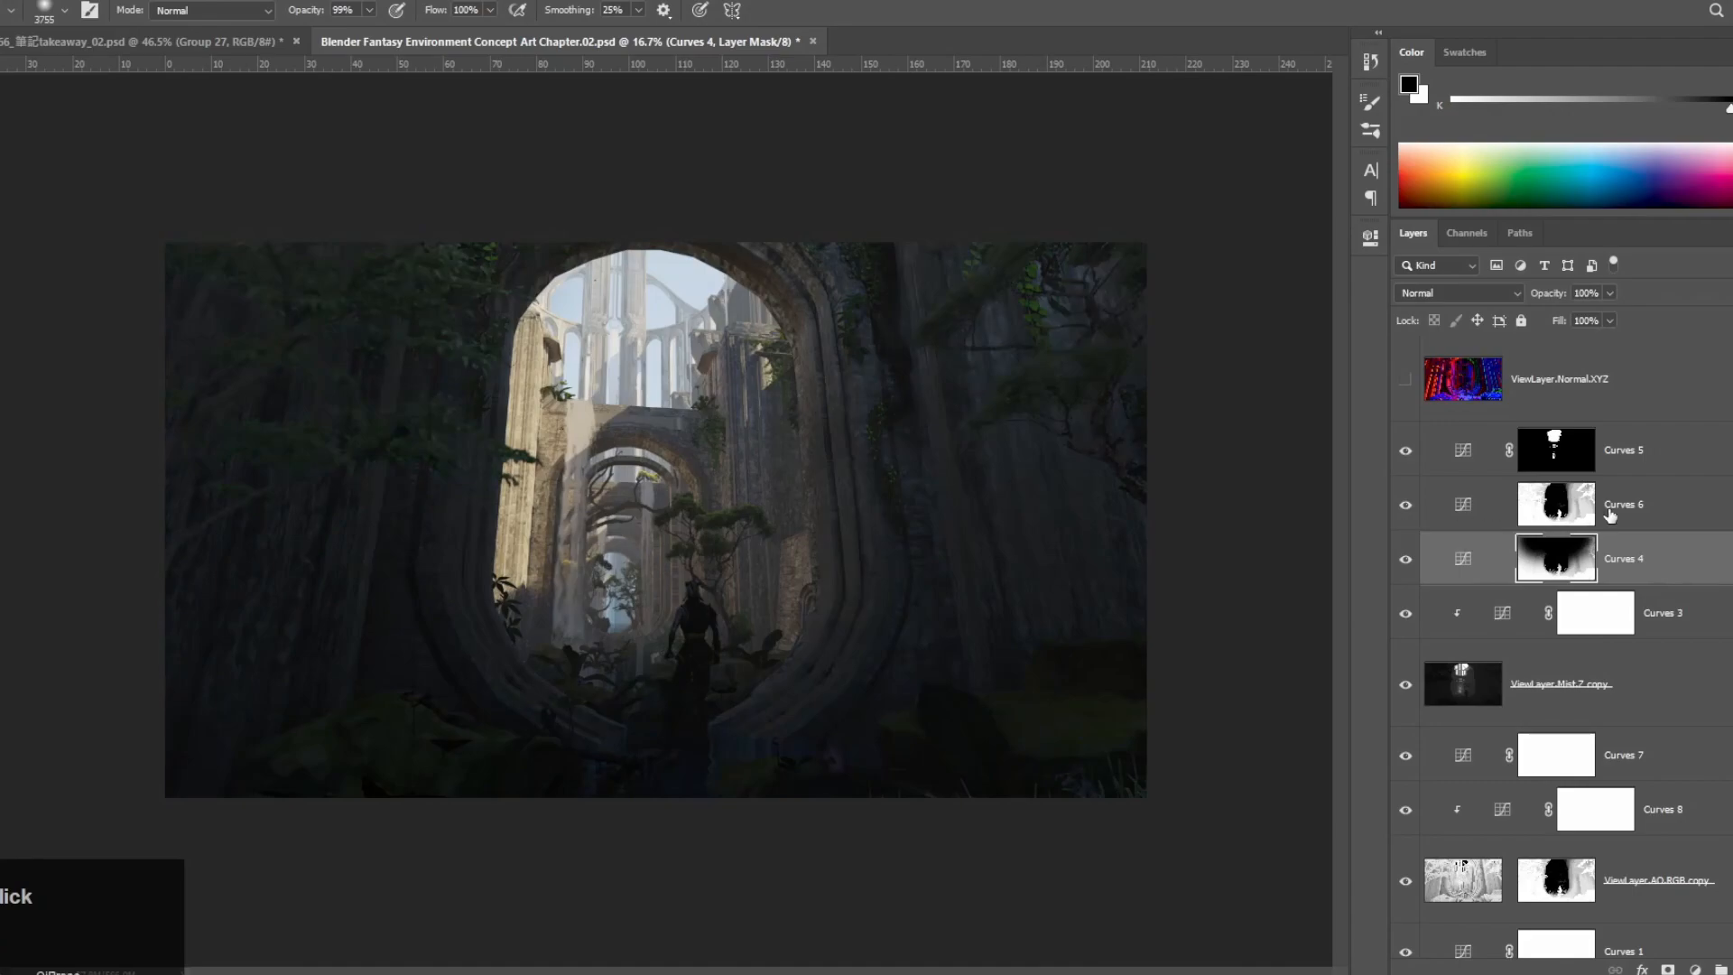
{"action": "left_click", "coordinate": [1555, 504]}
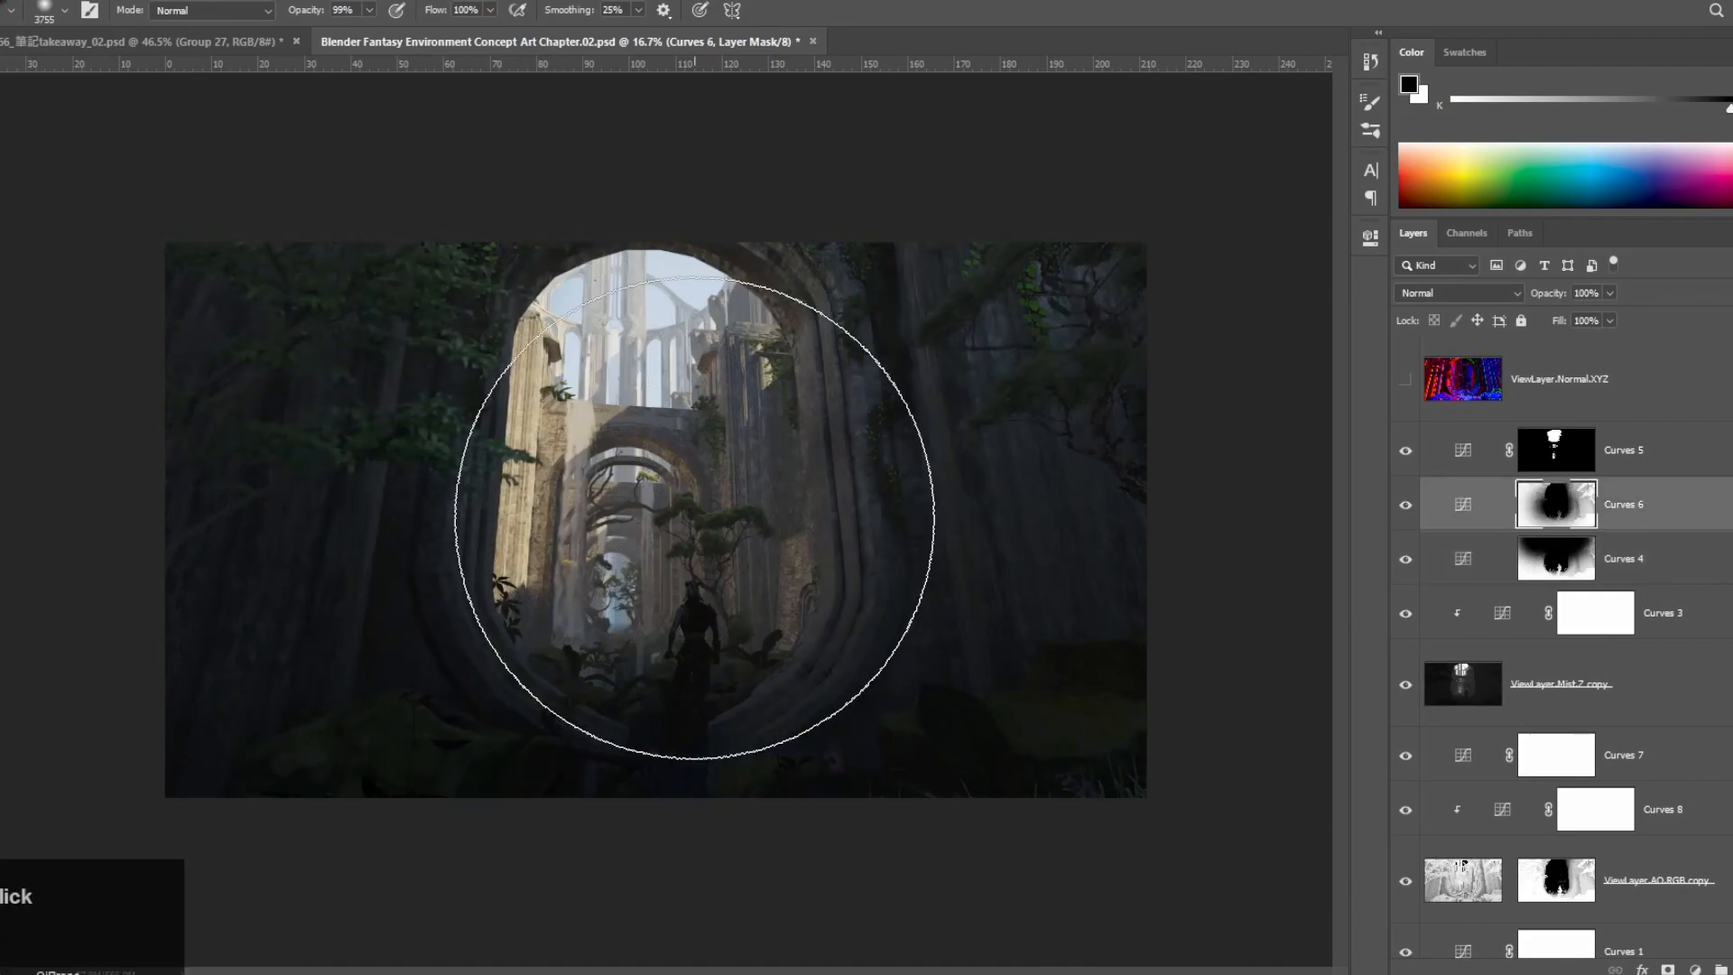
{"action": "mouse_move", "coordinate": [695, 518]}
{"action": "left_mouse_down"}
{"action": "mouse_move", "coordinate": [763, 565]}
{"action": "mouse_move", "coordinate": [704, 572]}
{"action": "left_mouse_up"}
{"action": "right_click", "coordinate": [773, 592], "text": "alt"}
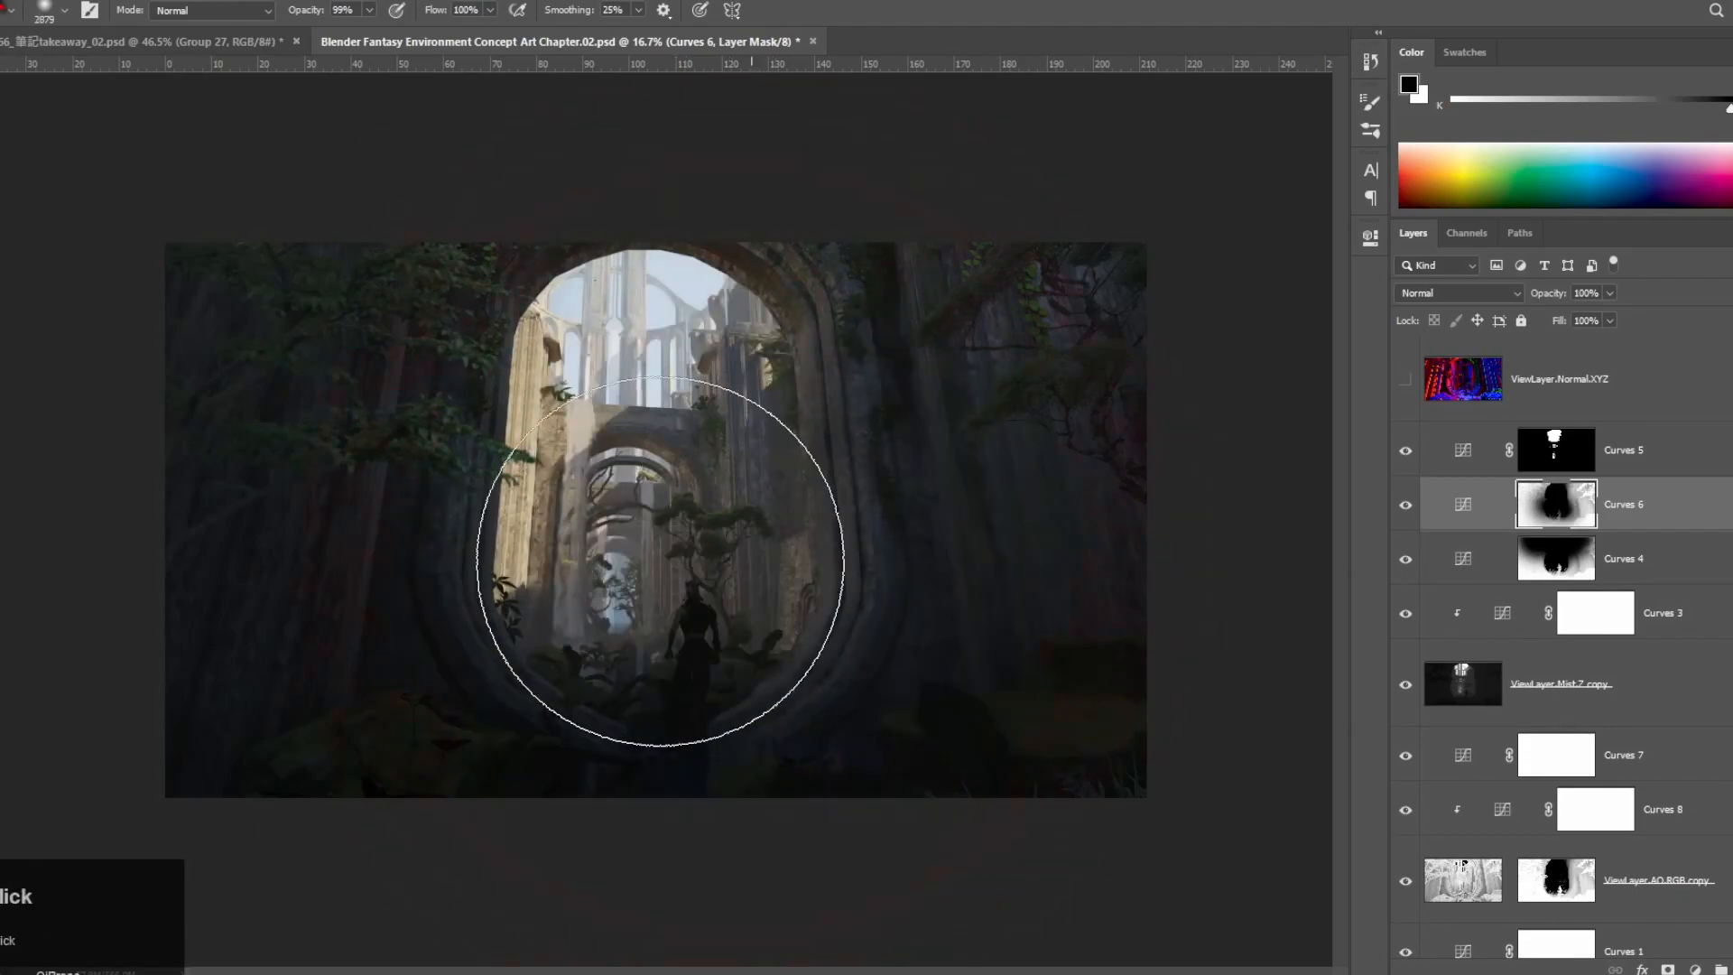
Step: Save the document and load the Blue channel of the ViewLayer.Normal.XYZ pass as a selection
{"action": "scroll", "coordinate": [1422, 533], "scroll_direction": "up", "scroll_amount": 3}
{"action": "left_click", "coordinate": [1405, 596]}
{"action": "left_click", "coordinate": [1462, 596]}
{"action": "key", "text": "ctrl+s"}
{"action": "left_click", "coordinate": [1467, 233]}
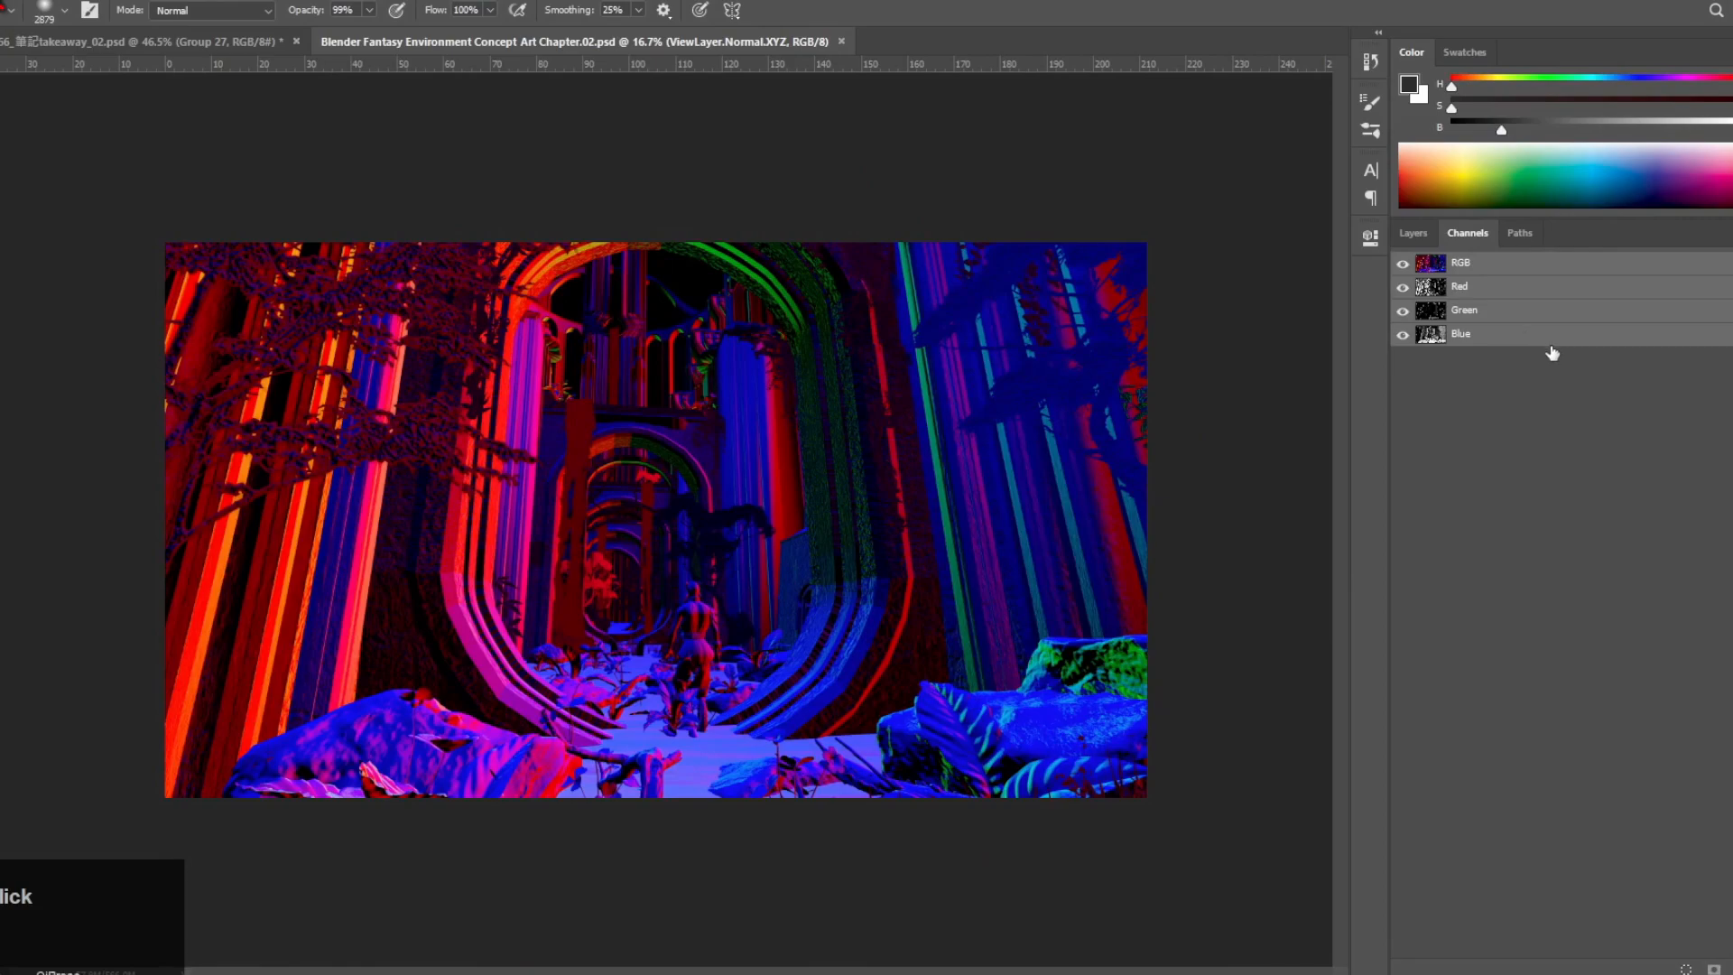
{"action": "left_click", "coordinate": [1521, 335]}
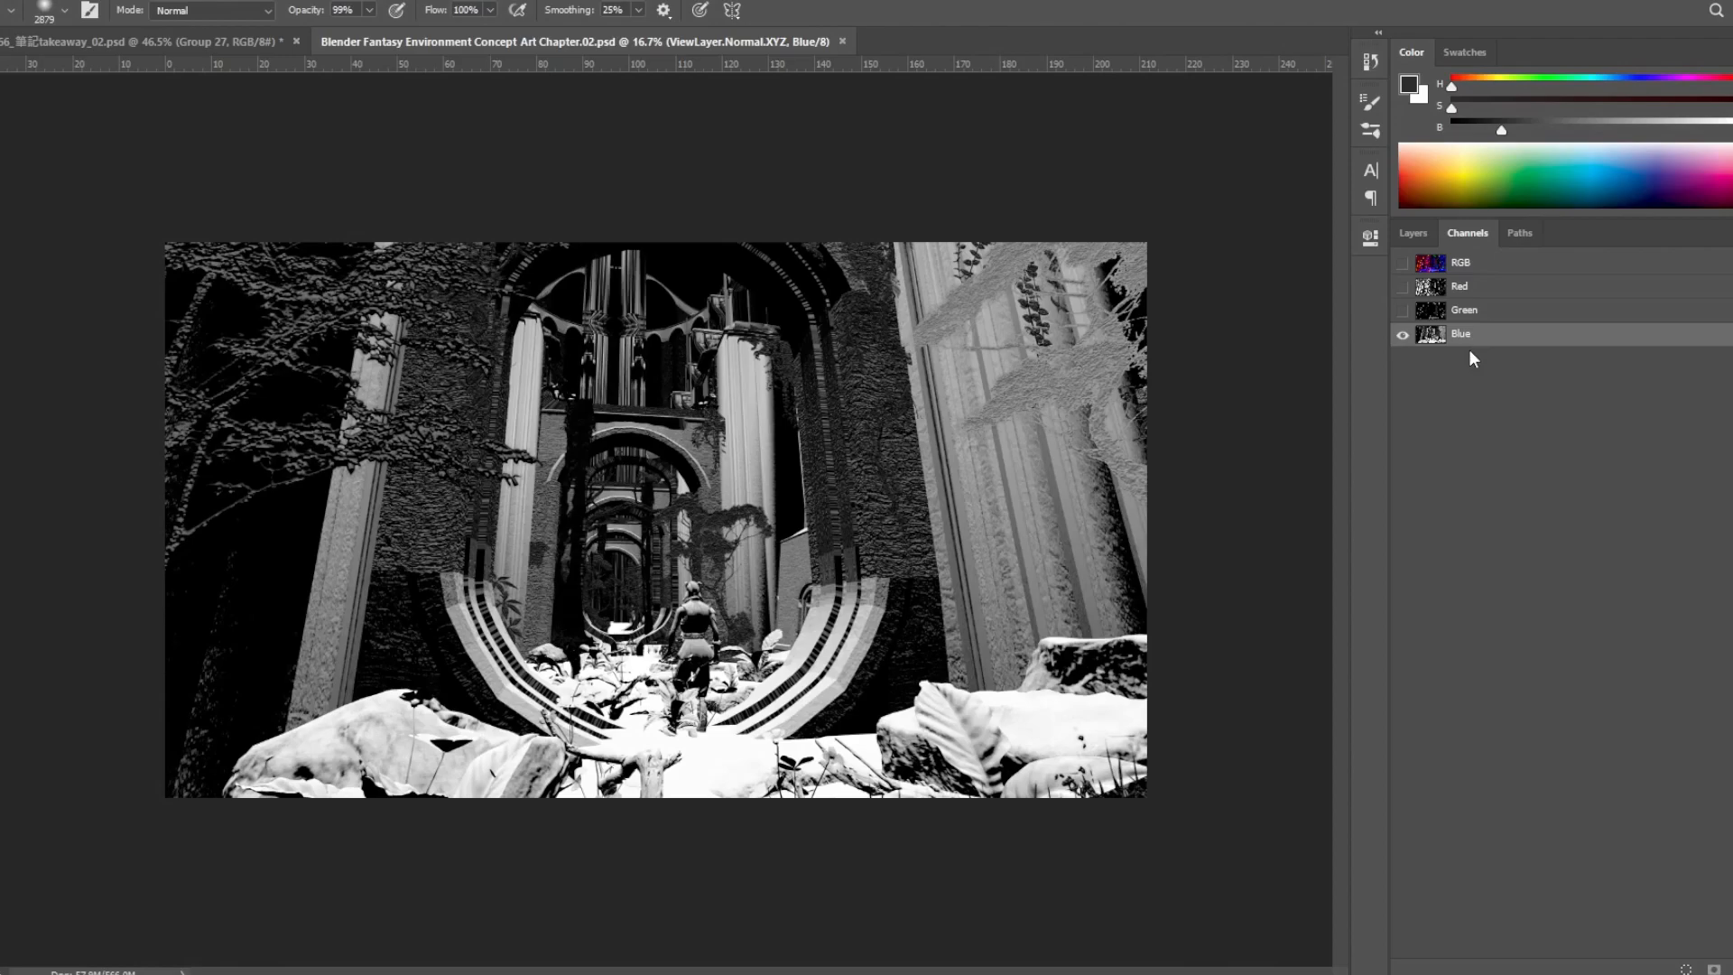
{"action": "left_click", "coordinate": [1441, 336], "text": "ctrl"}
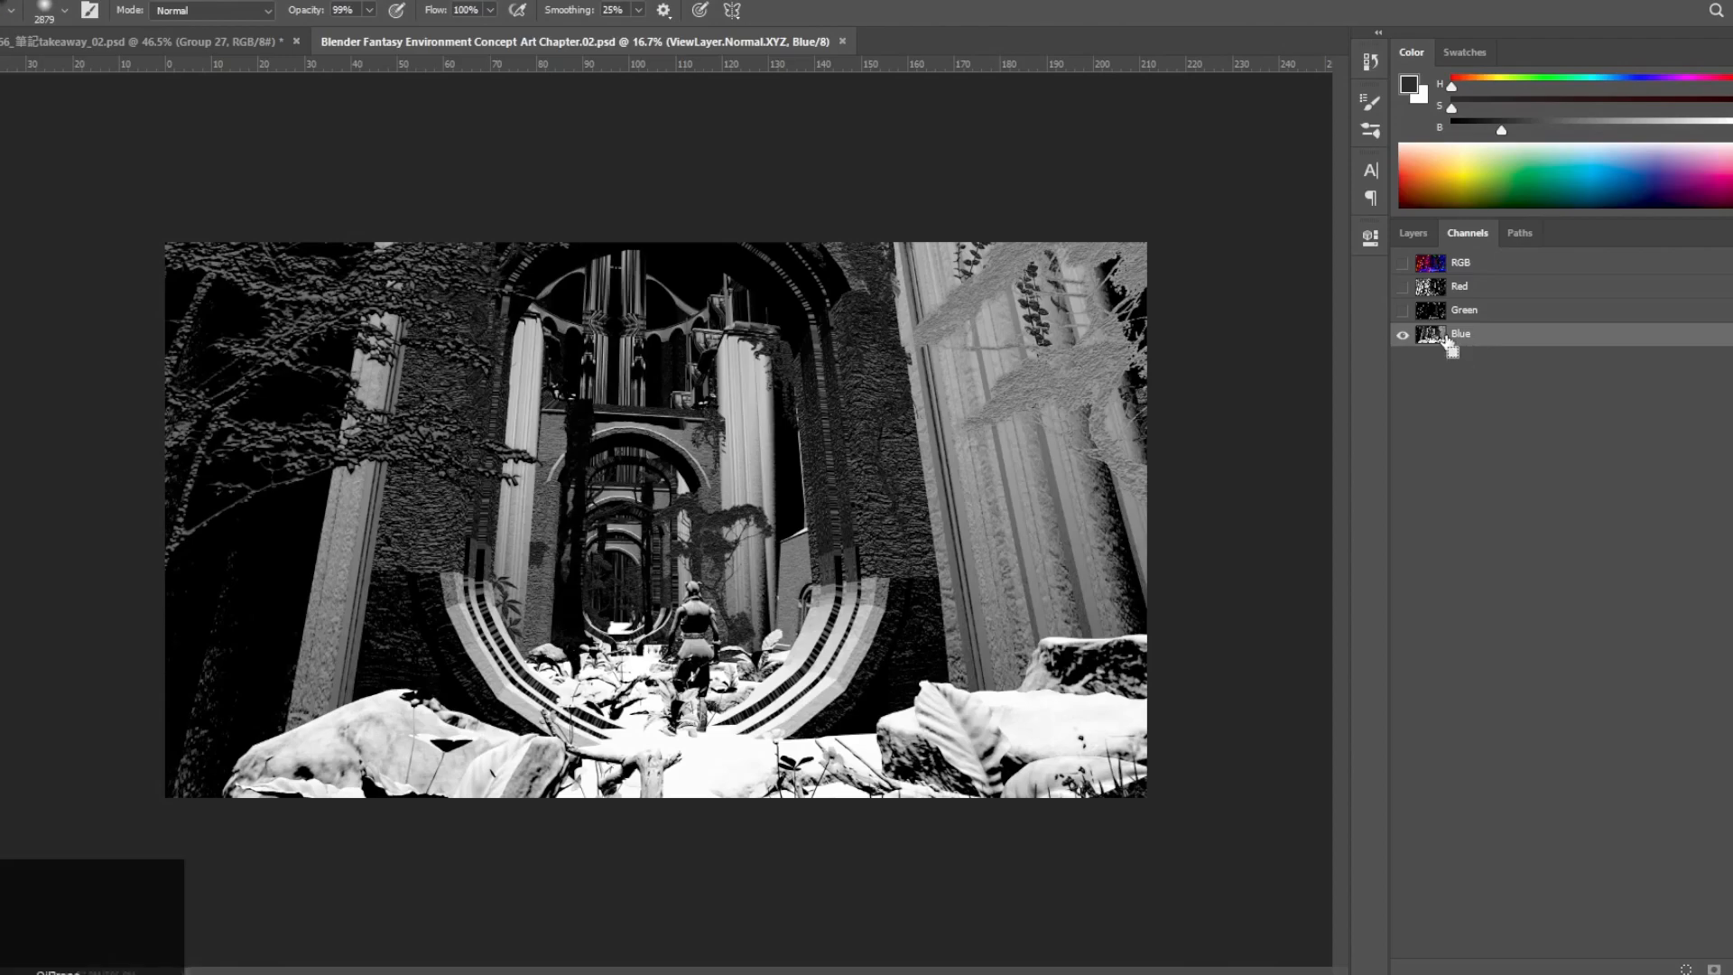
Step: Hide the normal pass and create a group above Curves 5 masked with the loaded selection
{"action": "left_click", "coordinate": [1413, 233]}
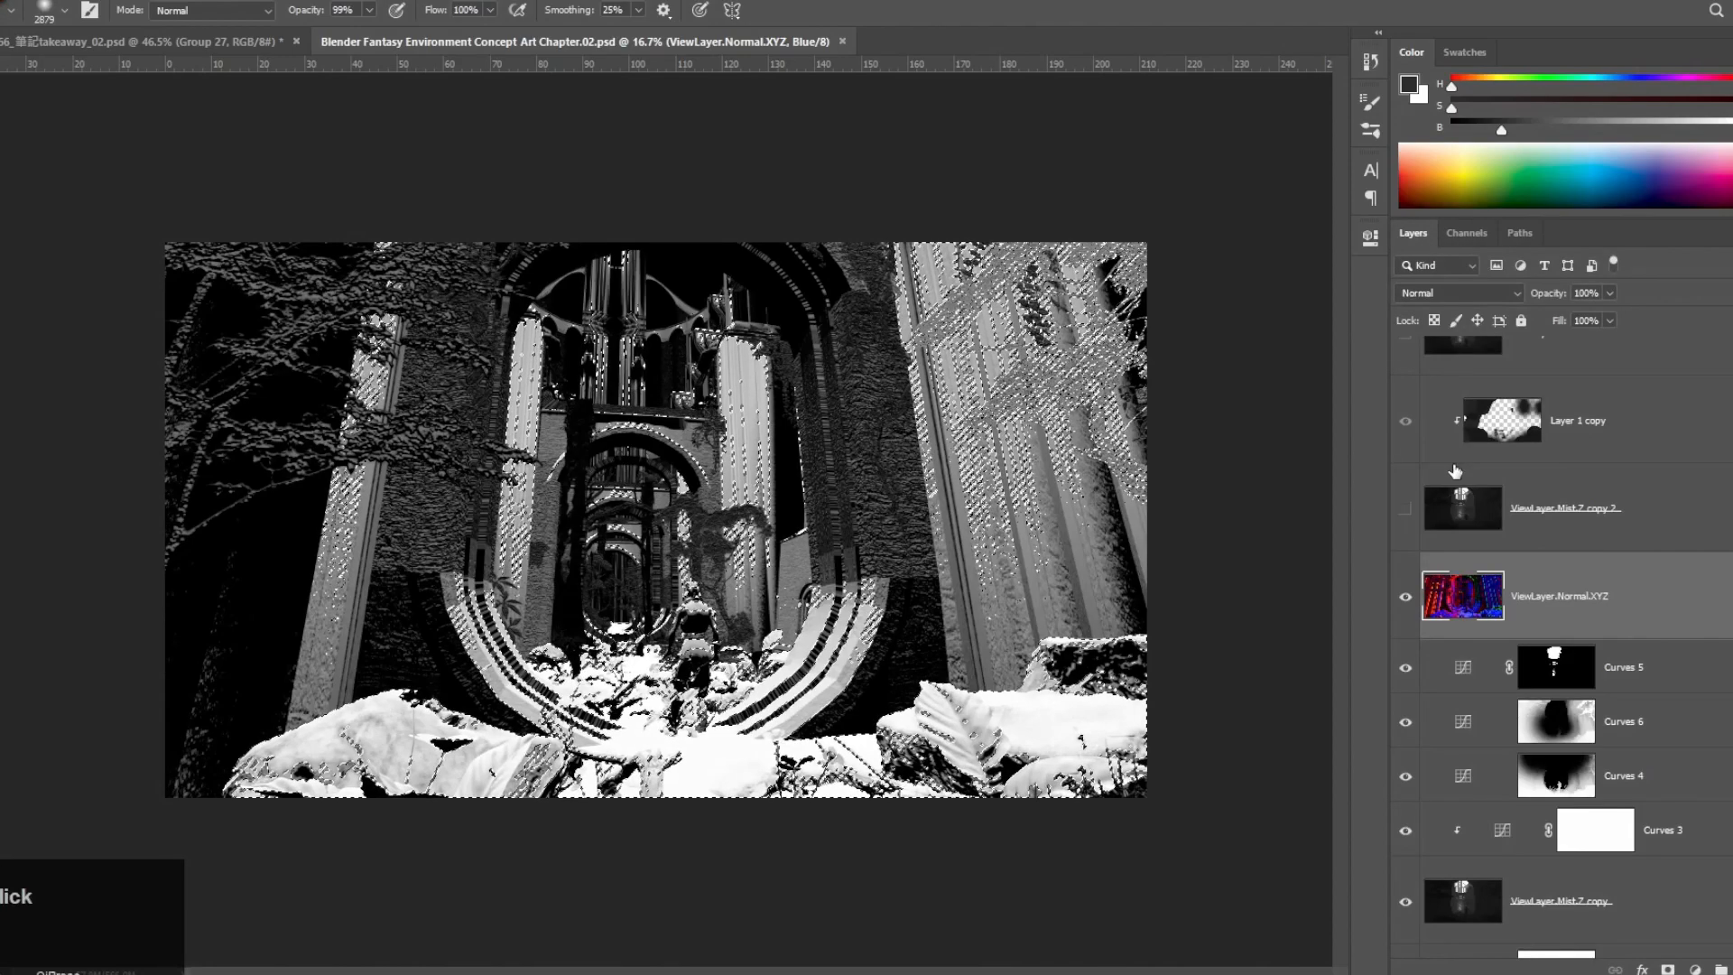
{"action": "key", "text": "ctrl+2"}
{"action": "left_click", "coordinate": [1405, 596]}
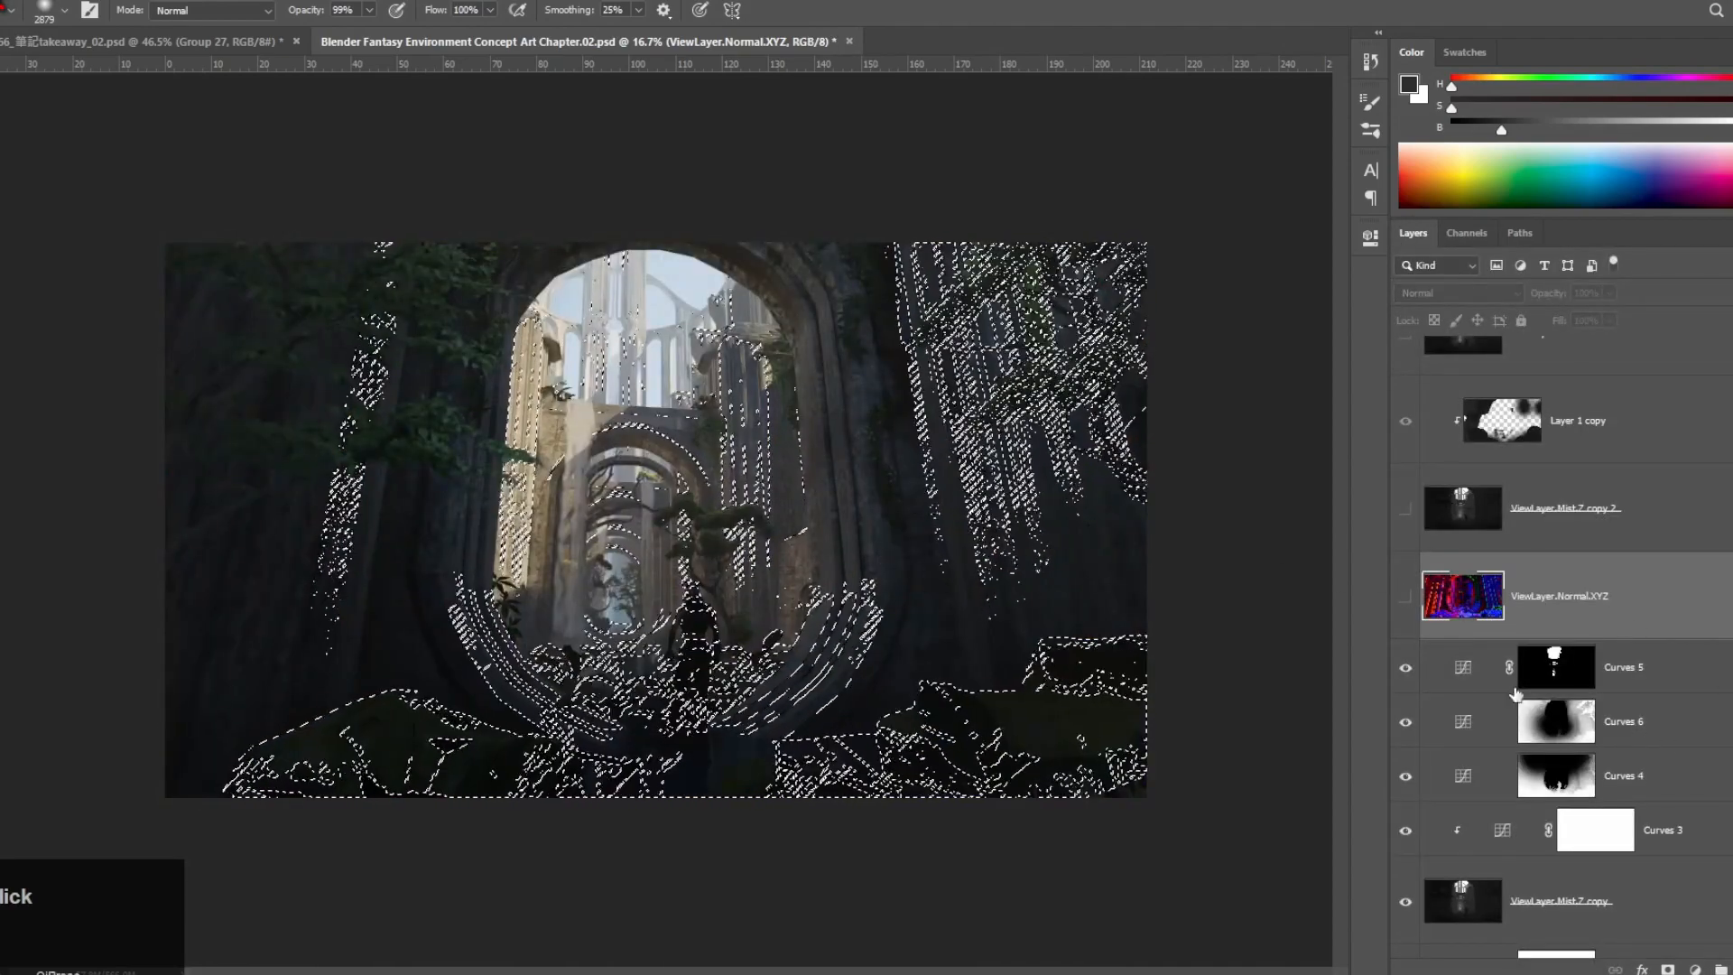
{"action": "left_click", "coordinate": [1560, 679]}
{"action": "left_click", "coordinate": [1720, 969]}
{"action": "left_click", "coordinate": [1668, 970]}
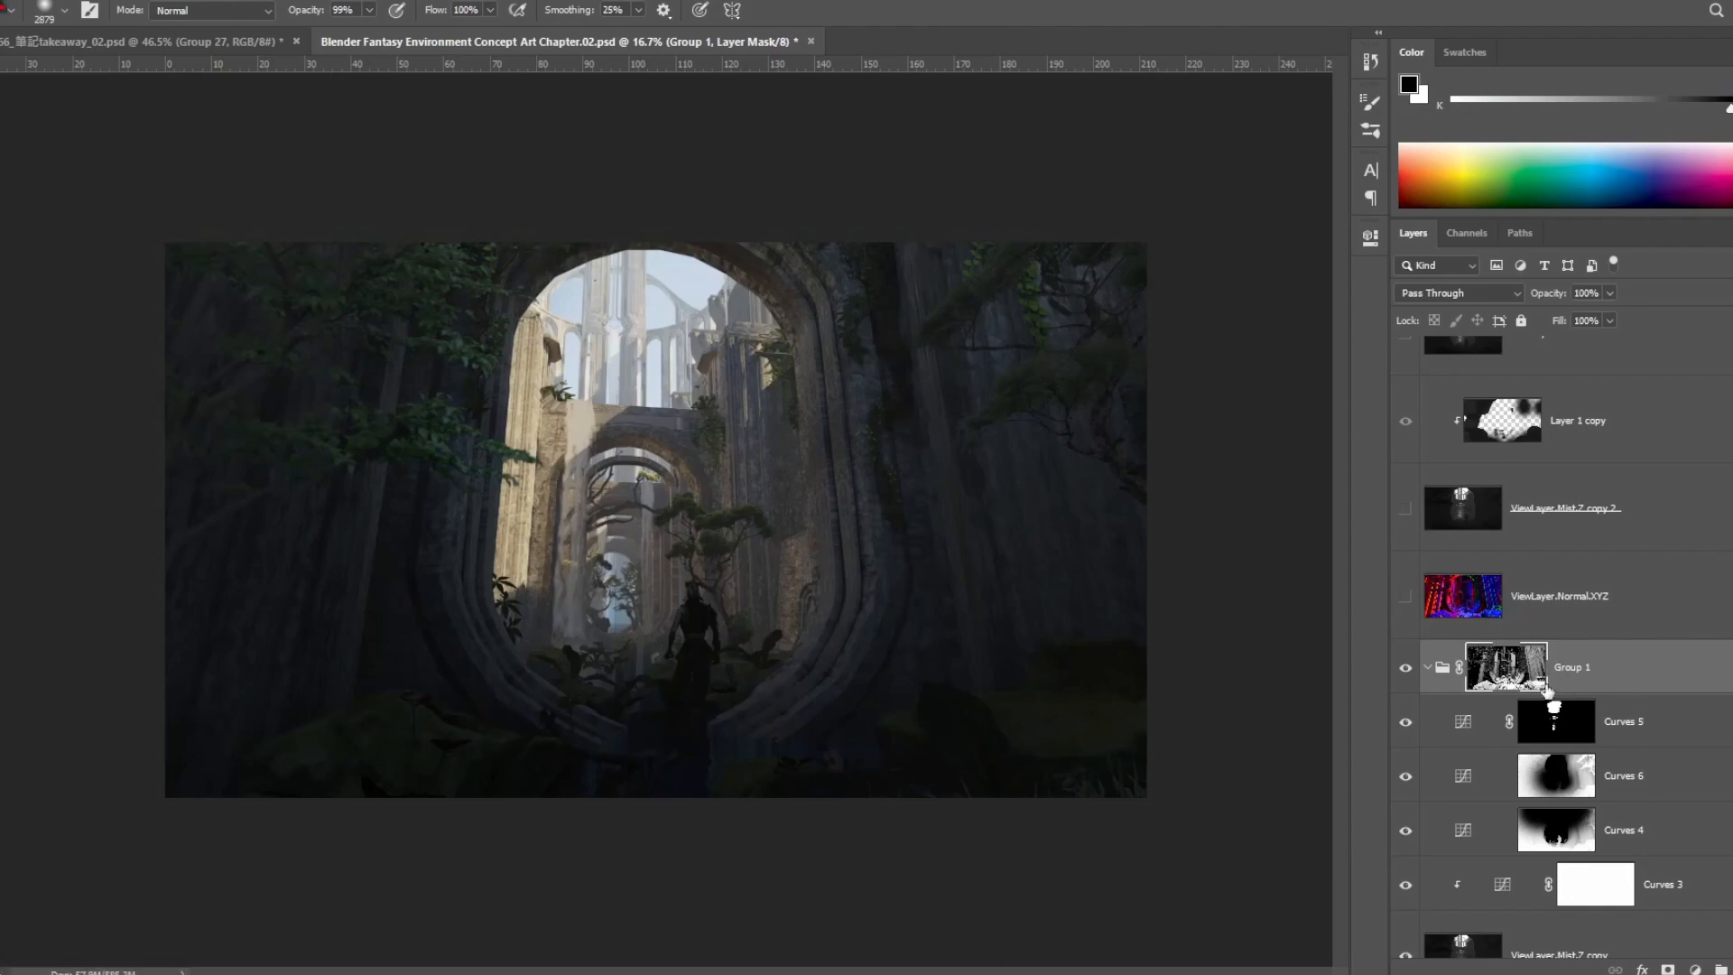
Step: Add a Curves adjustment layer inside Group 1 and raise its black output to lift the upward-facing surfaces
{"action": "left_click", "coordinate": [1694, 970]}
{"action": "left_click", "coordinate": [1688, 722]}
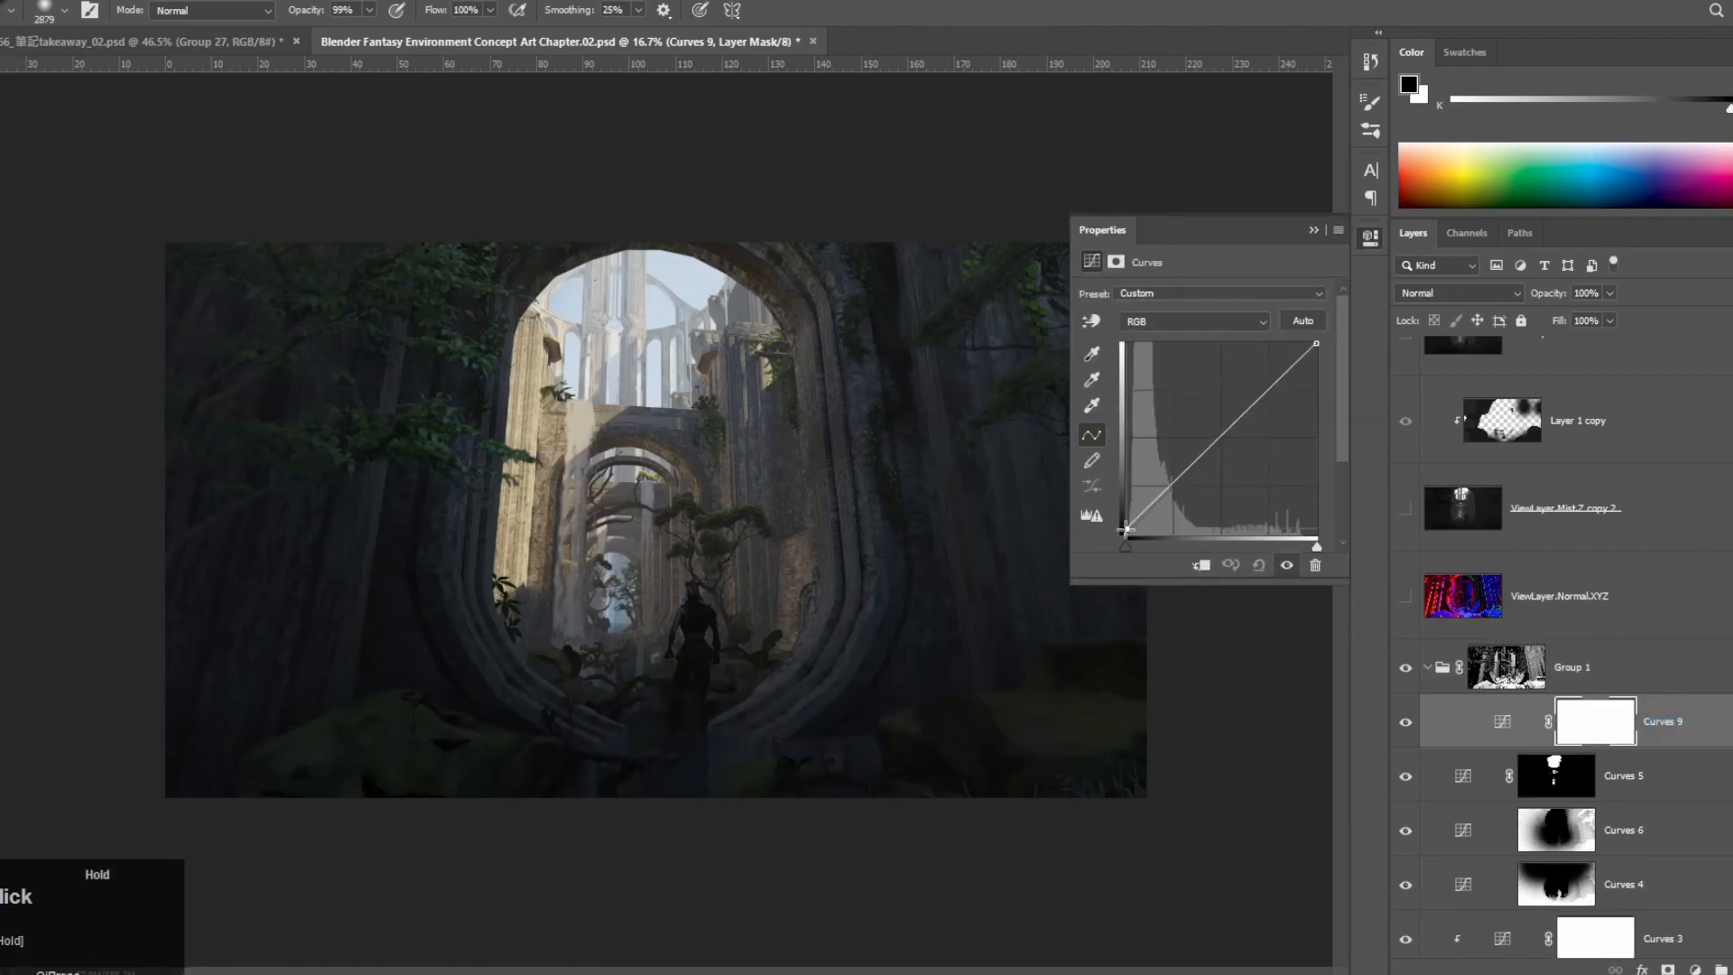
{"action": "mouse_move", "coordinate": [1113, 523]}
{"action": "left_mouse_down"}
{"action": "mouse_move", "coordinate": [1179, 484]}
{"action": "mouse_move", "coordinate": [1126, 522]}
{"action": "left_mouse_up"}
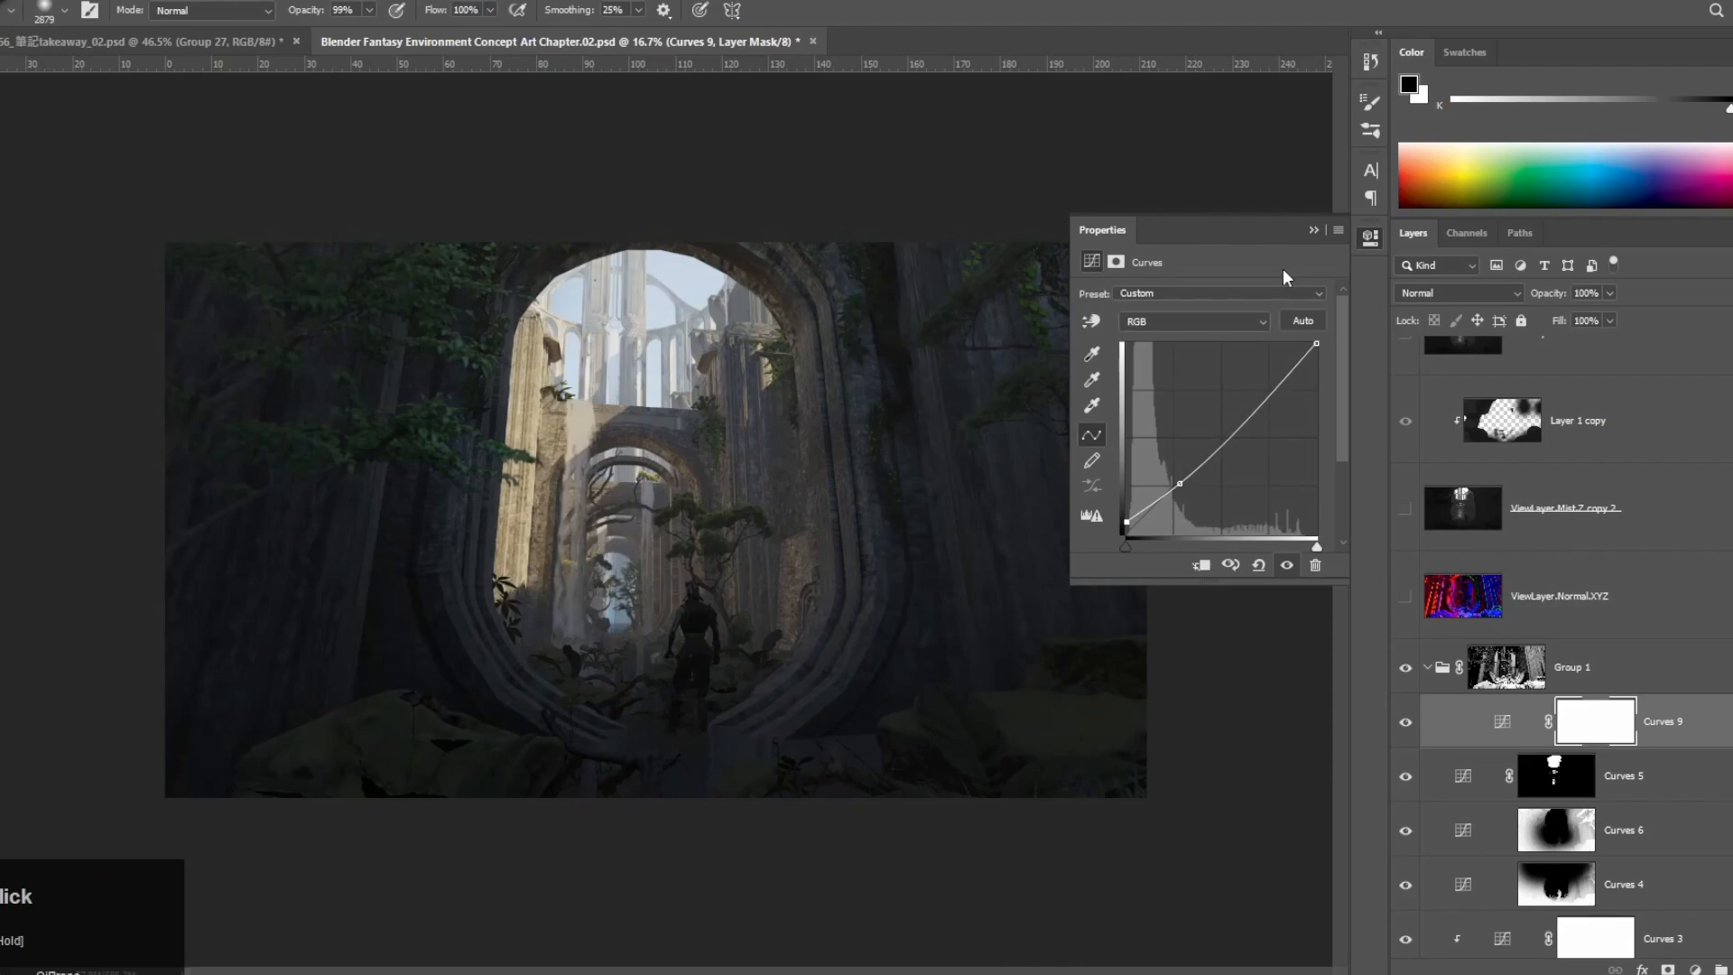
{"action": "left_click", "coordinate": [1313, 229]}
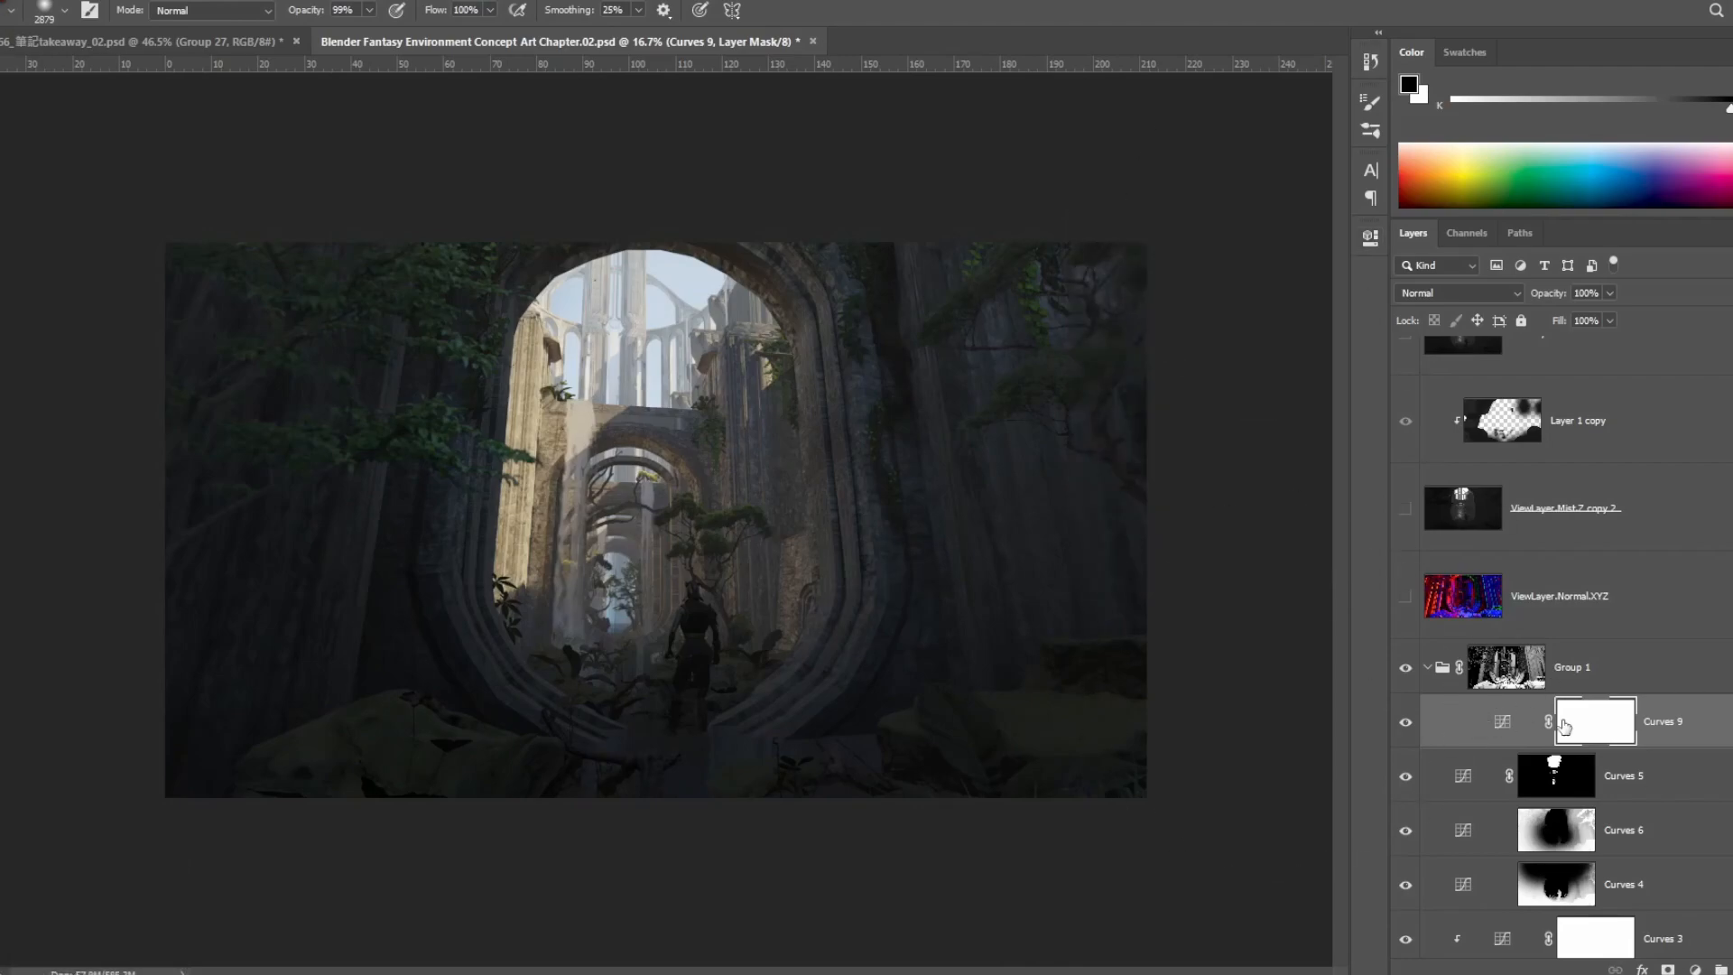
Step: Add a Color Balance adjustment layer above Curves 9 in Group 1 and set its blend mode to Color
{"action": "left_click", "coordinate": [1695, 969]}
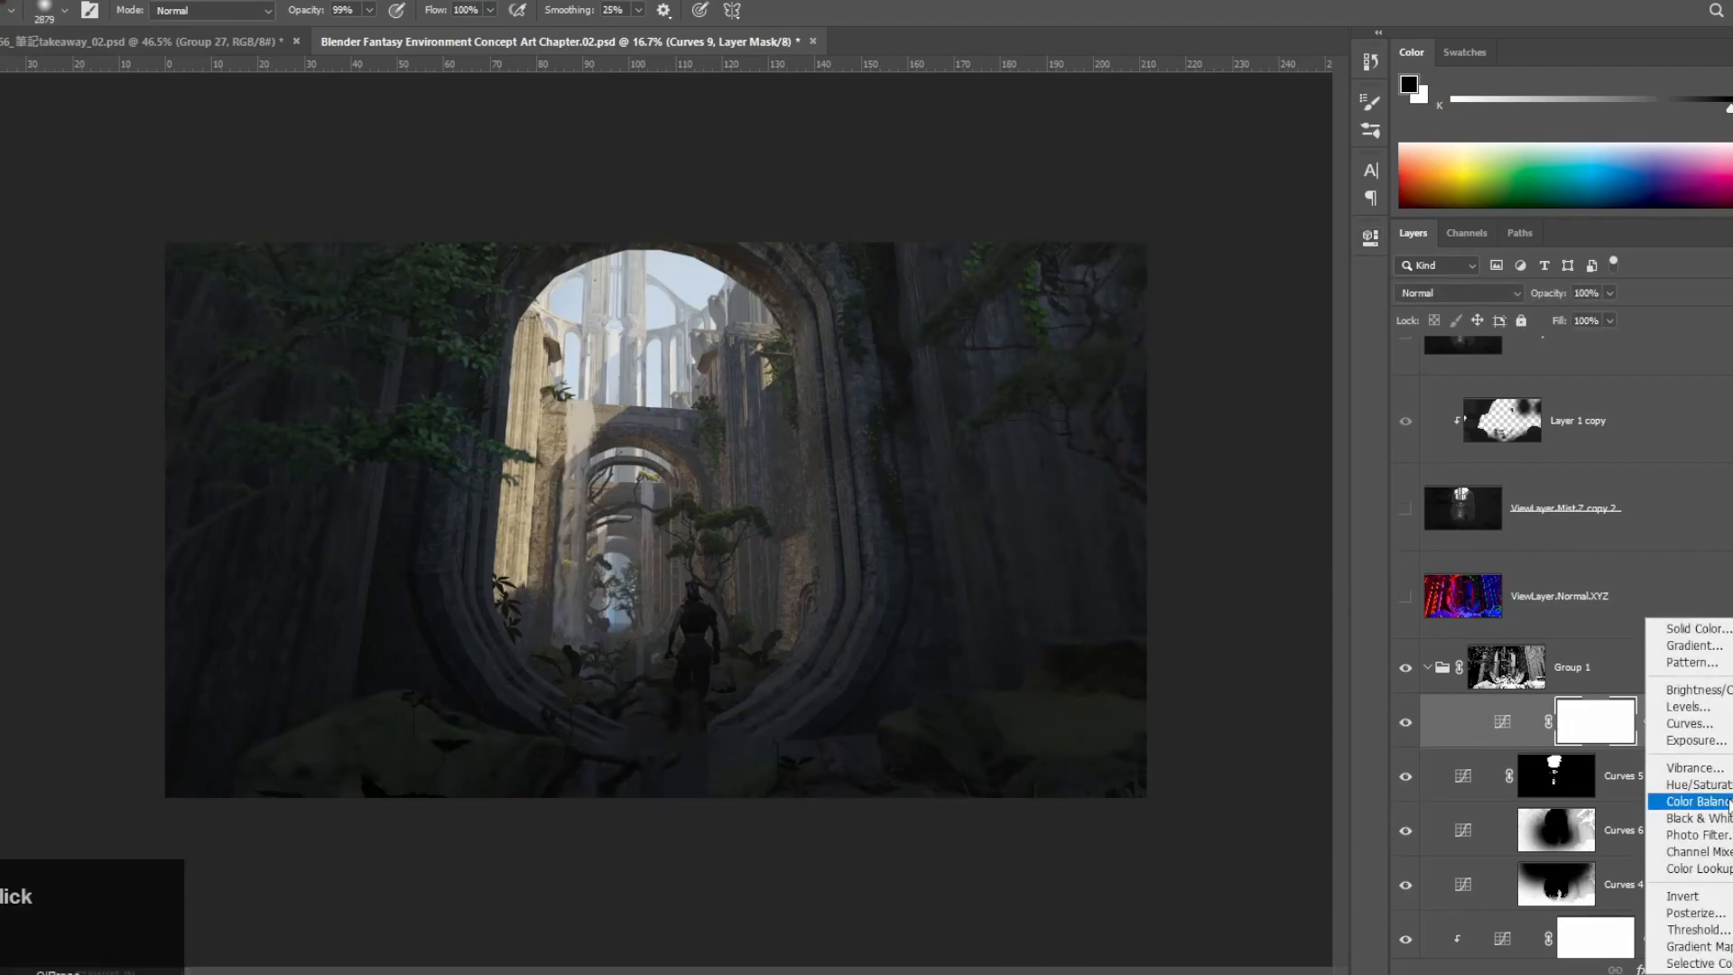
{"action": "left_click", "coordinate": [1696, 801]}
{"action": "left_click", "coordinate": [1458, 292]}
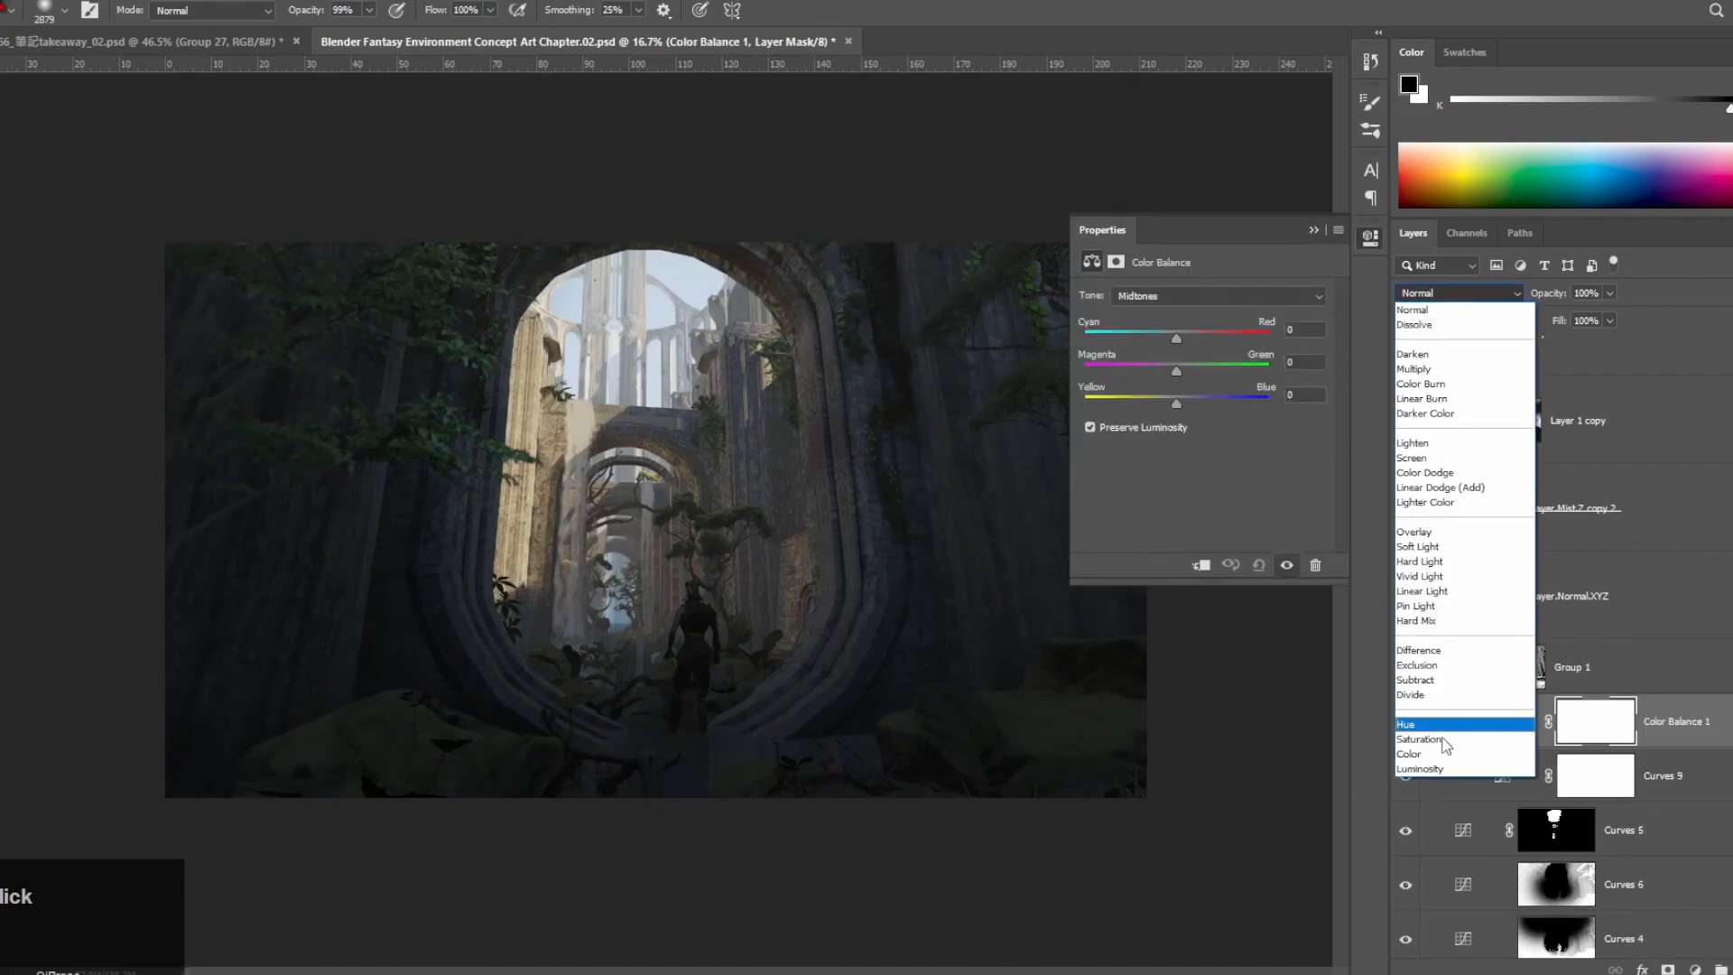
{"action": "left_click", "coordinate": [1435, 763]}
{"action": "left_click", "coordinate": [1417, 291]}
{"action": "left_click", "coordinate": [1501, 310]}
{"action": "left_click", "coordinate": [1432, 294]}
{"action": "left_click", "coordinate": [1453, 756]}
Step: Shift the Color Balance 1 midtones slightly toward cyan and blue, and compare the image with Group 1 hidden
{"action": "left_click", "coordinate": [1174, 295]}
{"action": "left_click", "coordinate": [1177, 339]}
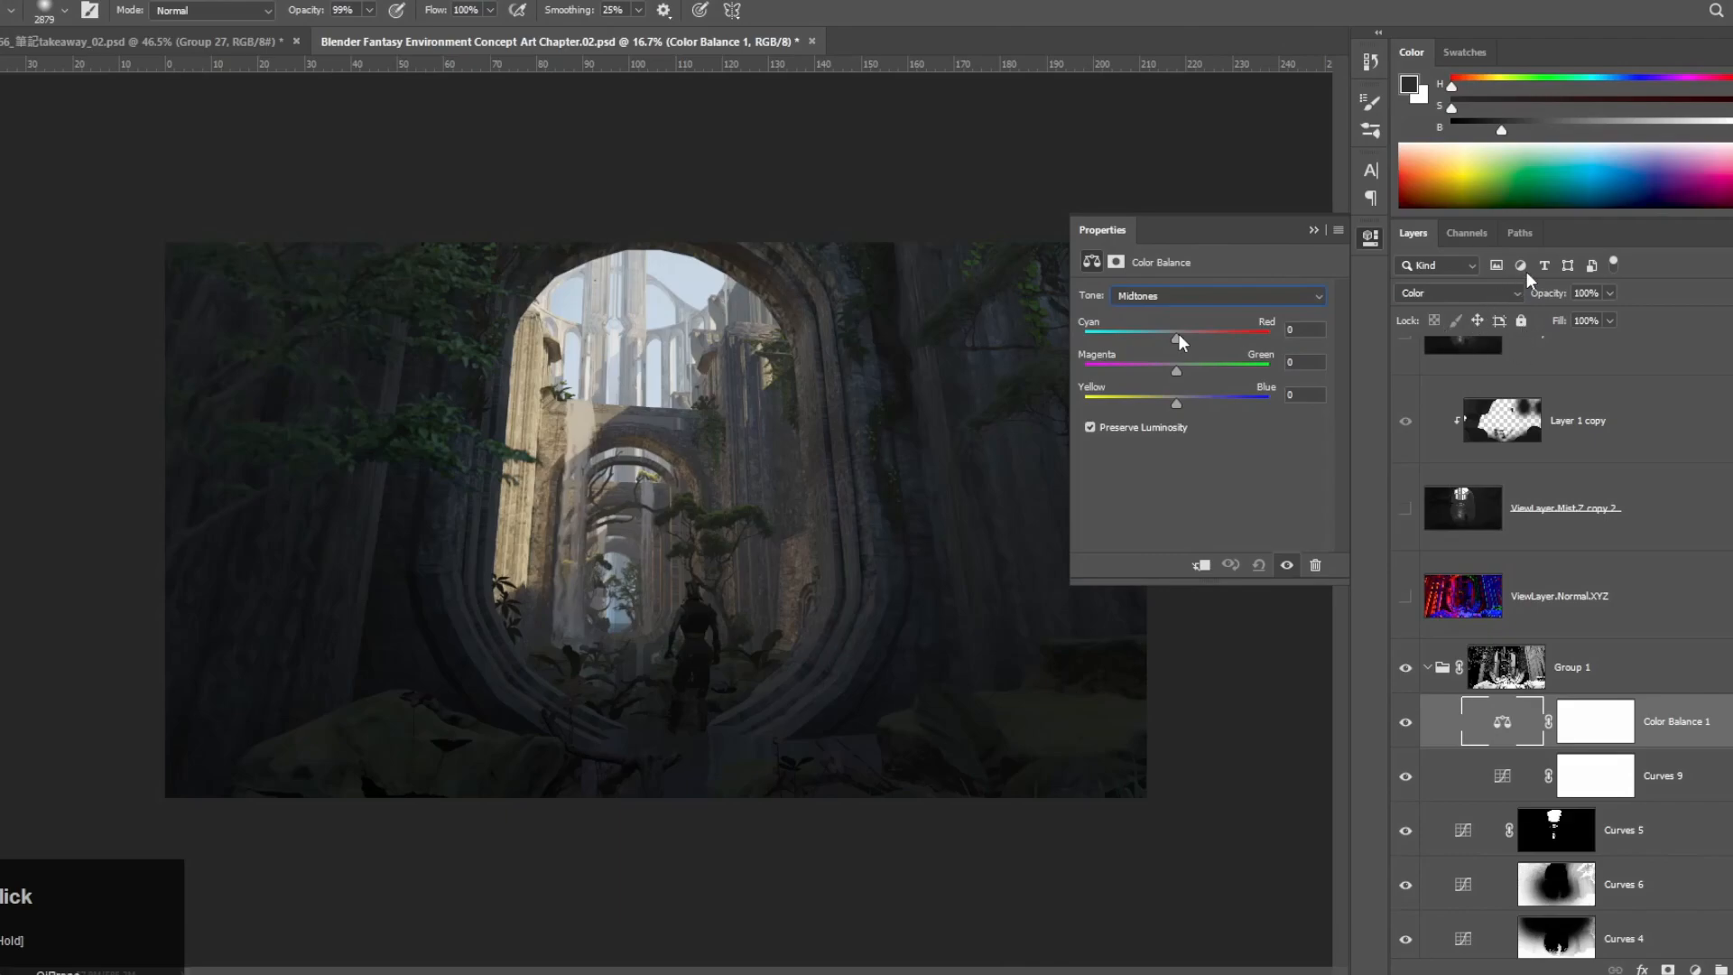
{"action": "left_click_drag", "start_coordinate": [1177, 333], "coordinate": [1164, 332]}
{"action": "left_click_drag", "start_coordinate": [1176, 399], "coordinate": [1179, 398]}
{"action": "left_click_drag", "start_coordinate": [1166, 336], "coordinate": [1175, 335]}
{"action": "left_click", "coordinate": [1405, 667]}
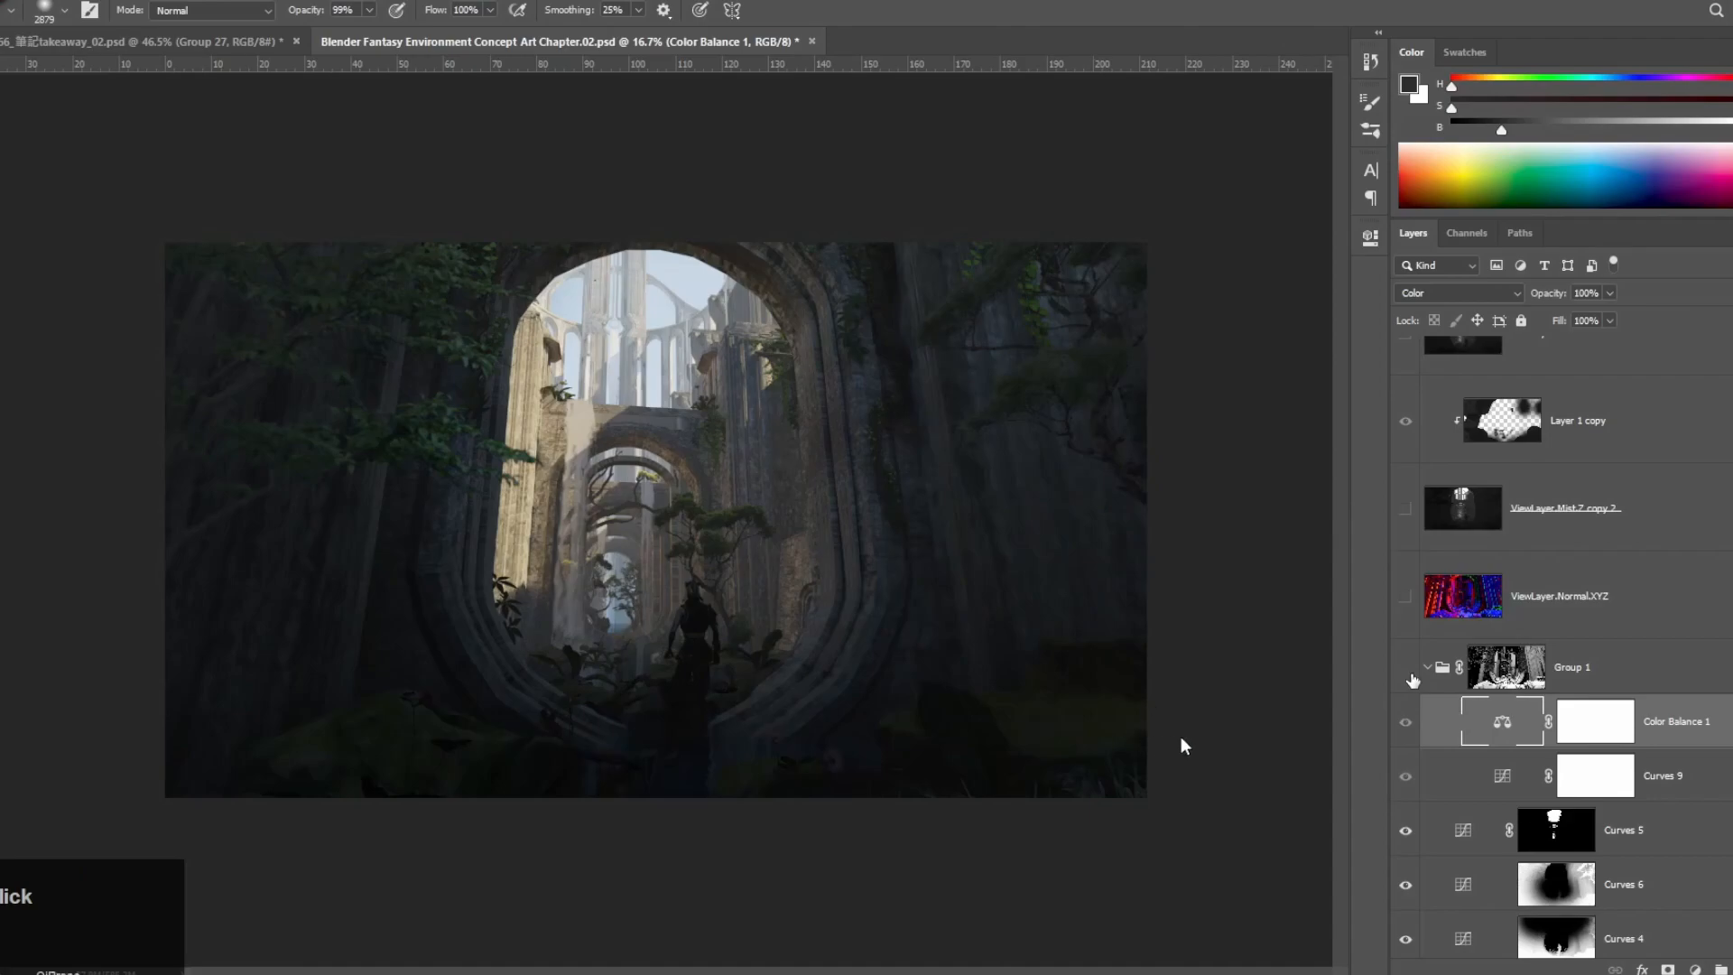
{"action": "left_click", "coordinate": [1407, 669]}
Step: Nest Group 1 inside another group
{"action": "left_click", "coordinate": [1598, 673]}
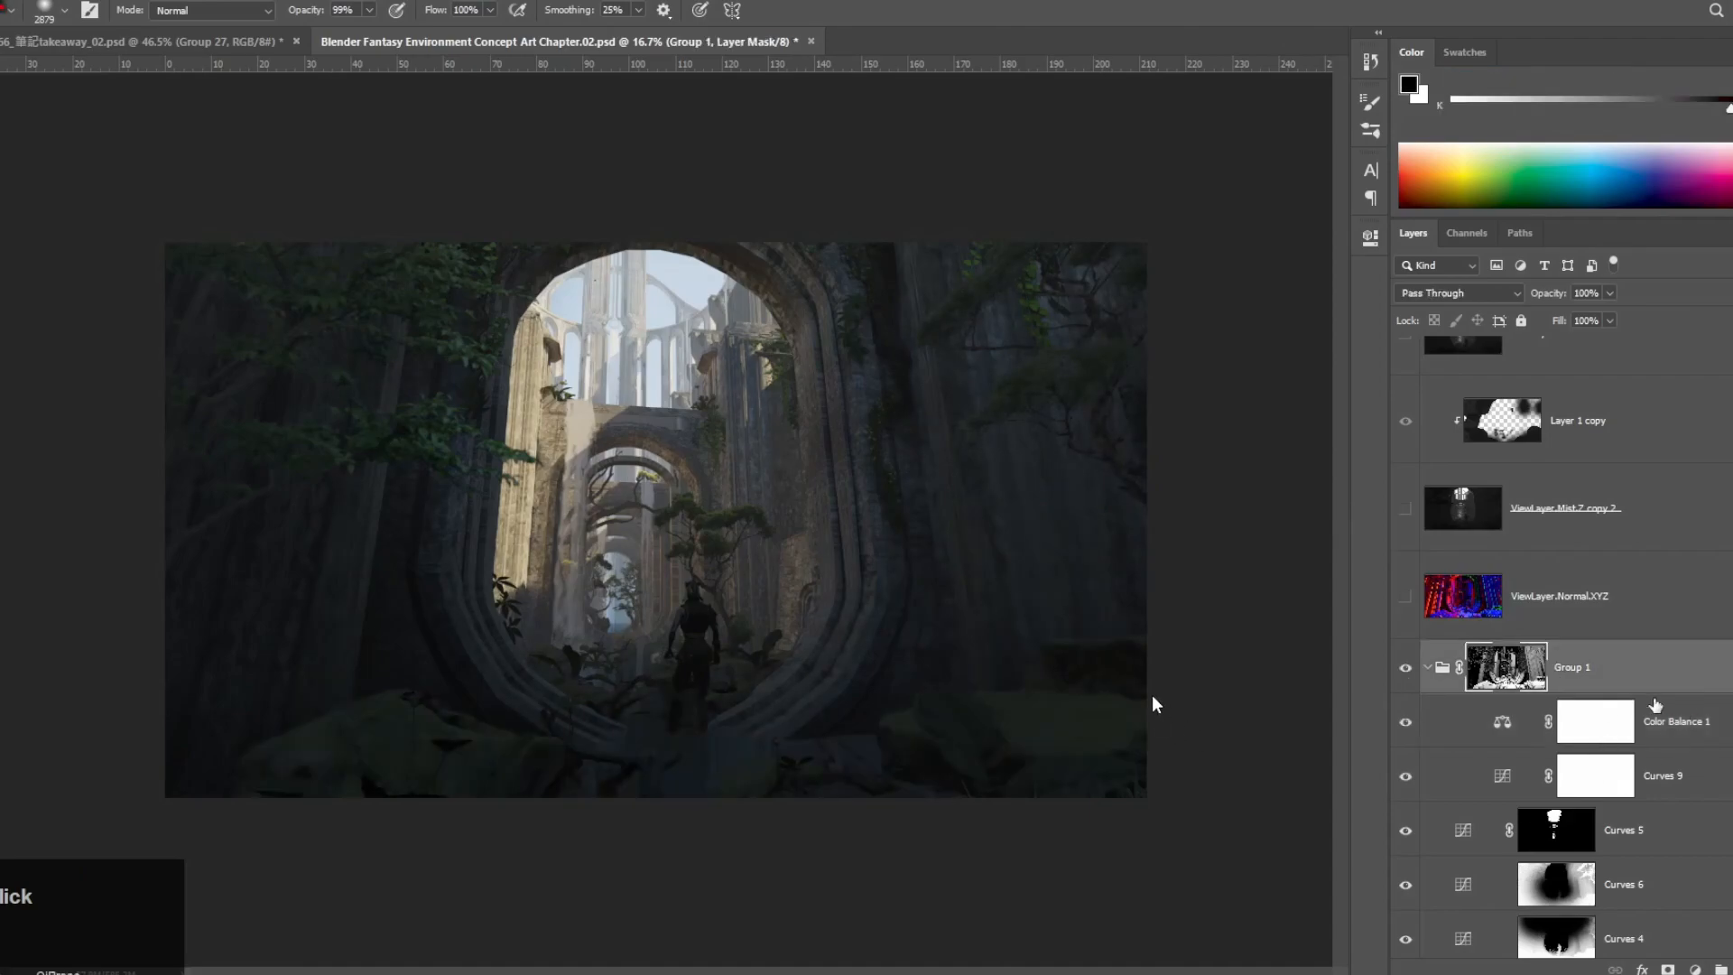
{"action": "key", "text": "ctrl+g"}
{"action": "left_click", "coordinate": [1480, 691]}
Step: Show the ViewLayer.AO.RGB pass and load its RGB channel as a selection
{"action": "scroll", "coordinate": [1480, 686], "scroll_direction": "up", "scroll_amount": 3}
{"action": "left_click", "coordinate": [1405, 436]}
{"action": "left_click", "coordinate": [1525, 435]}
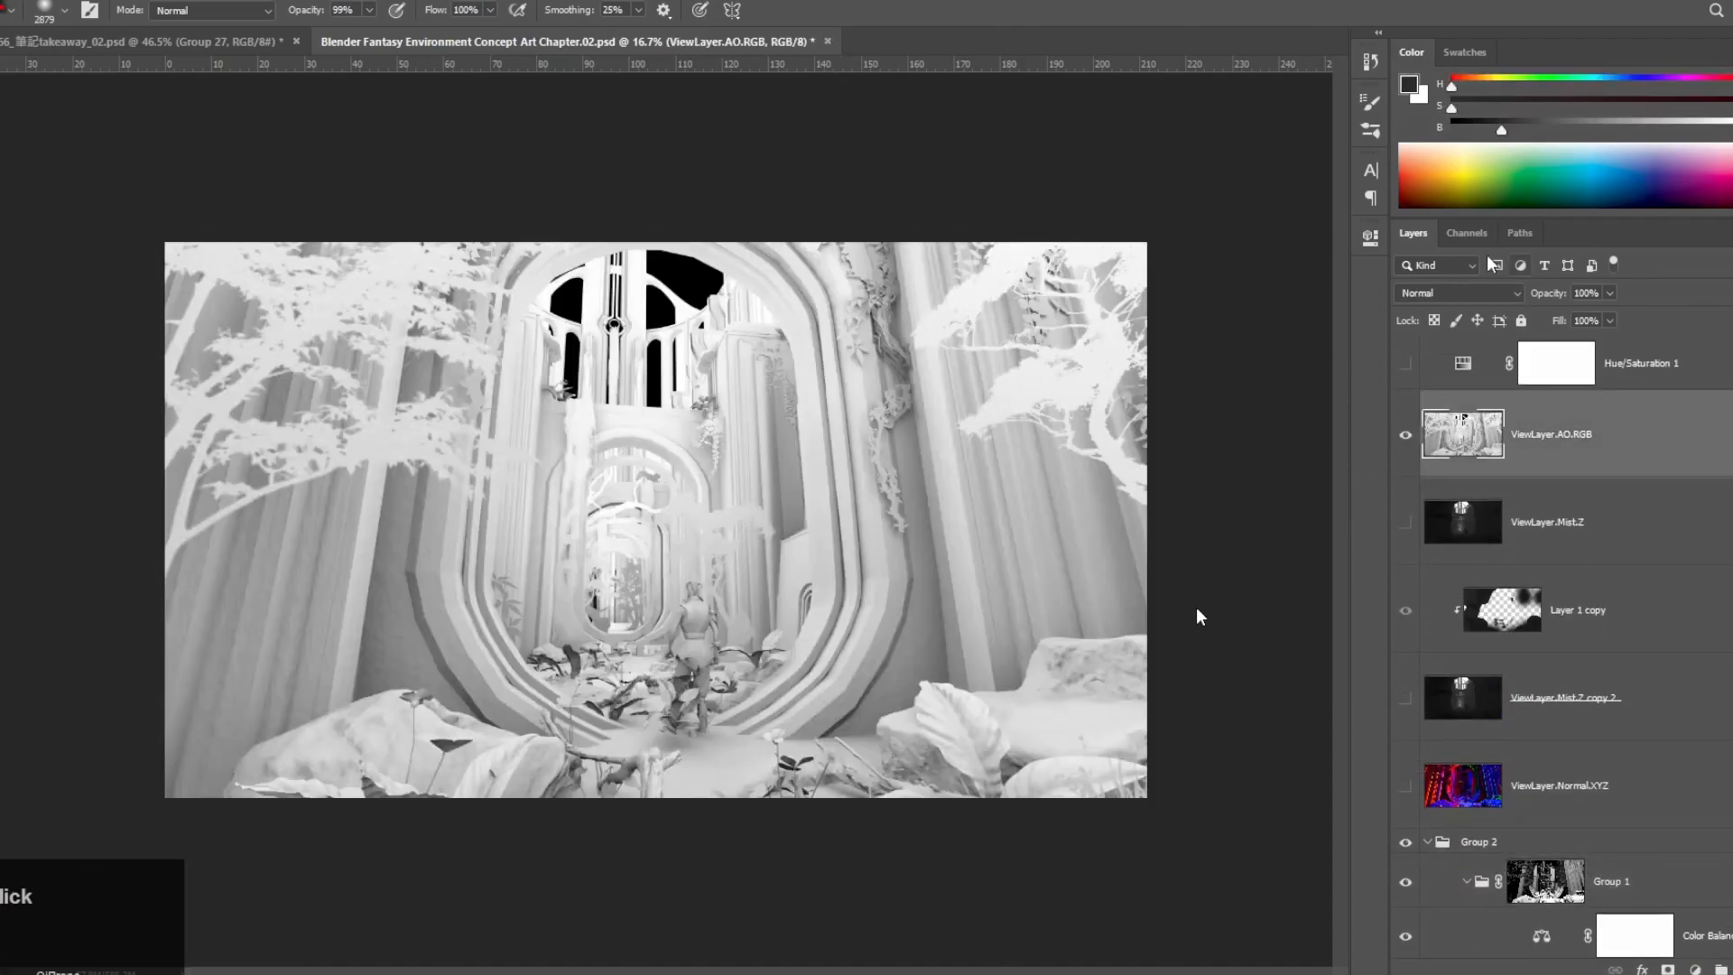
{"action": "left_click", "coordinate": [1466, 232]}
{"action": "left_click", "coordinate": [1492, 265], "text": "ctrl"}
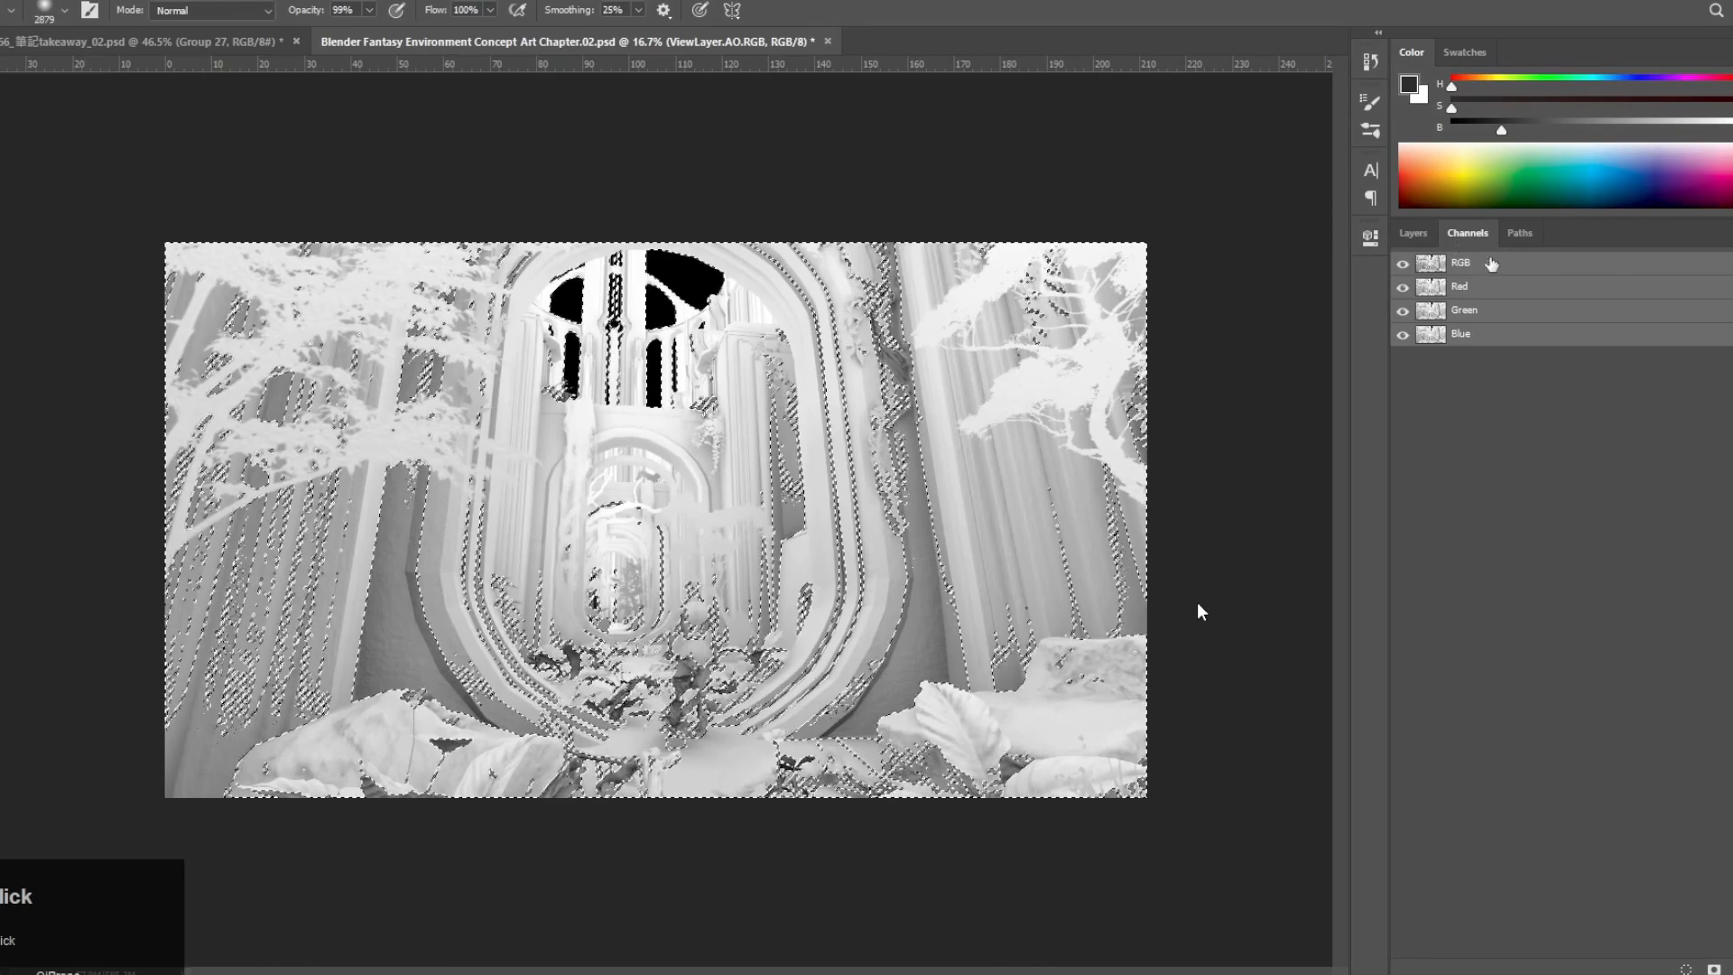
Step: Hide the ViewLayer.AO.RGB pass and add the selection as a mask on Group 2
{"action": "left_click", "coordinate": [1413, 233]}
{"action": "left_click", "coordinate": [1405, 434]}
{"action": "left_click", "coordinate": [1573, 848]}
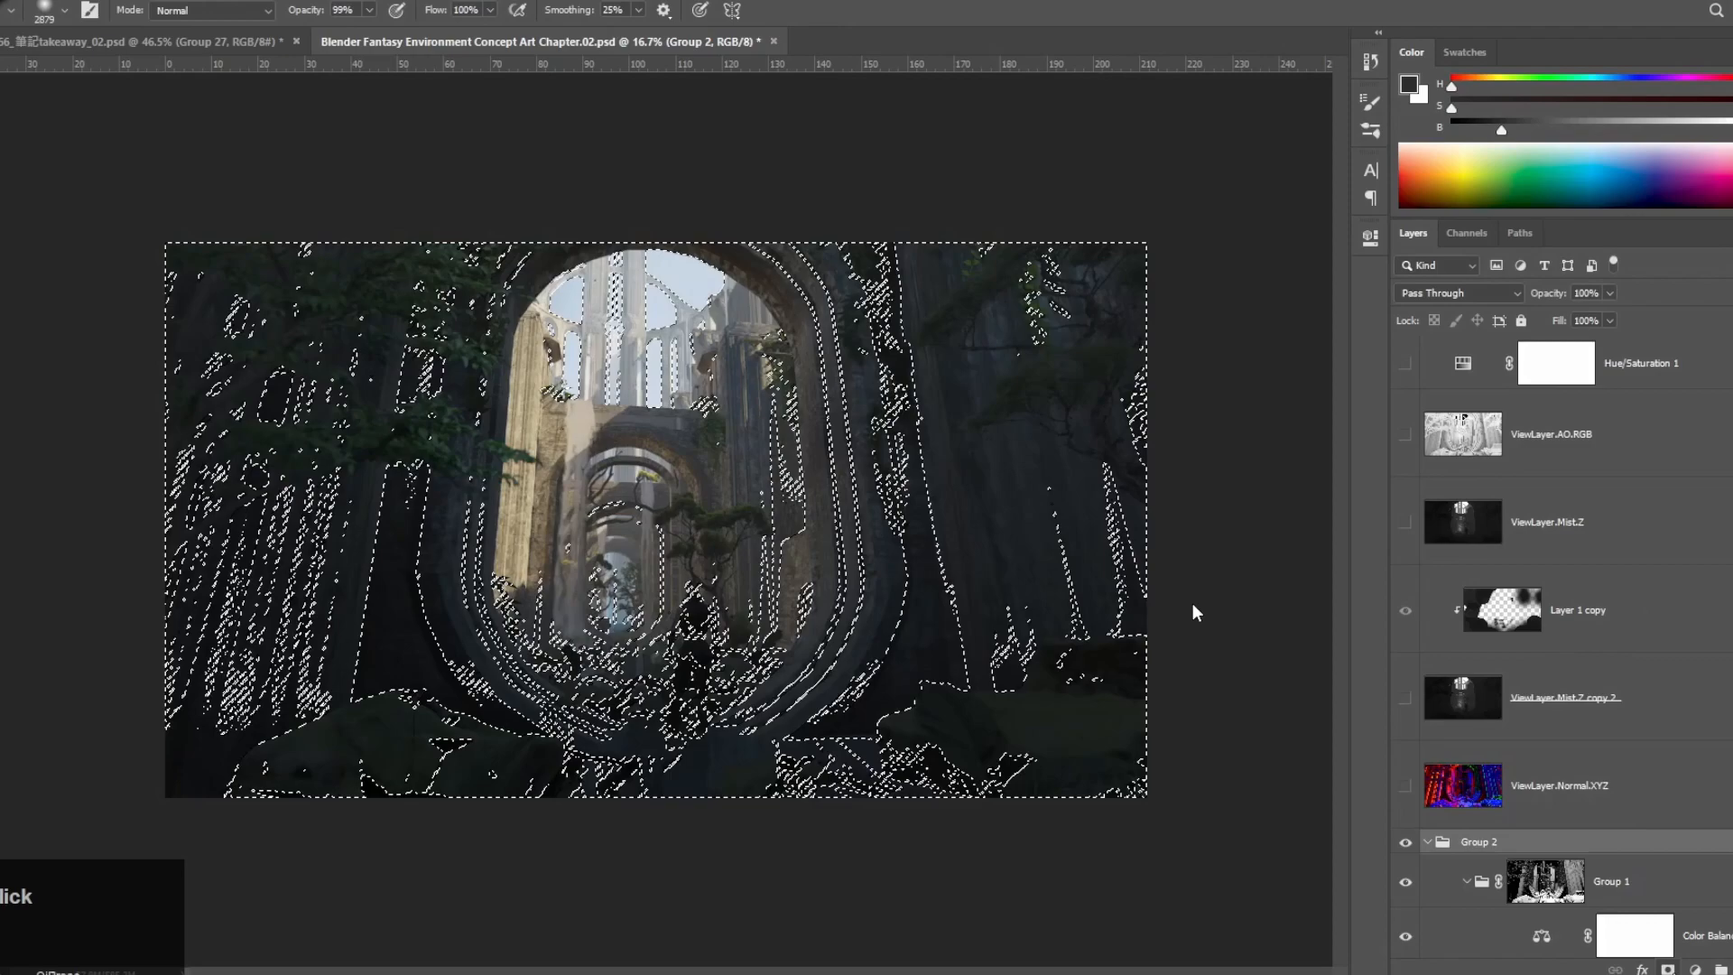
{"action": "left_click", "coordinate": [1668, 968]}
Step: Sharply increase the contrast of the Group 2 mask with Curves, raising the black point and setting the white point input to 199
{"action": "key", "text": "z"}
{"action": "left_click_drag", "start_coordinate": [1010, 770], "coordinate": [1110, 770]}
{"action": "key", "text": "ctrl+m"}
{"action": "left_click_drag", "start_coordinate": [950, 495], "coordinate": [1142, 494]}
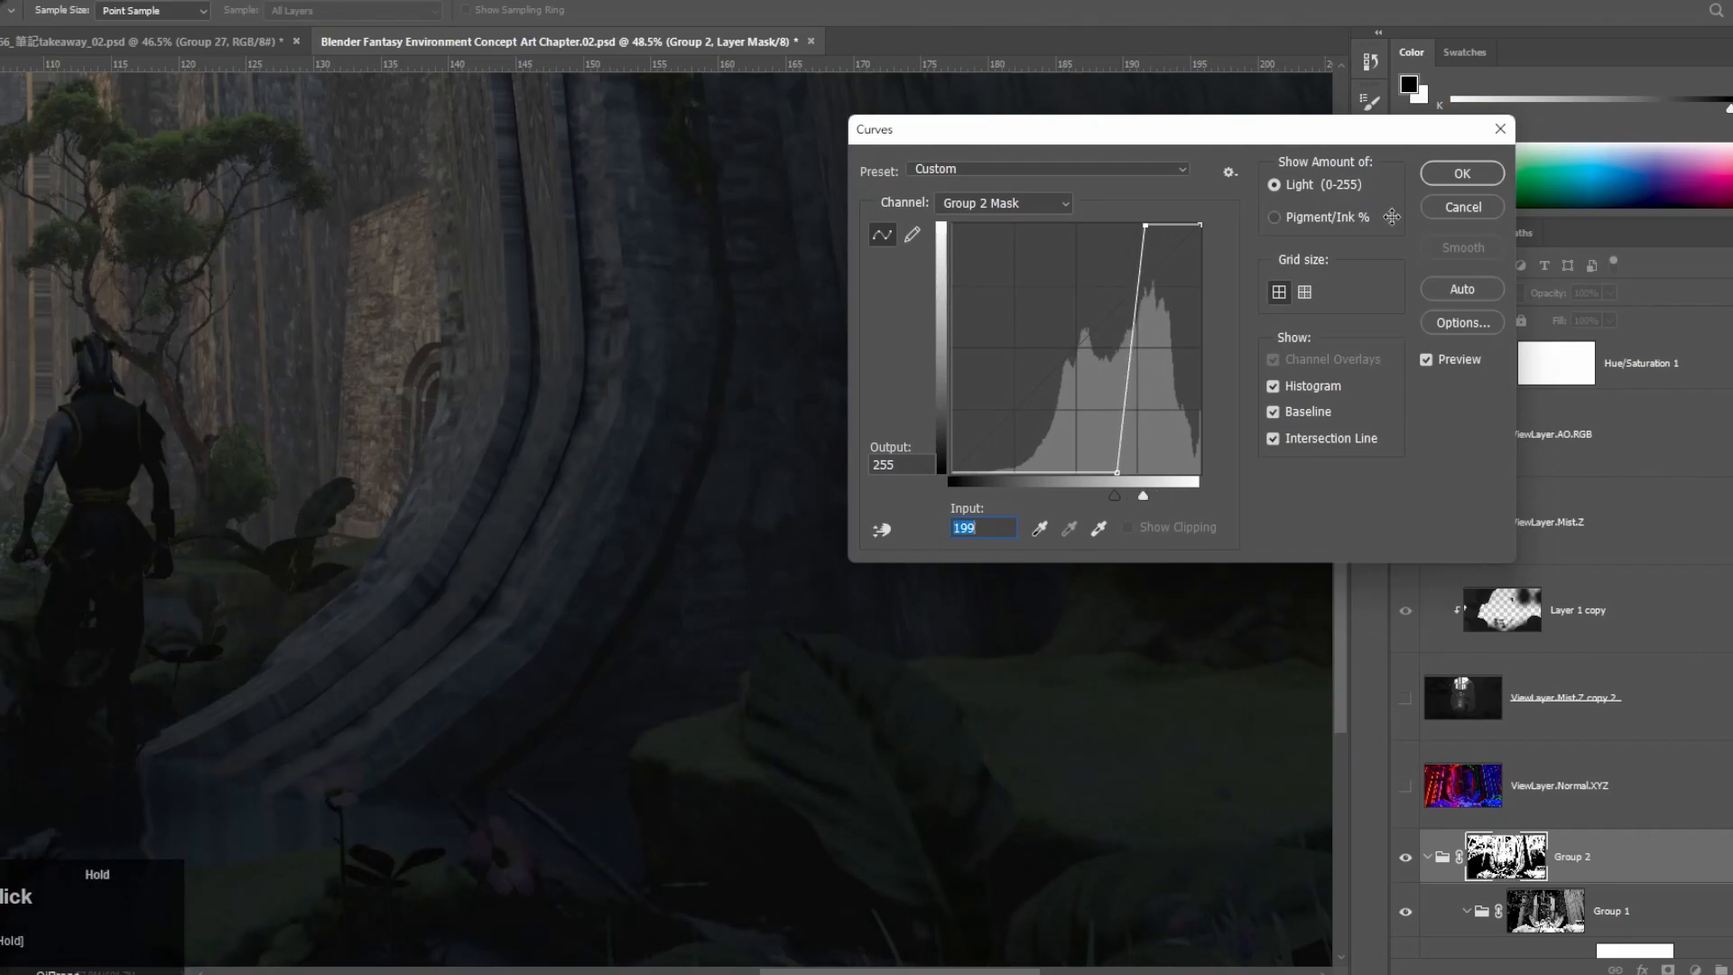
{"action": "left_click", "coordinate": [1454, 175]}
{"action": "left_click_drag", "start_coordinate": [740, 379], "coordinate": [684, 410]}
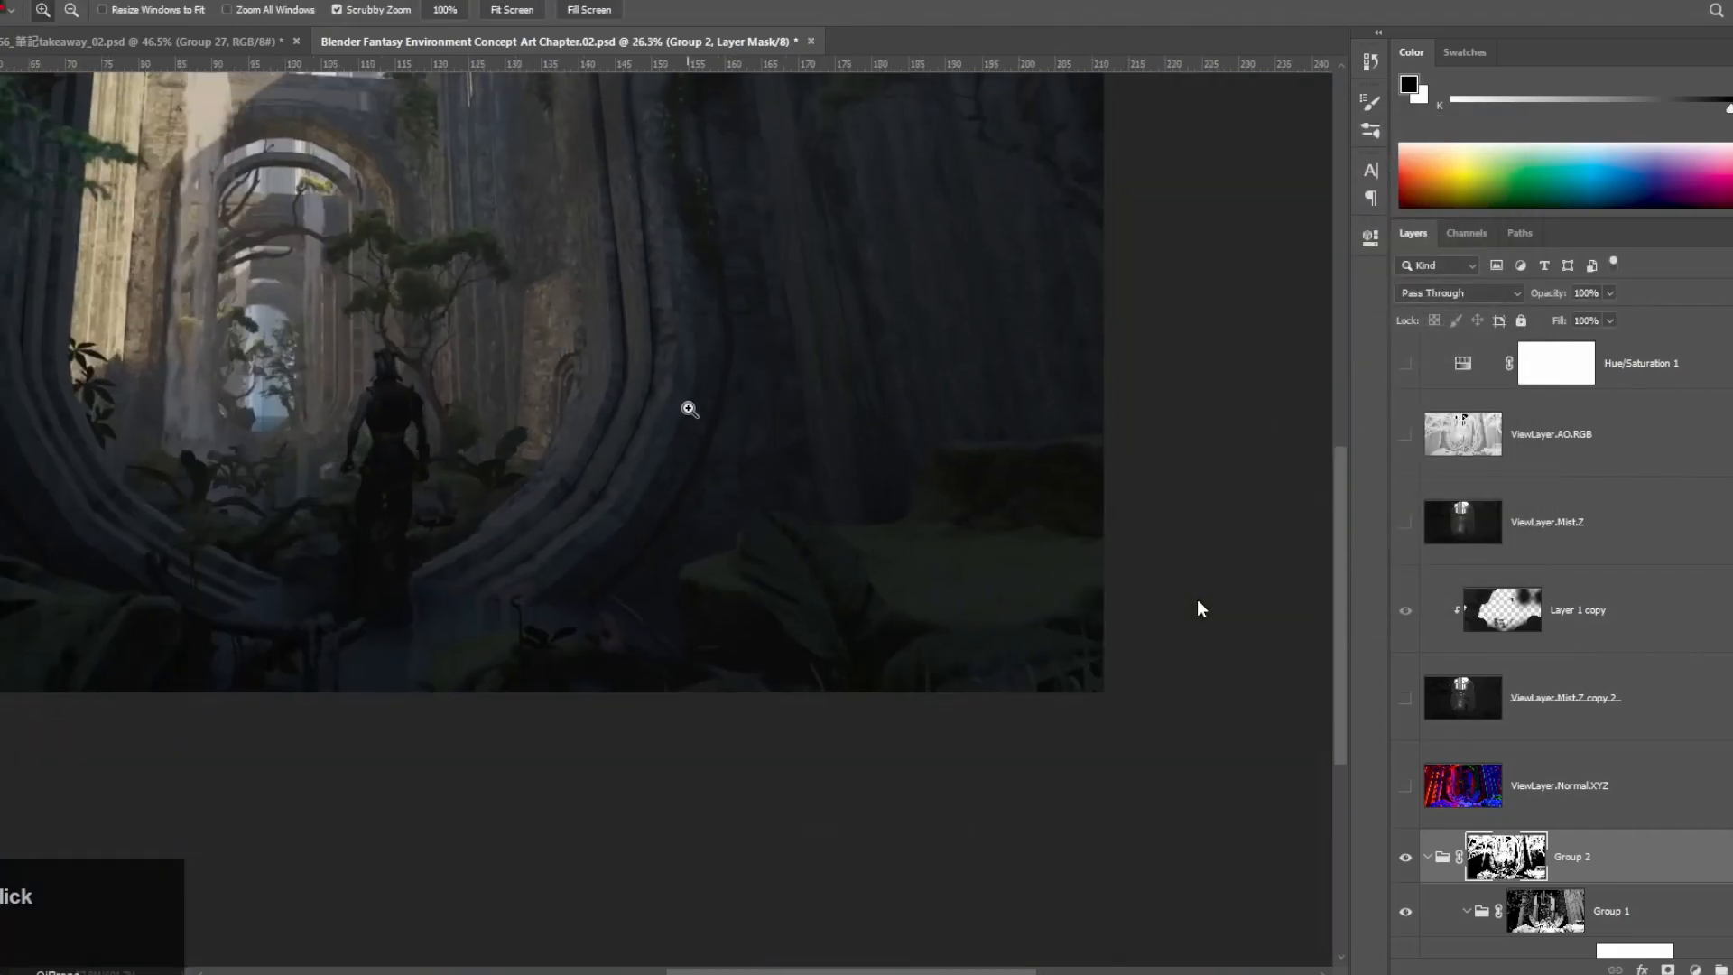
{"action": "mouse_move", "coordinate": [880, 464]}
{"action": "left_mouse_down"}
{"action": "mouse_move", "coordinate": [794, 532]}
{"action": "mouse_move", "coordinate": [843, 514]}
{"action": "mouse_move", "coordinate": [844, 587]}
{"action": "mouse_move", "coordinate": [444, 310]}
{"action": "mouse_move", "coordinate": [986, 599]}
{"action": "left_mouse_up"}
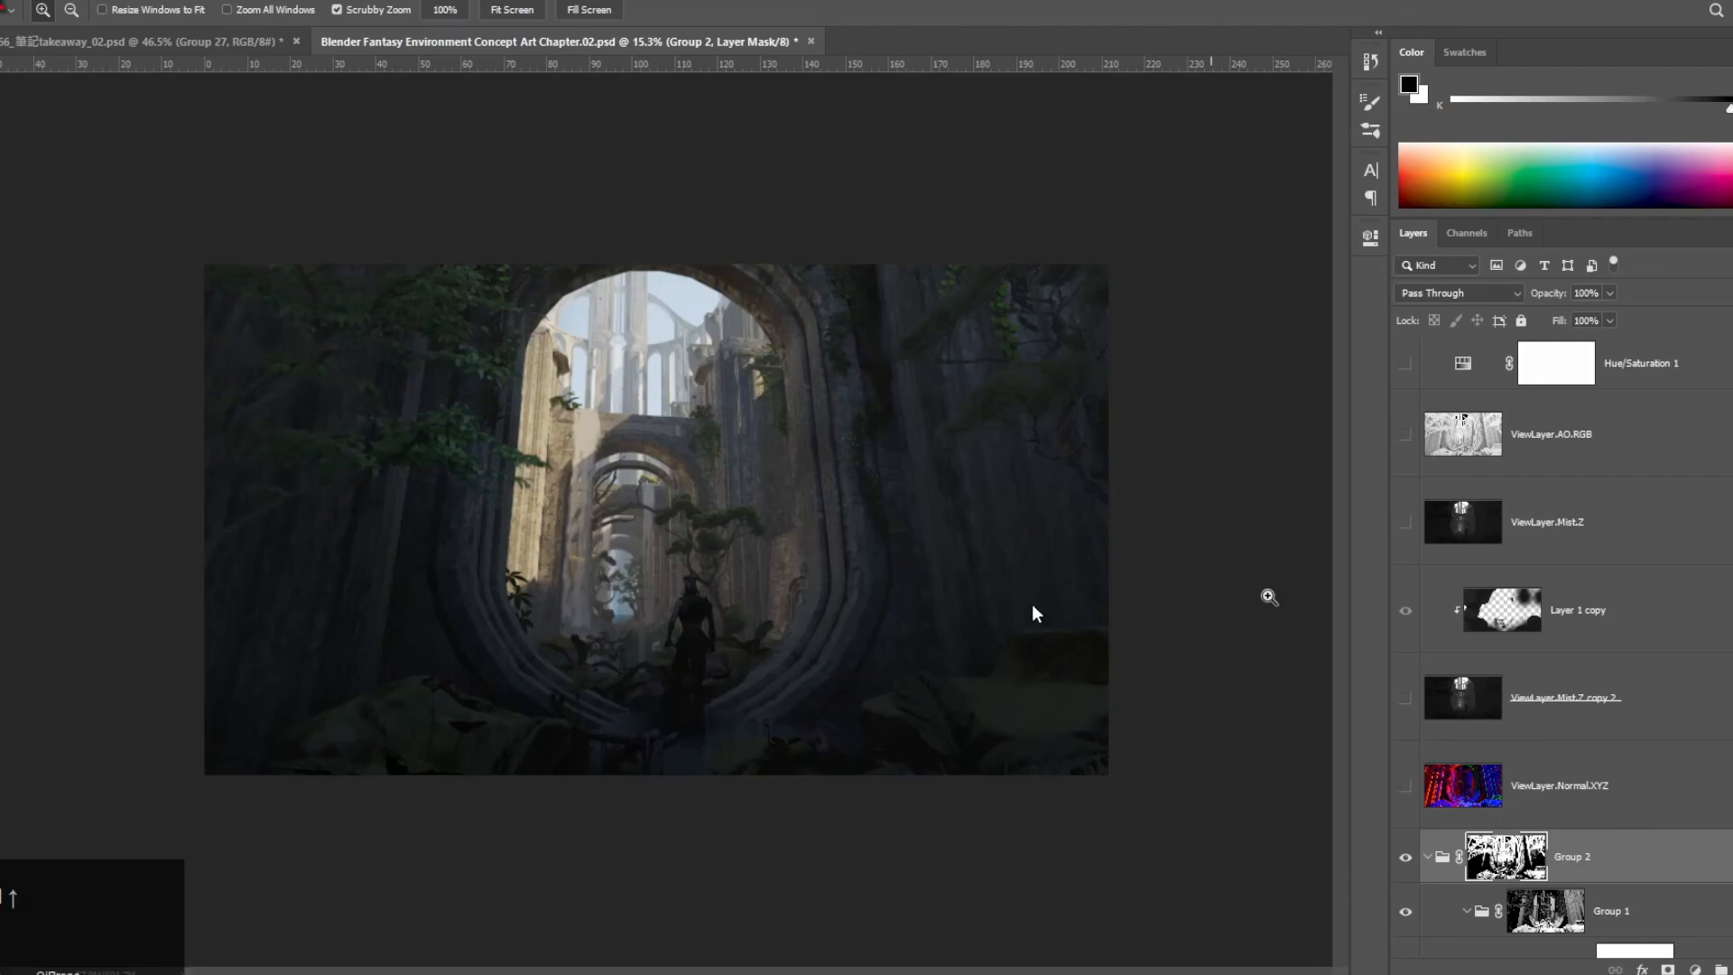
{"action": "left_click", "coordinate": [1534, 524]}
{"action": "key", "text": "w"}
{"action": "left_click", "coordinate": [983, 542]}
{"action": "key", "text": "ctrl+d"}
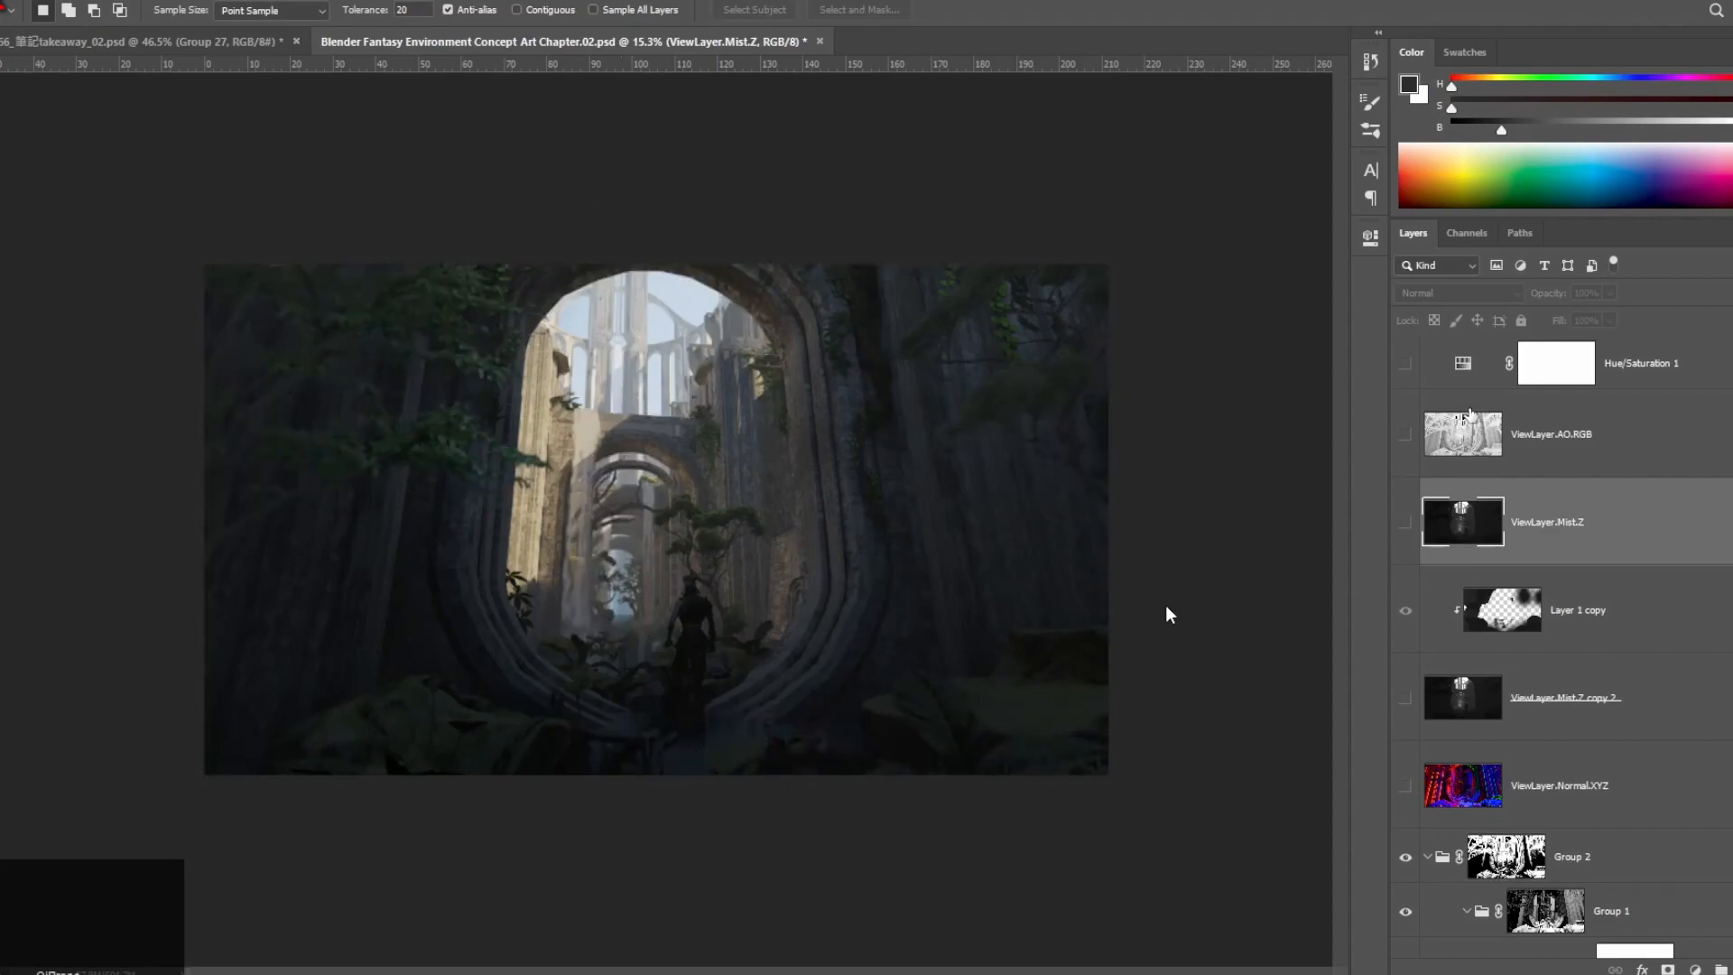
{"action": "left_click", "coordinate": [1404, 522]}
{"action": "left_click", "coordinate": [1074, 374]}
{"action": "key", "text": "ctrl+d"}
{"action": "left_click", "coordinate": [1092, 422]}
{"action": "key", "text": "ctrl+d"}
{"action": "left_click", "coordinate": [1403, 524]}
Step: Show ViewLayer.Mist.Z copy 2 and delete the Layer 1 copy clipped to it
{"action": "left_click", "coordinate": [1404, 697]}
{"action": "left_click", "coordinate": [1566, 698]}
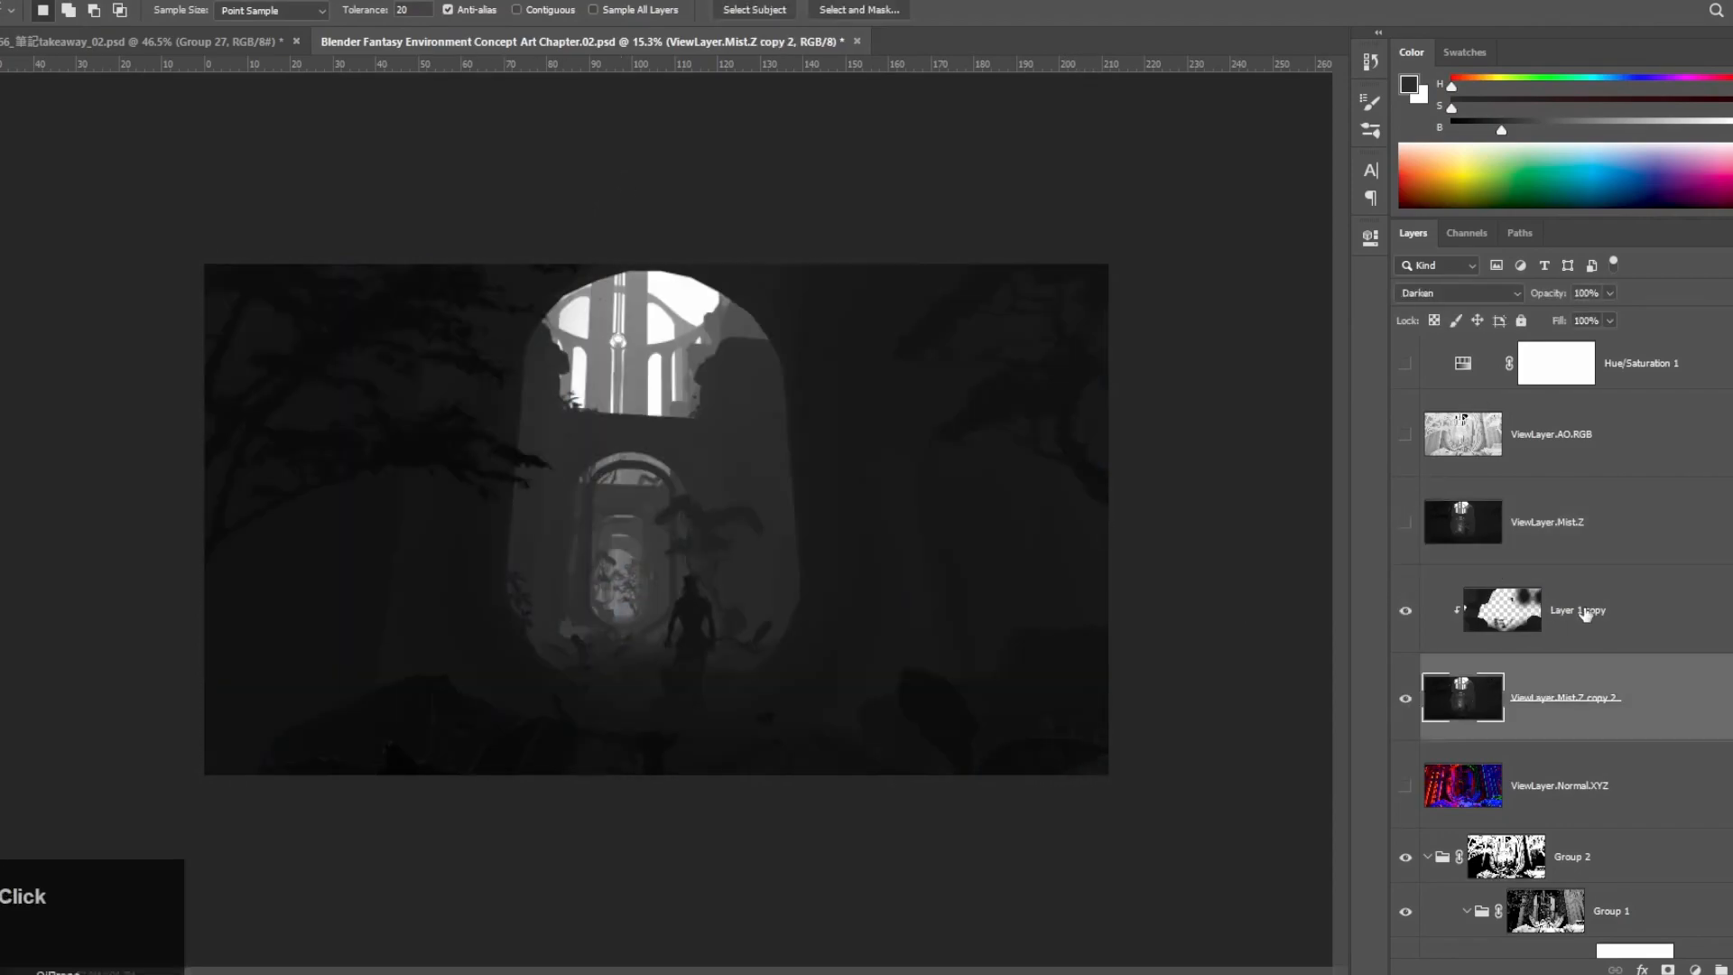
{"action": "right_click", "coordinate": [1585, 617]}
{"action": "left_click", "coordinate": [1534, 732]}
{"action": "left_click_drag", "start_coordinate": [416, 11], "coordinate": [307, 35]}
{"action": "type", "text": "10"}
{"action": "left_click", "coordinate": [470, 329]}
{"action": "key", "text": "ctrl+d"}
Step: Invert a duplicate of ViewLayer.Mist.Z copy 2 and raise its black point with Curves to isolate the nearest objects
{"action": "key", "text": "ctrl+j"}
{"action": "key", "text": "ctrl+i"}
{"action": "key", "text": "ctrl+m"}
{"action": "left_click_drag", "start_coordinate": [951, 495], "coordinate": [1178, 504]}
{"action": "left_click_drag", "start_coordinate": [1224, 128], "coordinate": [1073, 403]}
{"action": "left_click_drag", "start_coordinate": [1030, 771], "coordinate": [1029, 769]}
{"action": "left_click", "coordinate": [1311, 446]}
Step: Load the inverted mist pass's RGB channel as a selection and hide the pass
{"action": "left_click", "coordinate": [1465, 233]}
{"action": "left_click", "coordinate": [1435, 263], "text": "ctrl"}
{"action": "left_click", "coordinate": [1412, 233]}
{"action": "left_click", "coordinate": [1404, 610]}
Step: Brush a colour sampled from the dark wall over the selected branches and foreground on a new layer above ViewLayer.Normal.XYZ
{"action": "scroll", "coordinate": [1455, 558], "scroll_direction": "down", "scroll_amount": 3}
{"action": "left_click", "coordinate": [1534, 460]}
{"action": "key", "text": "ctrl+shift+alt+n"}
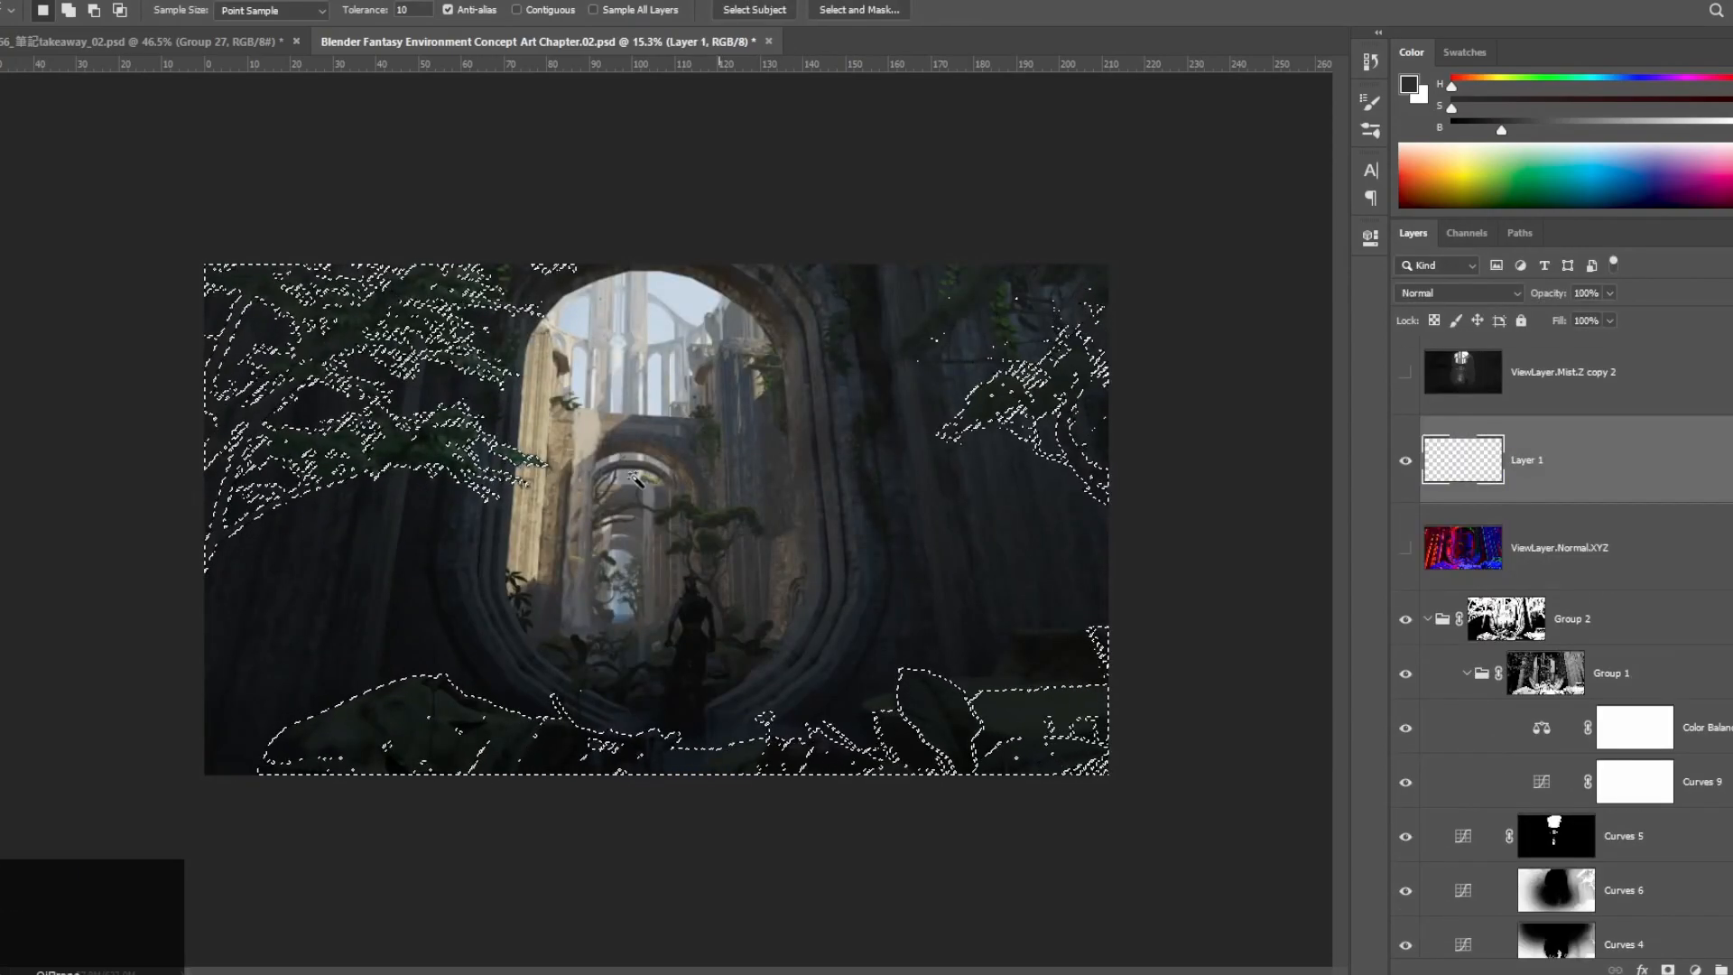
{"action": "key", "text": "b"}
{"action": "left_click", "coordinate": [889, 488], "text": "alt"}
{"action": "left_click_drag", "start_coordinate": [397, 379], "coordinate": [1188, 298]}
{"action": "key", "text": "ctrl+d"}
{"action": "mouse_move", "coordinate": [1693, 462]}
{"action": "left_mouse_down"}
{"action": "mouse_move", "coordinate": [1696, 938]}
{"action": "mouse_move", "coordinate": [1729, 969]}
{"action": "left_mouse_up"}
{"action": "key", "text": "ctrl+z"}
Step: Soften the paint on Layer 1 with a large soft eraser and move the layer below ViewLayer.Normal.XYZ
{"action": "key", "text": "e"}
{"action": "right_click", "coordinate": [589, 406]}
{"action": "double_click", "coordinate": [627, 481]}
{"action": "left_click_drag", "start_coordinate": [471, 483], "coordinate": [461, 369]}
{"action": "left_click", "coordinate": [1585, 294]}
{"action": "left_click_drag", "start_coordinate": [1599, 476], "coordinate": [1589, 592]}
Step: Raise the Curves 9 curve inside Group 1 to strengthen the top light, and revisit the Color Balance 1 settings
{"action": "left_click", "coordinate": [1427, 620]}
{"action": "left_click", "coordinate": [1405, 621]}
{"action": "left_click", "coordinate": [1404, 621]}
{"action": "left_click", "coordinate": [1657, 621]}
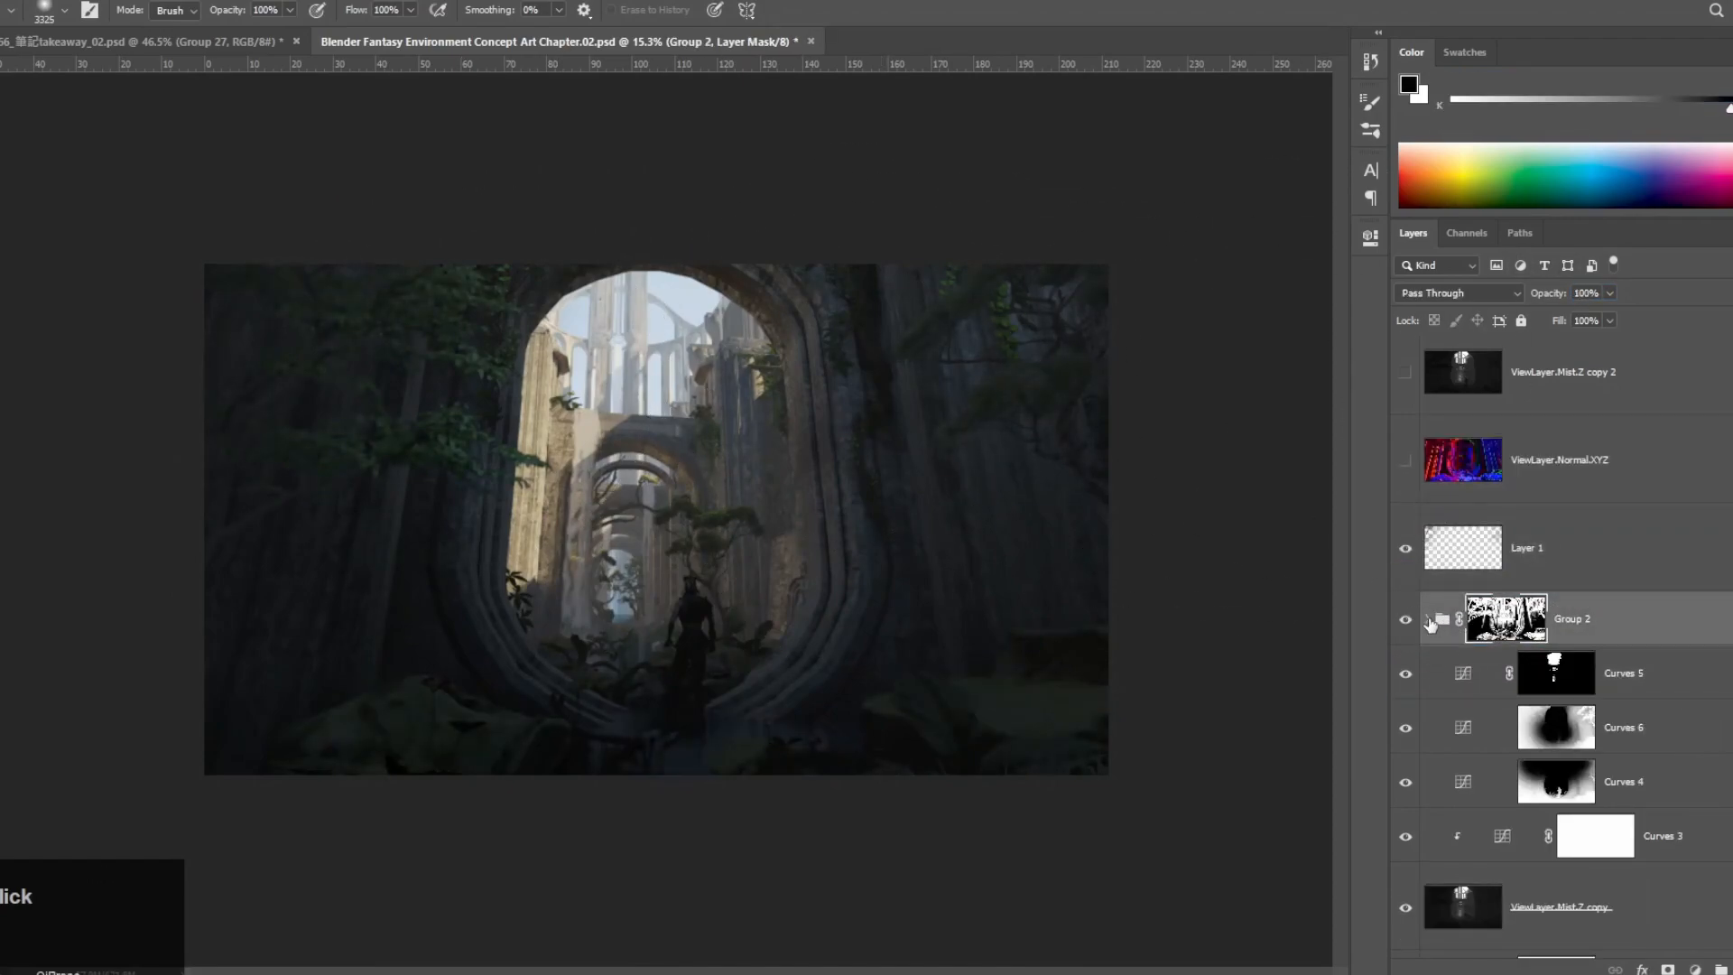
{"action": "left_click", "coordinate": [1427, 620]}
{"action": "double_click", "coordinate": [1540, 782]}
{"action": "left_click_drag", "start_coordinate": [1189, 479], "coordinate": [1191, 402]}
{"action": "left_click", "coordinate": [1503, 746]}
{"action": "left_click", "coordinate": [1182, 294]}
{"action": "left_click", "coordinate": [1164, 341]}
{"action": "left_click", "coordinate": [1314, 229]}
Step: Set the opacity of the ViewLayer.AO.RGB copy layer to 70%
{"action": "scroll", "coordinate": [1441, 699], "scroll_direction": "down", "scroll_amount": 5}
{"action": "left_click", "coordinate": [1462, 830]}
{"action": "type", "text": "70"}
{"action": "key", "text": "Return"}
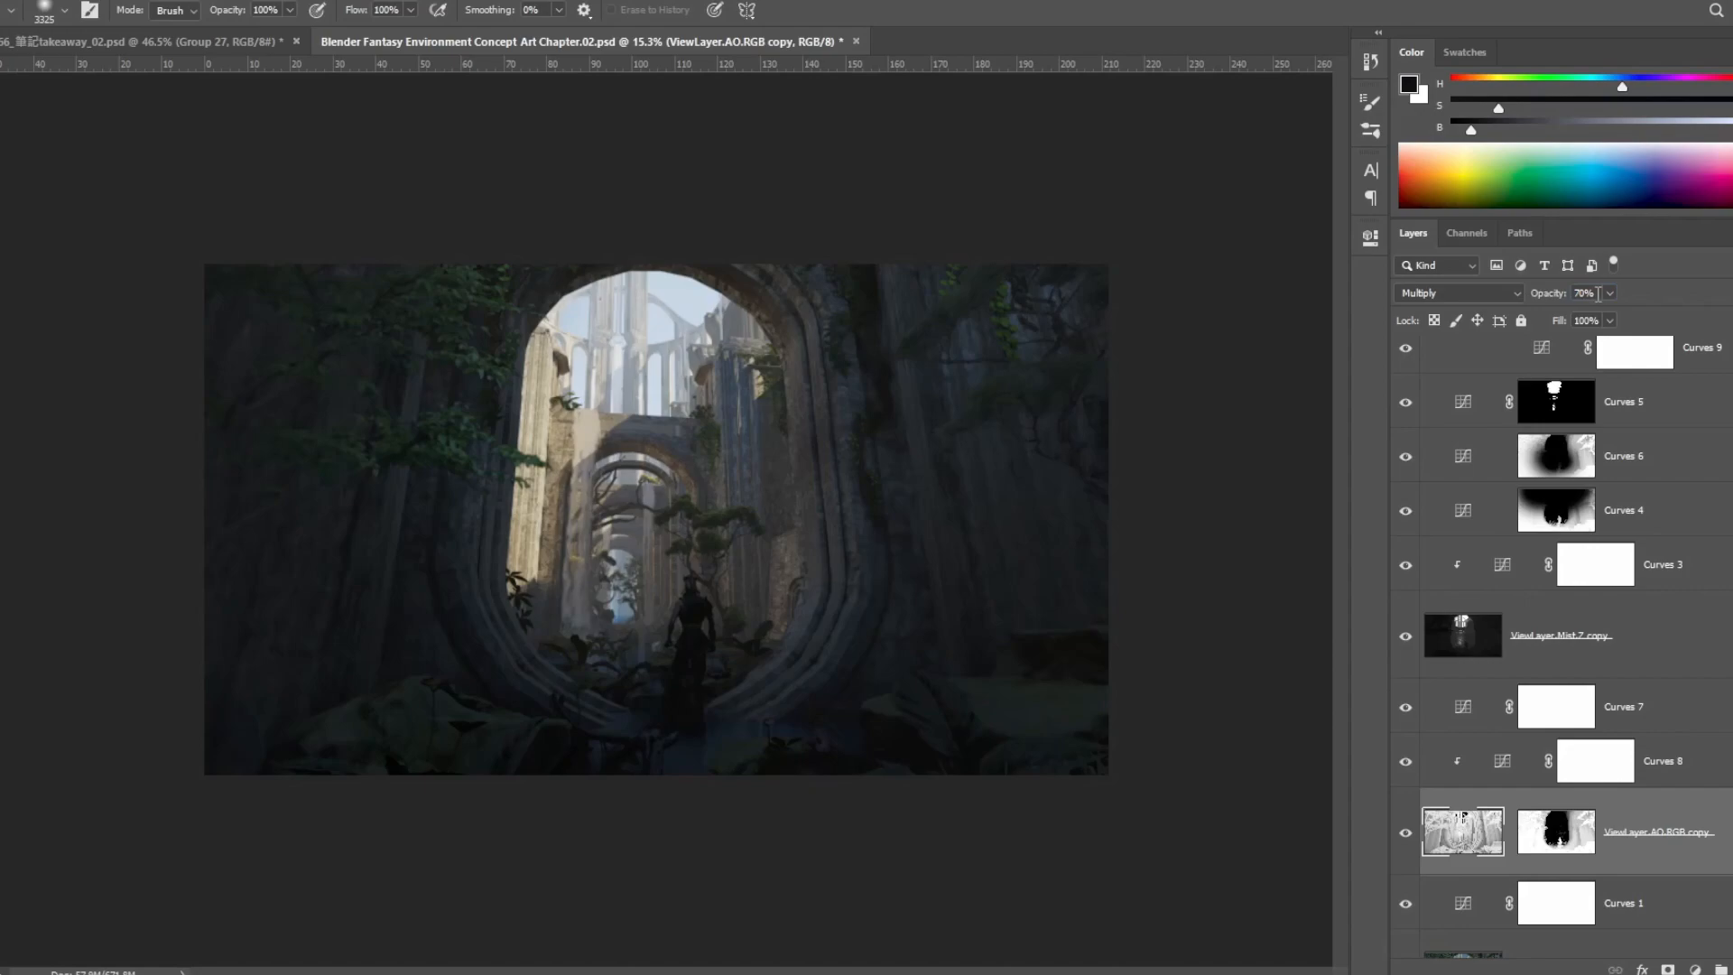
Step: Compare the scene with and without the ViewLayer.AO.RGB copy layer and set its opacity to 62%
{"action": "left_click", "coordinate": [1407, 832]}
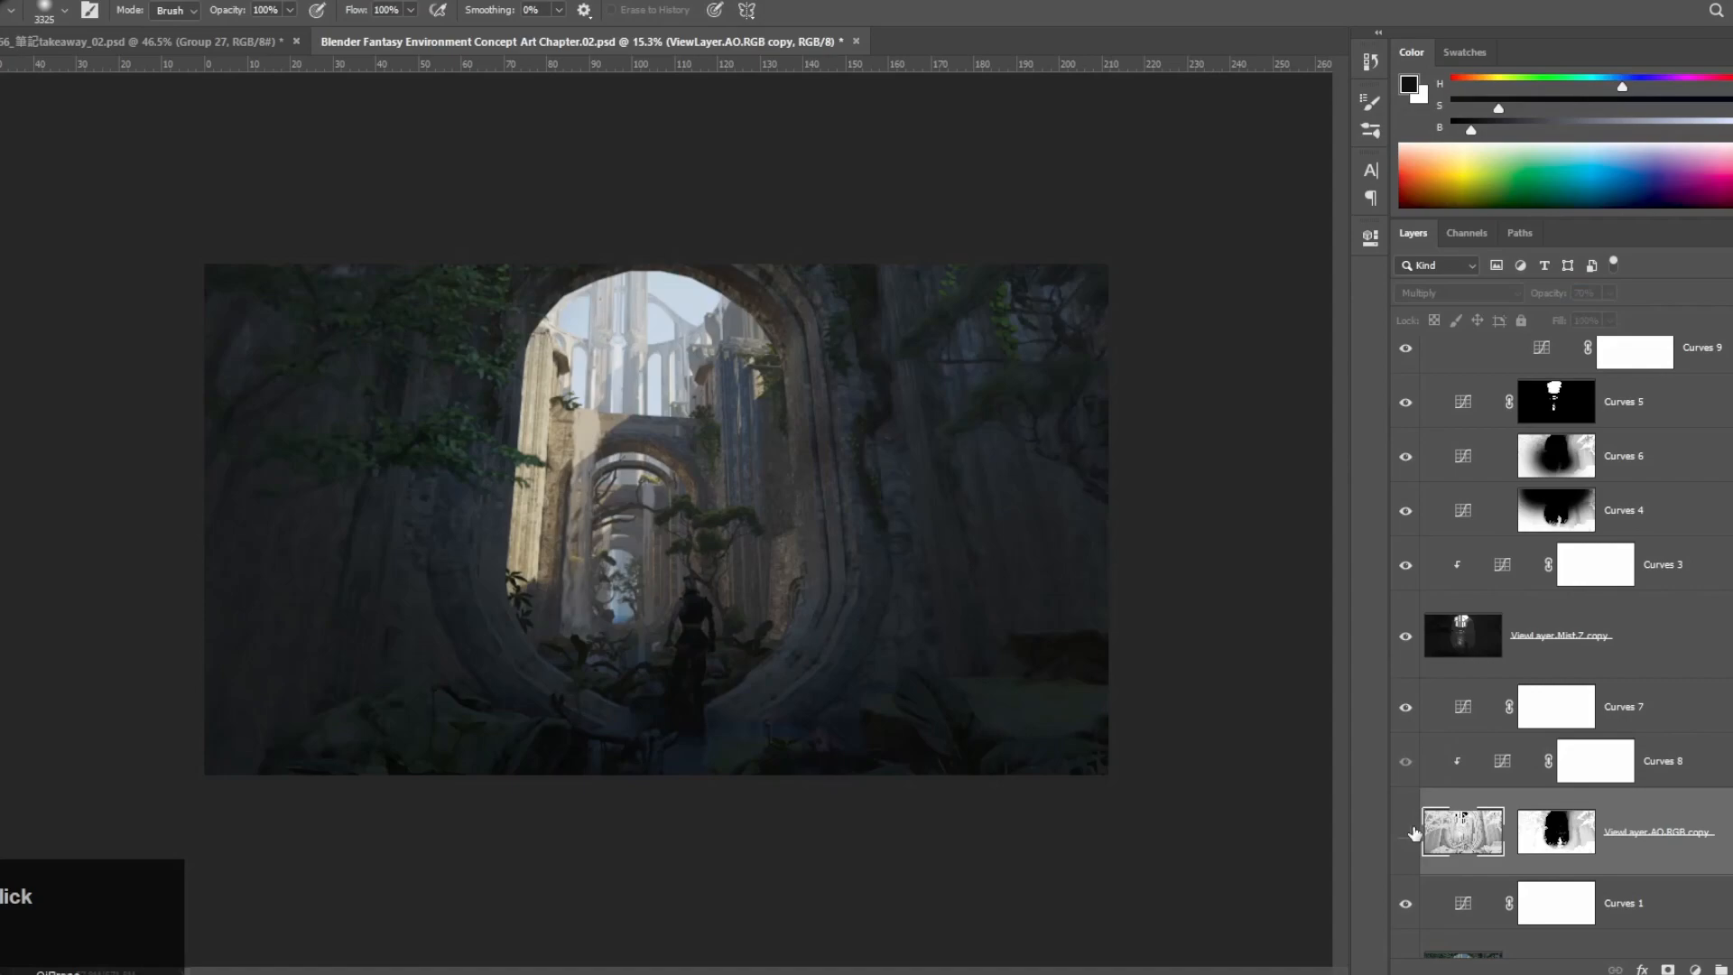
{"action": "left_click", "coordinate": [1413, 831]}
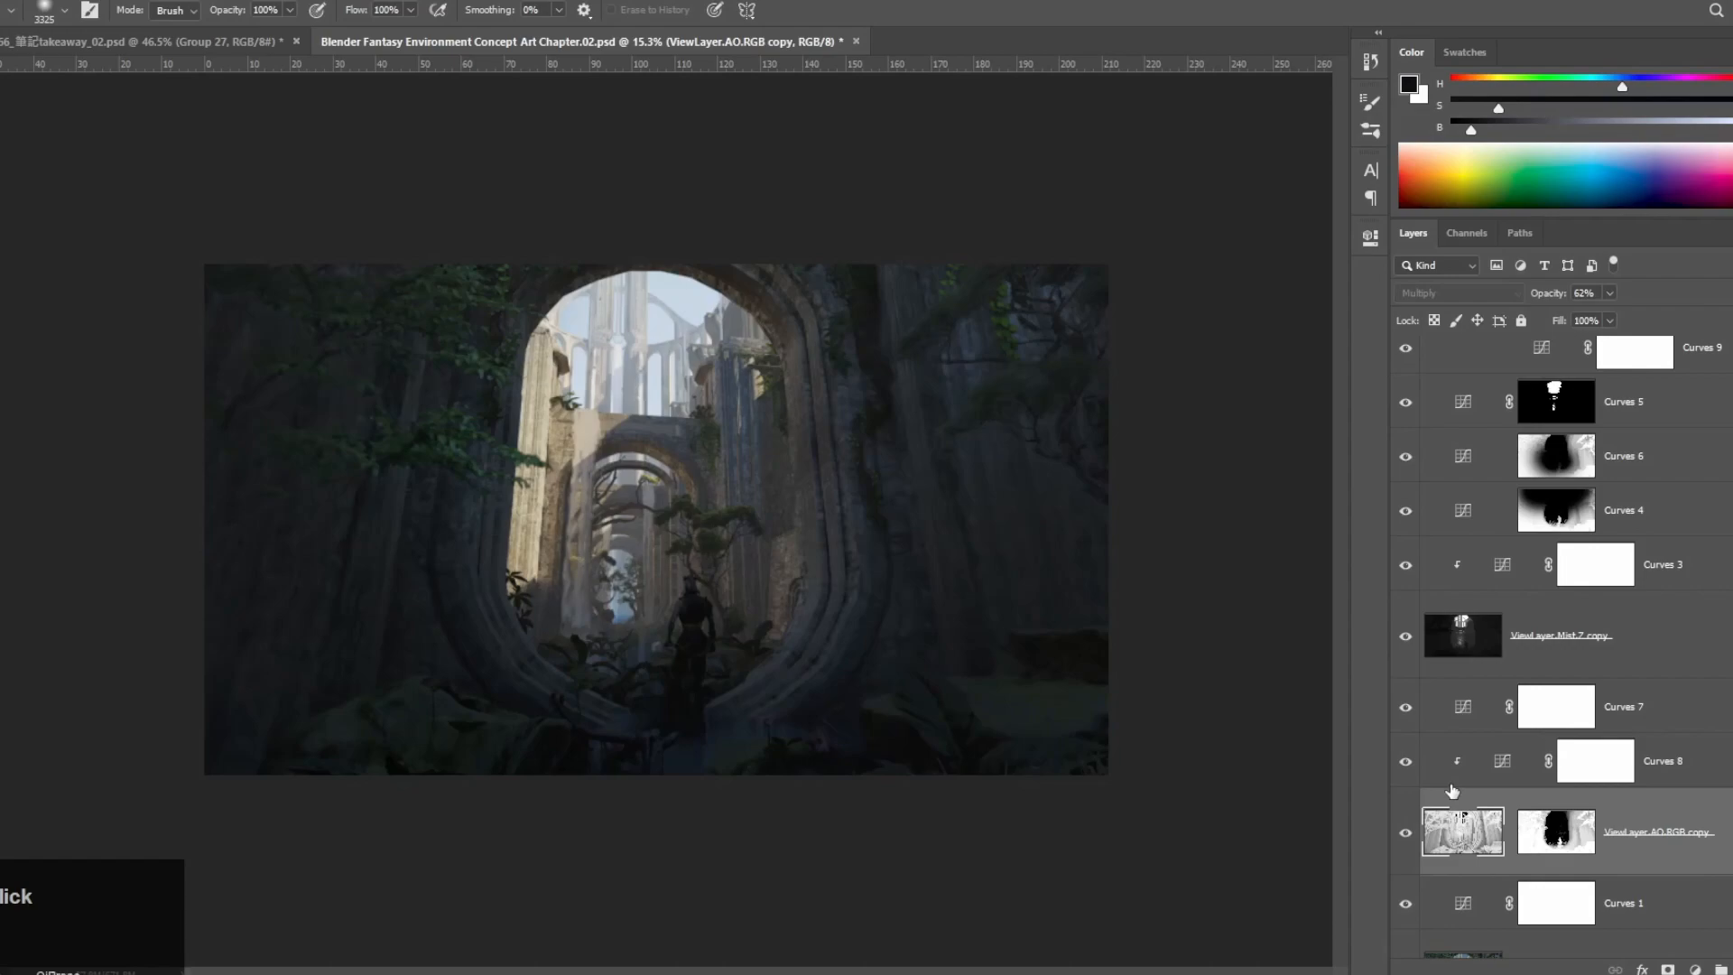
Step: Collapse Group 1 and rename its parent, Group 2, as skylight
{"action": "scroll", "coordinate": [1452, 791], "scroll_direction": "up", "scroll_amount": 6}
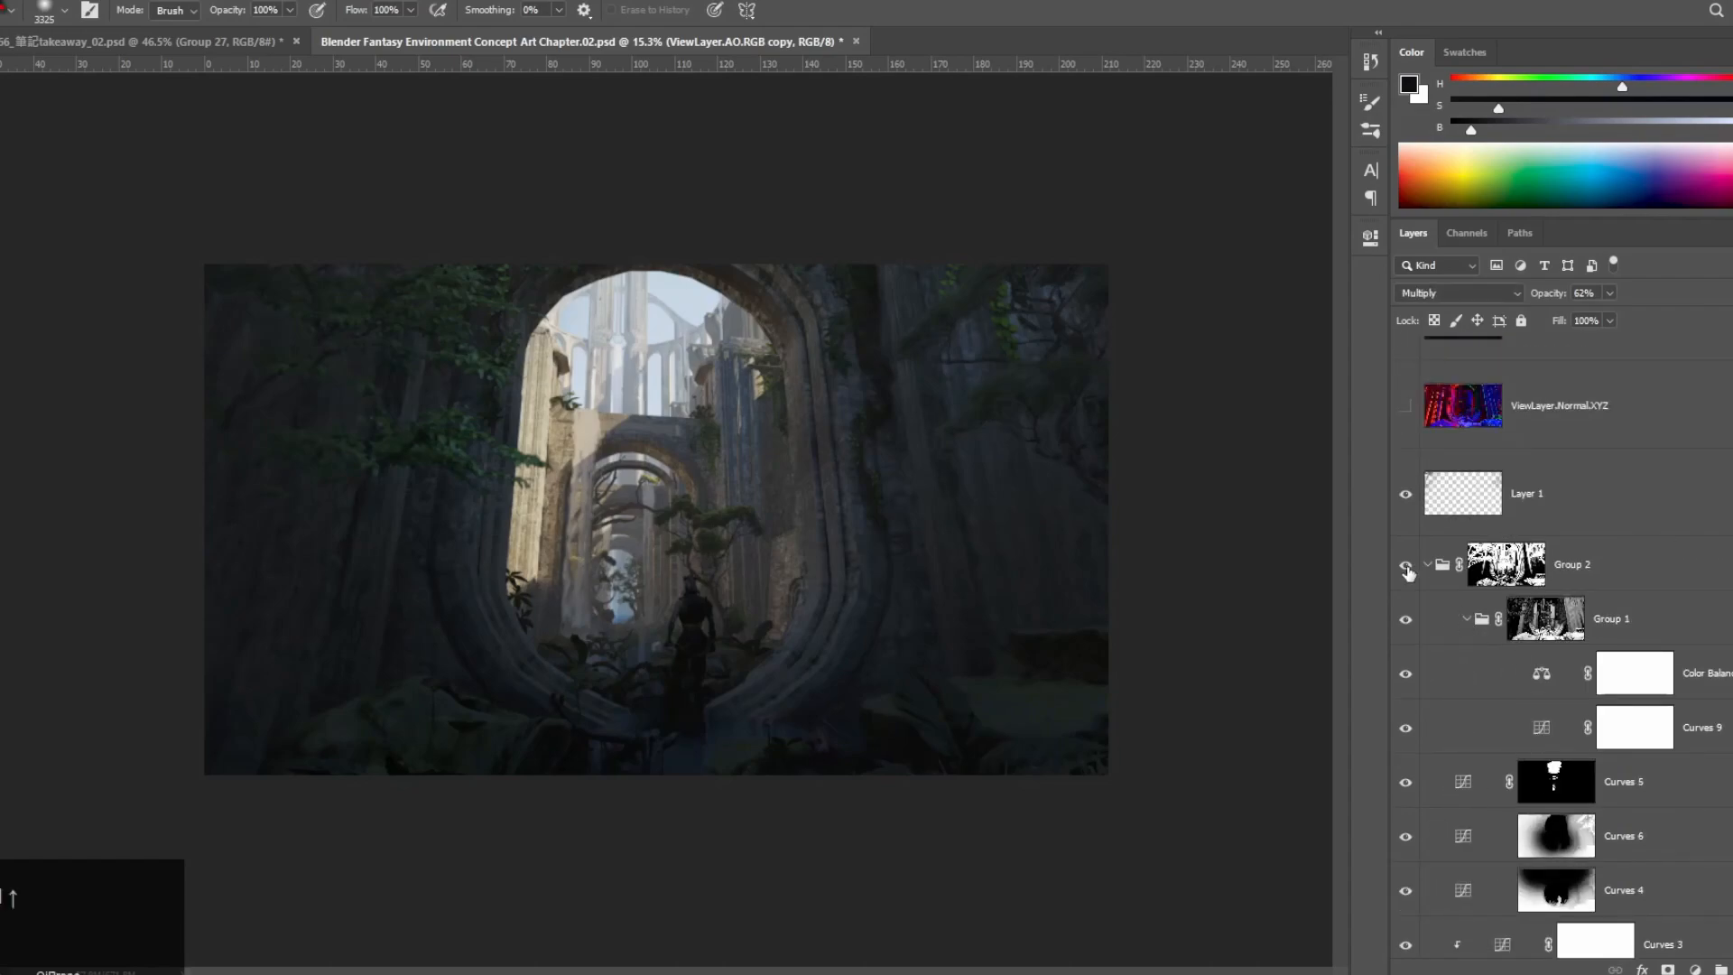
{"action": "left_click", "coordinate": [1592, 568]}
{"action": "left_click", "coordinate": [1467, 619]}
{"action": "left_click_drag", "start_coordinate": [1548, 571], "coordinate": [1548, 560]}
{"action": "double_click", "coordinate": [1573, 564]}
{"action": "type", "text": "skylight"}
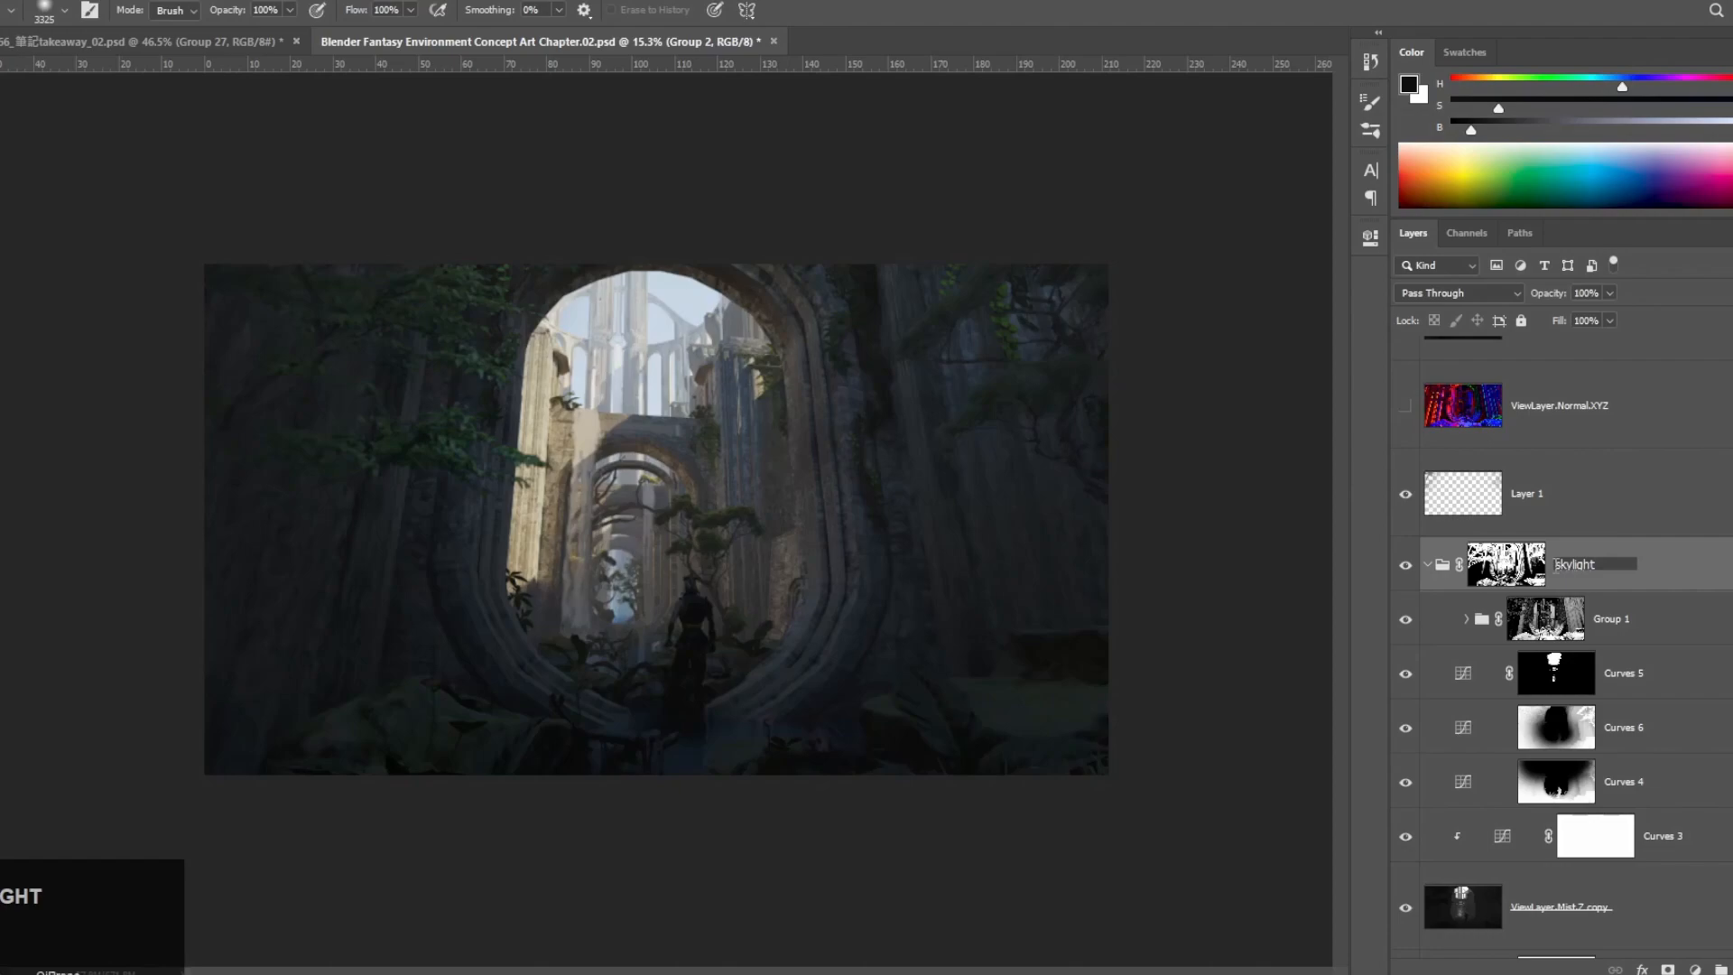
{"action": "key", "text": "Return"}
Step: Nest the skylight group in a new group, give that group a black-filled layer mask, and make white the foreground colour
{"action": "left_click_drag", "start_coordinate": [1558, 569], "coordinate": [1720, 968]}
{"action": "left_click", "coordinate": [1667, 969]}
{"action": "key", "text": "alt+BackSpace"}
{"action": "key", "text": "x"}
Step: Brush white on the new group's mask with a soft brush over the lower centre of the foreground to bring back the skylight there
{"action": "right_click", "coordinate": [445, 544], "text": "alt"}
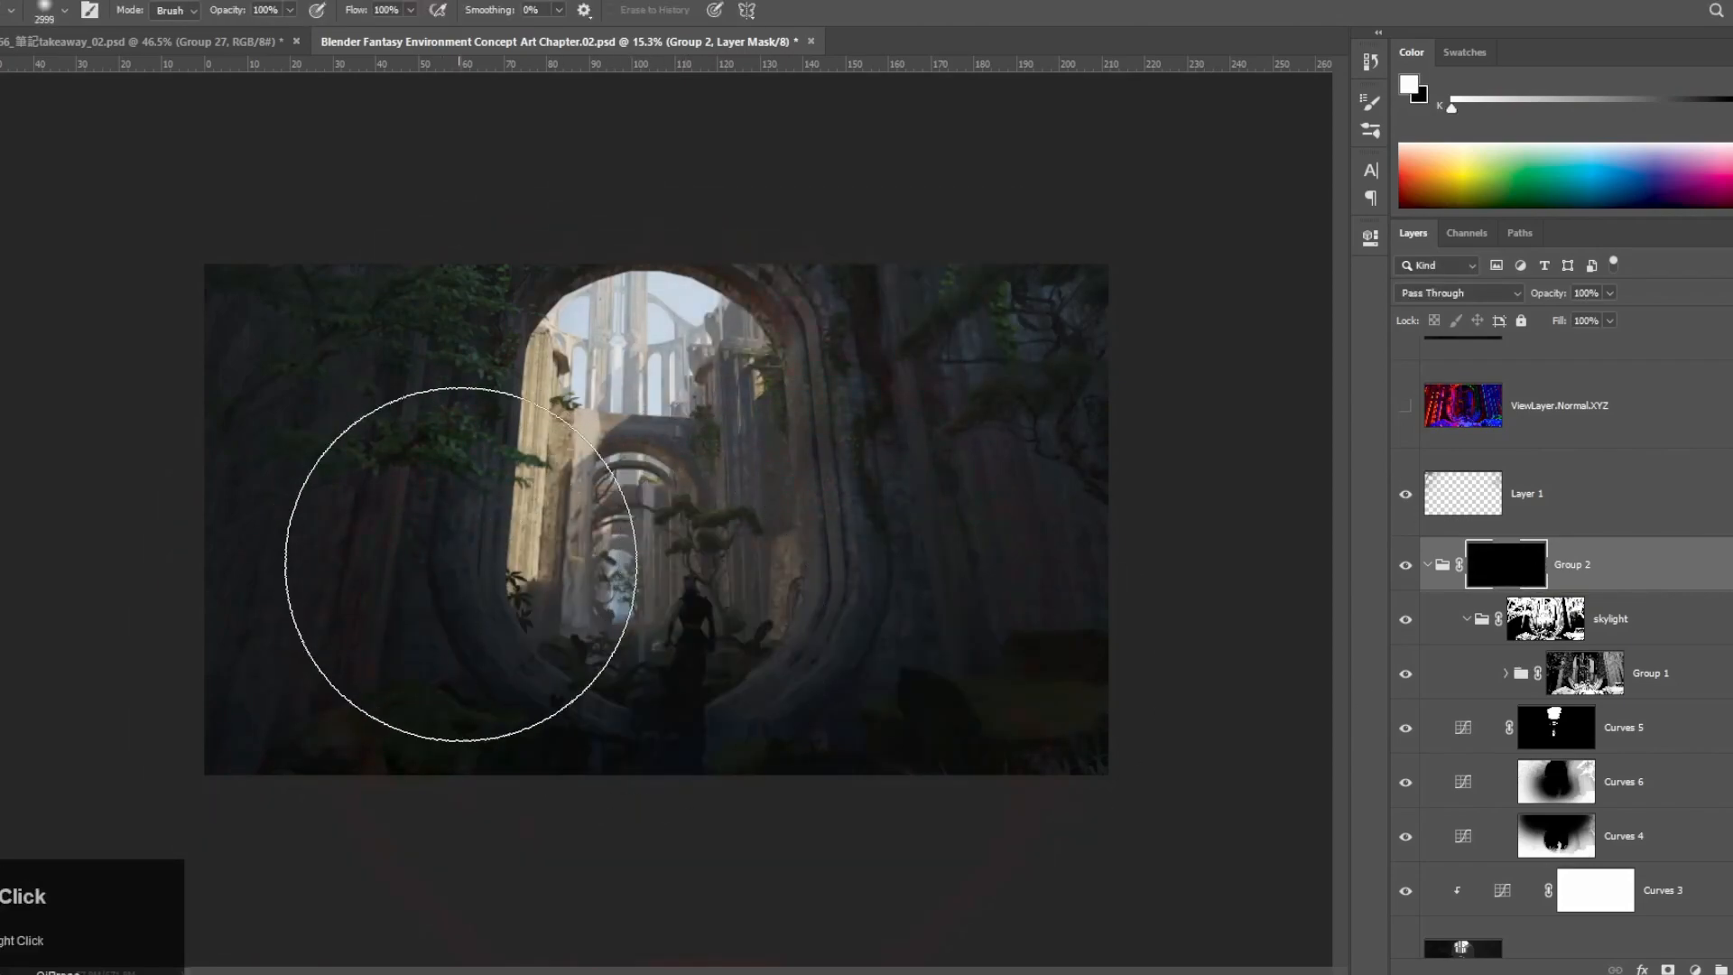
{"action": "key", "text": "b"}
{"action": "left_click_drag", "start_coordinate": [638, 665], "coordinate": [646, 712]}
{"action": "right_click", "coordinate": [604, 713], "text": "alt"}
{"action": "mouse_move", "coordinate": [928, 698]}
{"action": "left_mouse_down"}
{"action": "mouse_move", "coordinate": [786, 715]}
{"action": "mouse_move", "coordinate": [933, 758]}
{"action": "left_mouse_up"}
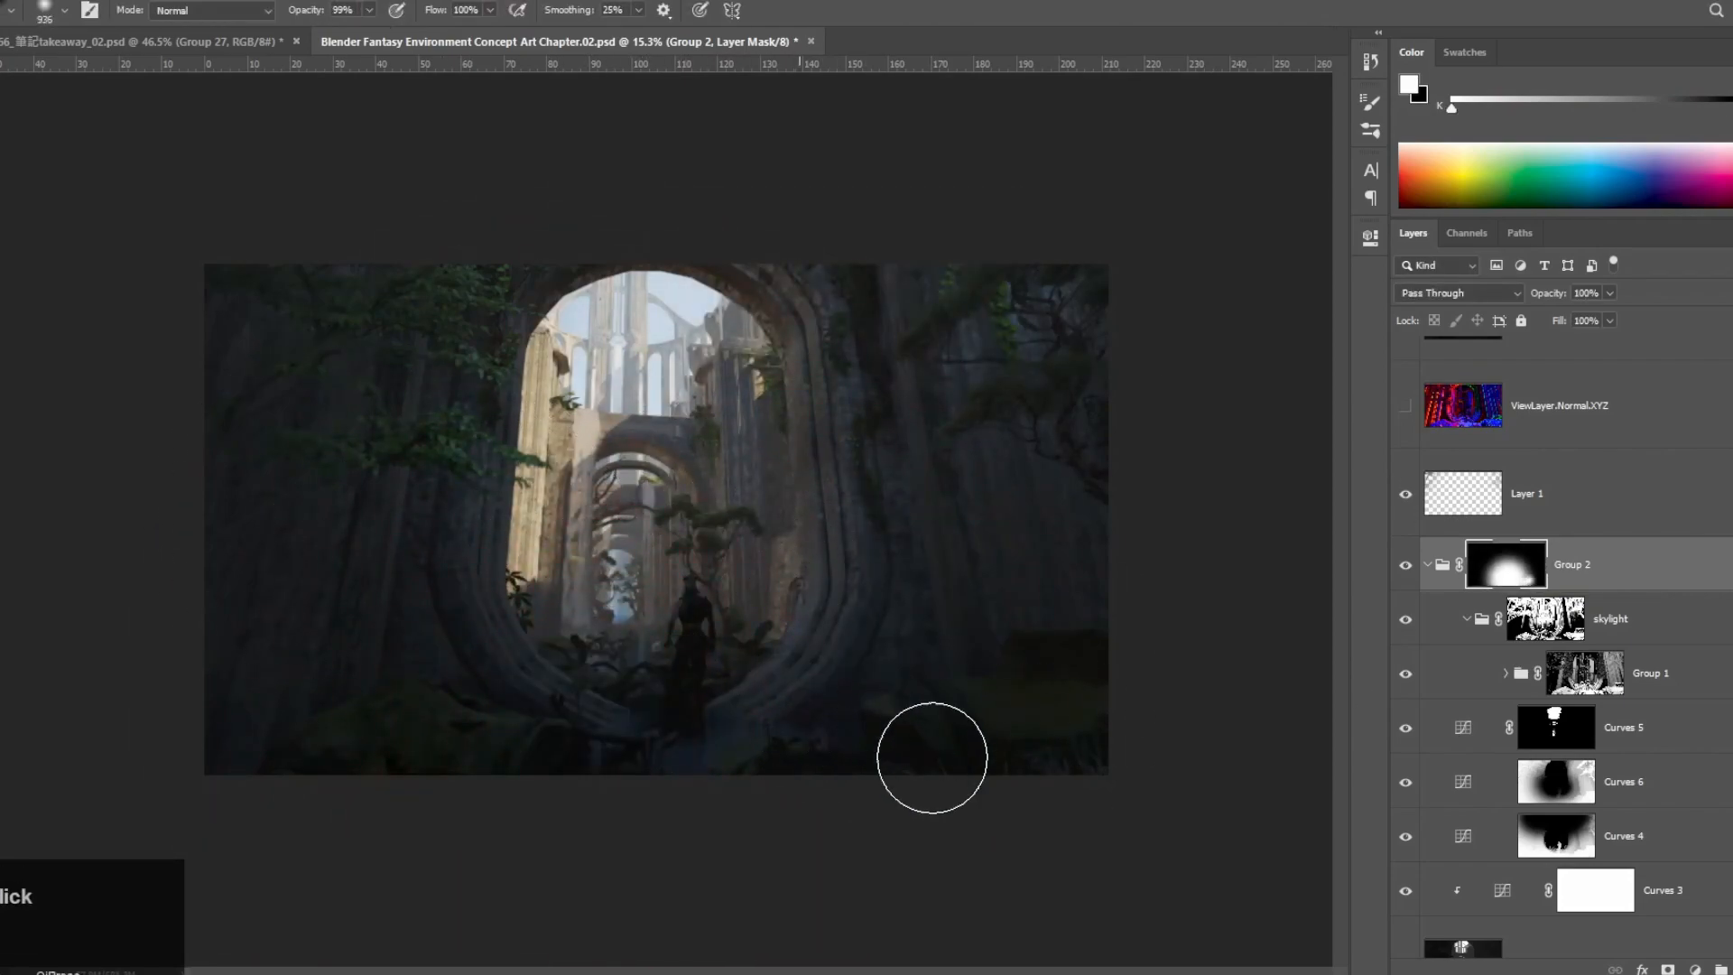
{"action": "mouse_move", "coordinate": [763, 733]}
{"action": "left_mouse_down"}
{"action": "mouse_move", "coordinate": [523, 726]}
{"action": "mouse_move", "coordinate": [666, 680]}
{"action": "left_mouse_up"}
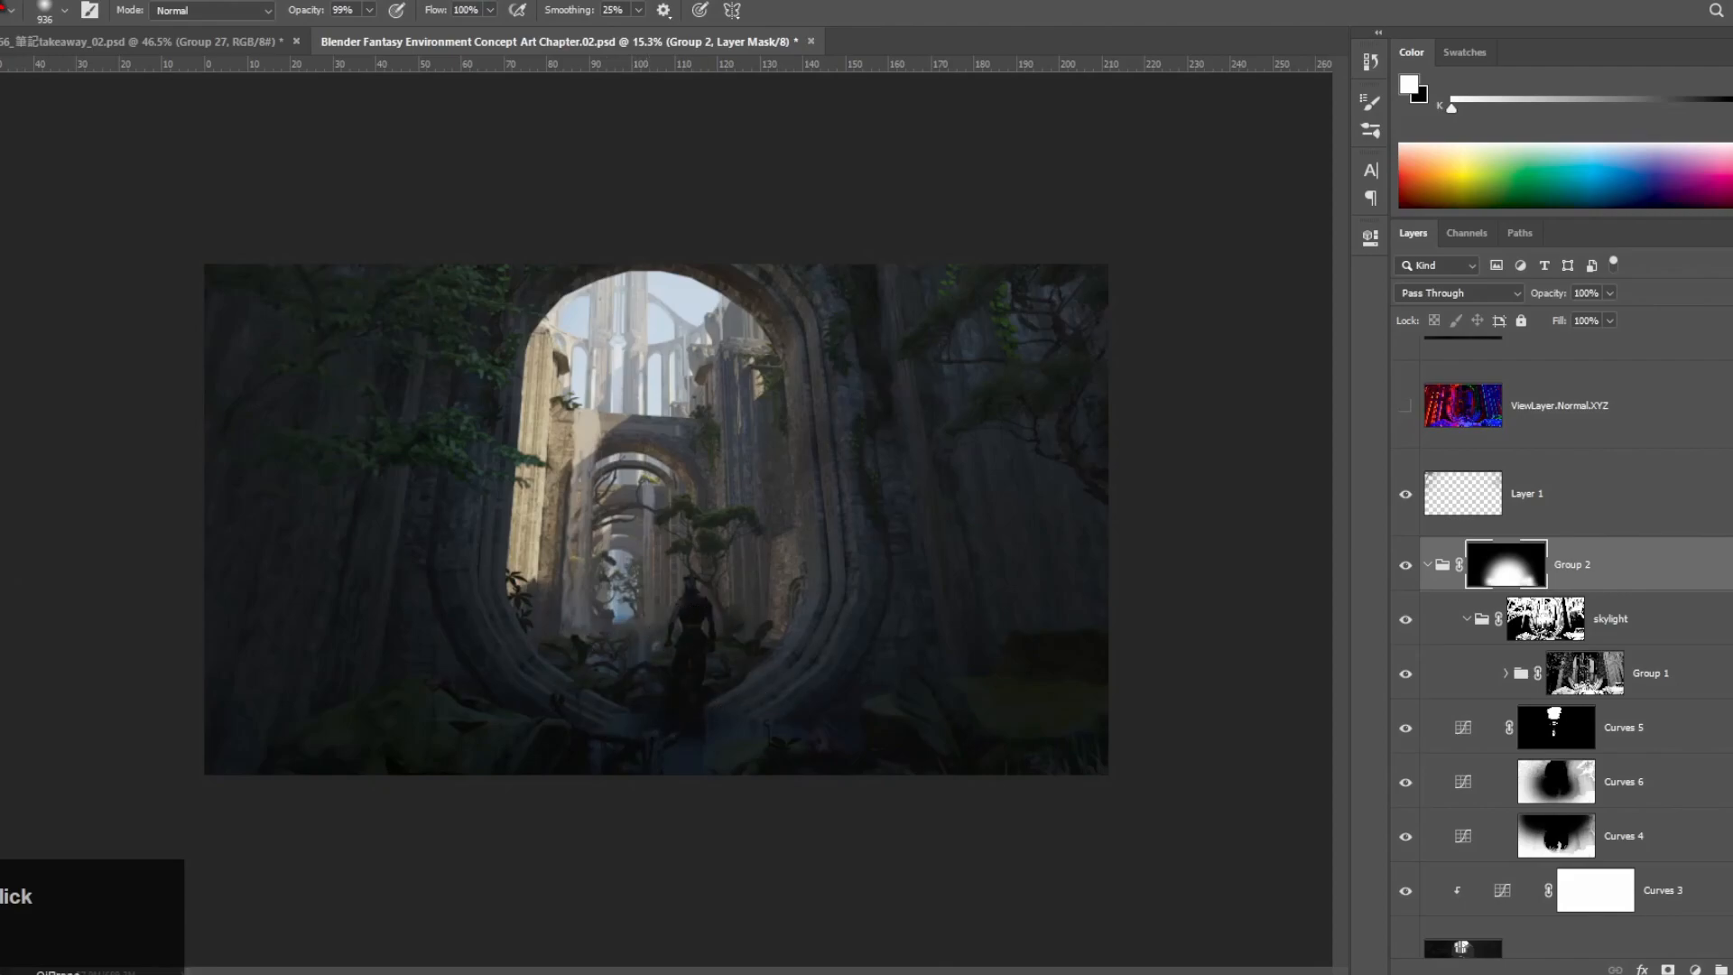
{"action": "left_click_drag", "start_coordinate": [755, 640], "coordinate": [837, 644], "text": "ctrl"}
{"action": "left_click_drag", "start_coordinate": [796, 704], "coordinate": [700, 595], "text": "ctrl"}
{"action": "key", "text": "x"}
{"action": "mouse_move", "coordinate": [866, 434]}
{"action": "left_mouse_down", "text": "ctrl"}
{"action": "mouse_move", "coordinate": [945, 337]}
{"action": "mouse_move", "coordinate": [961, 371]}
{"action": "mouse_move", "coordinate": [894, 425]}
{"action": "mouse_move", "coordinate": [705, 519]}
{"action": "mouse_move", "coordinate": [969, 571]}
{"action": "left_mouse_up", "text": "ctrl"}
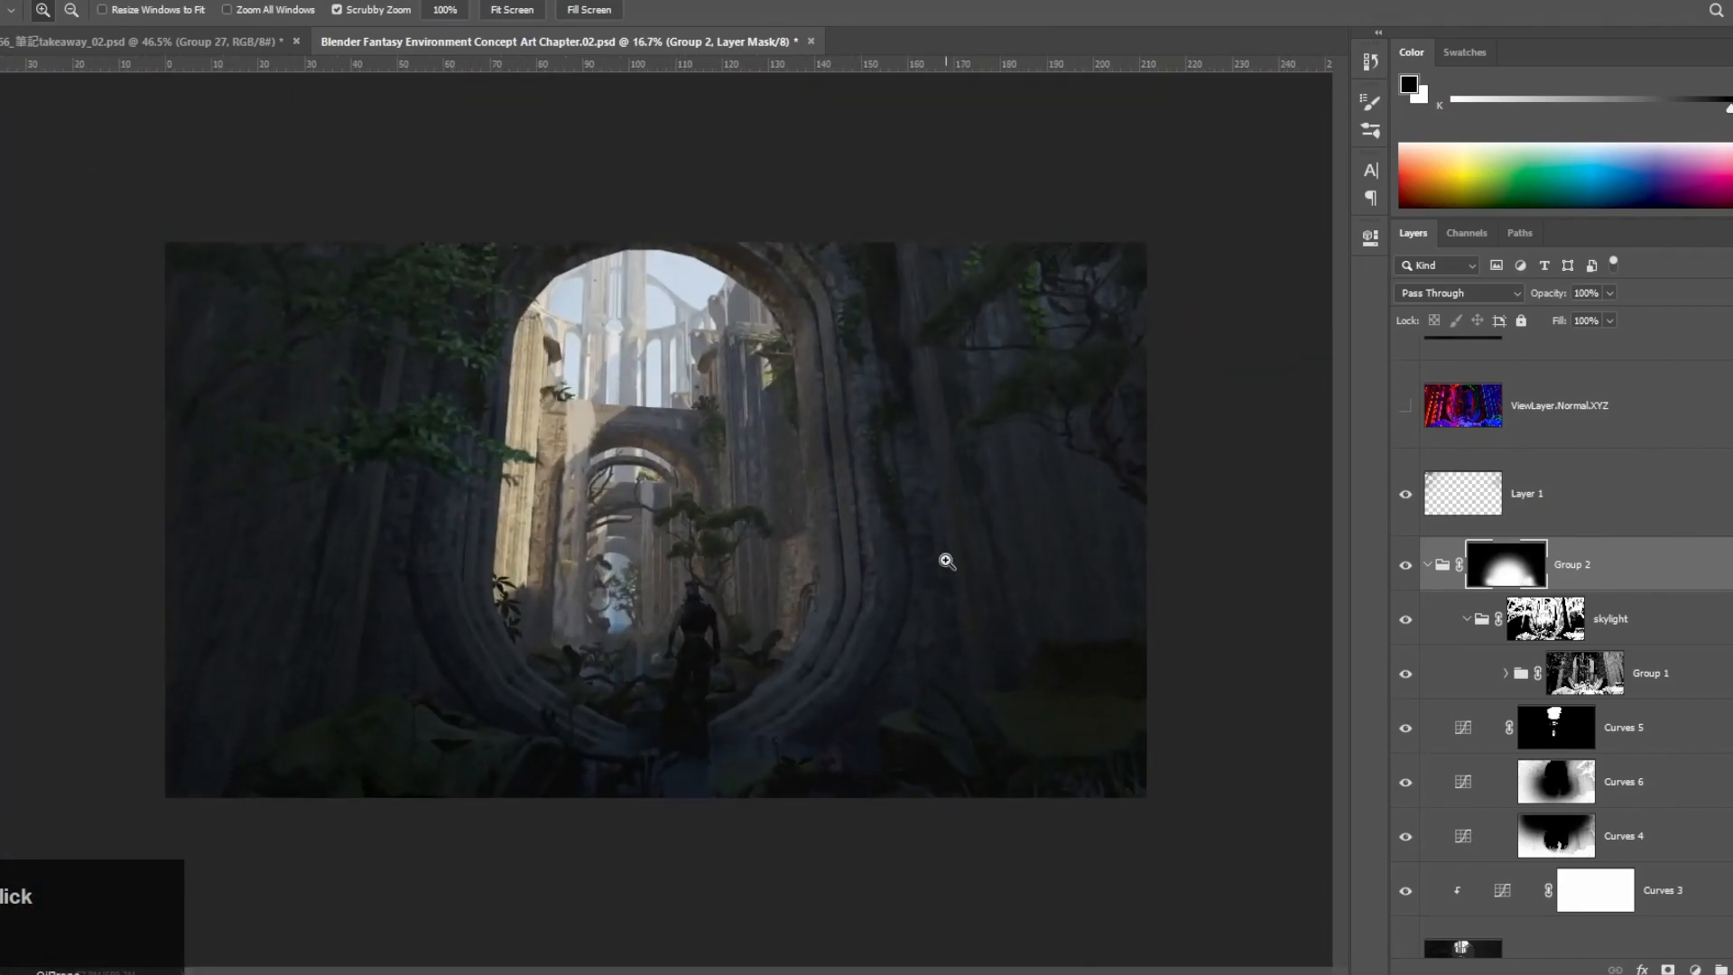
Step: Select the sky on the ViewLayer.Mist.Z layer with the Magic Wand
{"action": "scroll", "coordinate": [1590, 661], "scroll_direction": "up", "scroll_amount": 5}
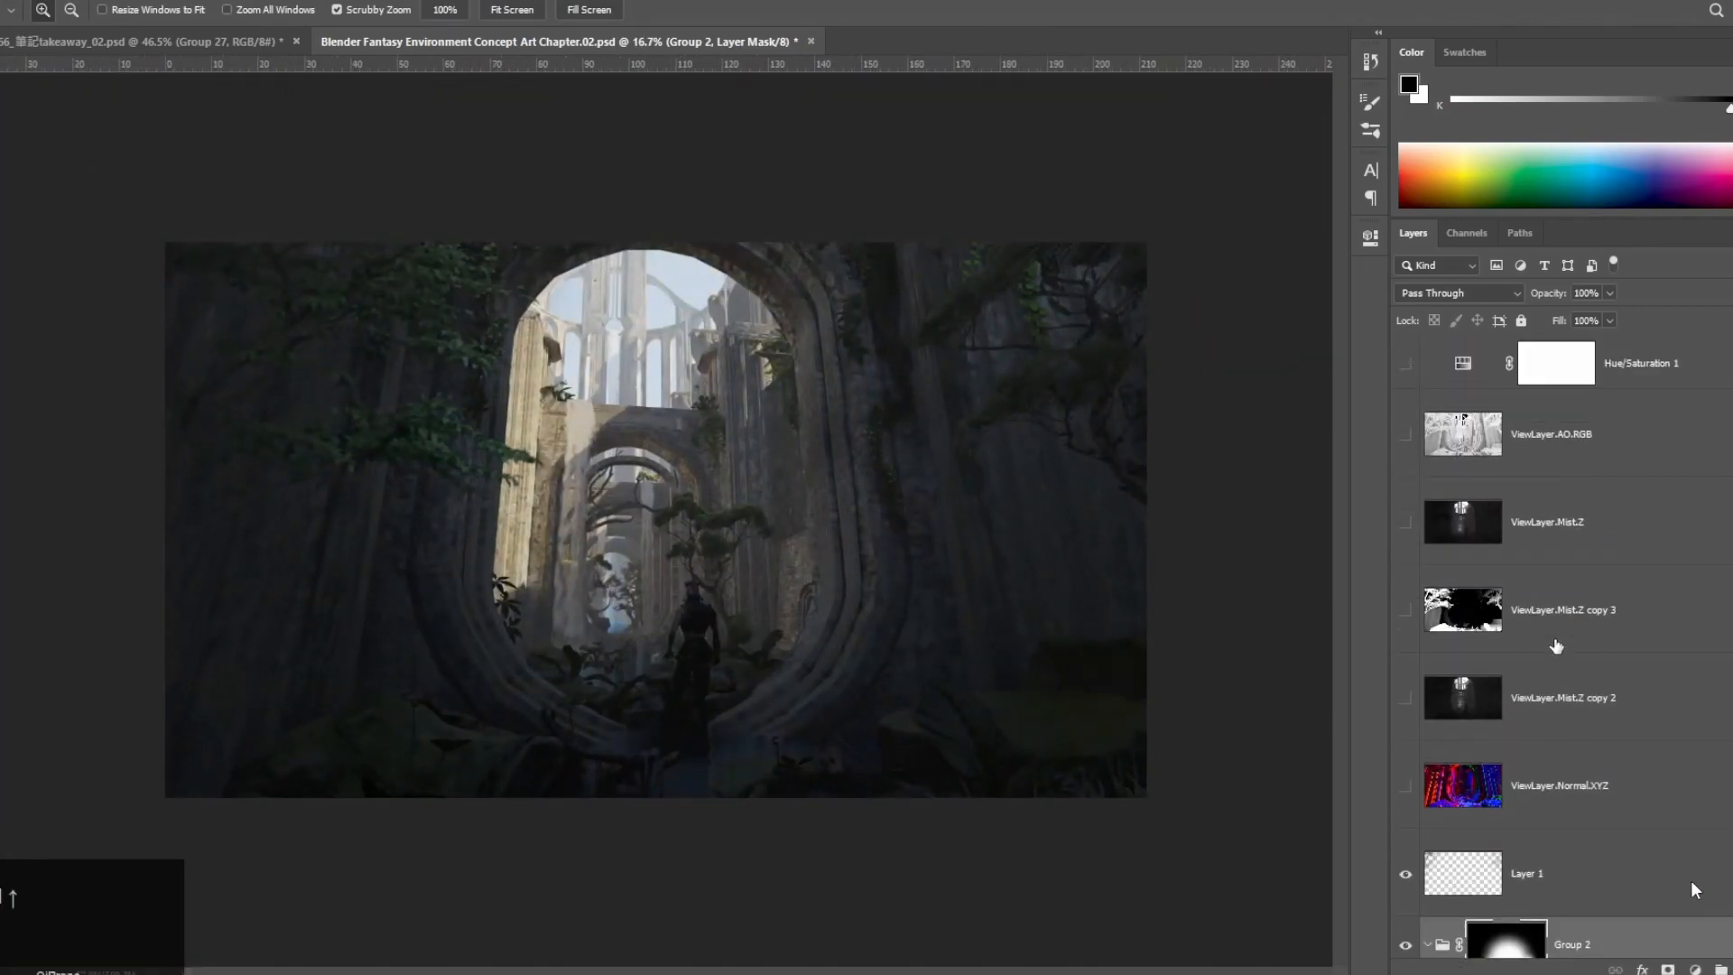
{"action": "left_click", "coordinate": [1575, 532]}
{"action": "key", "text": "w"}
{"action": "left_click", "coordinate": [682, 277]}
Step: Group the layers from Layer 1 down to the base render and mask out the sky with the inverted selection
{"action": "scroll", "coordinate": [1509, 793], "scroll_direction": "down", "scroll_amount": 1}
{"action": "left_click", "coordinate": [1530, 804]}
{"action": "scroll", "coordinate": [1538, 788], "scroll_direction": "down", "scroll_amount": 10}
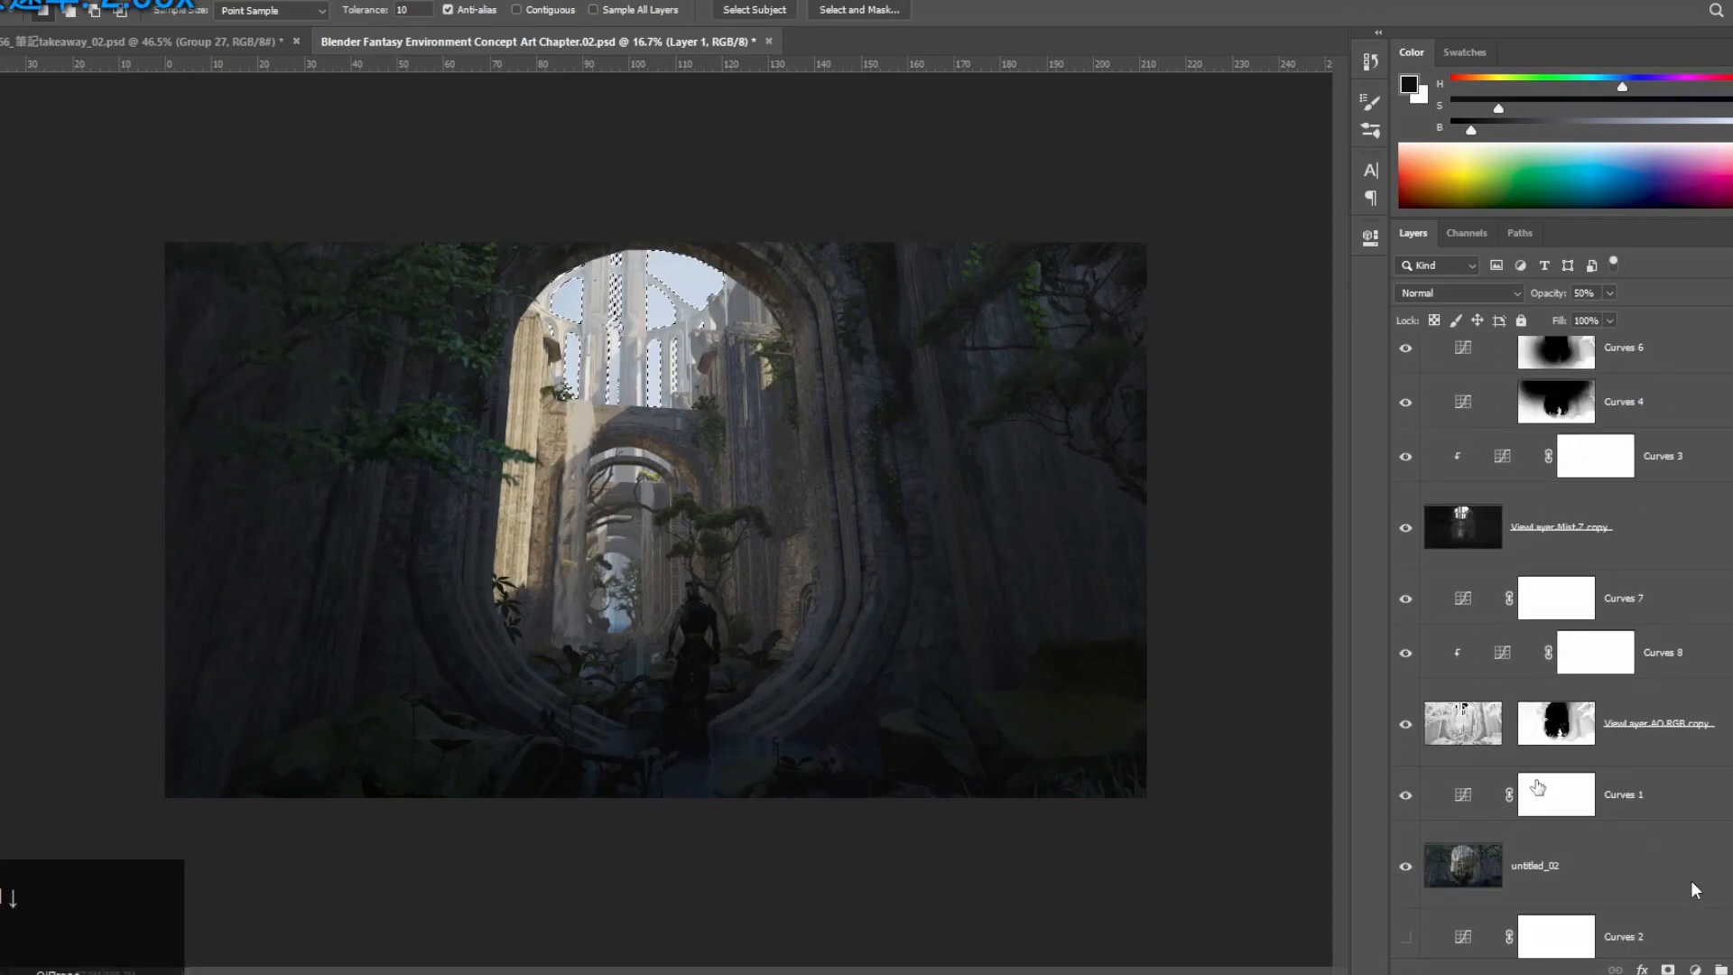
{"action": "scroll", "coordinate": [1538, 787], "scroll_direction": "down", "scroll_amount": 2}
{"action": "left_click", "coordinate": [1575, 916], "text": "shift"}
{"action": "key", "text": "ctrl+g"}
{"action": "key", "text": "ctrl+shift+i"}
{"action": "left_click", "coordinate": [1668, 968]}
{"action": "left_click", "coordinate": [687, 307]}
{"action": "key", "text": "Return"}
{"action": "key", "text": "z"}
{"action": "left_click_drag", "start_coordinate": [688, 314], "coordinate": [800, 337]}
{"action": "left_click_drag", "start_coordinate": [542, 415], "coordinate": [632, 416]}
{"action": "left_click_drag", "start_coordinate": [757, 409], "coordinate": [663, 409]}
Step: Copy the sky area from ViewLayer.Combined.RGBA and paste it as a new layer above ViewLayer.Normal.XYZ
{"action": "left_click", "coordinate": [1427, 857]}
{"action": "scroll", "coordinate": [1448, 848], "scroll_direction": "down", "scroll_amount": 3}
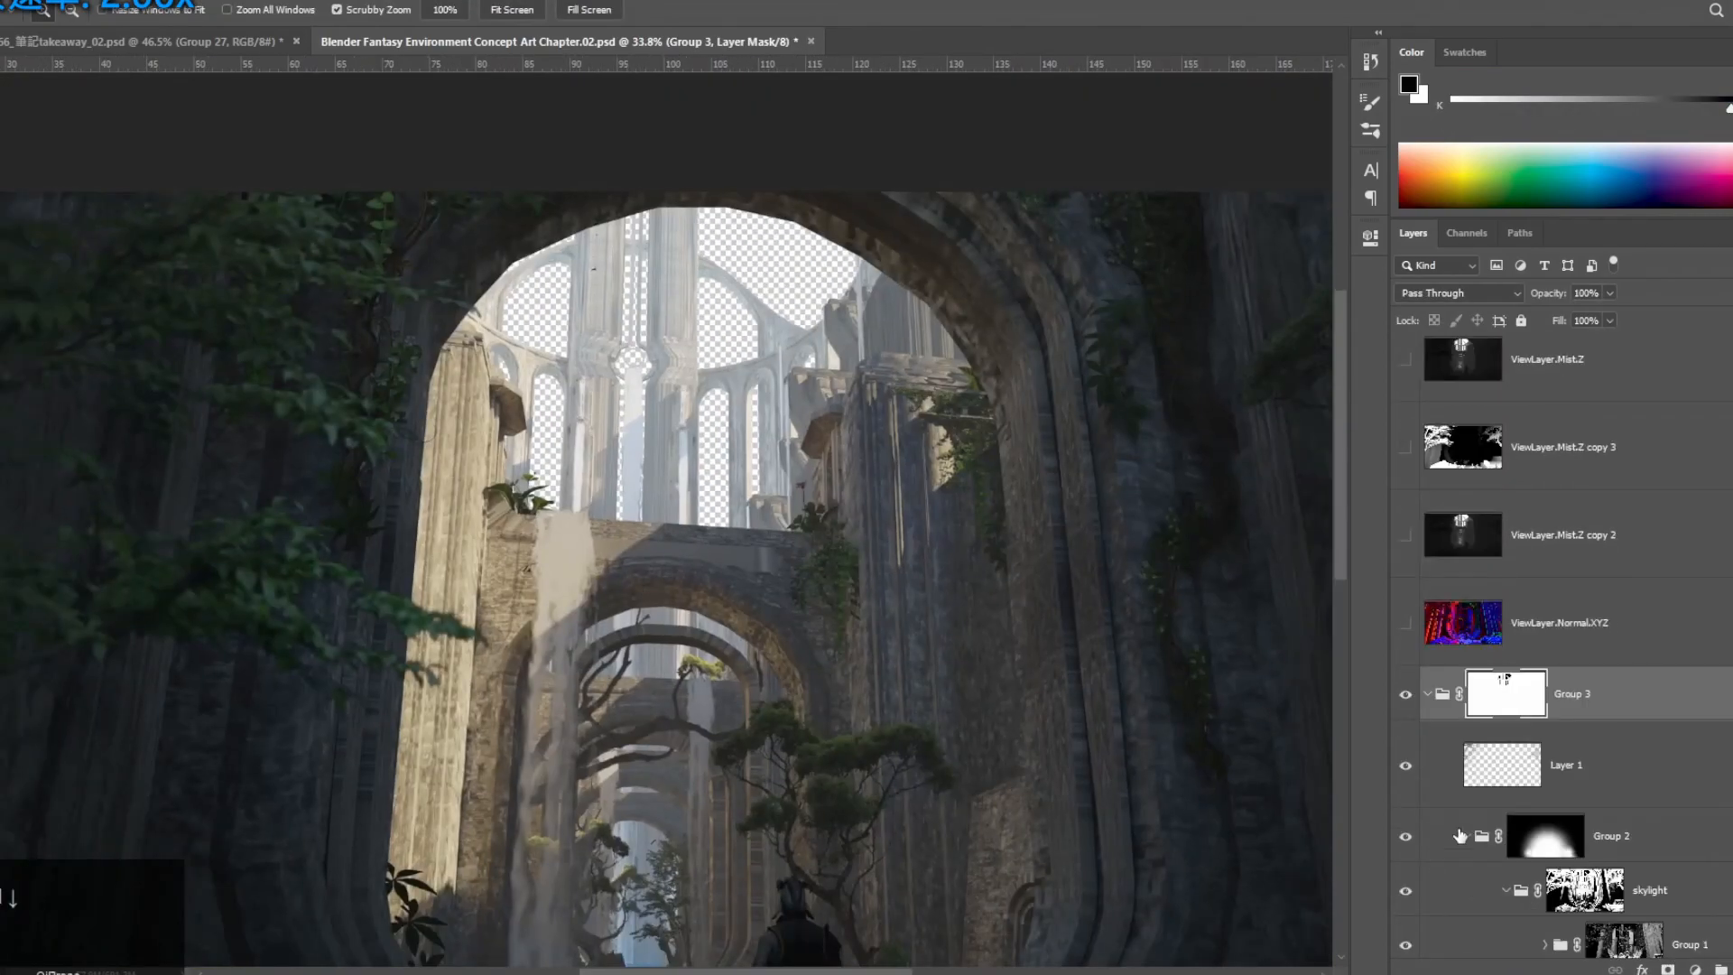
{"action": "scroll", "coordinate": [1489, 812], "scroll_direction": "down", "scroll_amount": 5}
{"action": "left_click", "coordinate": [1606, 914]}
{"action": "scroll", "coordinate": [1164, 697], "scroll_direction": "down", "scroll_amount": 1}
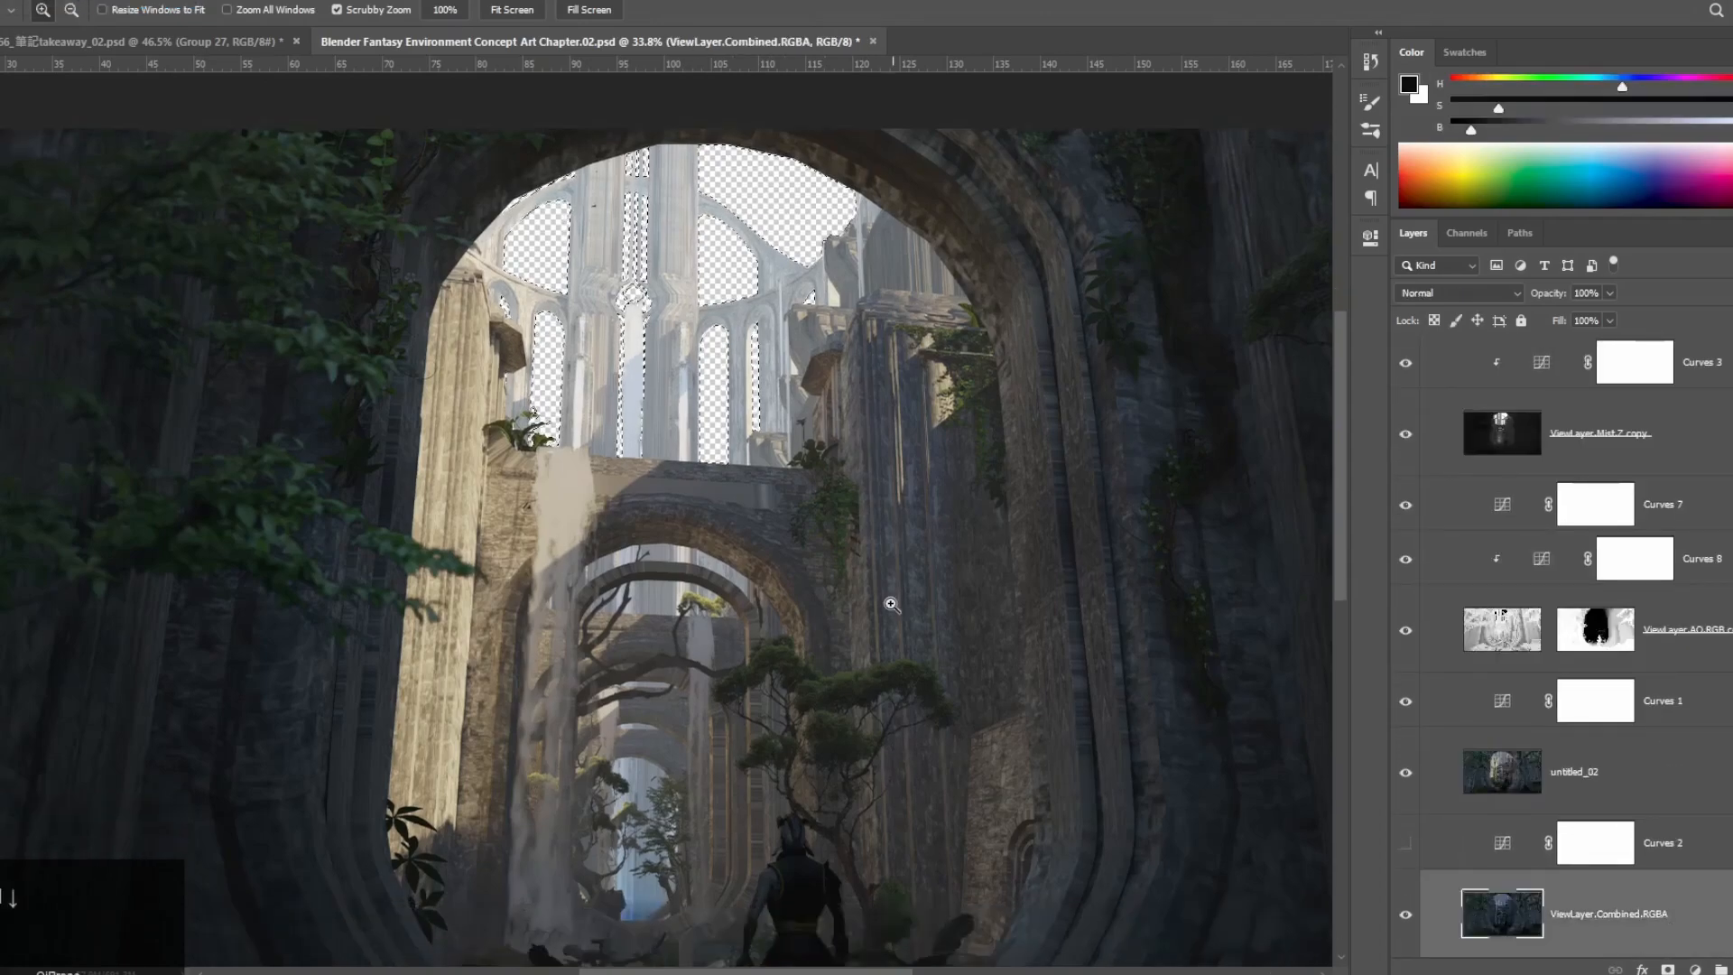
{"action": "left_click_drag", "start_coordinate": [1164, 698], "coordinate": [1037, 697]}
{"action": "scroll", "coordinate": [1660, 700], "scroll_direction": "up", "scroll_amount": 6}
{"action": "left_click", "coordinate": [1519, 406]}
{"action": "key", "text": "ctrl+v"}
{"action": "left_click", "coordinate": [1427, 537]}
Step: Reorder the stack so that Group 3 sits above the pasted sky layer
{"action": "left_click", "coordinate": [1630, 924]}
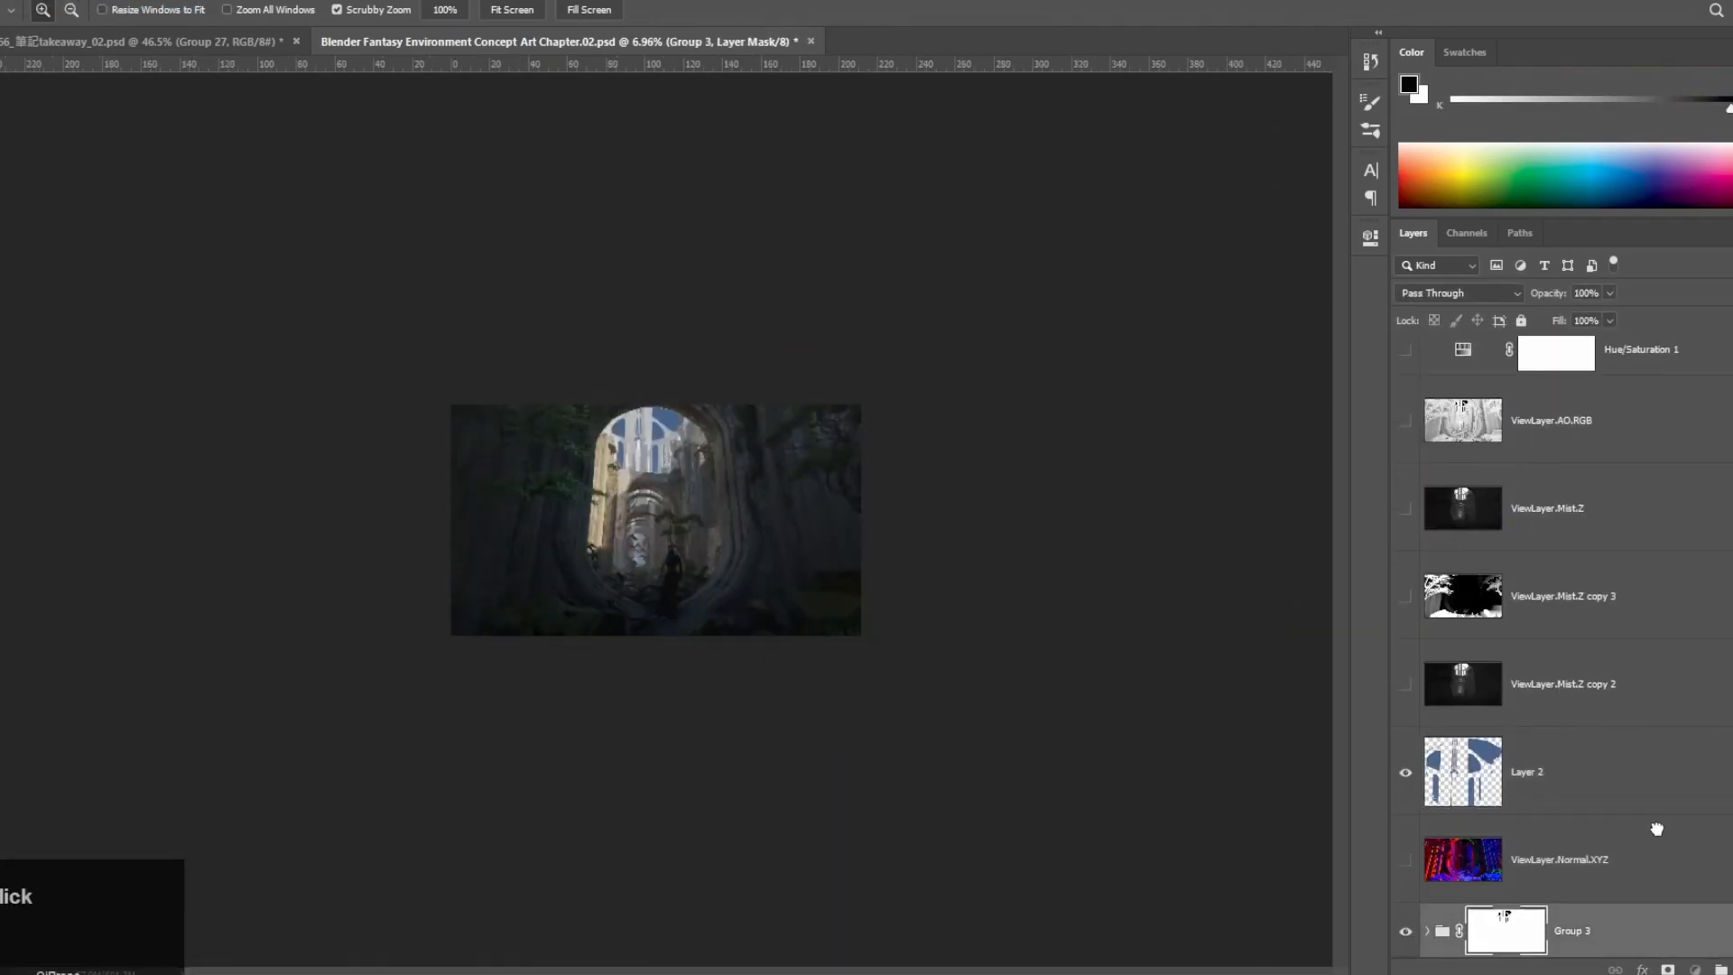
{"action": "left_click_drag", "start_coordinate": [1657, 829], "coordinate": [1653, 735]}
{"action": "left_click_drag", "start_coordinate": [1574, 922], "coordinate": [1567, 736]}
Step: Brighten the sky with a Curves adjustment above Layer 2, pulling its white point in and setting its blend mode to Luminosity
{"action": "left_click", "coordinate": [1570, 939]}
{"action": "left_click", "coordinate": [1695, 968]}
{"action": "left_click", "coordinate": [1686, 720]}
{"action": "left_click_drag", "start_coordinate": [1316, 546], "coordinate": [1208, 549]}
{"action": "left_click", "coordinate": [1456, 292]}
{"action": "left_click", "coordinate": [1435, 774]}
{"action": "left_click_drag", "start_coordinate": [848, 302], "coordinate": [913, 302]}
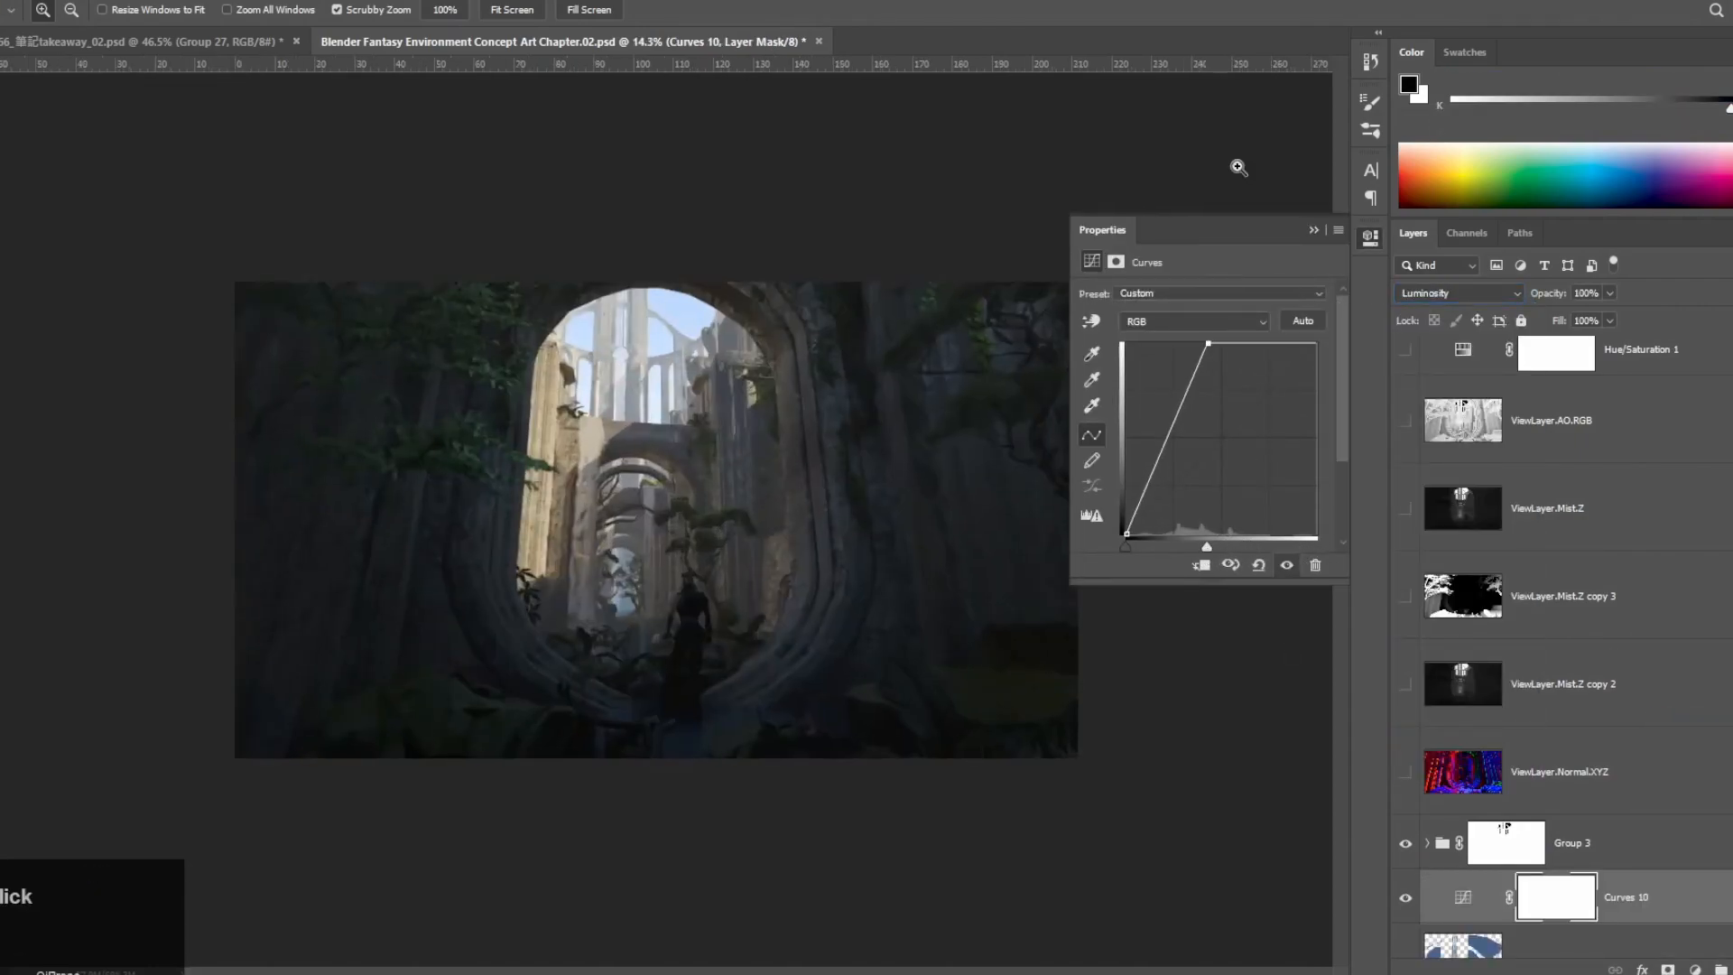
{"action": "left_click", "coordinate": [1319, 230]}
Step: Flip the canvas horizontally to check the composition, restore its orientation, and save the document
{"action": "left_click", "coordinate": [706, 512]}
{"action": "left_click", "coordinate": [45, 0]}
{"action": "mouse_move", "coordinate": [122, 164]}
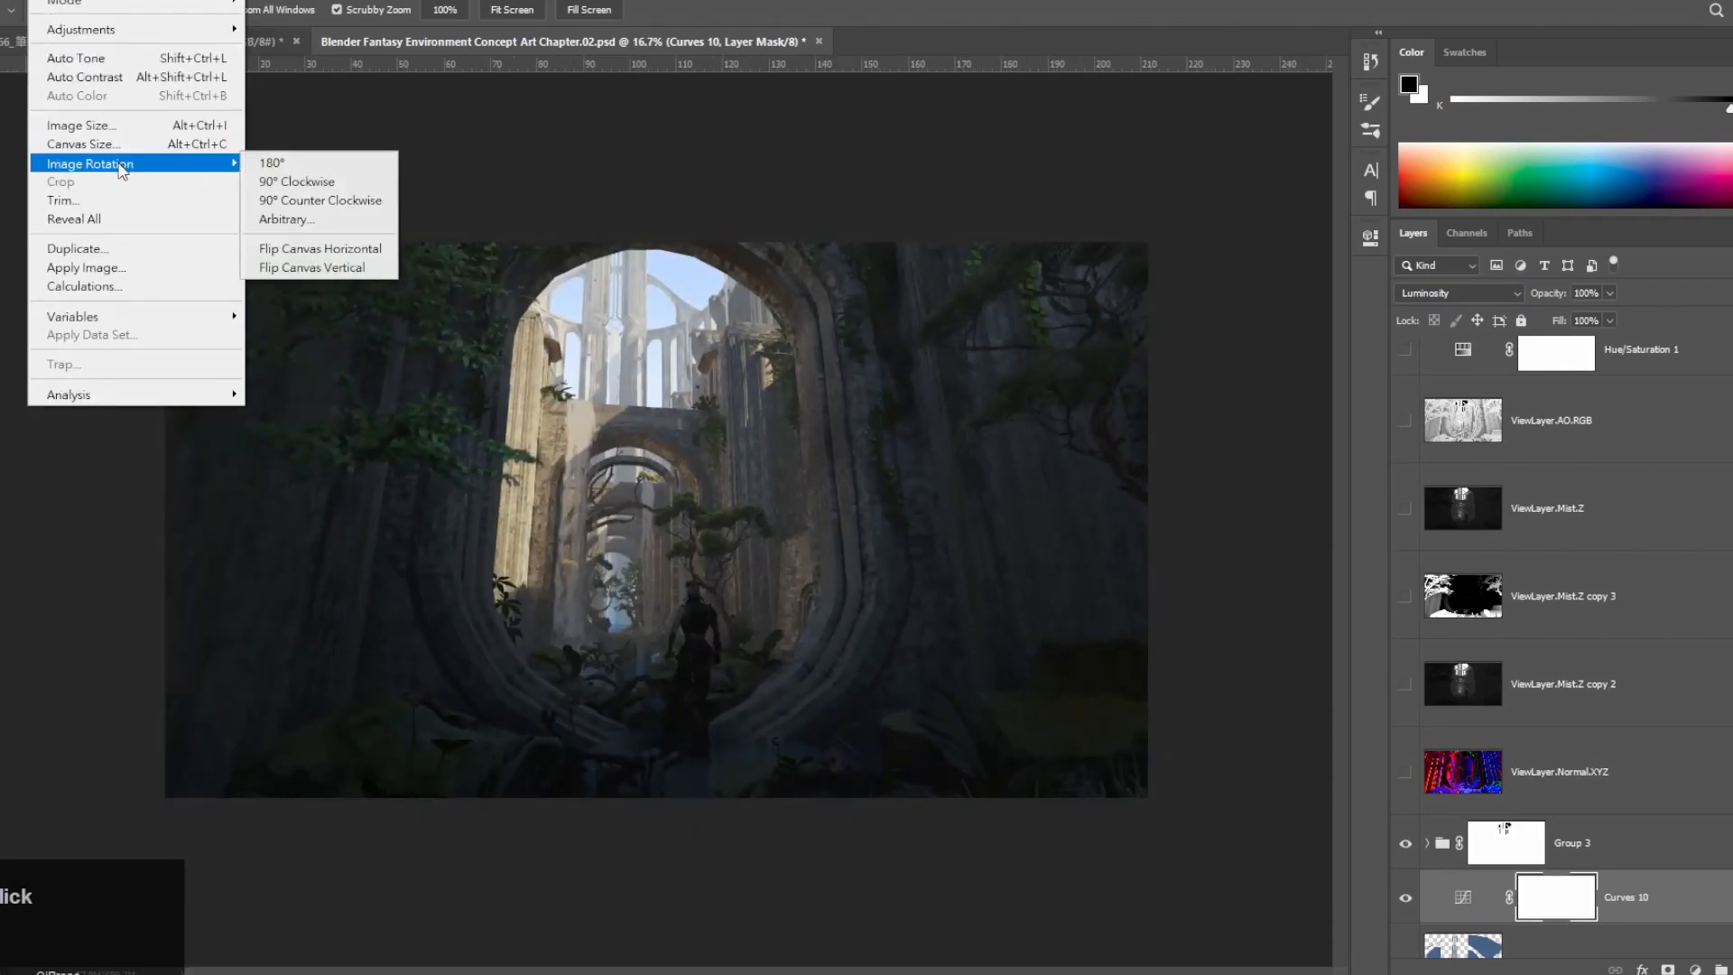
{"action": "key", "text": "Escape"}
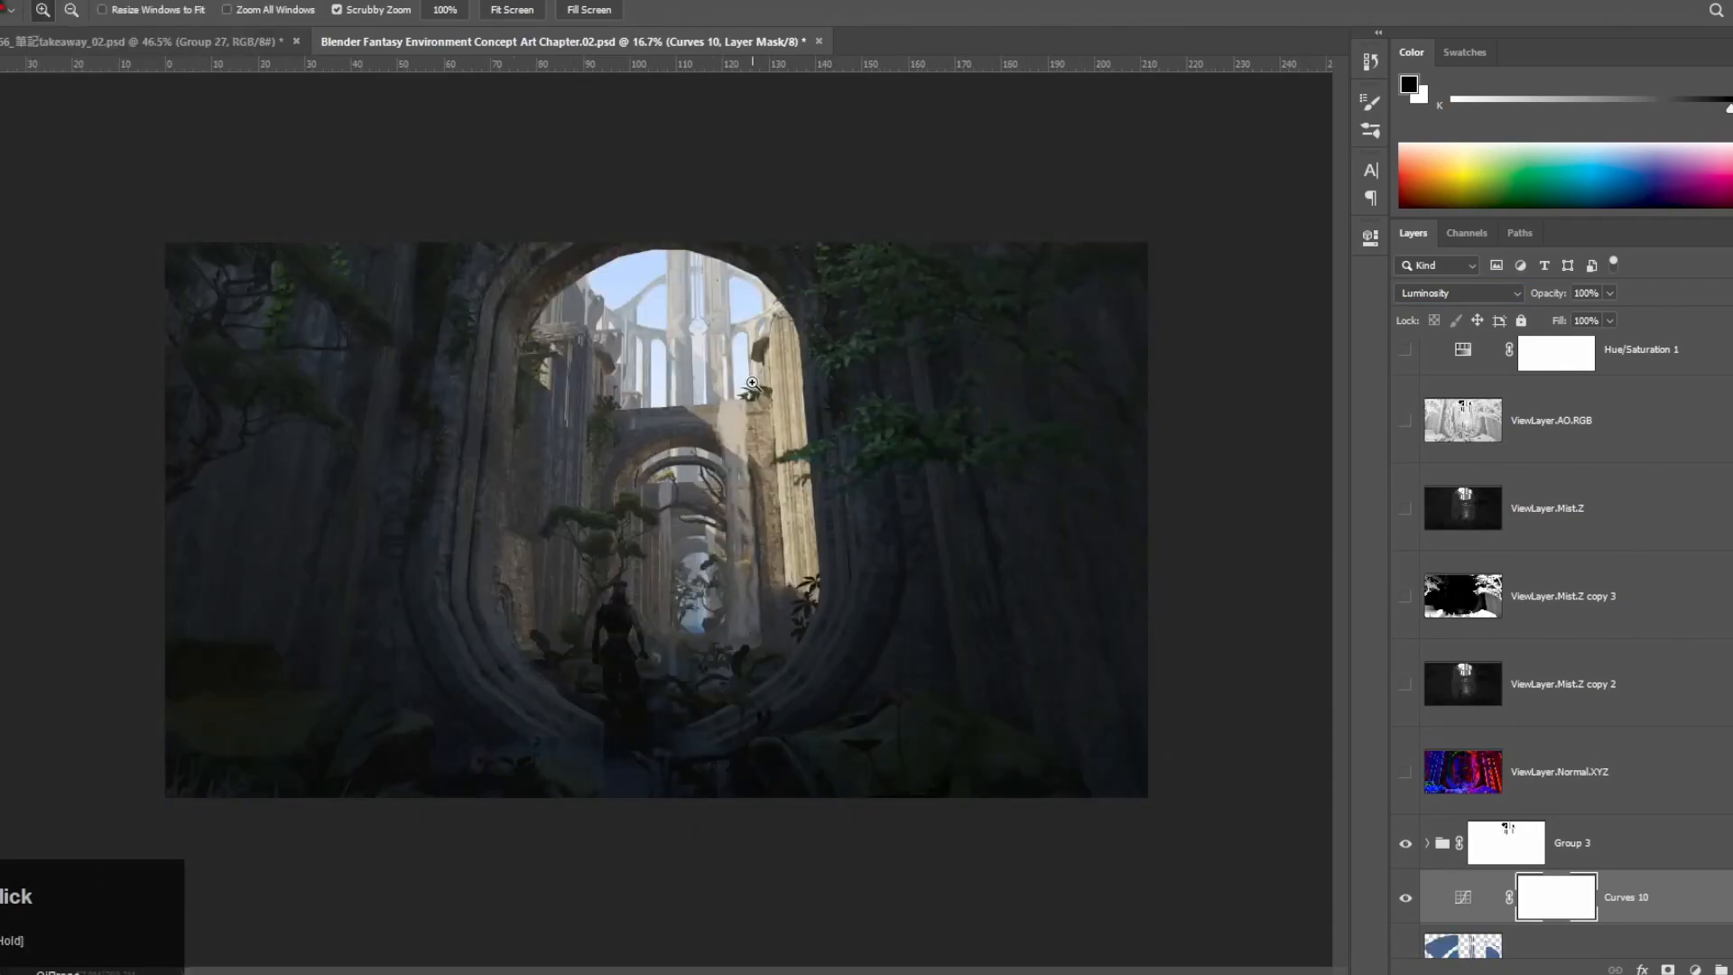
{"action": "key", "text": "ctrl+s"}
Step: Examine the scene's values in greyscale through Hue/Saturation 1 and compare the depth separation with the mist passes
{"action": "left_click", "coordinate": [1403, 363]}
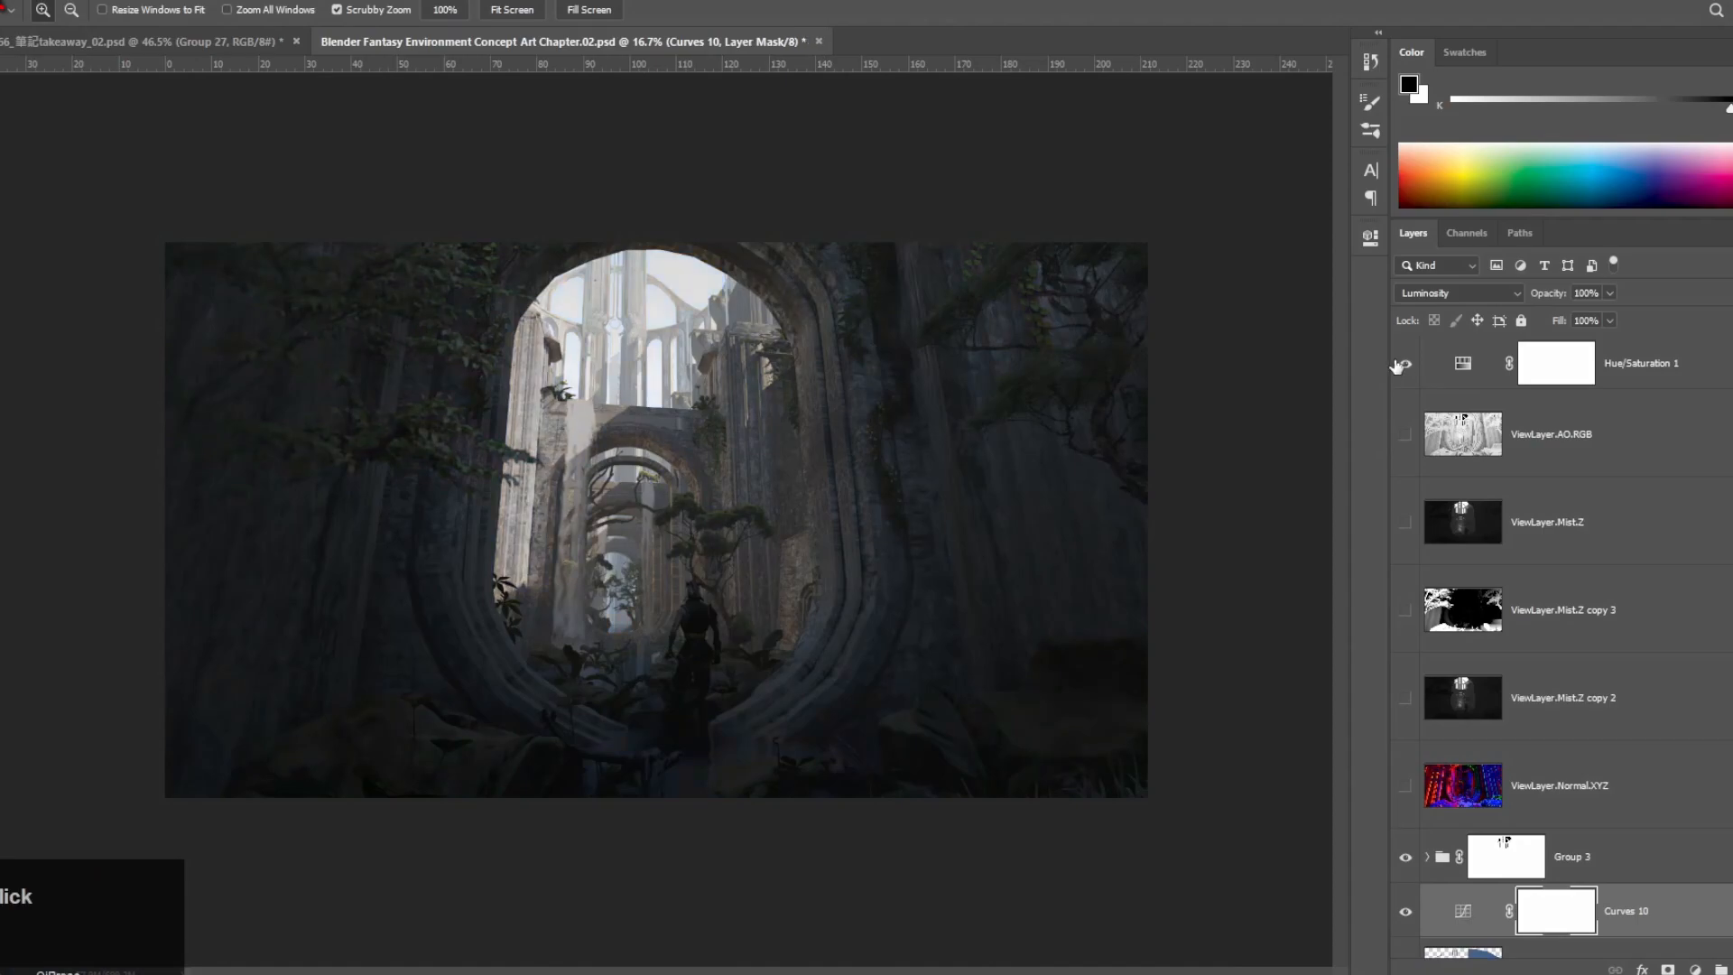
{"action": "mouse_move", "coordinate": [489, 285]}
{"action": "left_mouse_down"}
{"action": "mouse_move", "coordinate": [677, 299]}
{"action": "mouse_move", "coordinate": [587, 390]}
{"action": "left_mouse_up"}
{"action": "left_click", "coordinate": [1423, 528]}
{"action": "left_click", "coordinate": [1408, 692]}
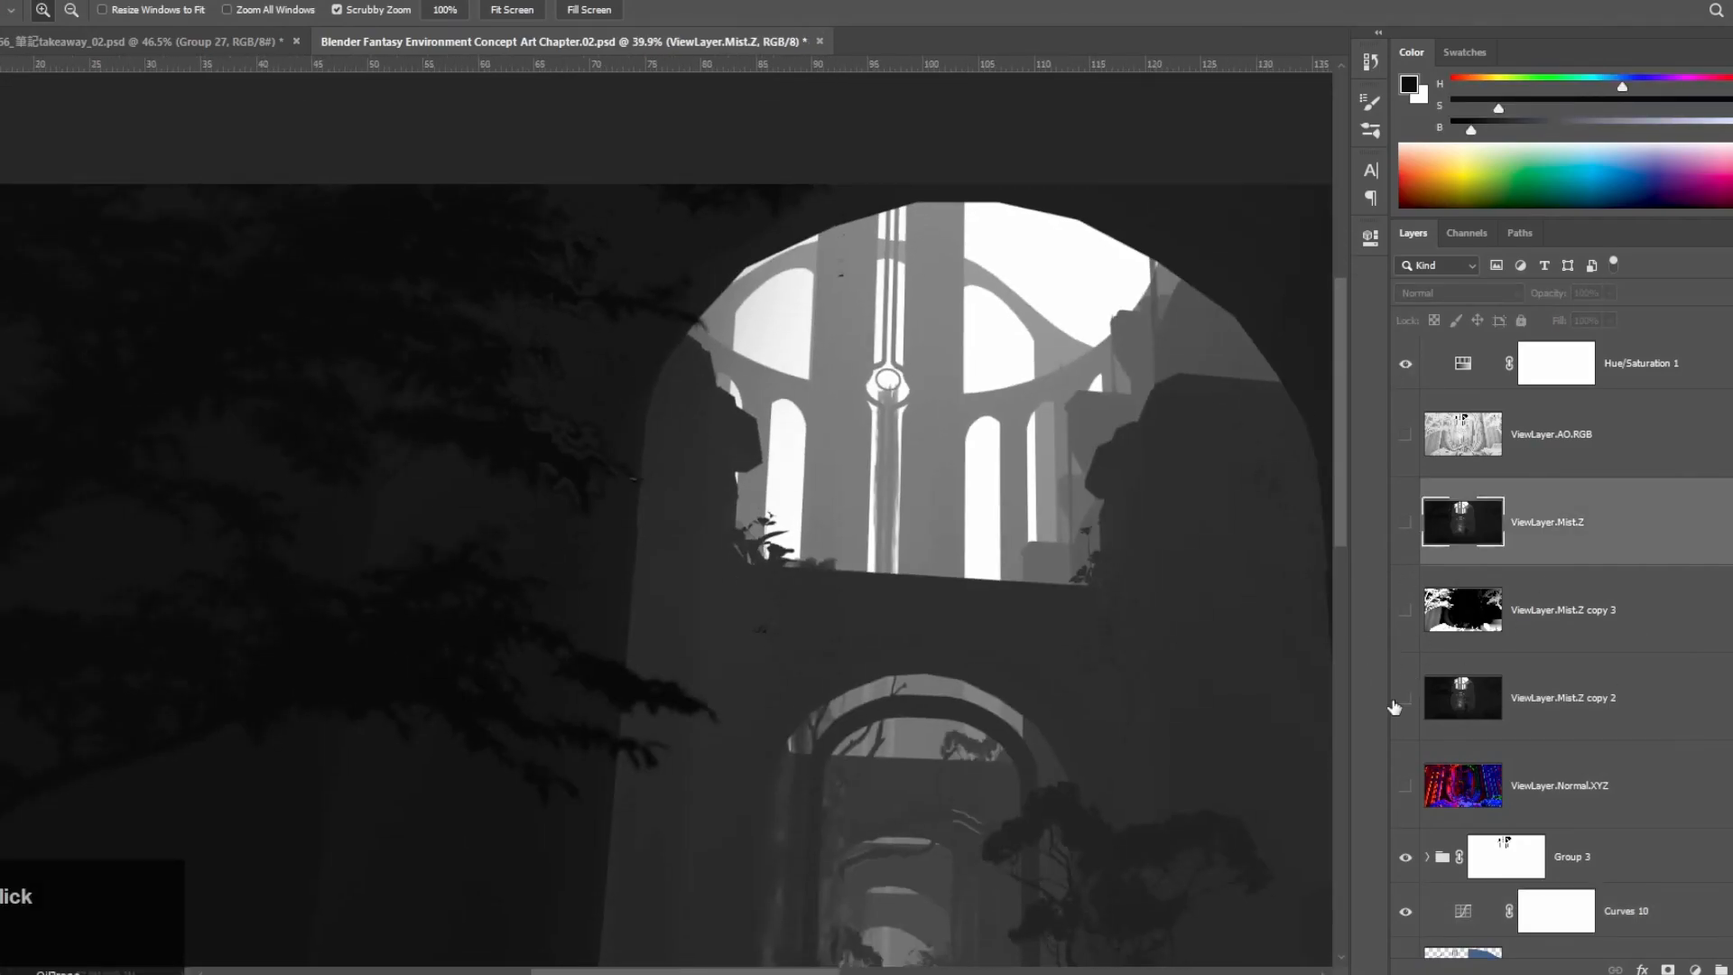
{"action": "left_click", "coordinate": [1404, 698]}
{"action": "left_click_drag", "start_coordinate": [1165, 636], "coordinate": [1236, 627]}
{"action": "mouse_move", "coordinate": [885, 479]}
{"action": "left_mouse_down"}
{"action": "mouse_move", "coordinate": [452, 468]}
{"action": "mouse_move", "coordinate": [465, 365]}
{"action": "left_mouse_up"}
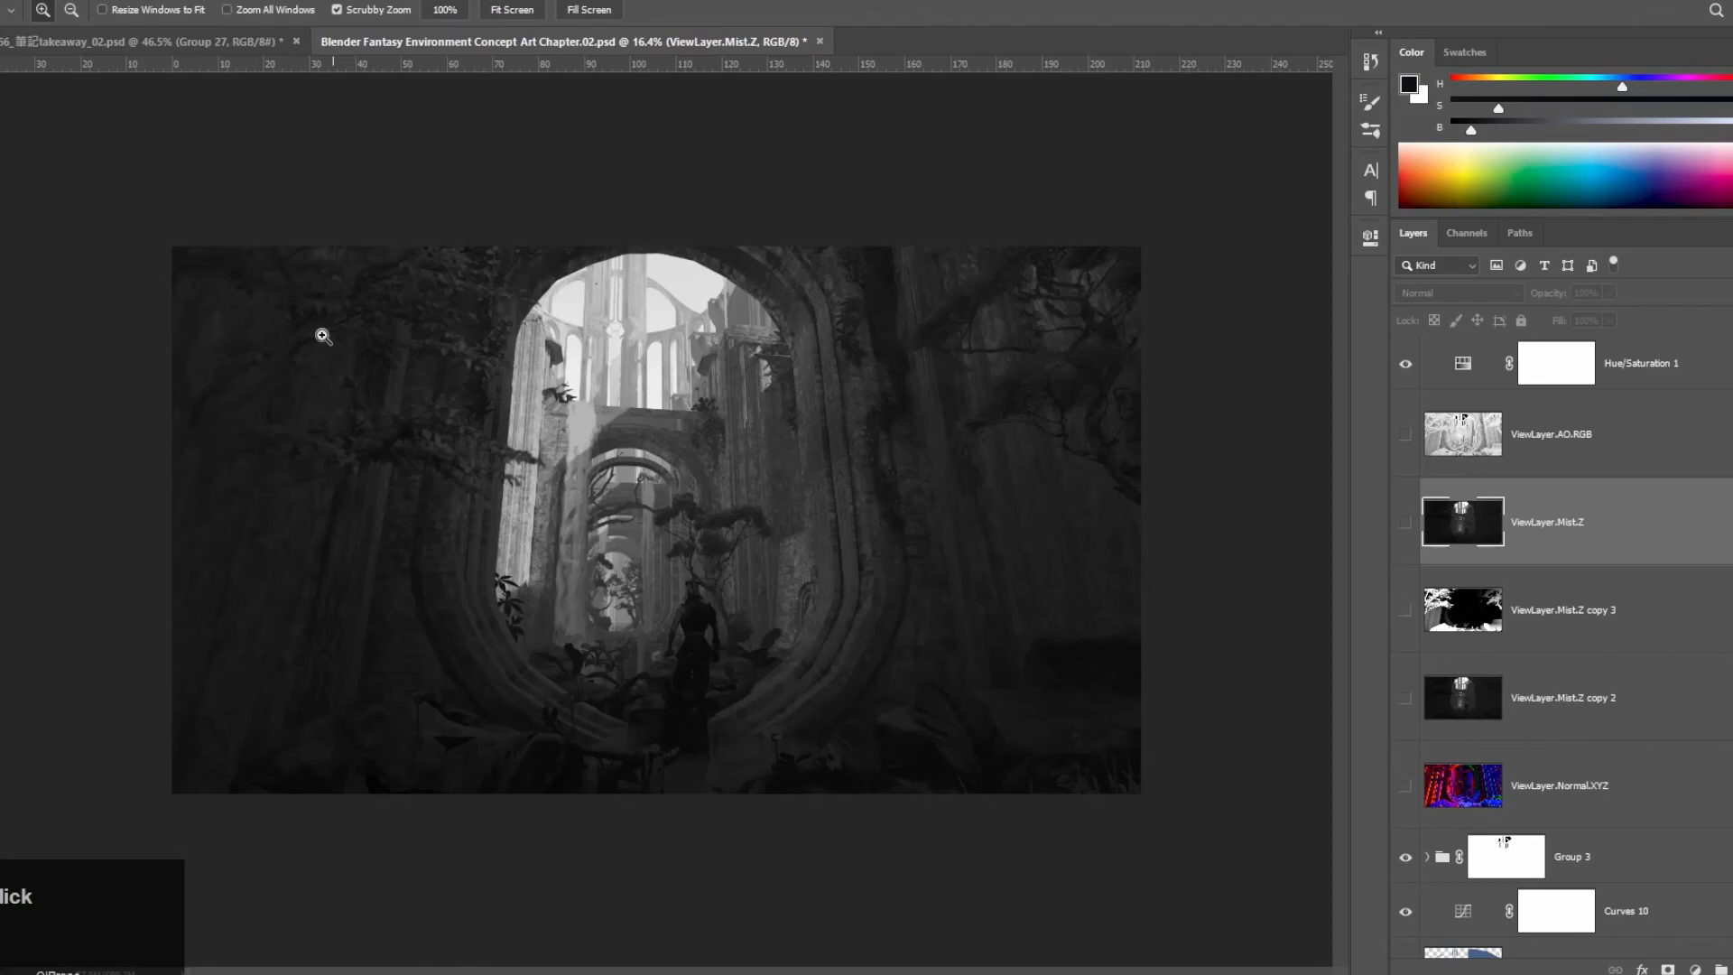
{"action": "left_click_drag", "start_coordinate": [322, 335], "coordinate": [867, 356]}
{"action": "mouse_move", "coordinate": [812, 597]}
{"action": "left_mouse_down"}
{"action": "mouse_move", "coordinate": [754, 530]}
{"action": "mouse_move", "coordinate": [460, 325]}
{"action": "mouse_move", "coordinate": [1203, 322]}
{"action": "mouse_move", "coordinate": [551, 386]}
{"action": "mouse_move", "coordinate": [398, 596]}
{"action": "mouse_move", "coordinate": [917, 406]}
{"action": "mouse_move", "coordinate": [568, 581]}
{"action": "mouse_move", "coordinate": [598, 561]}
{"action": "mouse_move", "coordinate": [658, 349]}
{"action": "mouse_move", "coordinate": [993, 379]}
{"action": "left_mouse_up"}
{"action": "left_click", "coordinate": [1405, 363]}
{"action": "left_click_drag", "start_coordinate": [715, 480], "coordinate": [1329, 420]}
{"action": "left_click_drag", "start_coordinate": [673, 538], "coordinate": [795, 532]}
Step: Add a new layer above Layer 1 inside Group 3 and try giving it a layer mask
{"action": "scroll", "coordinate": [1522, 745], "scroll_direction": "down", "scroll_amount": 3}
{"action": "left_click", "coordinate": [1427, 787]}
{"action": "scroll", "coordinate": [1522, 740], "scroll_direction": "down", "scroll_amount": 7}
{"action": "left_click", "coordinate": [1566, 698]}
{"action": "left_click", "coordinate": [1721, 969]}
{"action": "left_click", "coordinate": [1668, 968]}
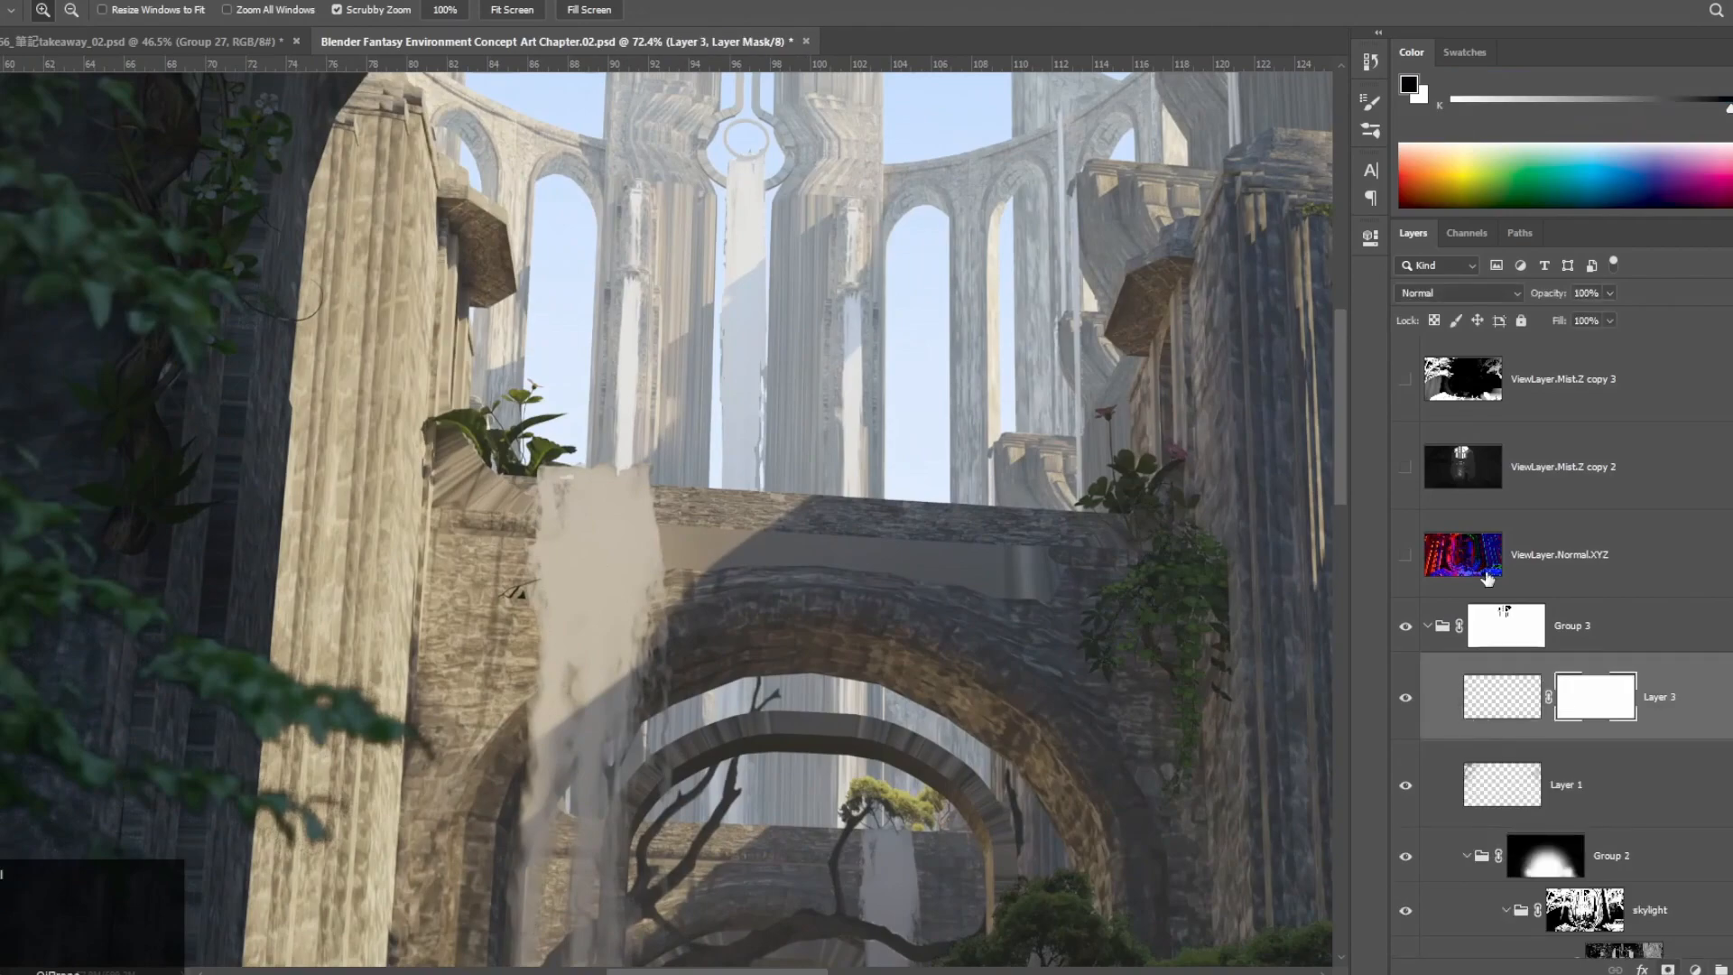
{"action": "key", "text": "ctrl+z"}
Step: Show ViewLayer.Mist.Z copy 2 and try Magic Wand selections of the columns and bridge with Contiguous on and off
{"action": "left_click", "coordinate": [1471, 467]}
{"action": "key", "text": "w"}
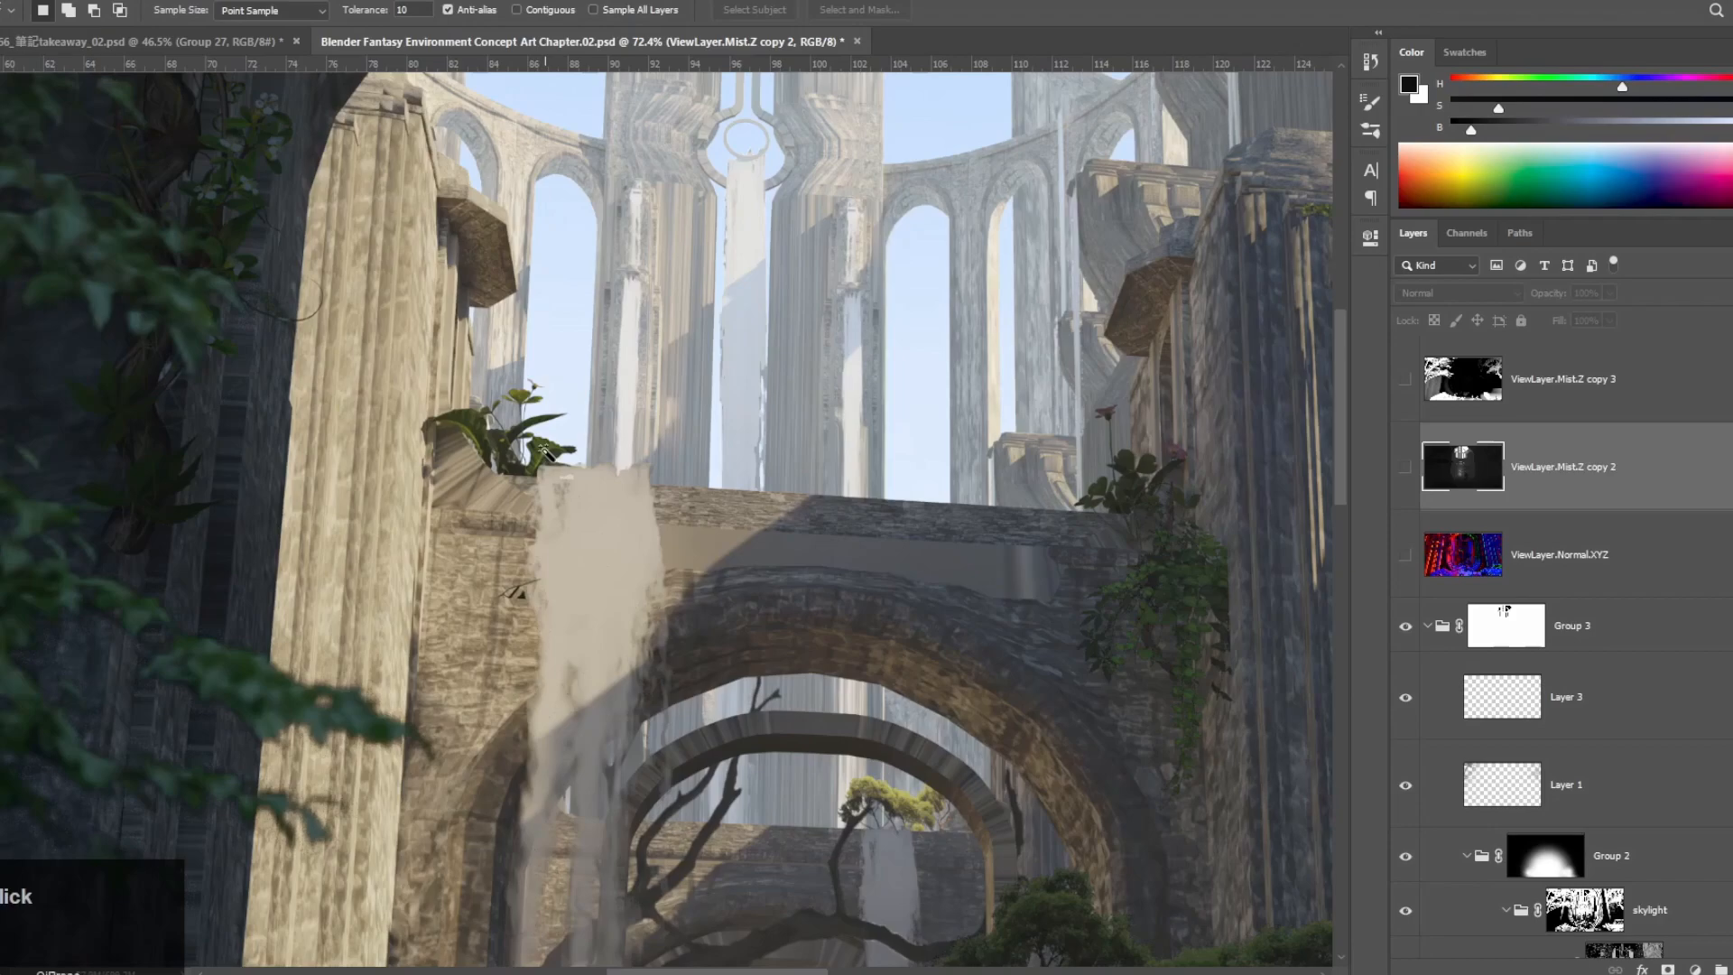
{"action": "left_click", "coordinate": [542, 448]}
{"action": "key", "text": "ctrl+d"}
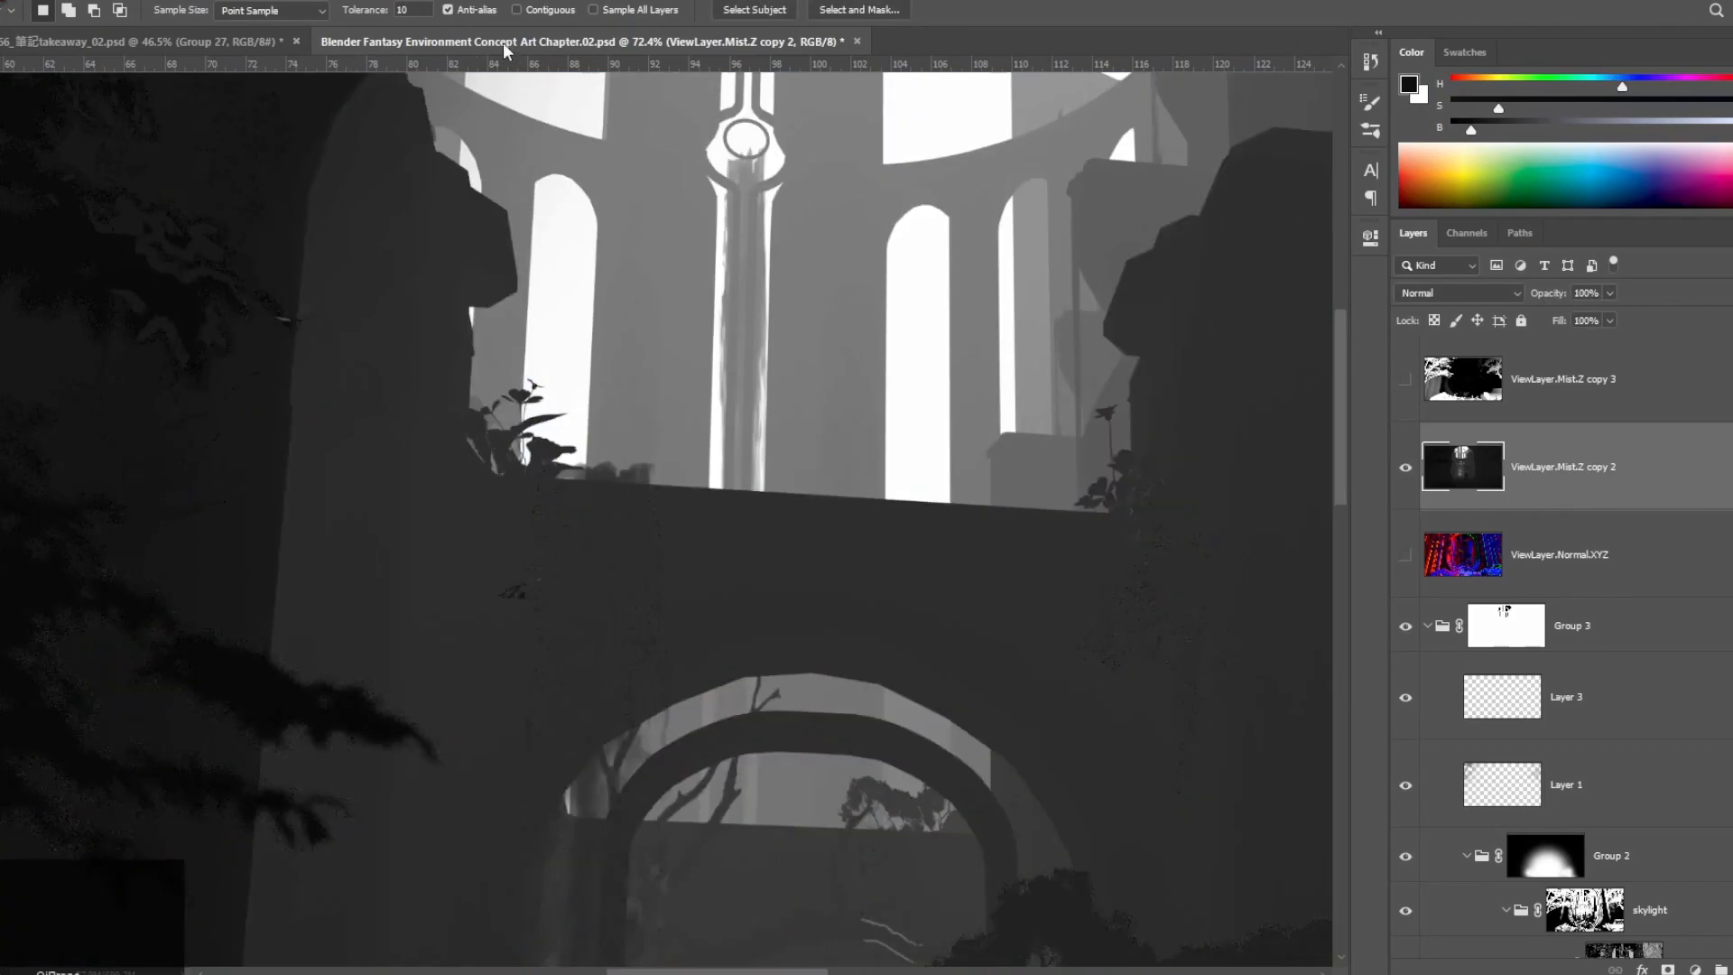
{"action": "left_click", "coordinate": [518, 11]}
{"action": "left_click", "coordinate": [496, 439]}
{"action": "key", "text": "ctrl+d"}
{"action": "left_click", "coordinate": [540, 12]}
{"action": "left_click", "coordinate": [505, 442]}
Step: Set the Magic Wand tolerance to 20, reselect the columns and bridge, and hide ViewLayer.Mist.Z copy 2
{"action": "left_click_drag", "start_coordinate": [422, 10], "coordinate": [182, 19]}
{"action": "type", "text": "20"}
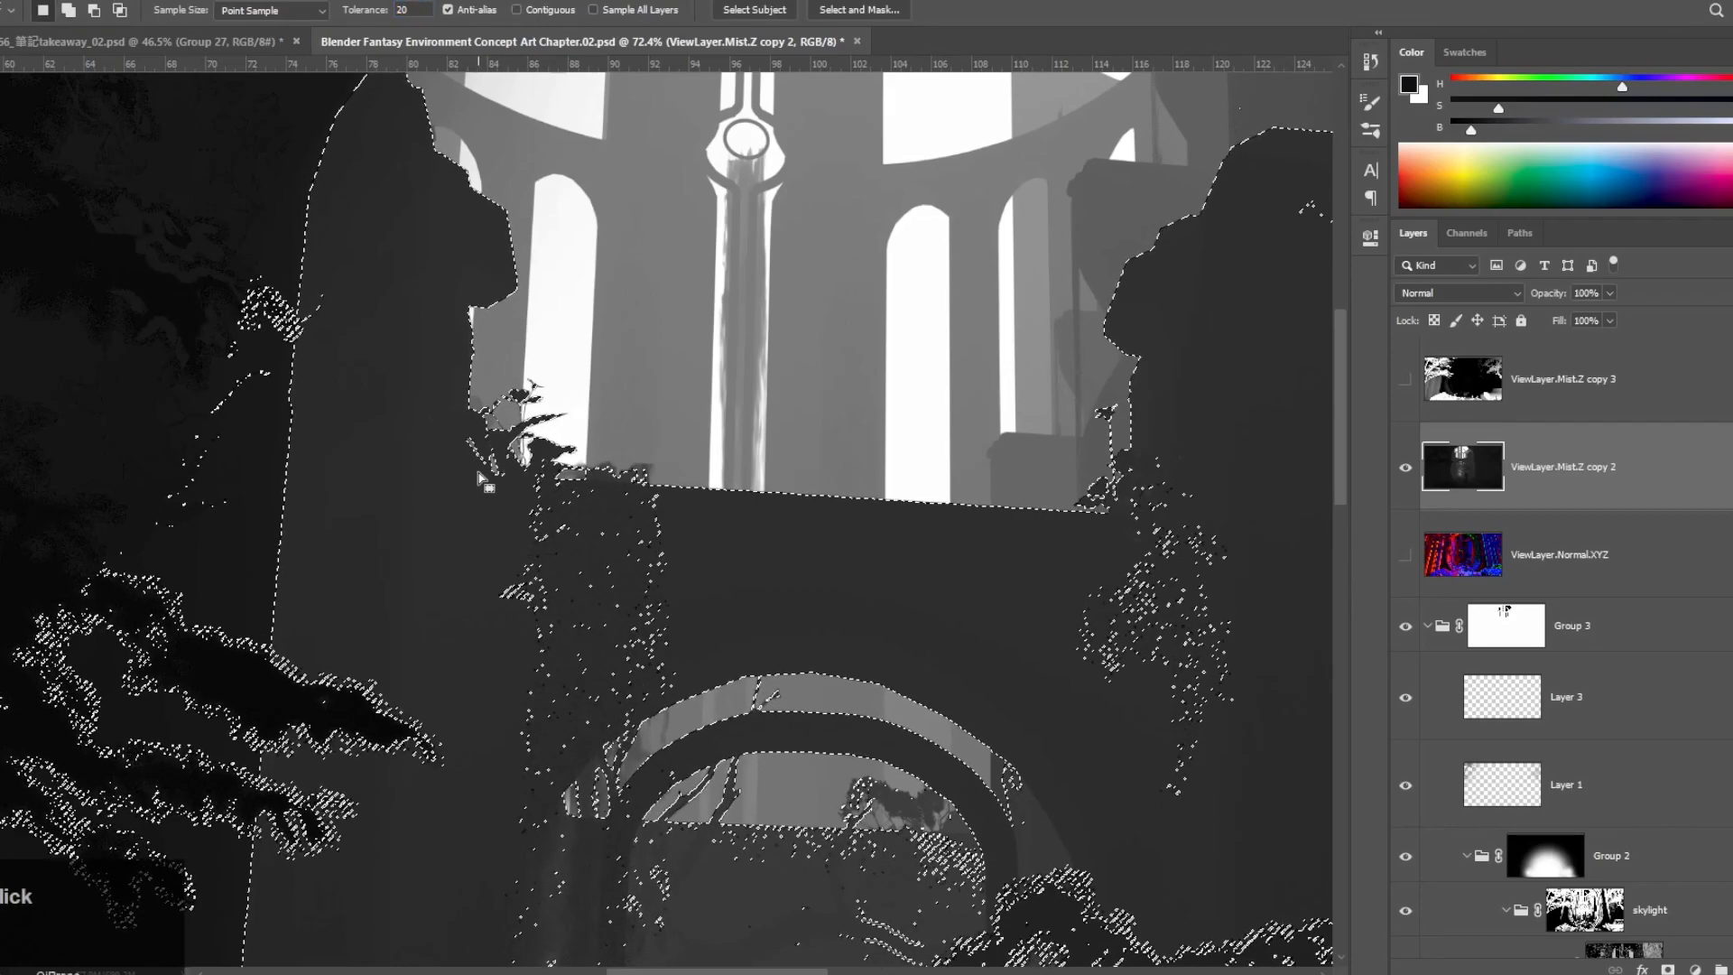
{"action": "left_click", "coordinate": [484, 479]}
{"action": "left_click", "coordinate": [1404, 467]}
Step: Add a Curves adjustment above Layer 3 masked to the selection, raising the black point and bending the curve to create haze
{"action": "left_click", "coordinate": [1509, 696]}
{"action": "left_click", "coordinate": [1694, 968]}
{"action": "left_click", "coordinate": [1670, 720]}
{"action": "left_click_drag", "start_coordinate": [1126, 534], "coordinate": [1121, 523]}
{"action": "left_click_drag", "start_coordinate": [1186, 464], "coordinate": [1187, 471]}
{"action": "left_click_drag", "start_coordinate": [1126, 521], "coordinate": [1193, 461]}
Step: Show Hue/Saturation 1 and compare the greyscale scene with Curves 11 on and off
{"action": "scroll", "coordinate": [1395, 506], "scroll_direction": "up", "scroll_amount": 3}
{"action": "left_click", "coordinate": [1401, 362]}
{"action": "scroll", "coordinate": [1462, 766], "scroll_direction": "down", "scroll_amount": 2}
{"action": "key", "text": "z"}
{"action": "left_click_drag", "start_coordinate": [1020, 542], "coordinate": [925, 542]}
{"action": "left_click", "coordinate": [1406, 803]}
{"action": "left_click", "coordinate": [1405, 802]}
{"action": "left_click_drag", "start_coordinate": [533, 379], "coordinate": [650, 379]}
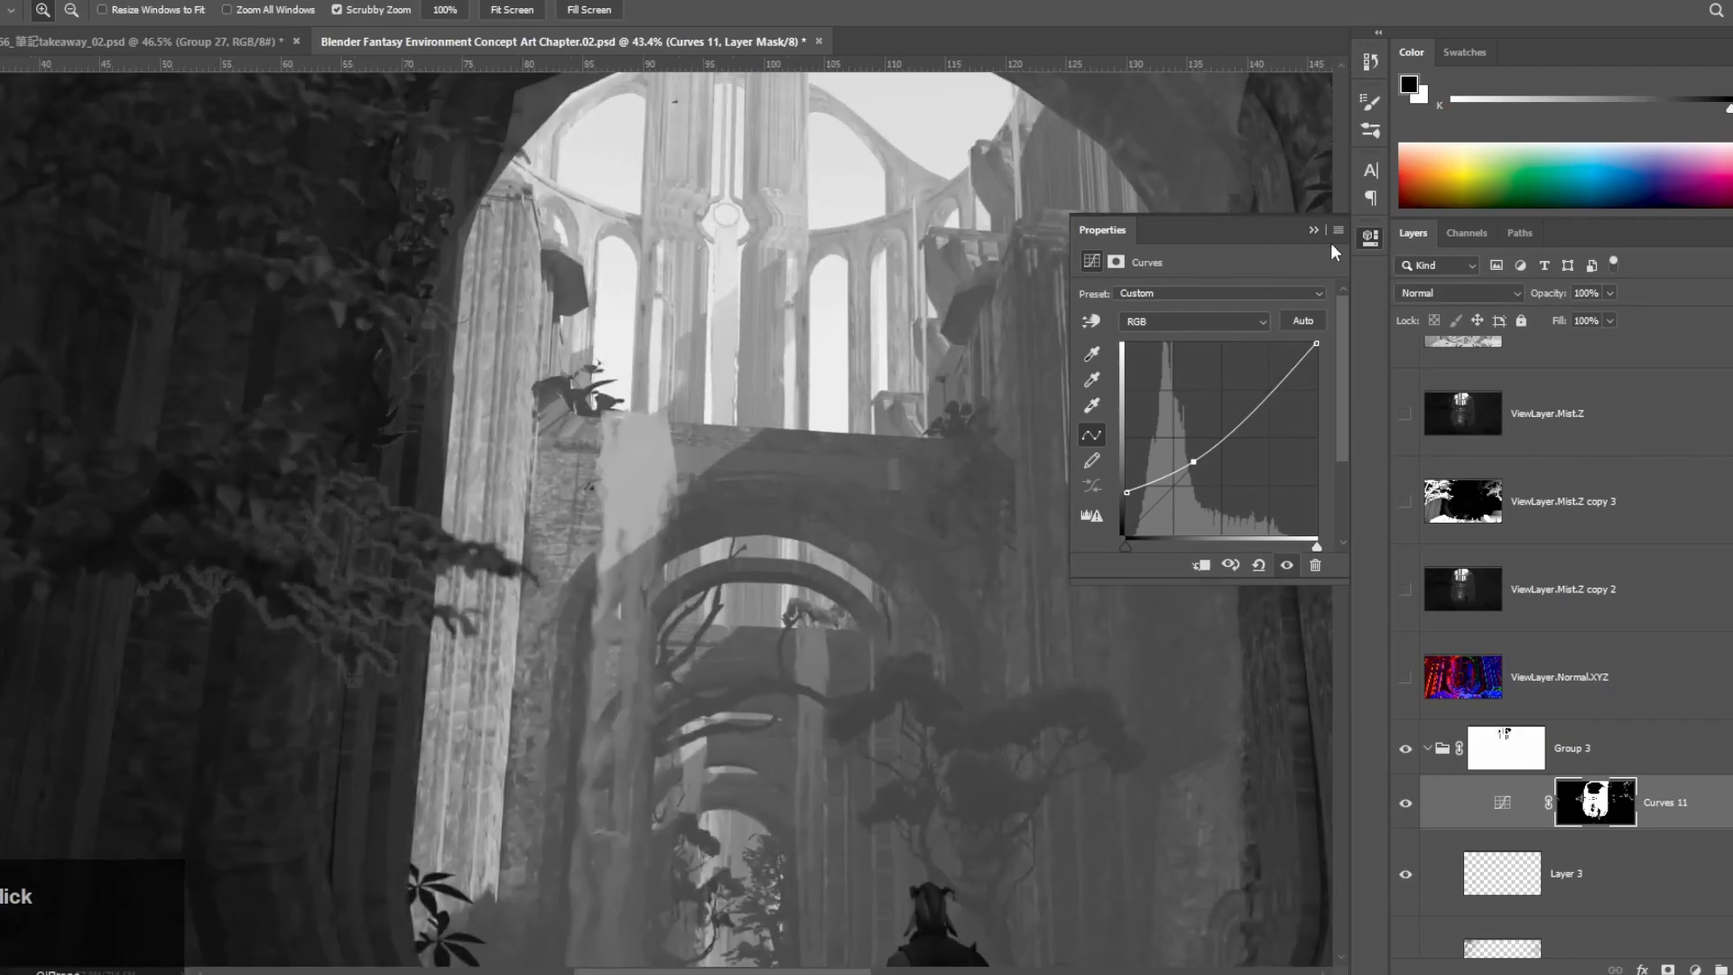
{"action": "left_click", "coordinate": [1313, 230]}
{"action": "left_click_drag", "start_coordinate": [1038, 452], "coordinate": [903, 460]}
Step: Brush black on the Curves 11 mask with a large soft brush across the lower foreground and the wall right of the arch
{"action": "left_click", "coordinate": [720, 557]}
{"action": "key", "text": "b"}
{"action": "mouse_move", "coordinate": [750, 636]}
{"action": "left_mouse_down"}
{"action": "mouse_move", "coordinate": [983, 641]}
{"action": "mouse_move", "coordinate": [918, 639]}
{"action": "mouse_move", "coordinate": [1173, 552]}
{"action": "mouse_move", "coordinate": [880, 615]}
{"action": "left_mouse_up"}
{"action": "scroll", "coordinate": [998, 638], "scroll_direction": "down", "scroll_amount": 1}
{"action": "left_click_drag", "start_coordinate": [998, 391], "coordinate": [1141, 298]}
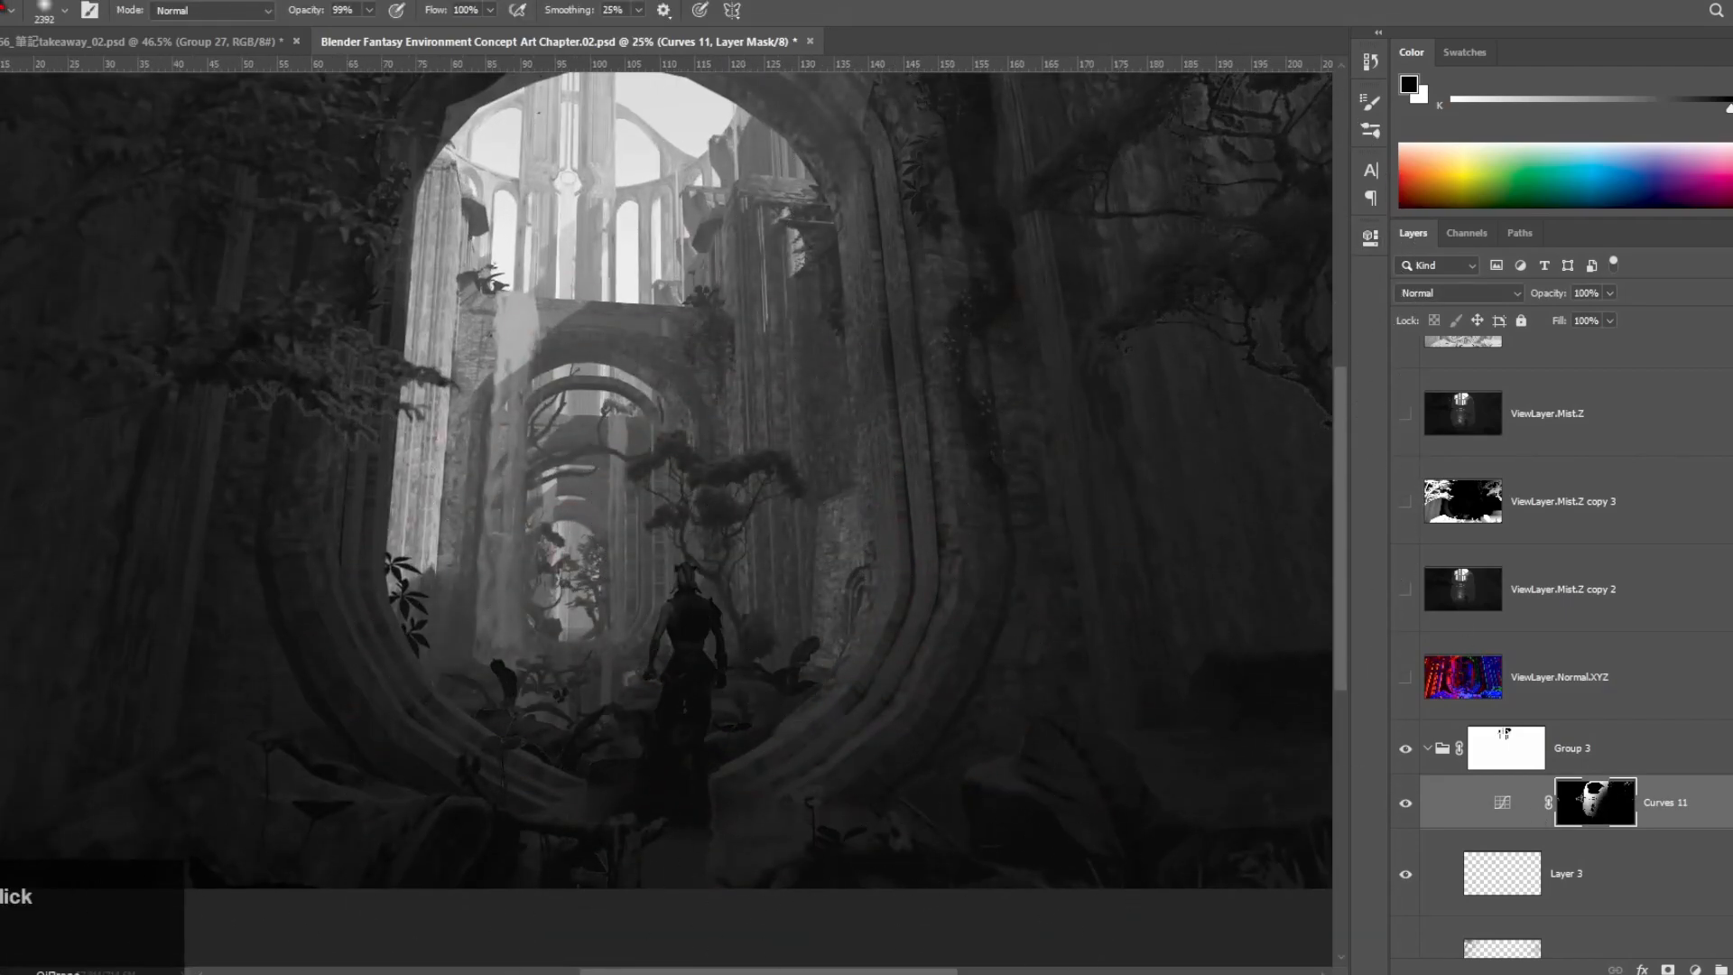
{"action": "key", "text": "z"}
{"action": "left_click_drag", "start_coordinate": [1141, 379], "coordinate": [1002, 388]}
Step: Brush black on the Curves 11 mask with a smaller soft brush over the arch's left side and nearby foliage
{"action": "key", "text": "b"}
{"action": "right_click", "coordinate": [365, 534], "text": "alt"}
{"action": "left_click", "coordinate": [469, 578]}
{"action": "key", "text": "z"}
{"action": "mouse_move", "coordinate": [531, 465]}
{"action": "left_mouse_down"}
{"action": "mouse_move", "coordinate": [773, 337]}
{"action": "mouse_move", "coordinate": [603, 405]}
{"action": "left_mouse_up"}
{"action": "key", "text": "b"}
{"action": "scroll", "coordinate": [503, 290], "scroll_direction": "up", "scroll_amount": 2}
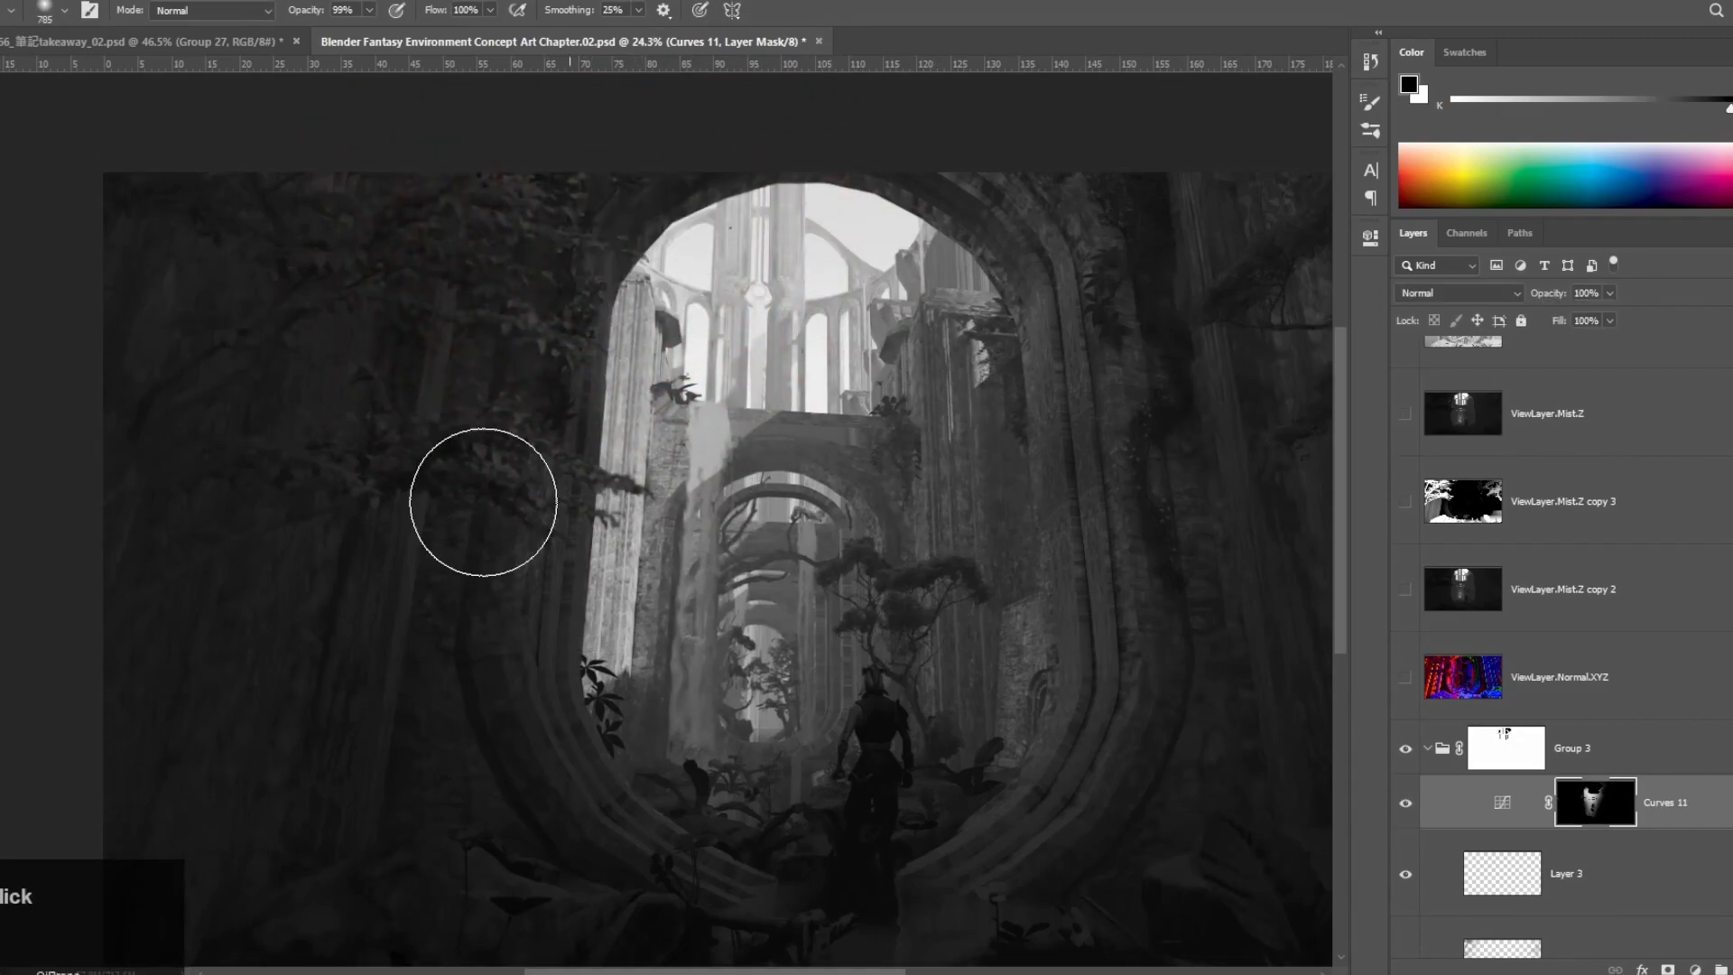
Step: Inspect the bridge and columns up close against the normal pass, hide Hue/Saturation 1, and review the whole scene in colour
{"action": "key", "text": "z"}
{"action": "left_click_drag", "start_coordinate": [666, 373], "coordinate": [804, 373]}
{"action": "scroll", "coordinate": [1523, 773], "scroll_direction": "up", "scroll_amount": 2}
{"action": "left_click", "coordinate": [1404, 783]}
{"action": "left_click", "coordinate": [1404, 784]}
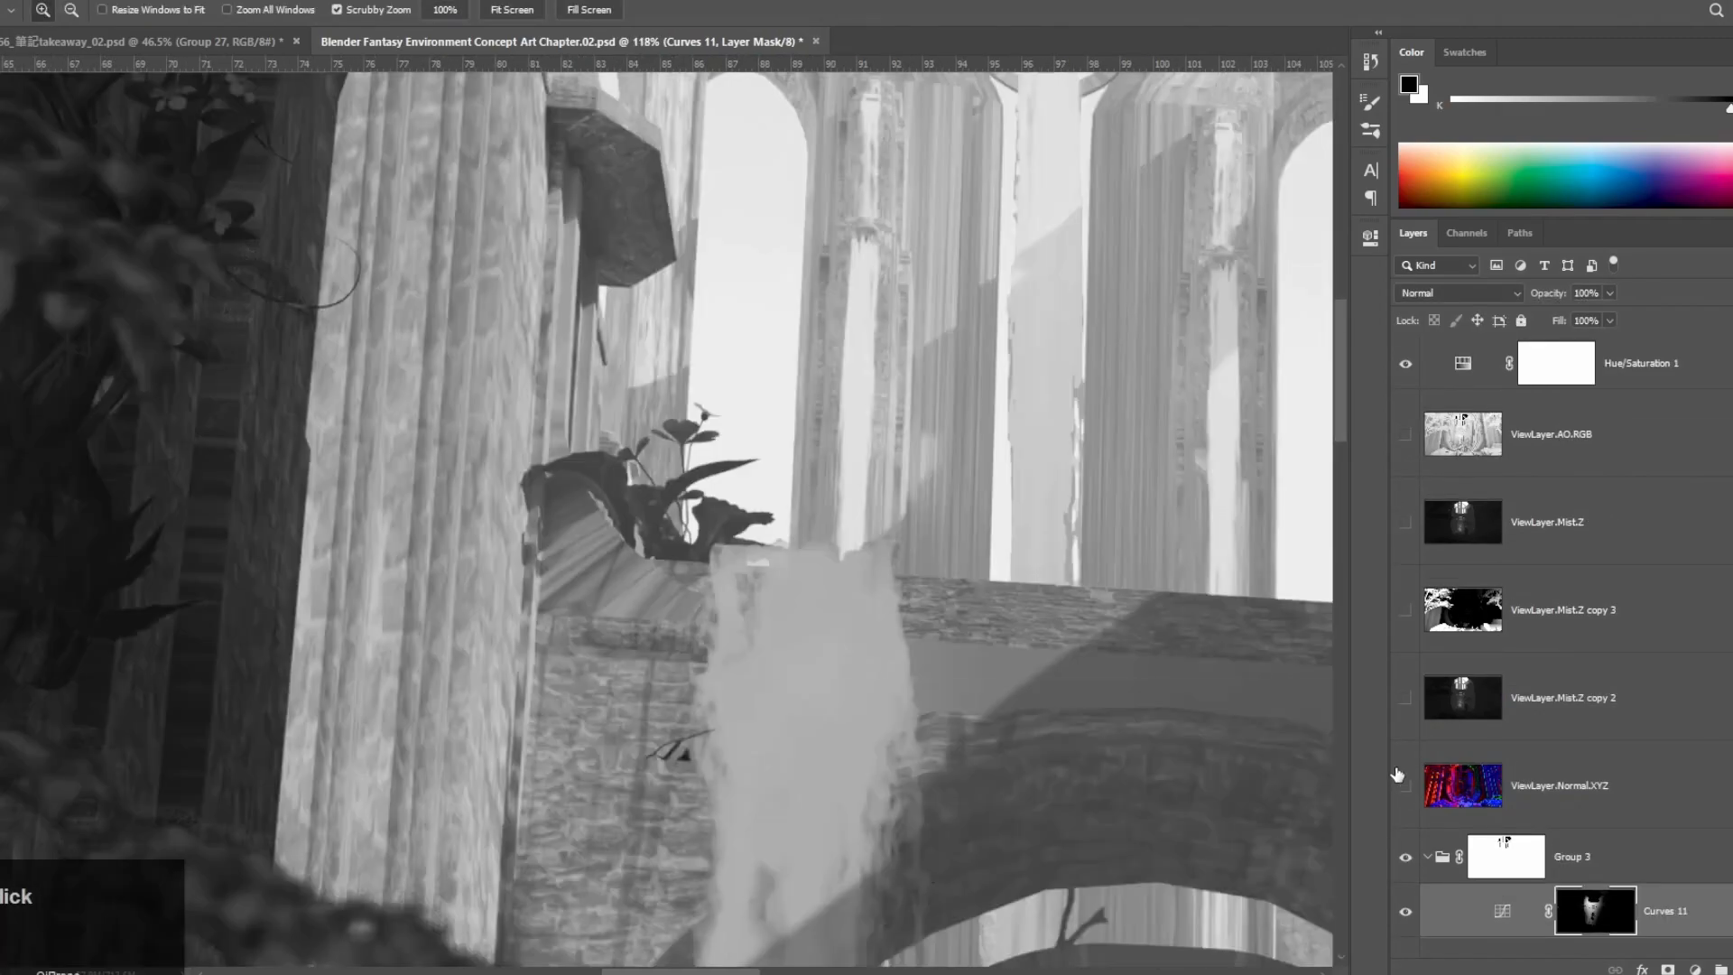
{"action": "left_click", "coordinate": [1404, 783]}
{"action": "left_click", "coordinate": [1405, 362]}
{"action": "left_click", "coordinate": [1408, 787]}
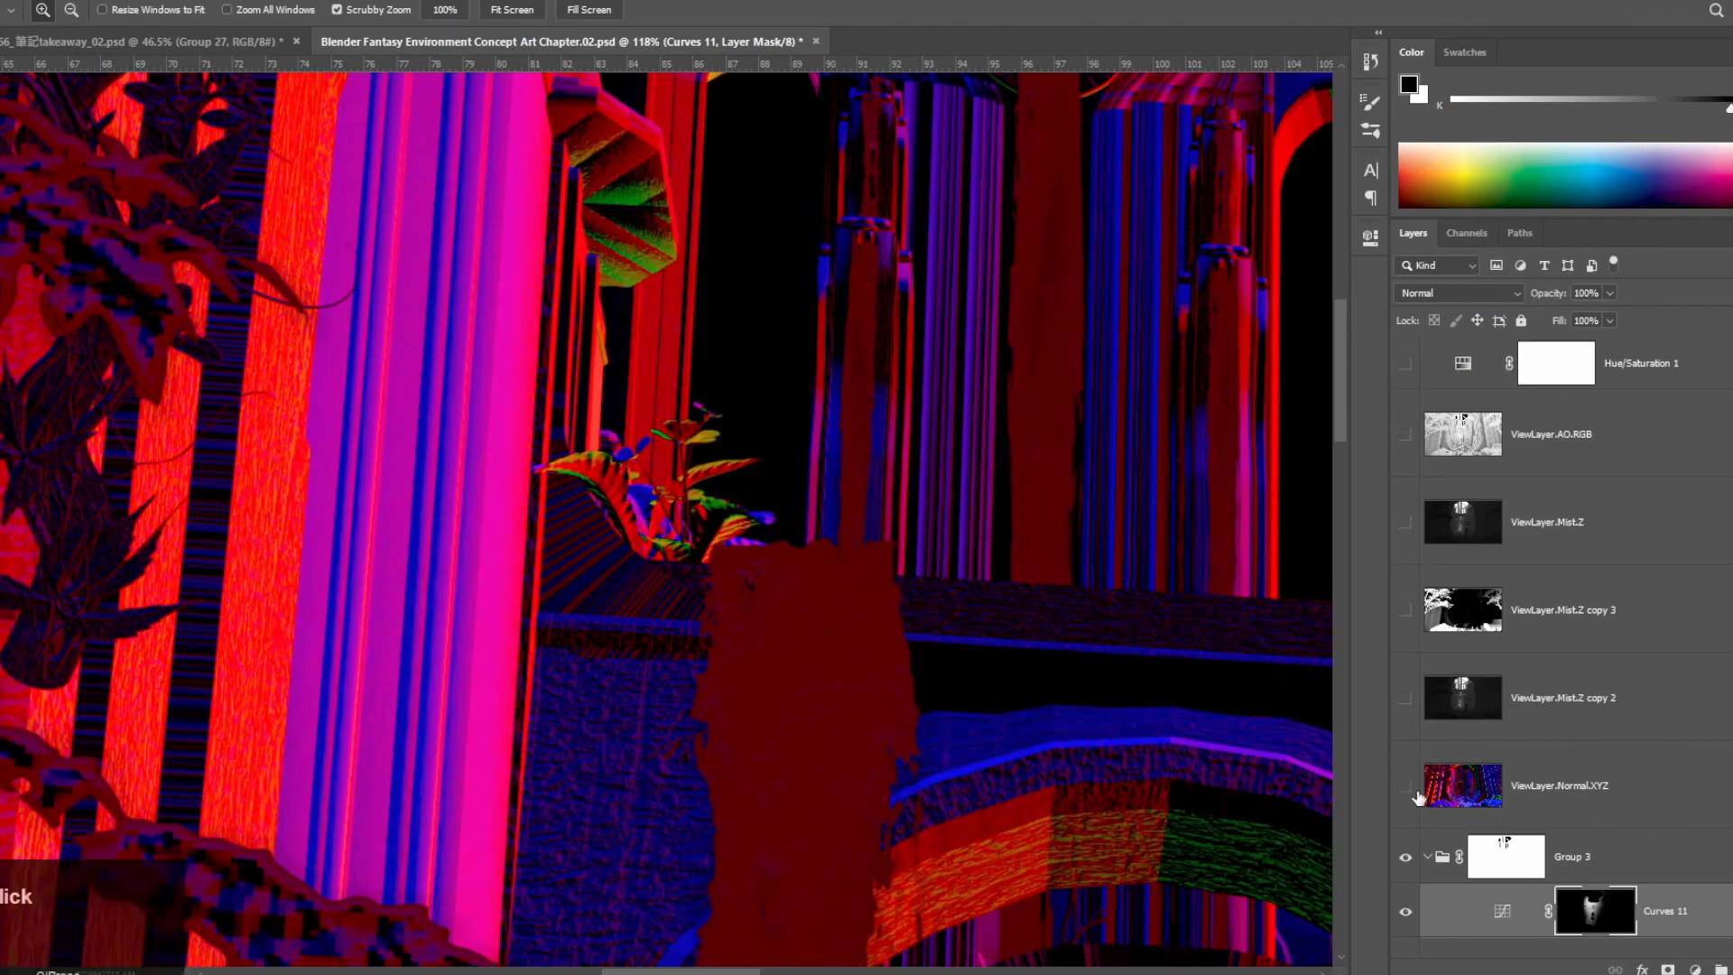
{"action": "left_click_drag", "start_coordinate": [1327, 722], "coordinate": [1283, 716]}
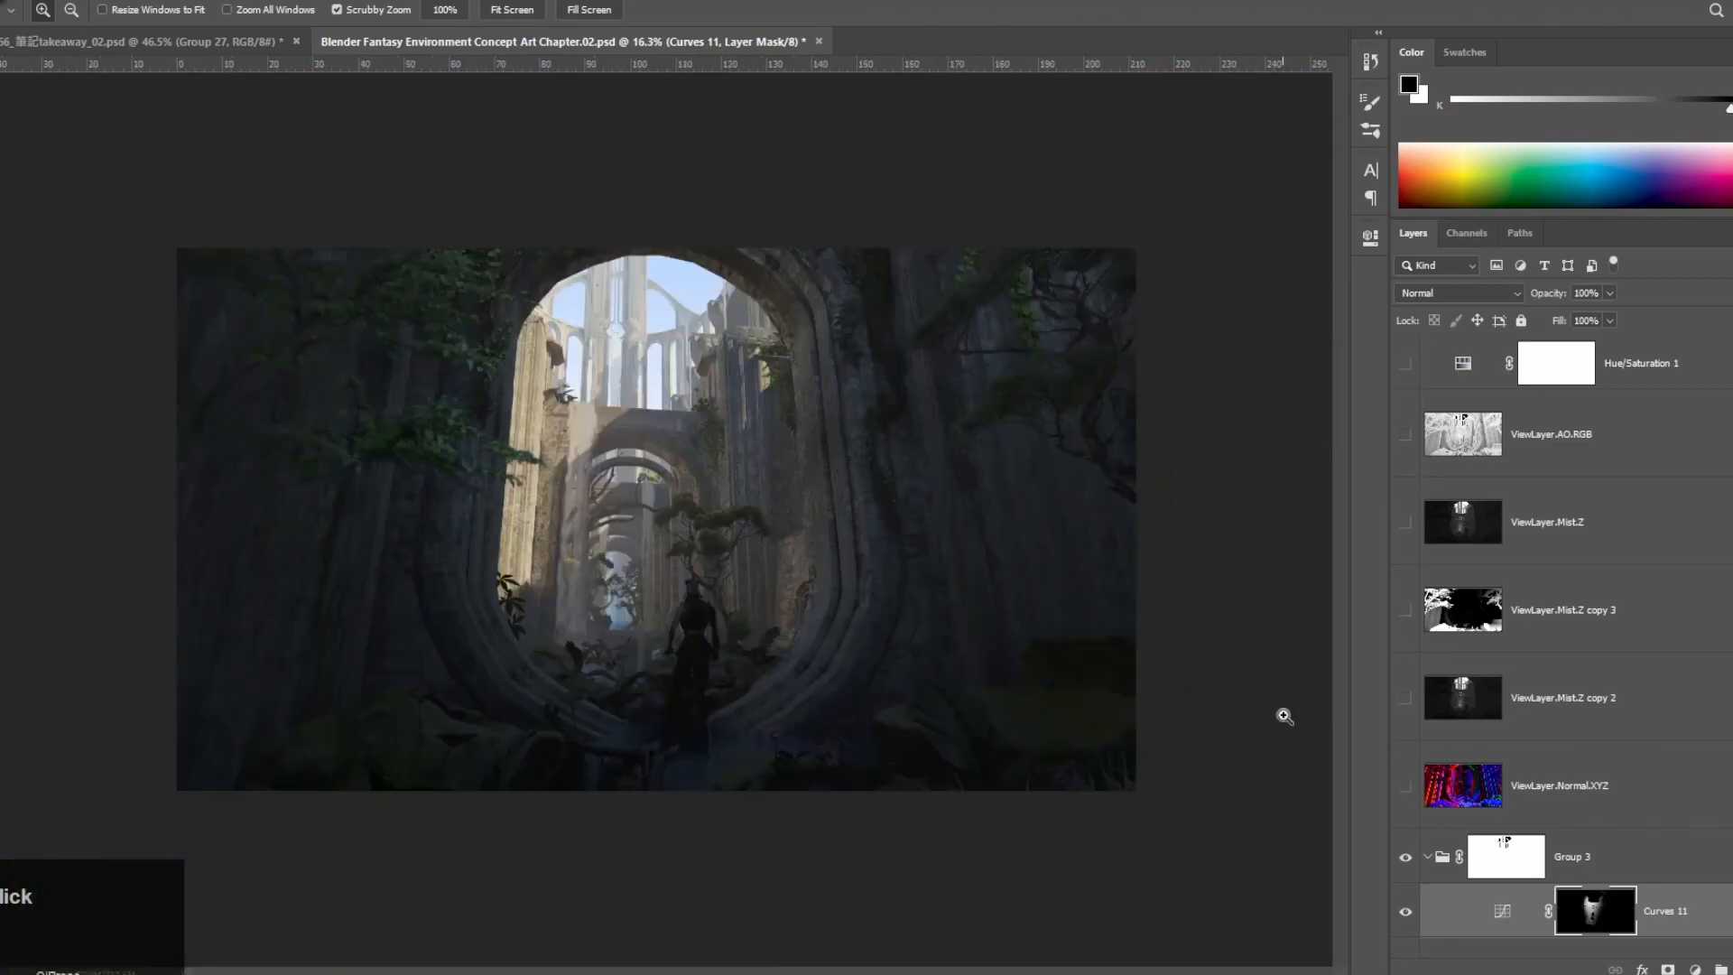
{"action": "mouse_move", "coordinate": [646, 332]}
{"action": "left_mouse_down"}
{"action": "mouse_move", "coordinate": [750, 213]}
{"action": "mouse_move", "coordinate": [730, 411]}
{"action": "mouse_move", "coordinate": [793, 539]}
{"action": "left_mouse_up"}
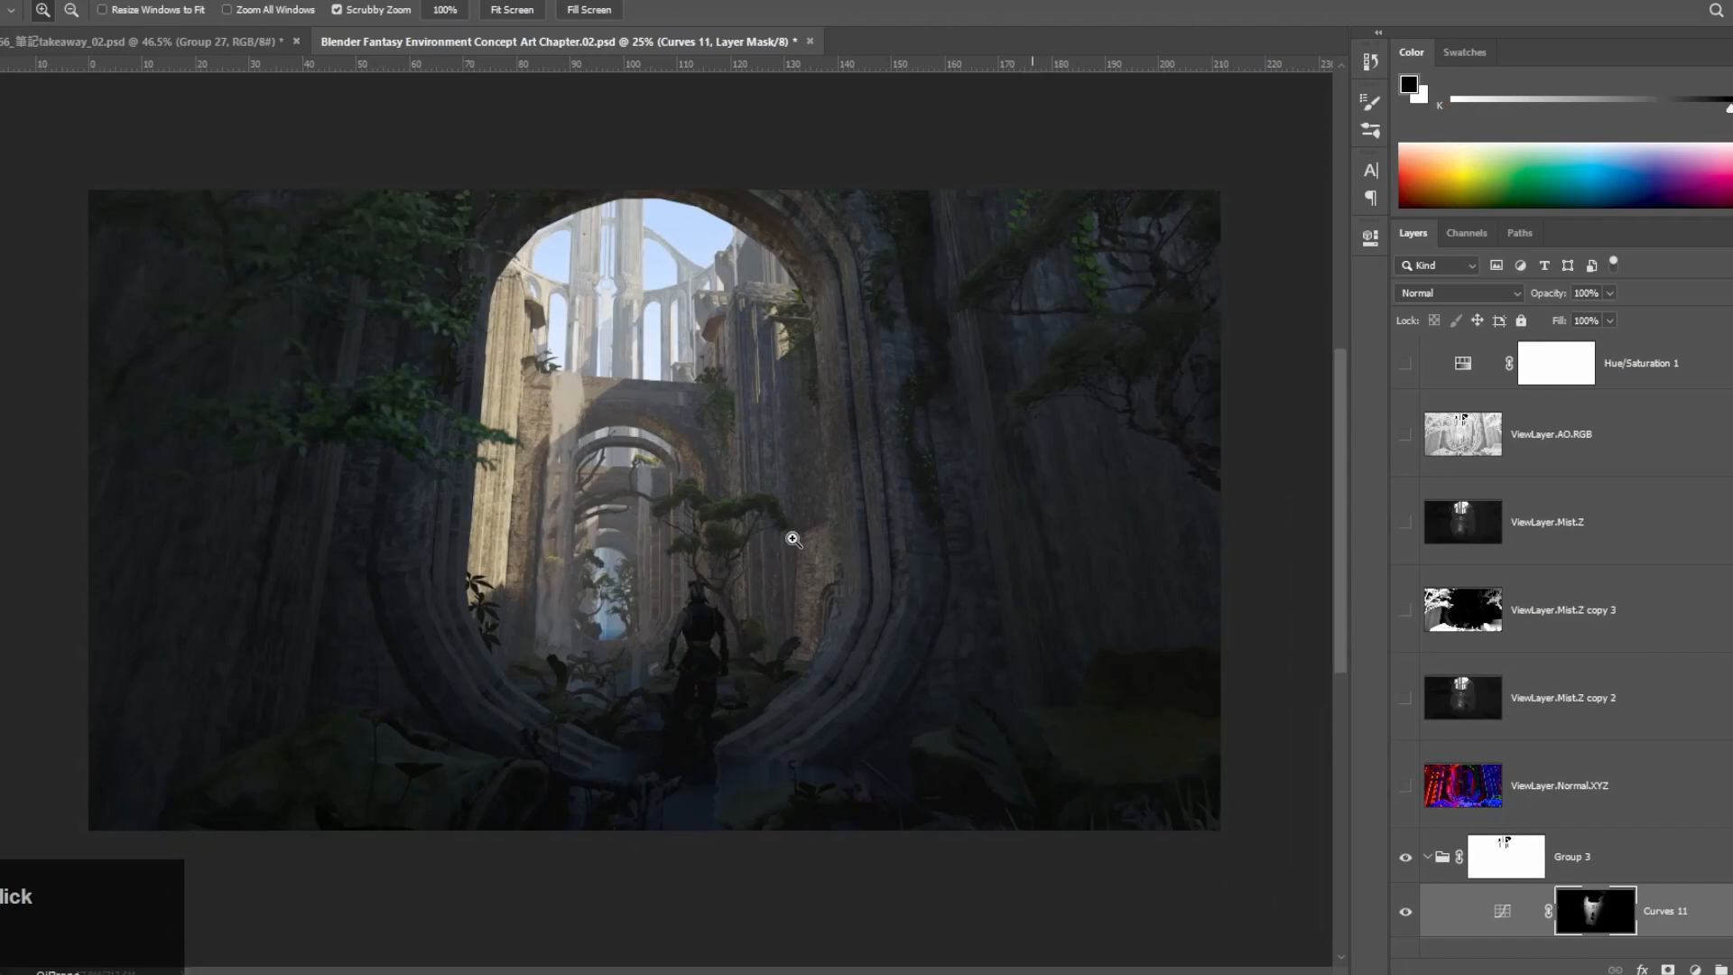
{"action": "left_click_drag", "start_coordinate": [793, 538], "coordinate": [782, 538]}
Step: Check the mist passes against the scene, hide them again, and save the document
{"action": "left_click", "coordinate": [1402, 526]}
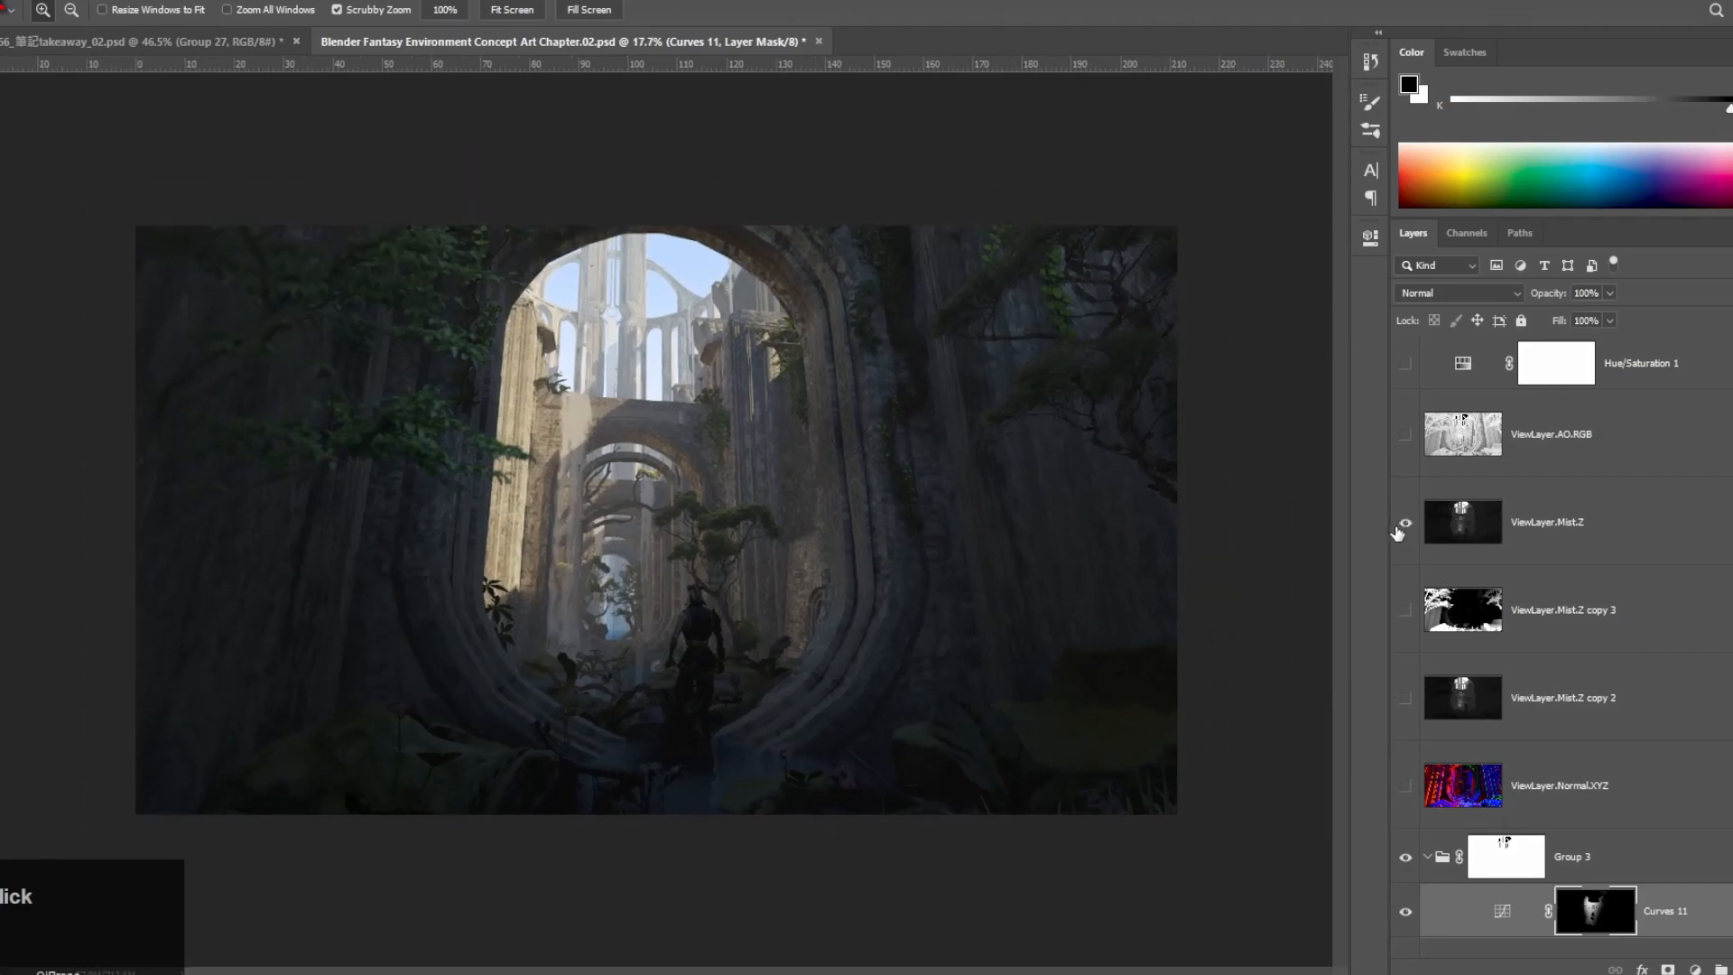
{"action": "left_click", "coordinate": [1407, 688]}
{"action": "left_click_drag", "start_coordinate": [615, 572], "coordinate": [637, 621]}
{"action": "left_click", "coordinate": [1411, 709]}
{"action": "key", "text": "ctrl+s"}
{"action": "left_click_drag", "start_coordinate": [941, 472], "coordinate": [926, 471]}
{"action": "left_click_drag", "start_coordinate": [355, 368], "coordinate": [303, 431]}
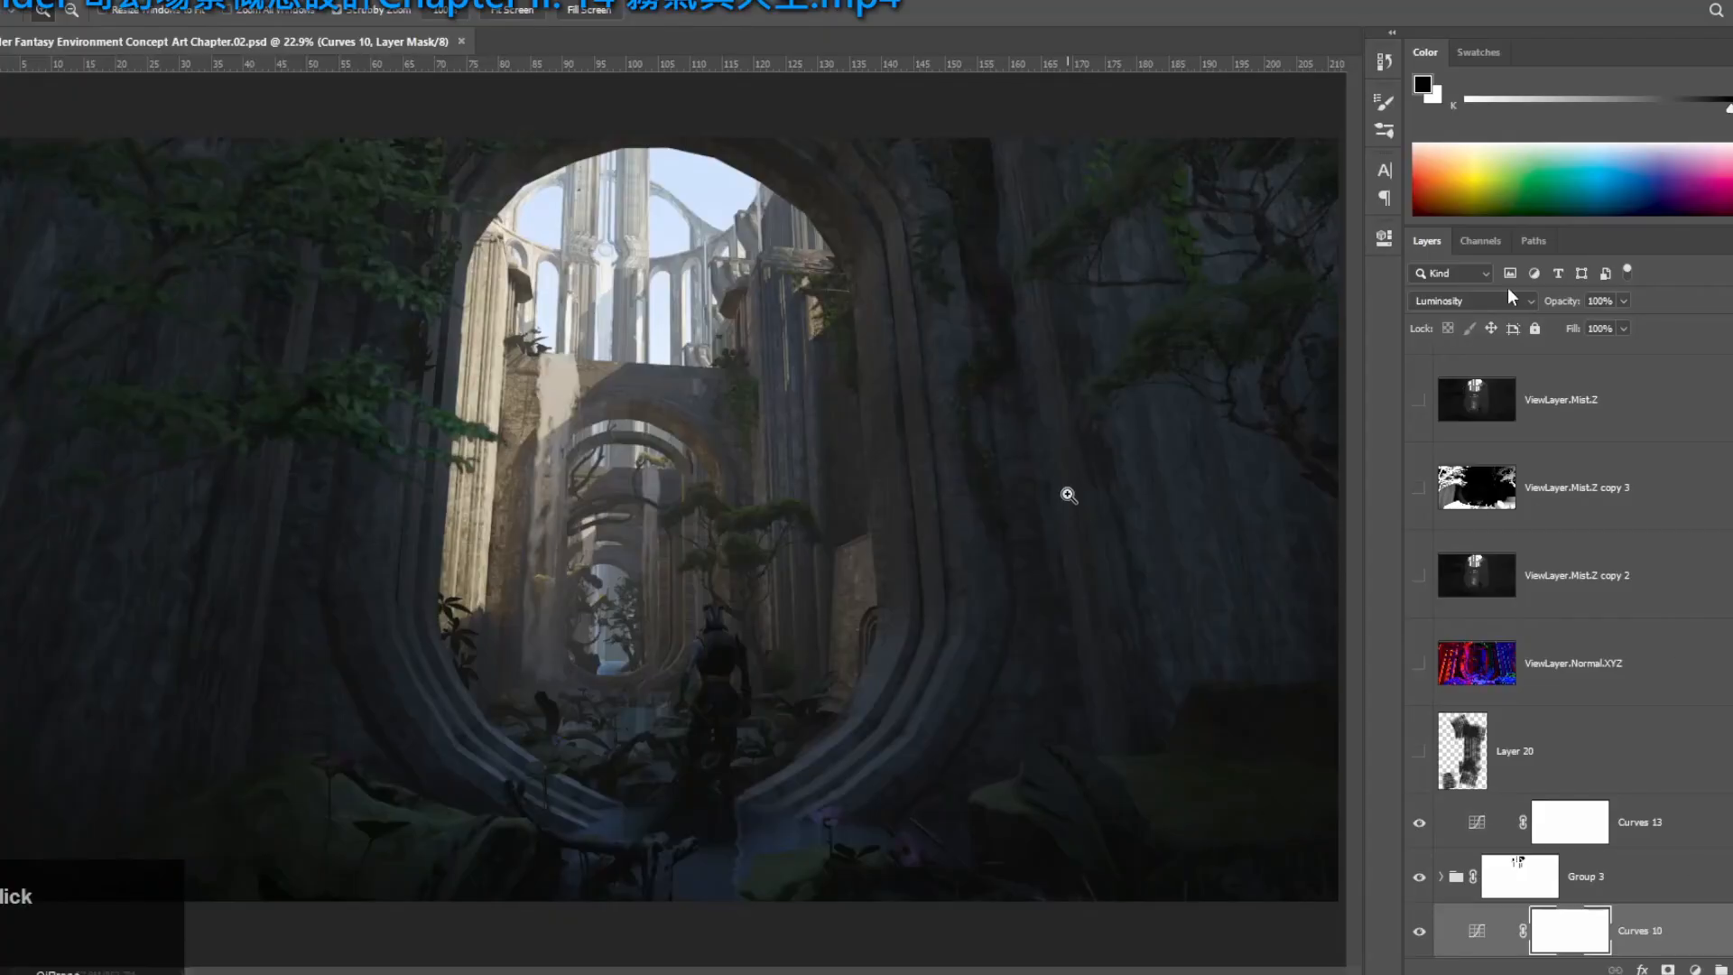